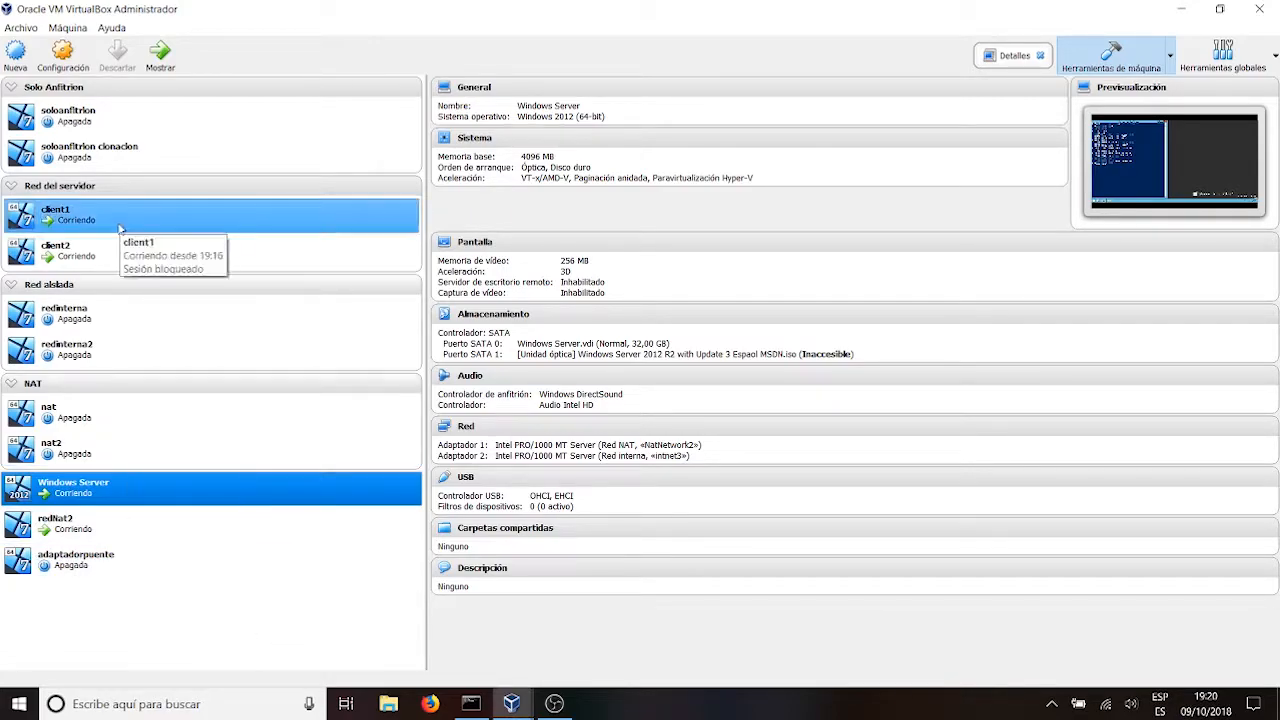
left_click(115, 358)
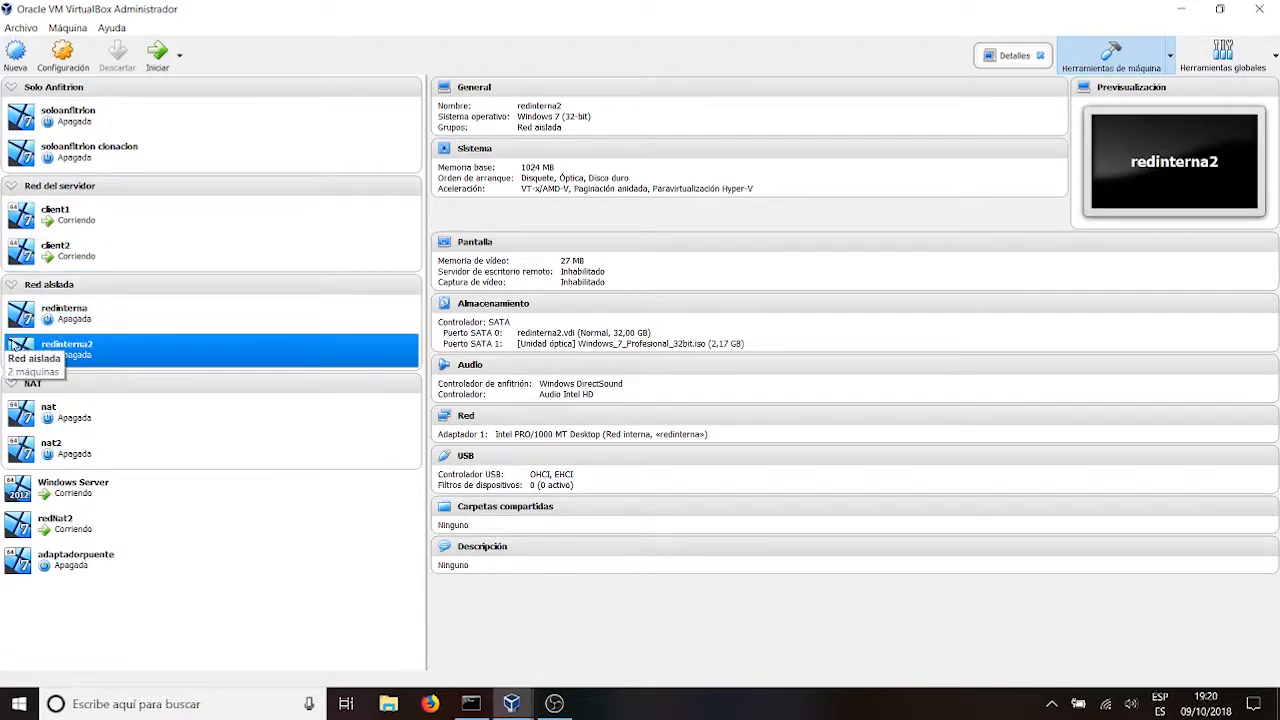
left_click(185, 318, "ctrl")
left_click(185, 337)
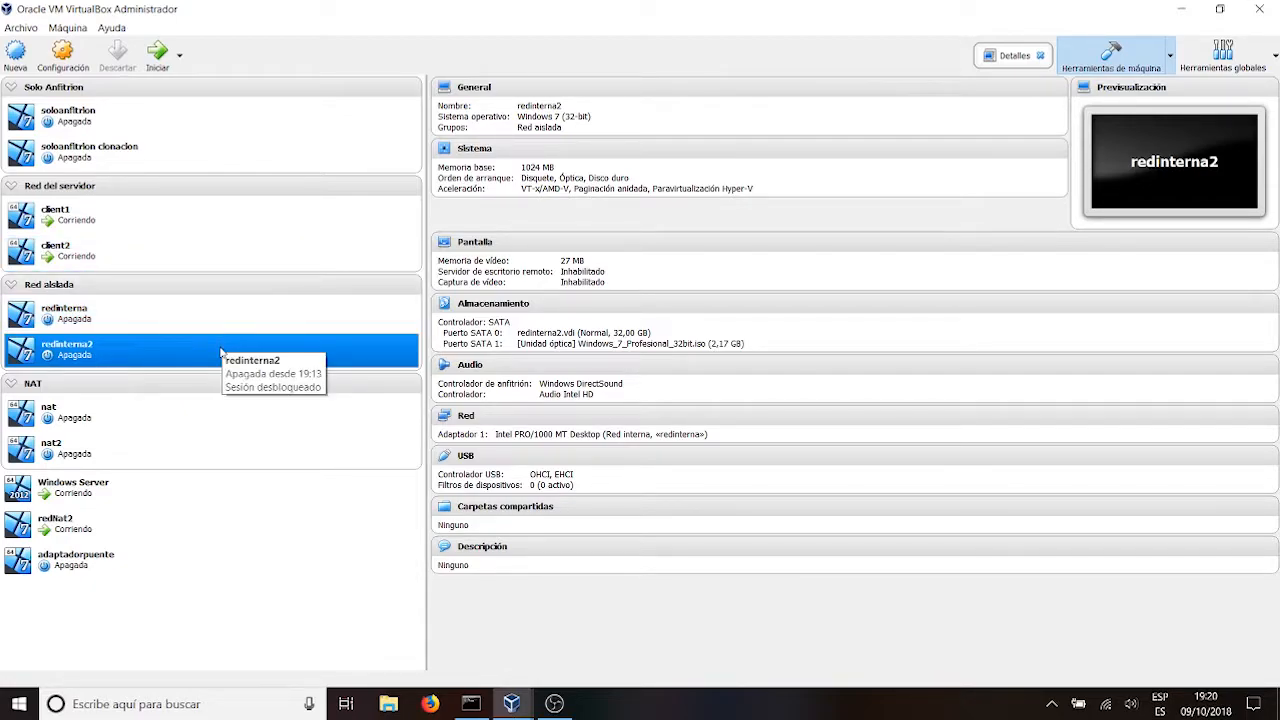
left_click(70, 58)
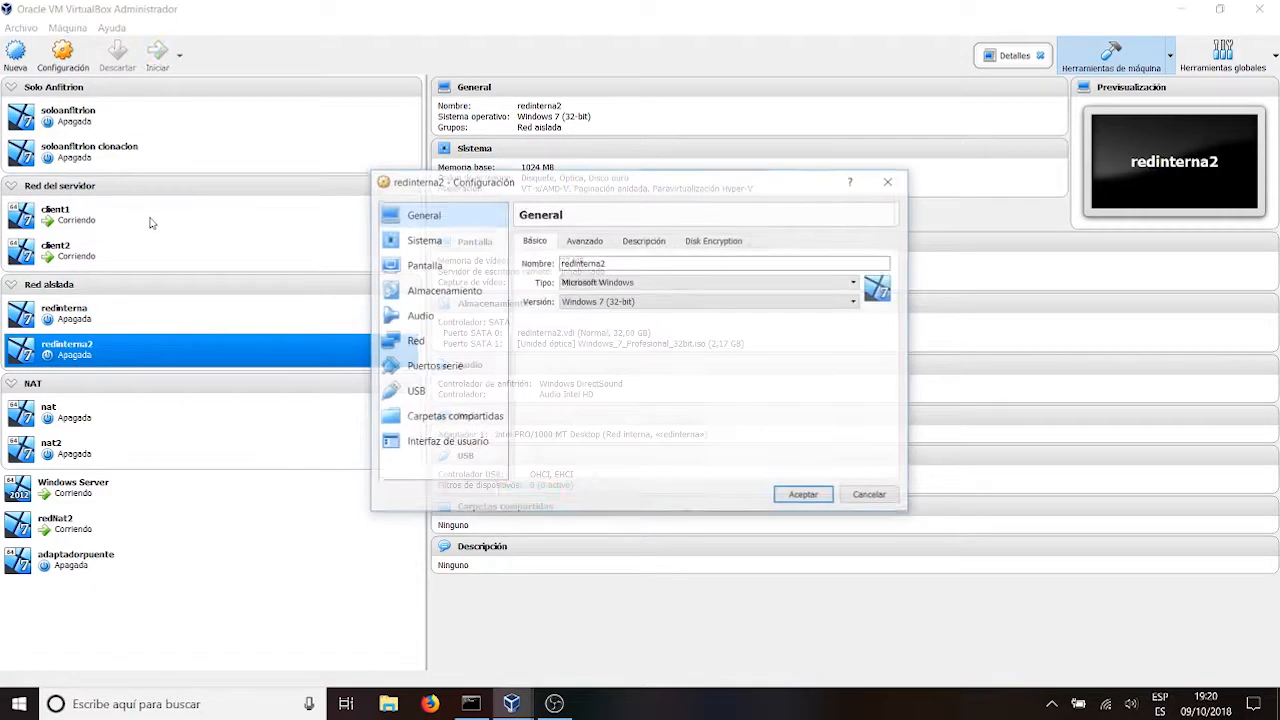
left_click(419, 345)
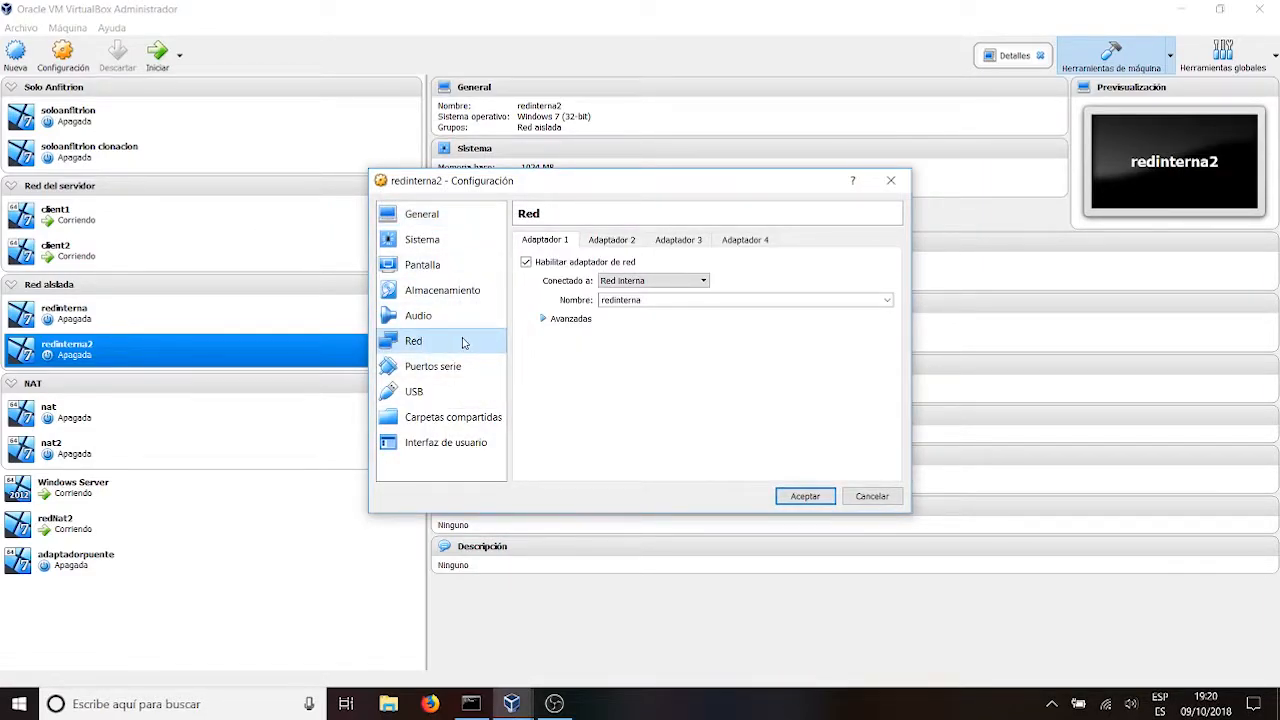
left_click(697, 281)
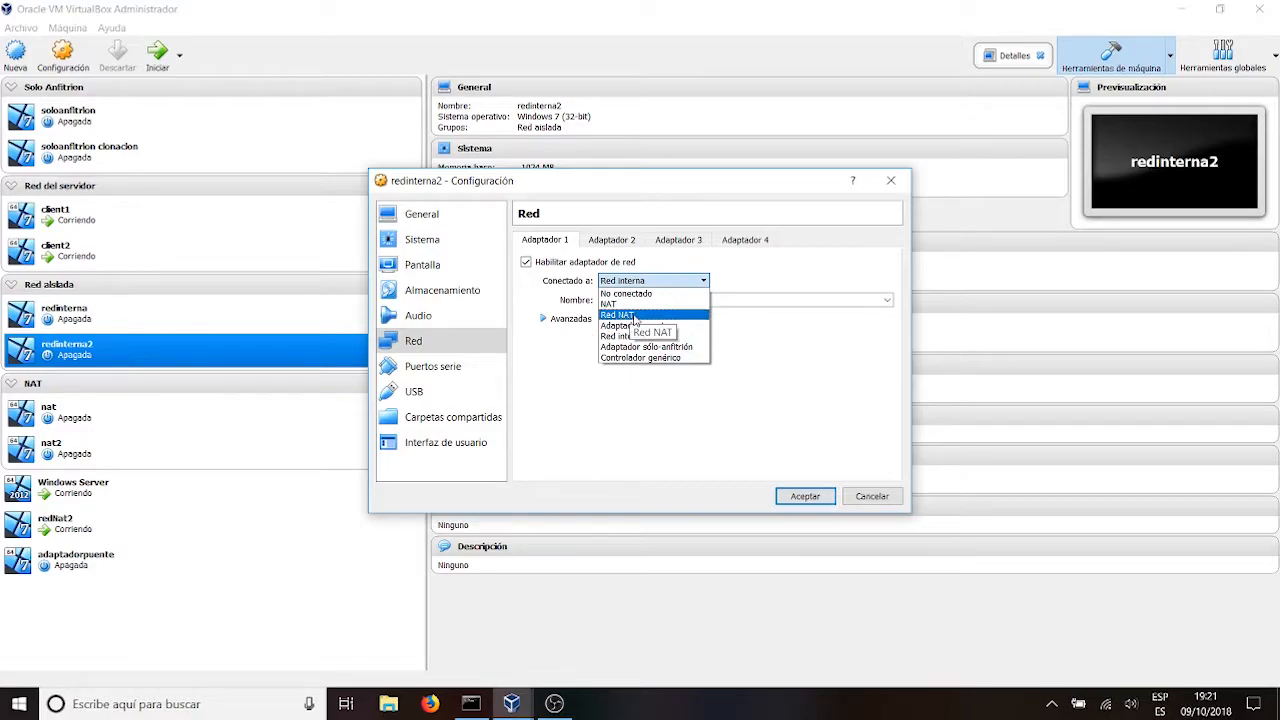
left_click(701, 316)
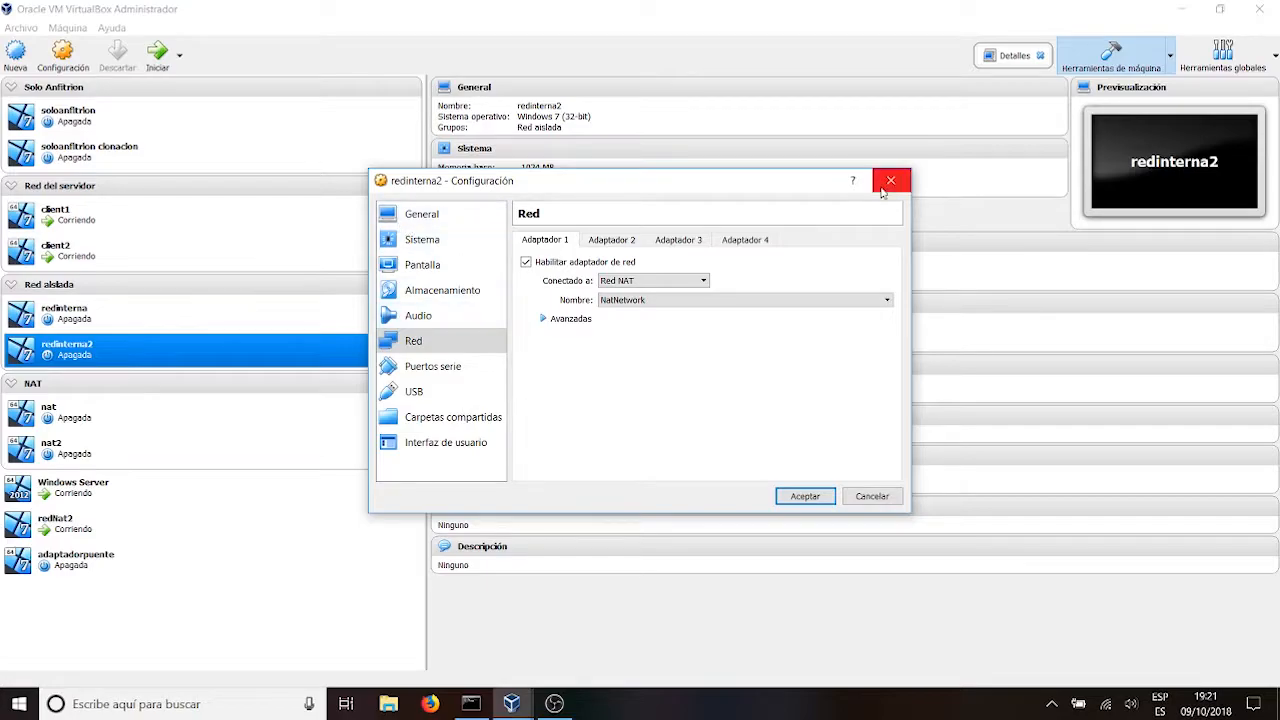
left_click(866, 496)
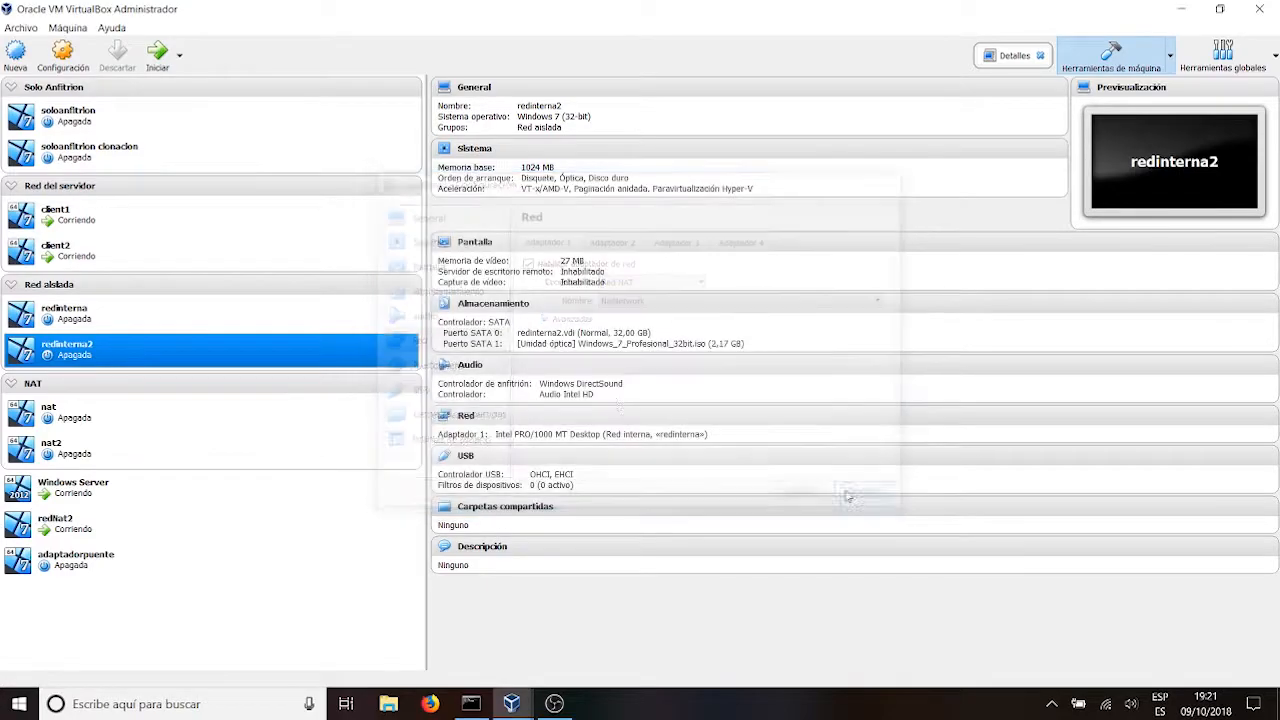
Add a new NAT network in the global network preferences
left_click(20, 27)
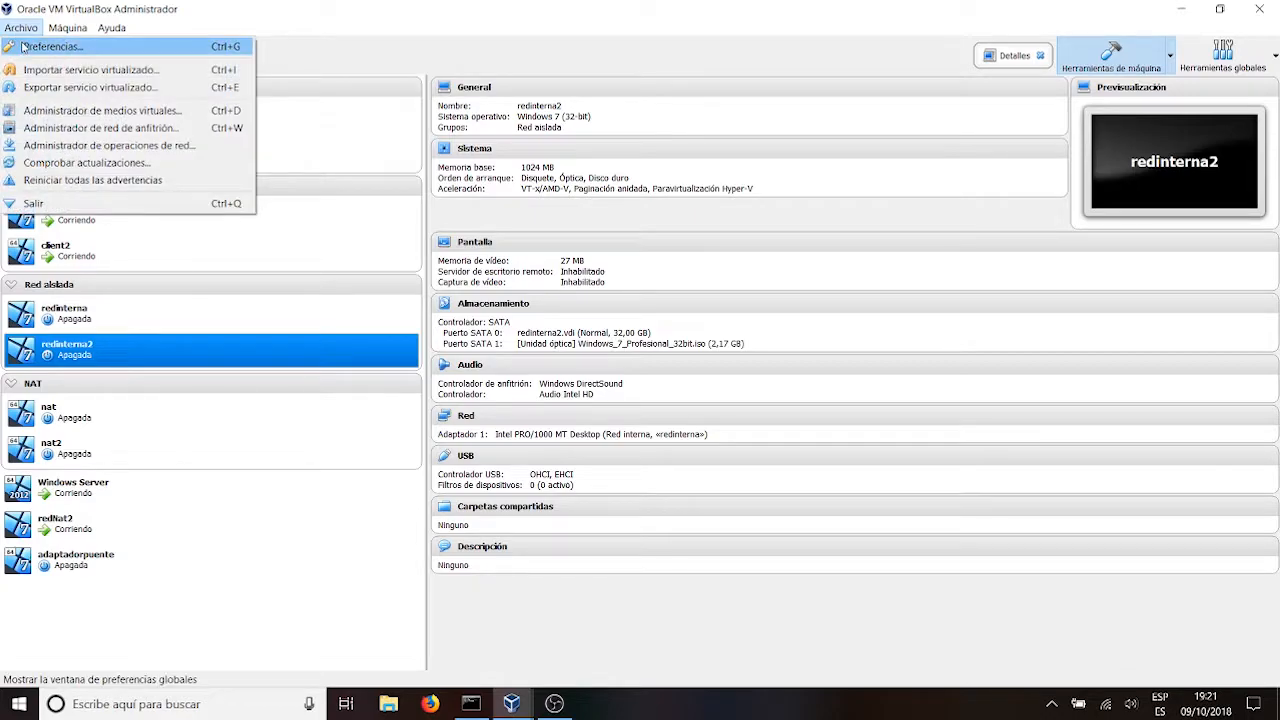
left_click(40, 46)
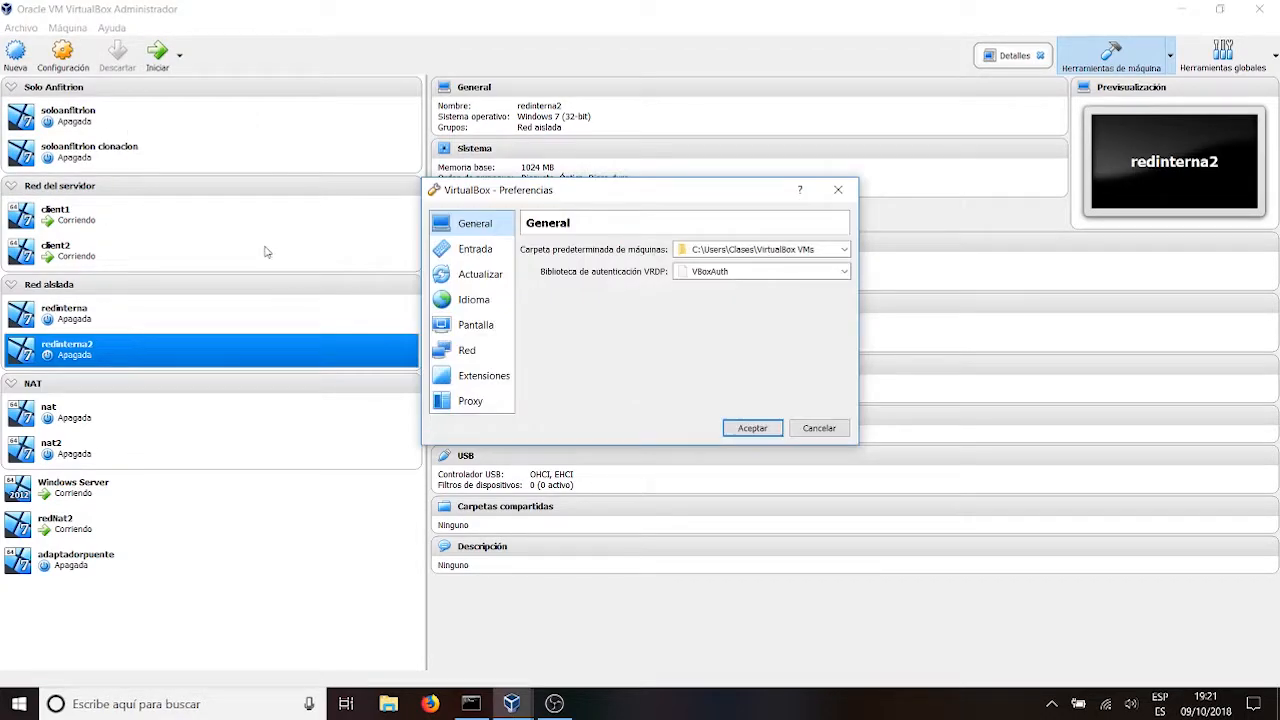
left_click(465, 350)
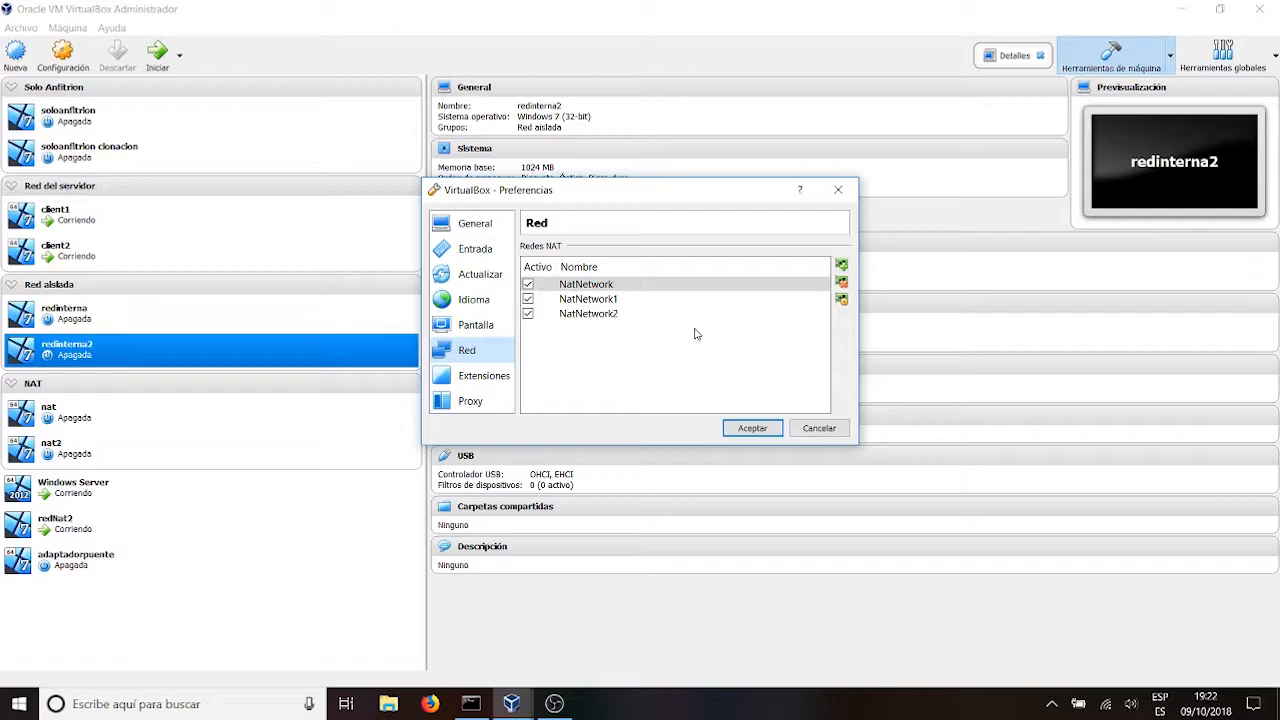
left_click(841, 265)
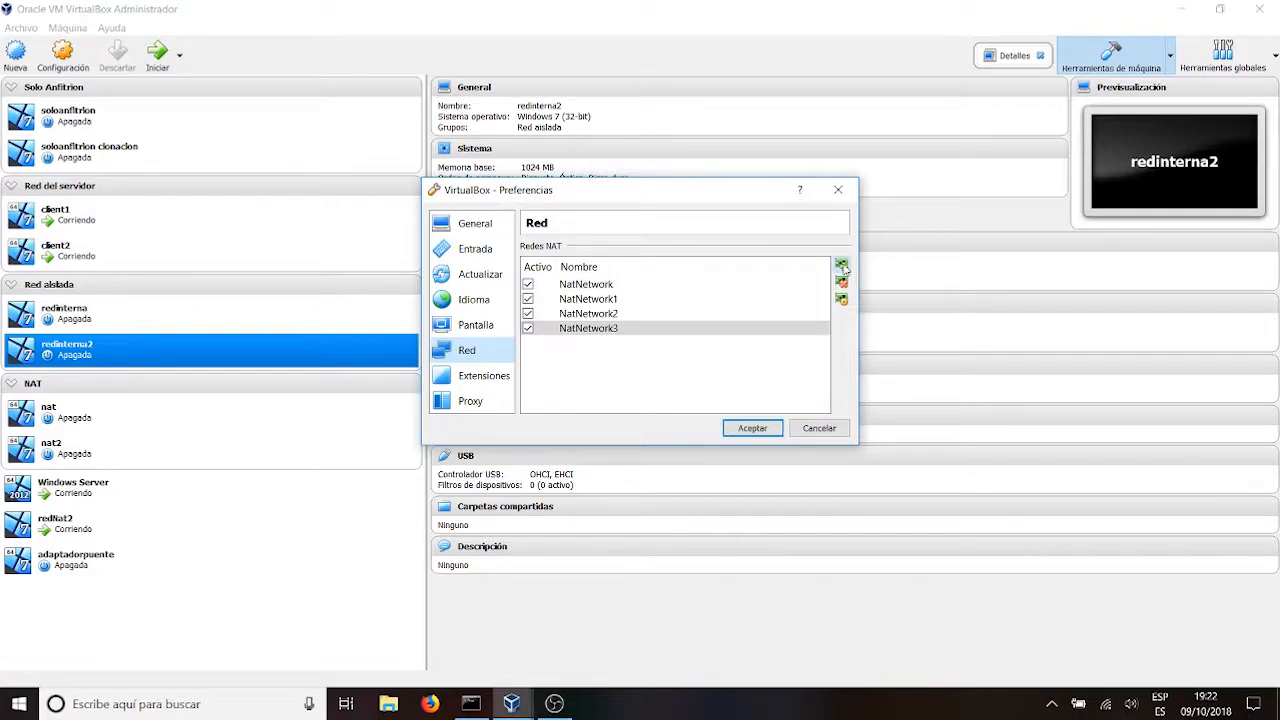
Try renaming the new NAT network to Comoqueramos and clearing the address before /24 in its CIDR setting
right_click(587, 337)
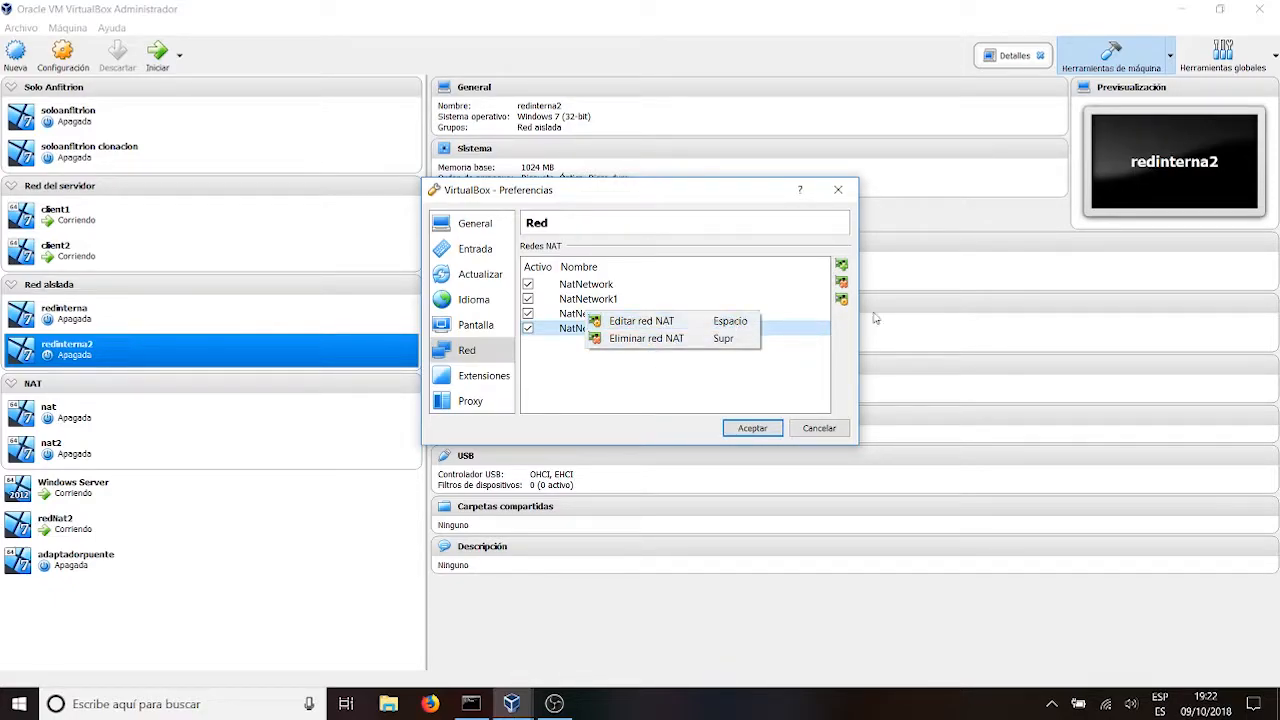
left_click(803, 356)
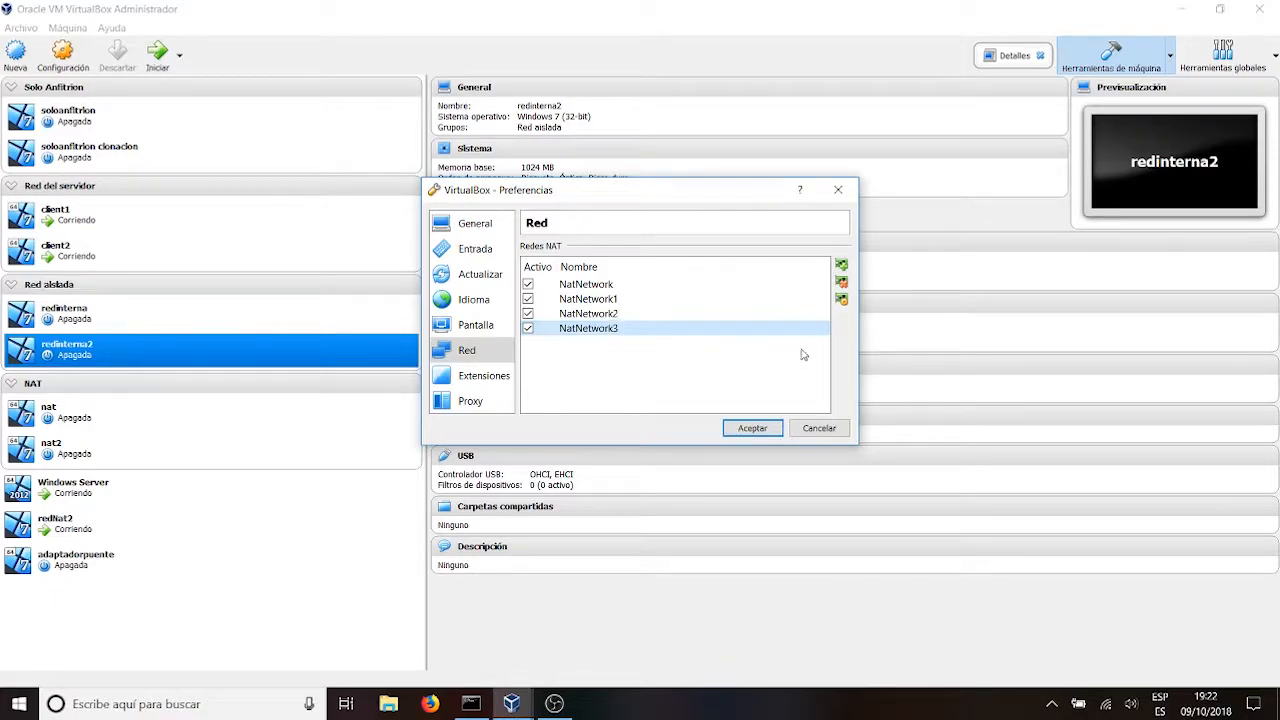
left_click(842, 300)
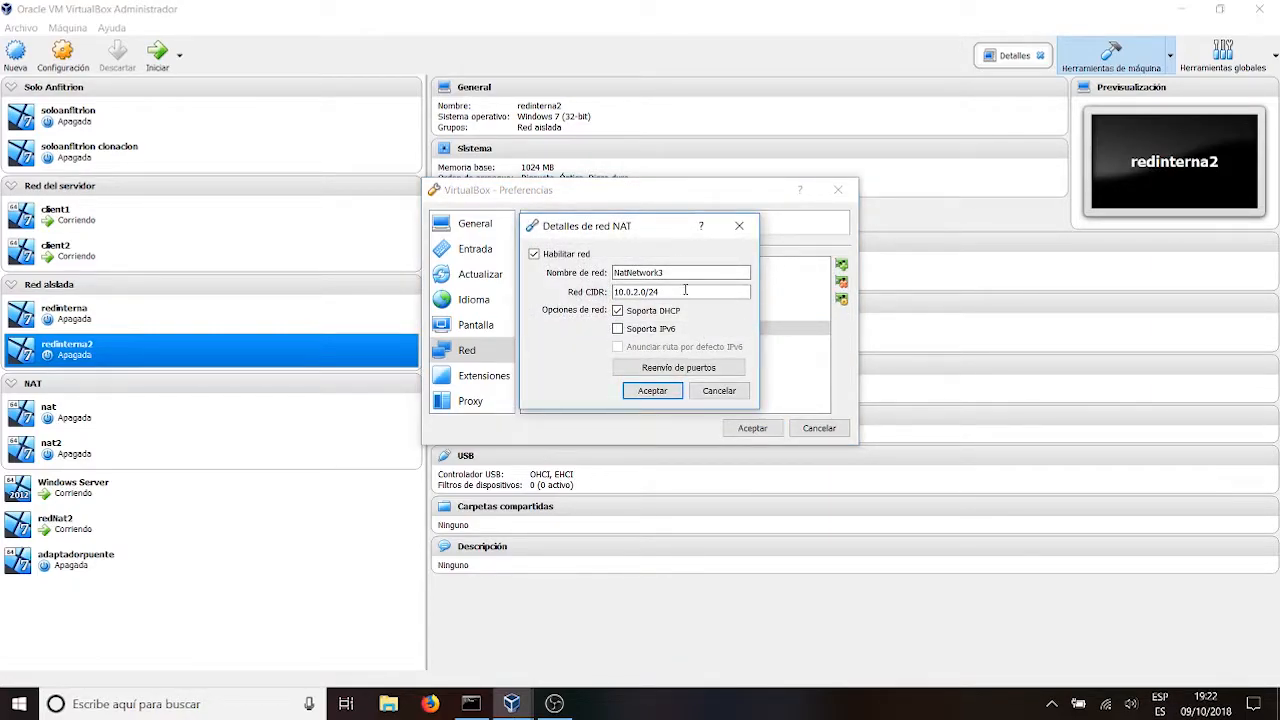
left_click_drag(678, 273, 583, 281)
type("comoqueramos")
left_click_drag(649, 291, 593, 296)
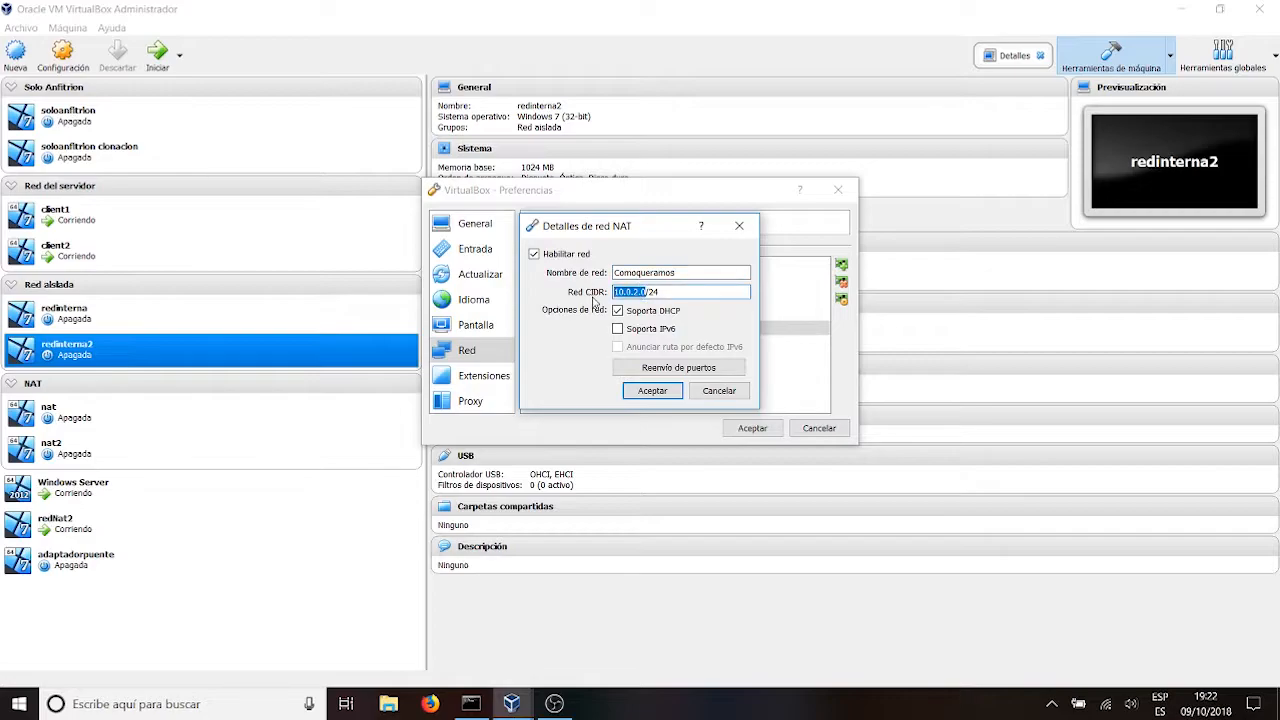
key("BackSpace")
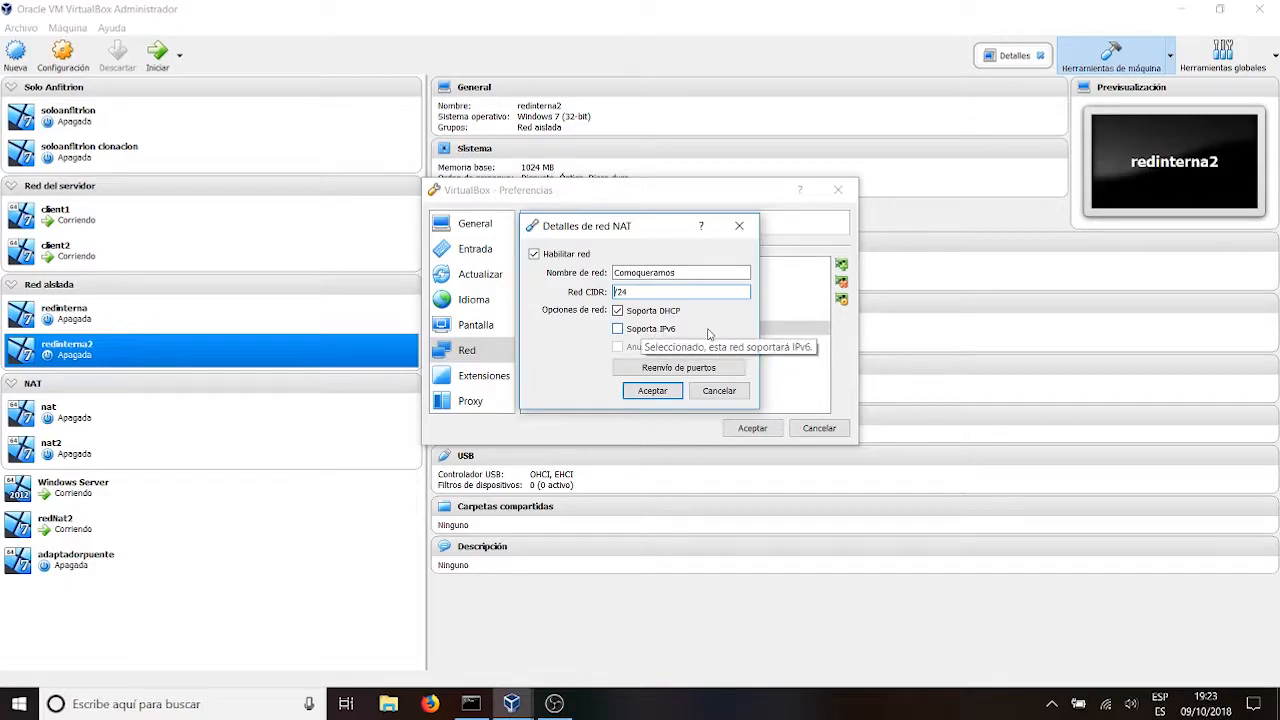
Examine the new NAT network's port forwarding rules, and discard the edits to its details
left_click(653, 370)
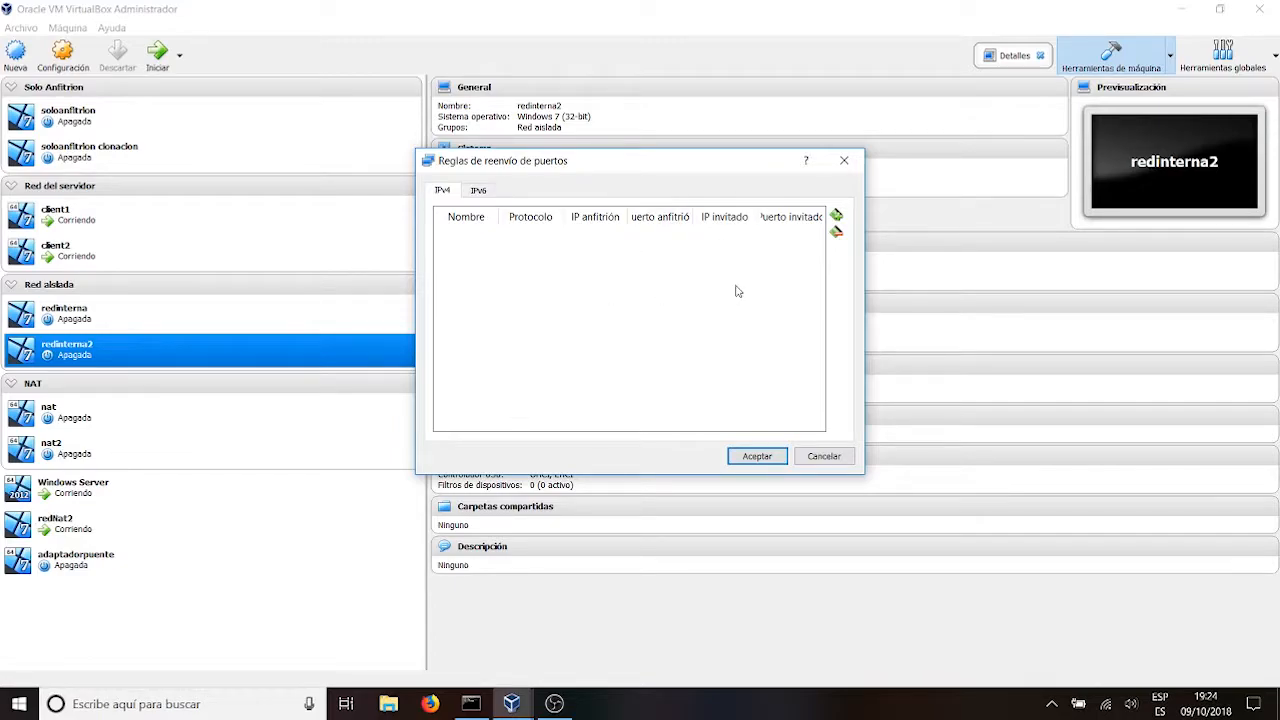
left_click(818, 463)
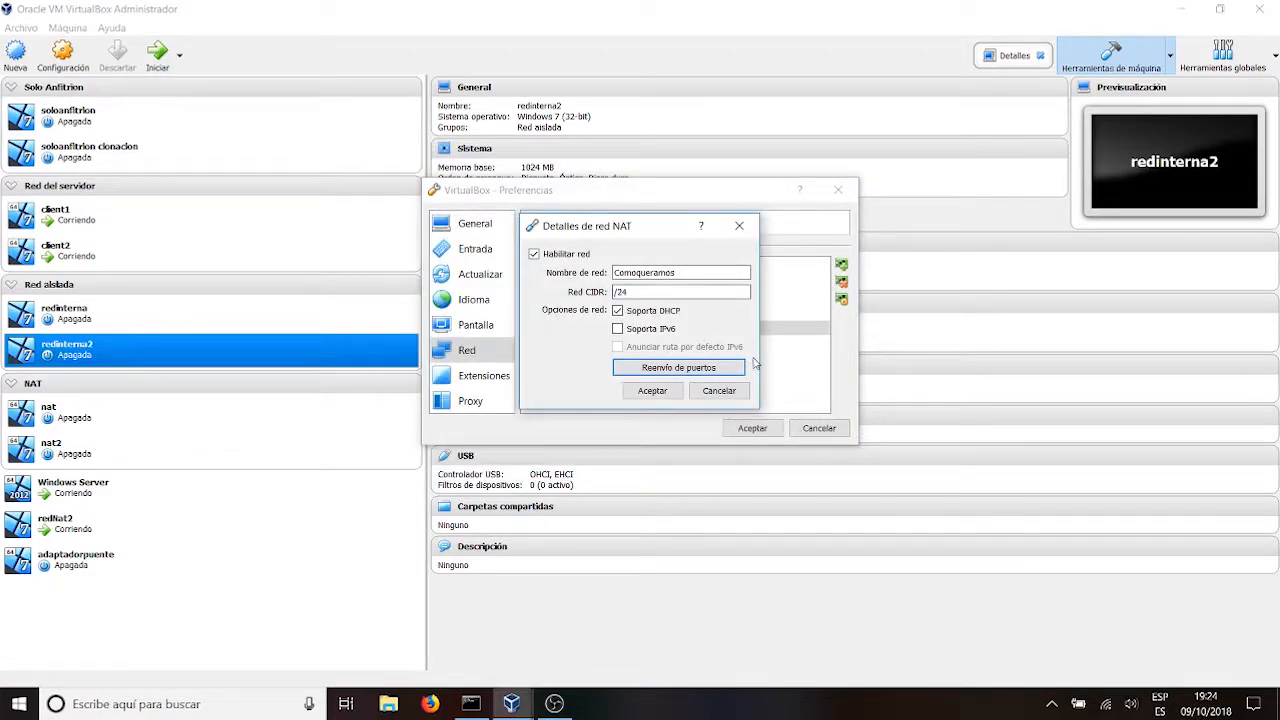
left_click(719, 392)
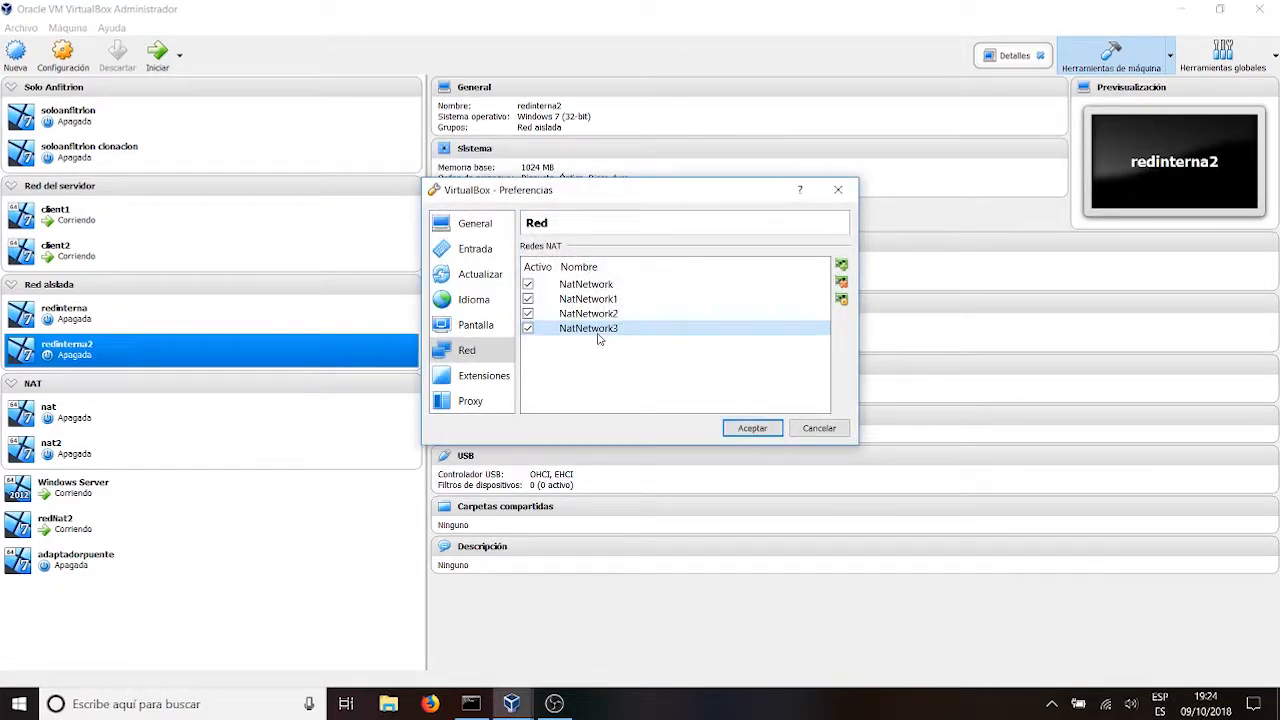
Delete the newly added NAT network NatNetwork3 from the list
left_click(841, 282)
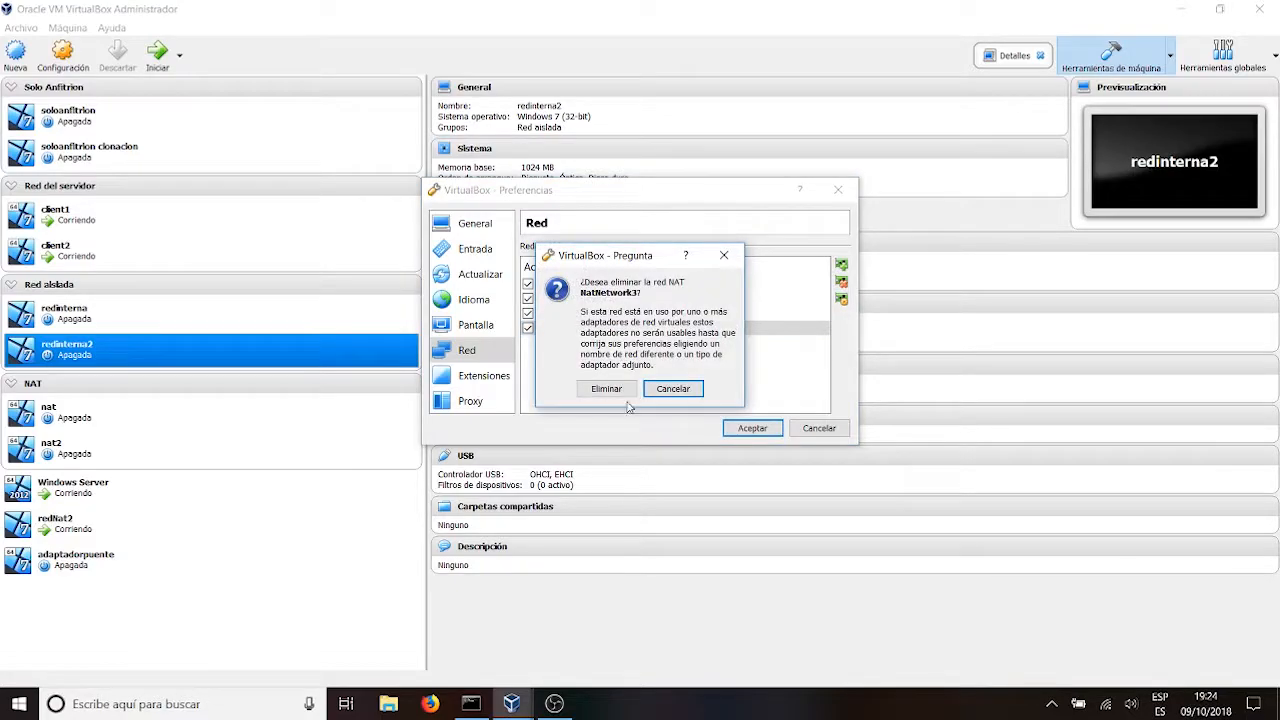
left_click(608, 388)
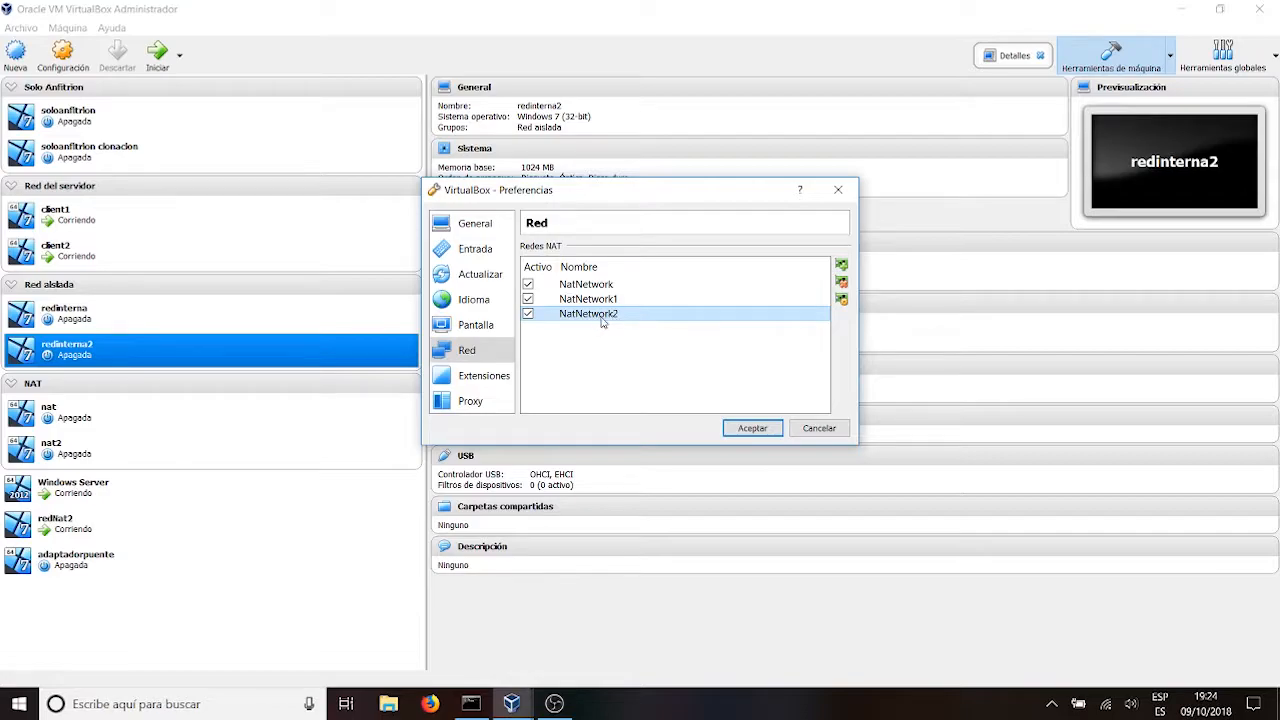
Examine the CIDR range and port forwarding rules of NatNetwork2, and close the preferences
left_click(845, 301)
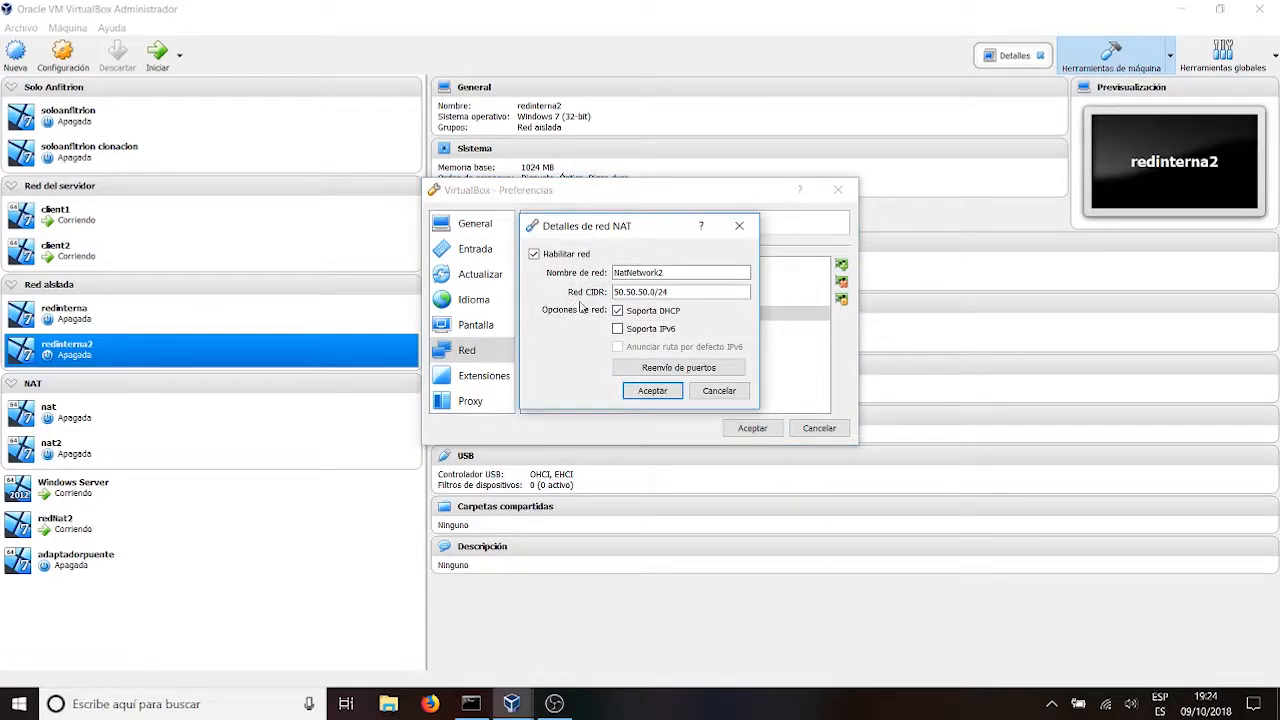
left_click(667, 295)
left_click_drag(612, 292, 648, 297)
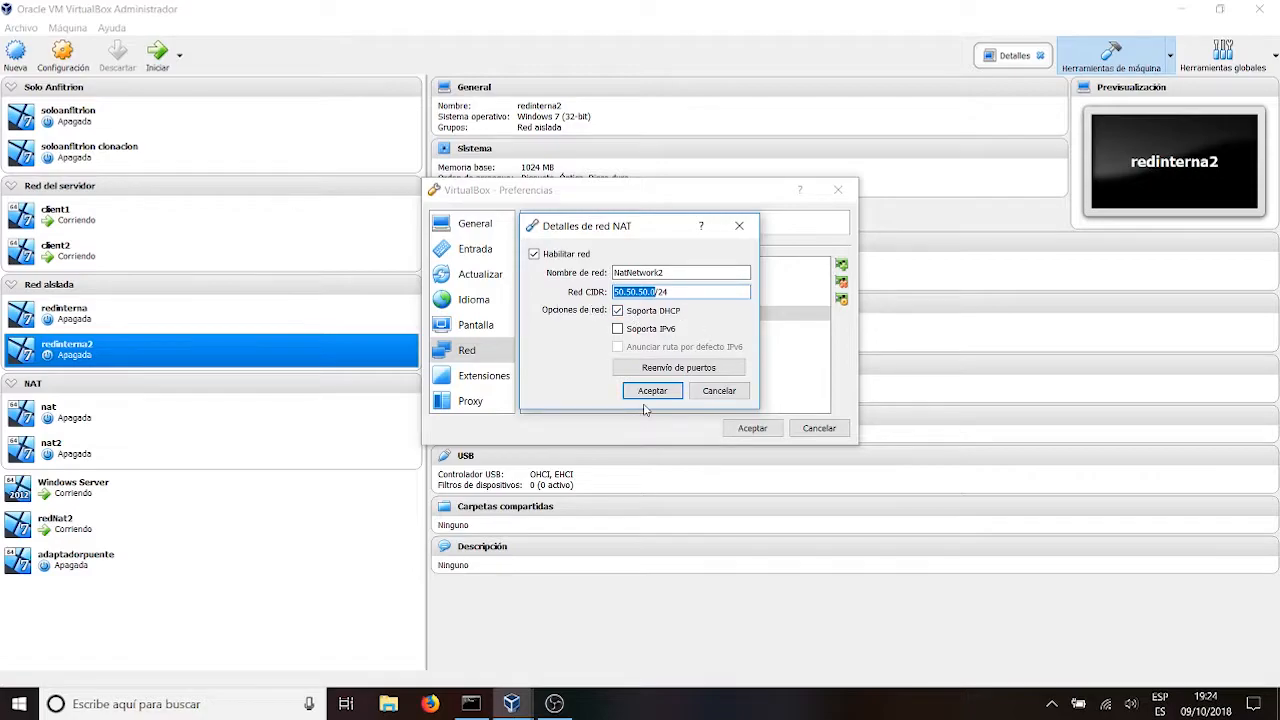
left_click(678, 367)
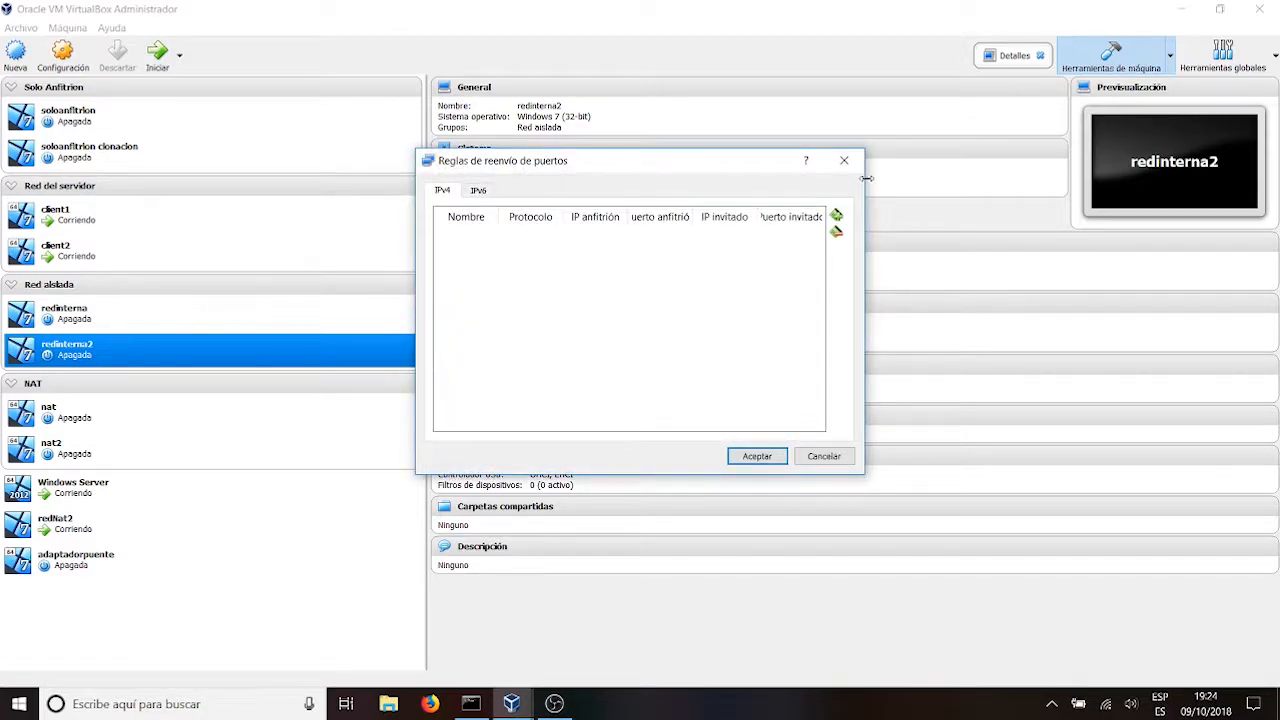
left_click(844, 160)
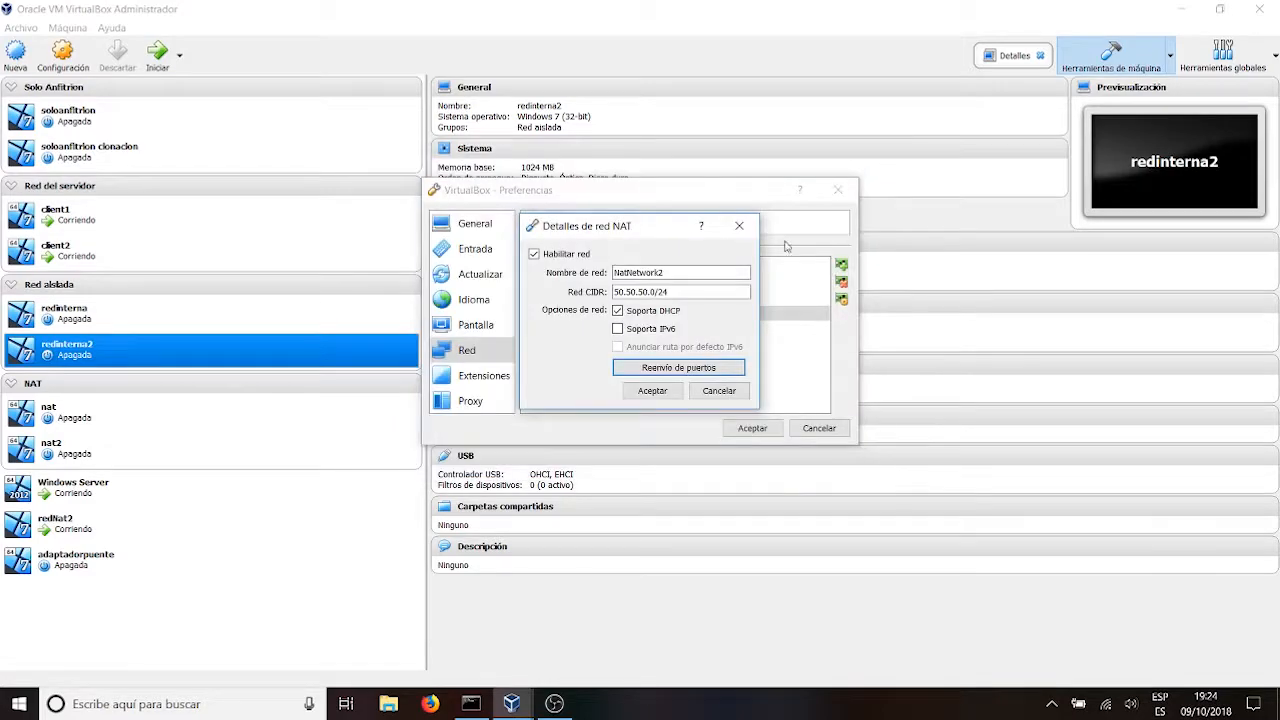
left_click(719, 390)
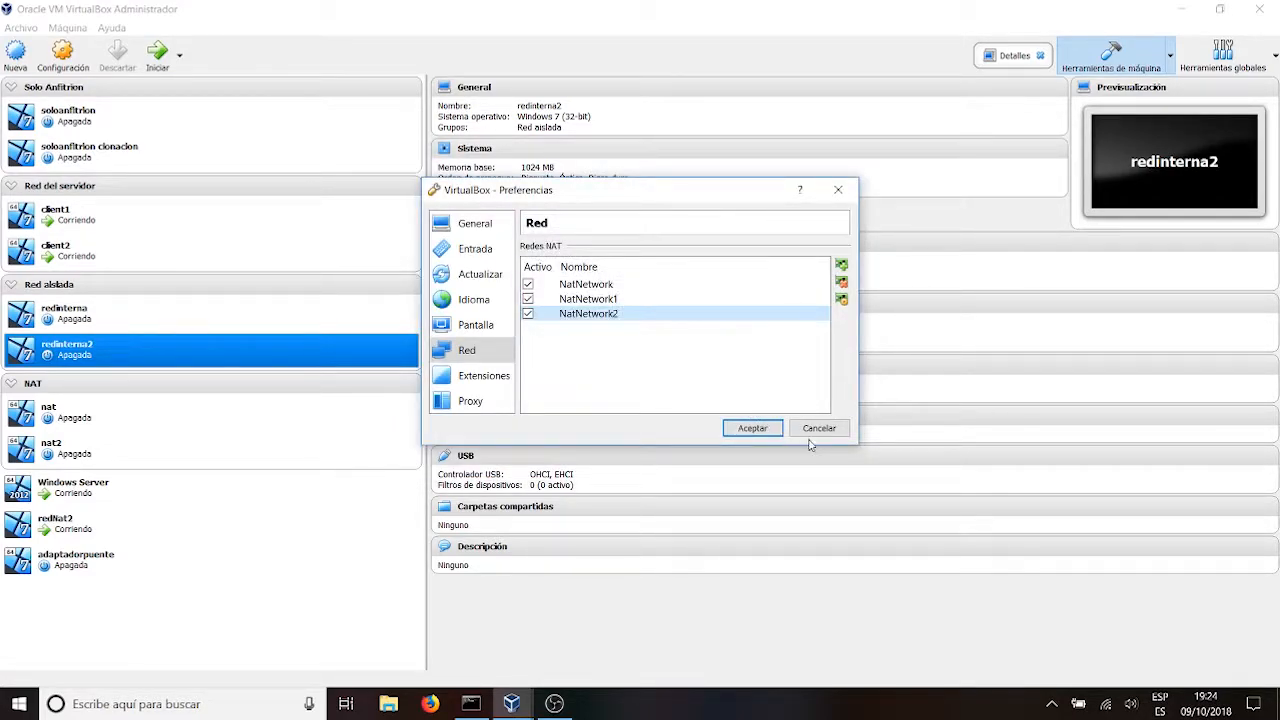
left_click(762, 430)
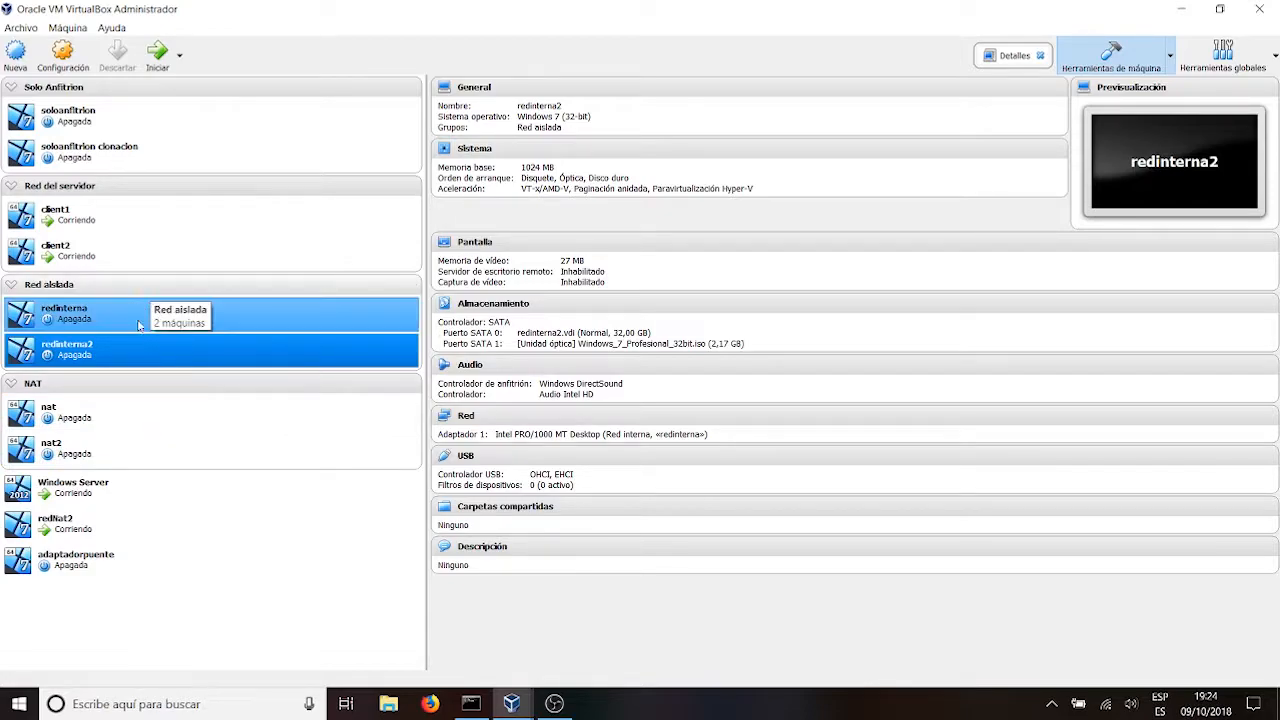
Set Adapter 1 of the redinterna2 machine to Red NAT using the network NatNetwork2
left_click(87, 65)
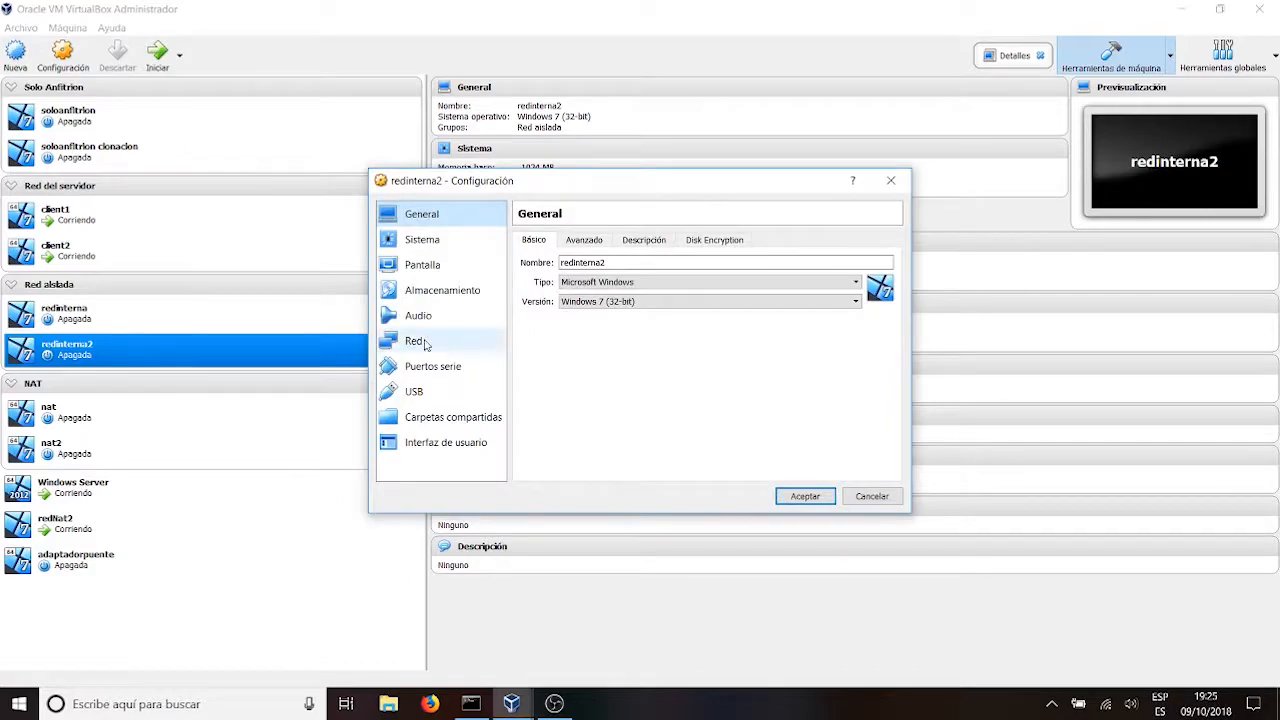
left_click(414, 340)
left_click(692, 285)
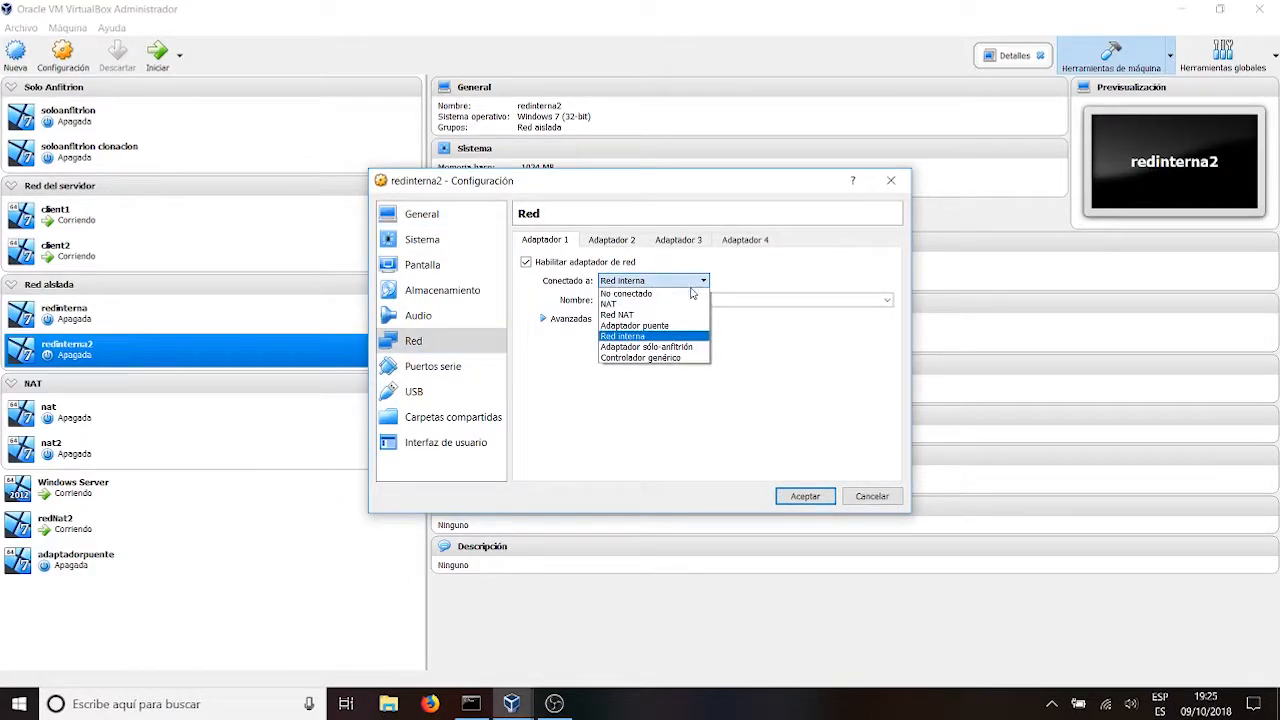
left_click(676, 316)
left_click(887, 300)
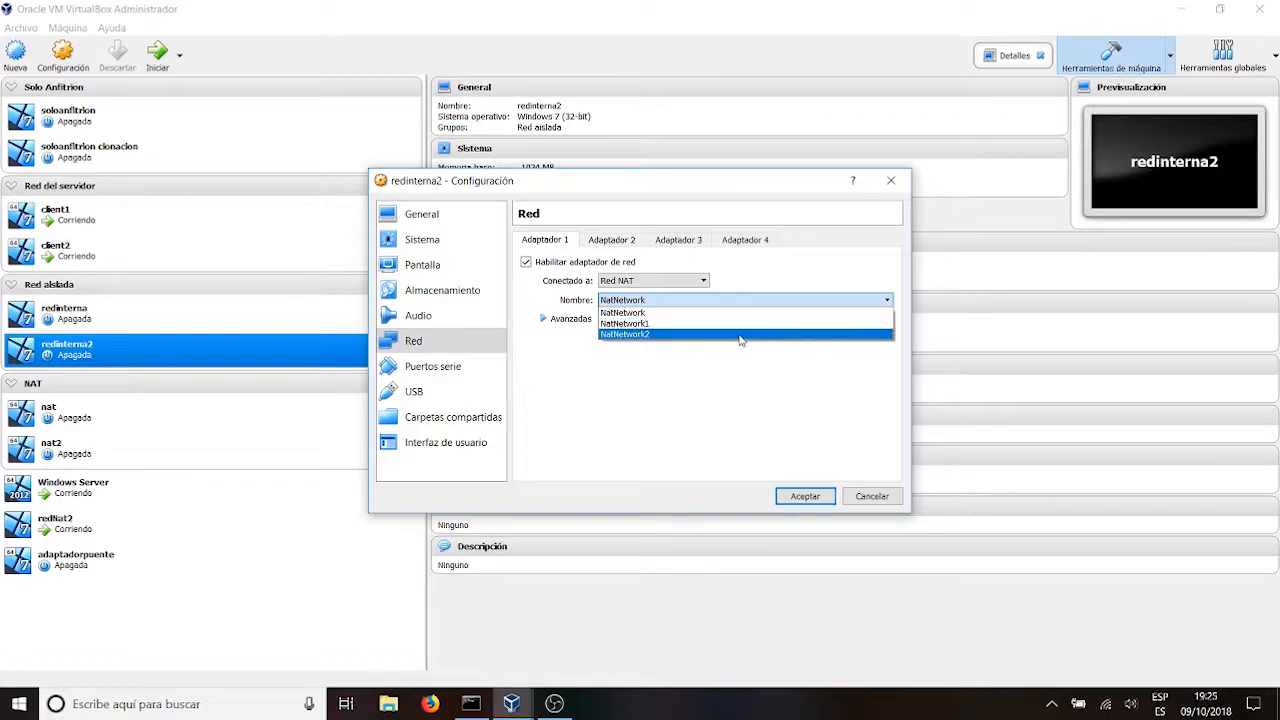
left_click(659, 334)
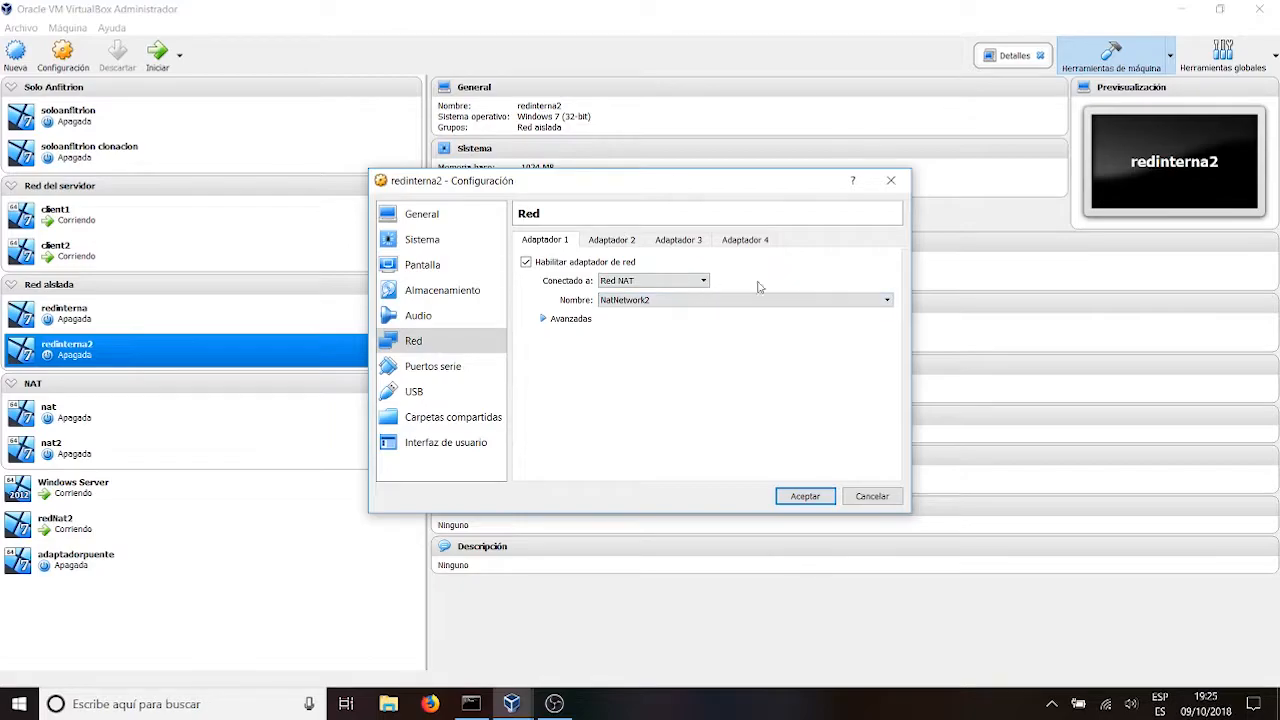
Switch redinterna2's Adapter 1 back to Red interna and accept the machine settings
left_click(695, 281)
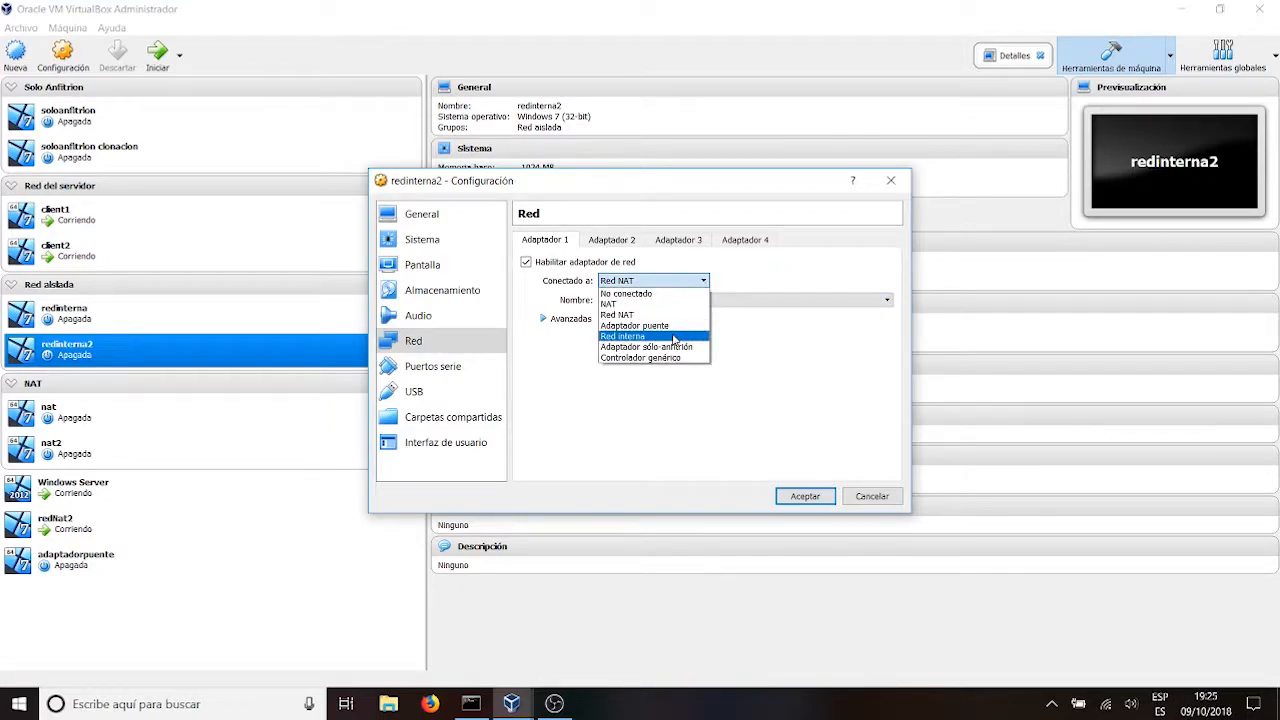
left_click(674, 340)
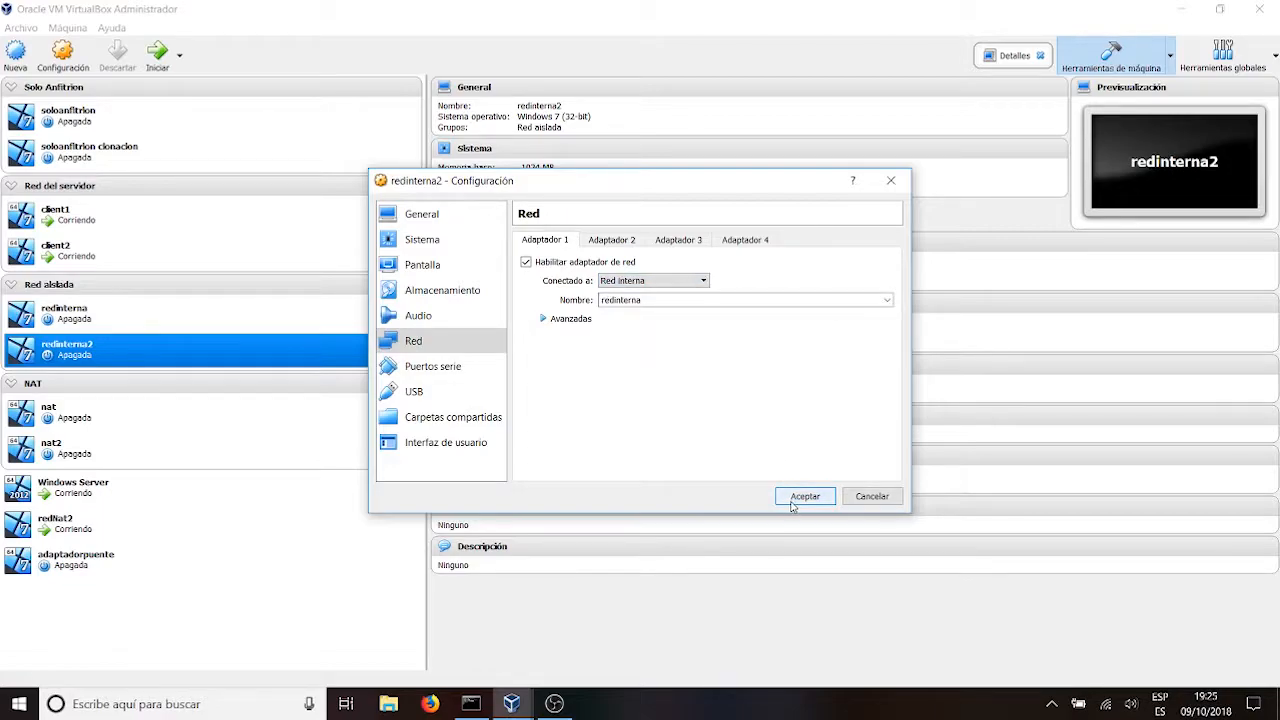
left_click(803, 497)
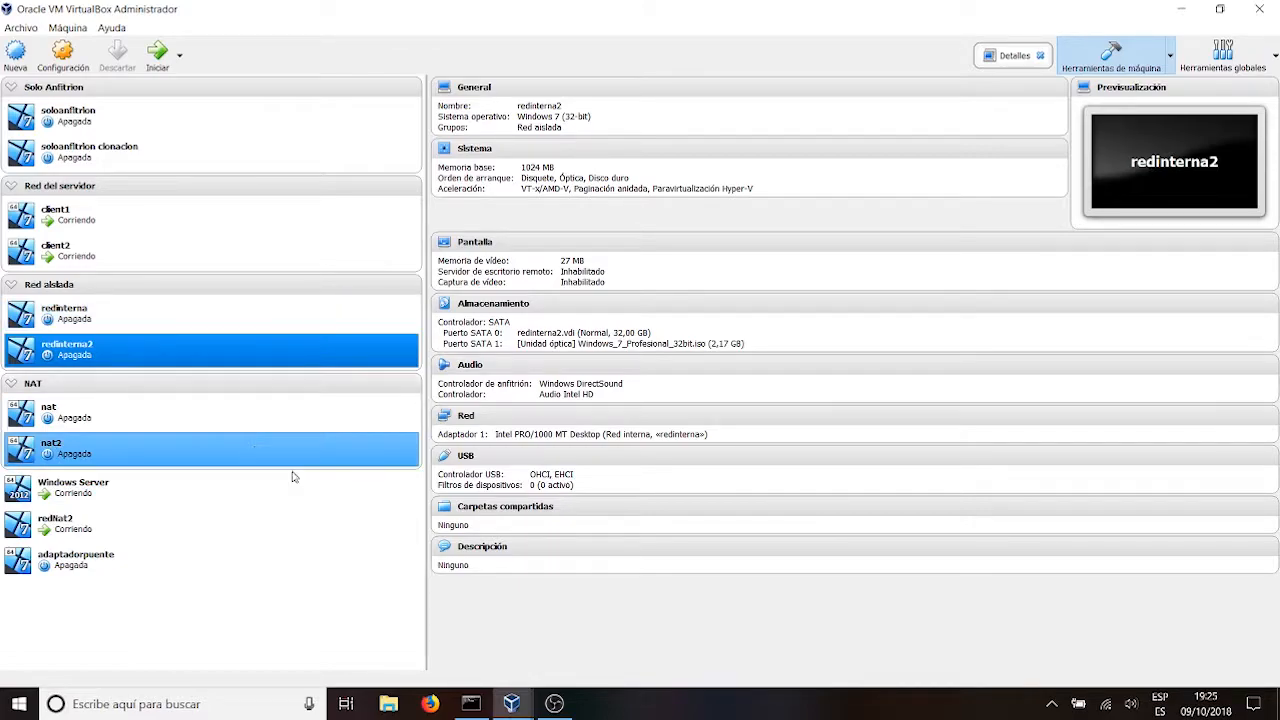
Bring the running redNat2 machine window to the front and dismiss its mouse integration notice
mouse_move(513, 708)
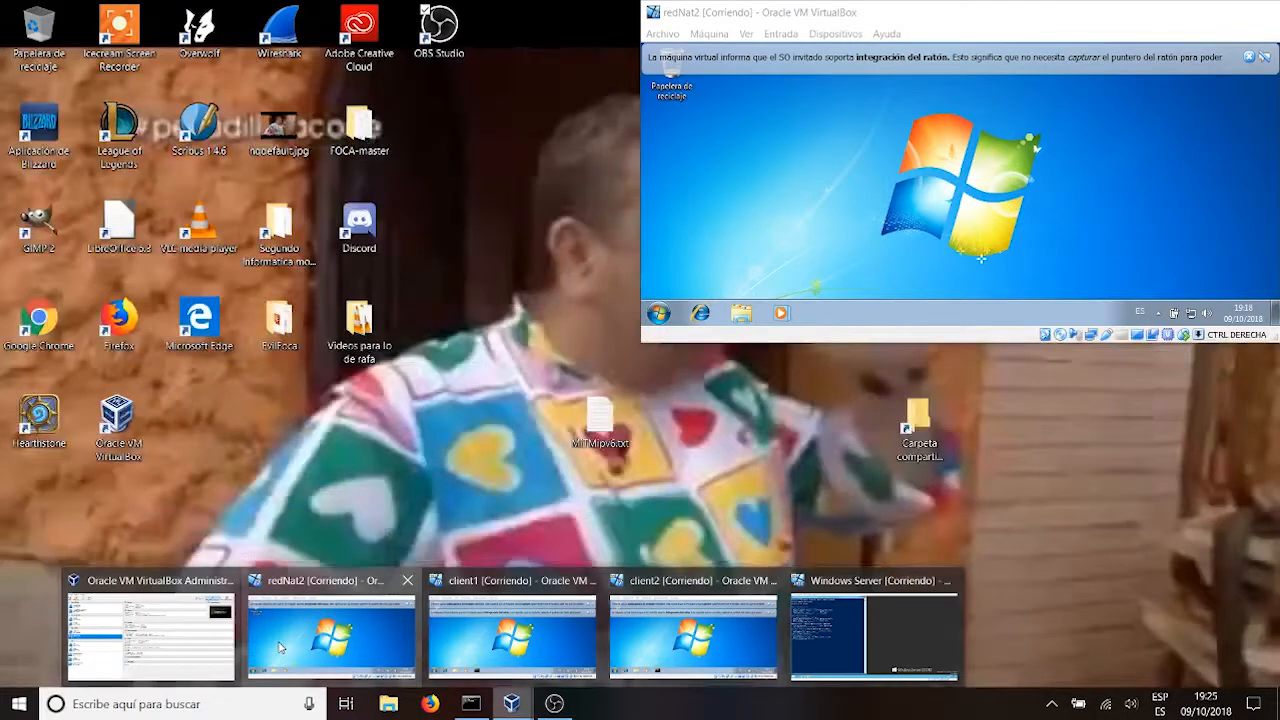
left_click(385, 645)
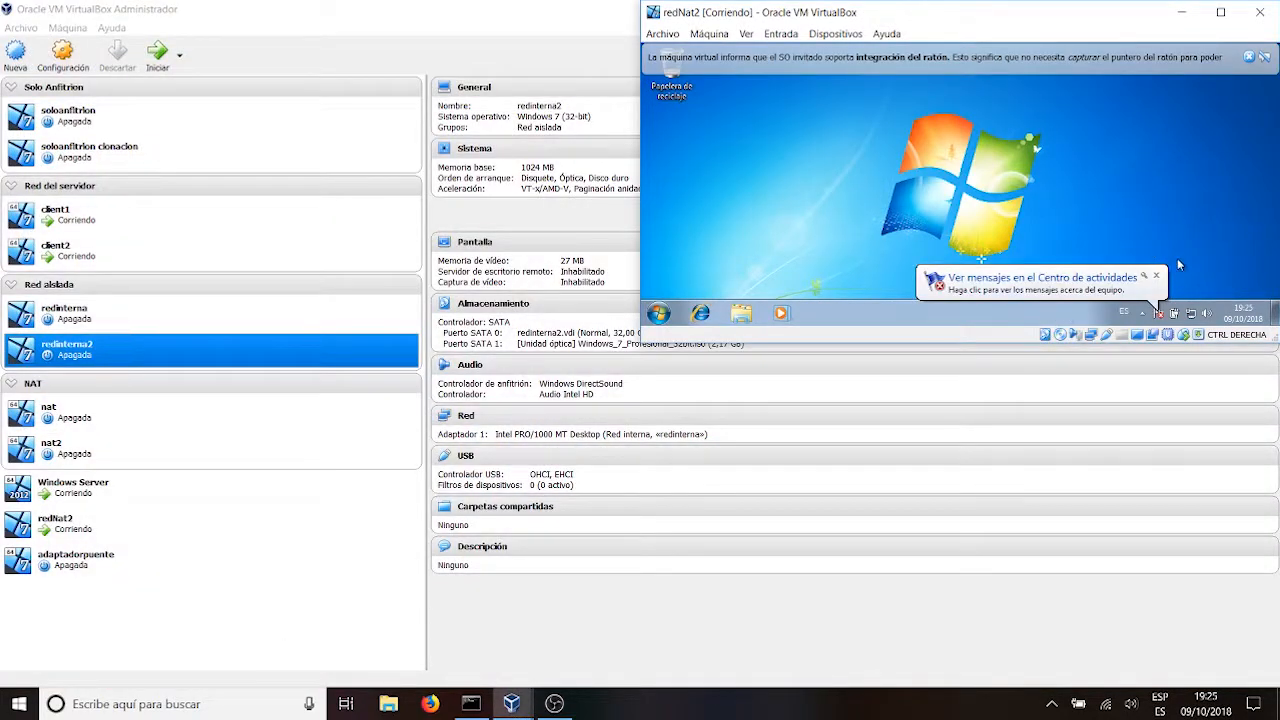
left_click(1248, 57)
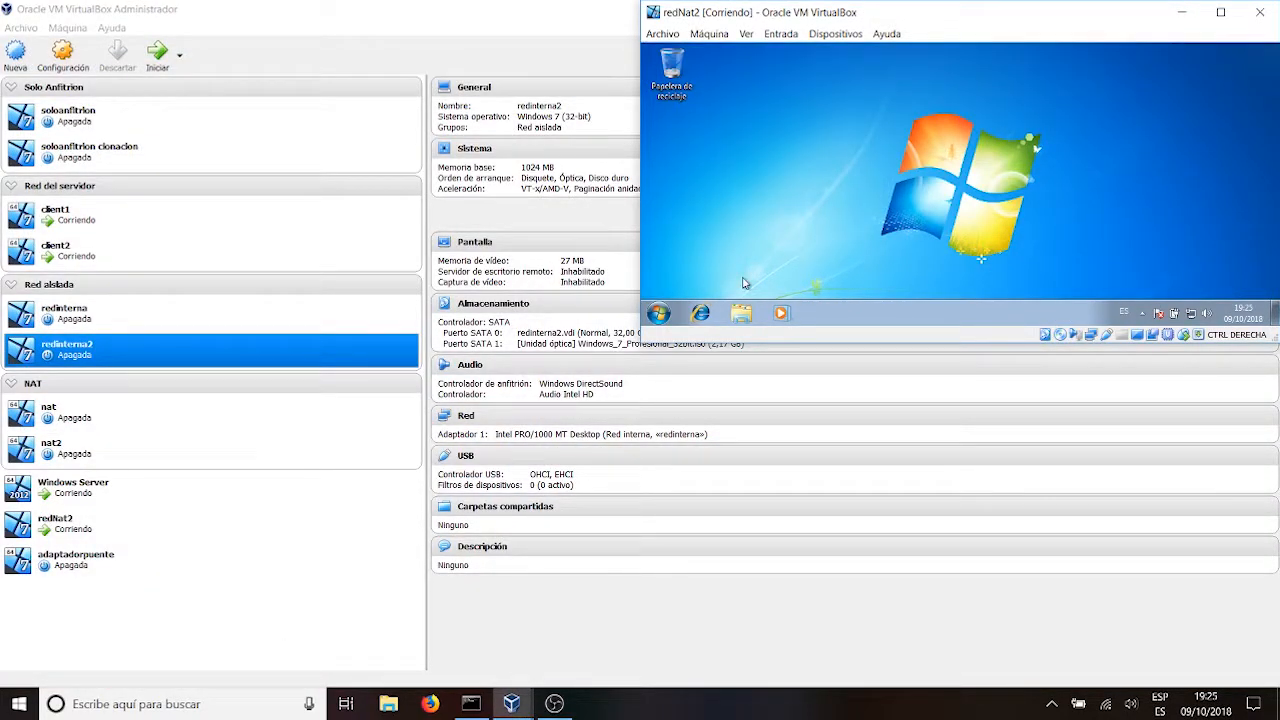
Arrange the Windows Server and redNat2 machine windows side by side, each filling half the screen at full height
left_click(512, 711)
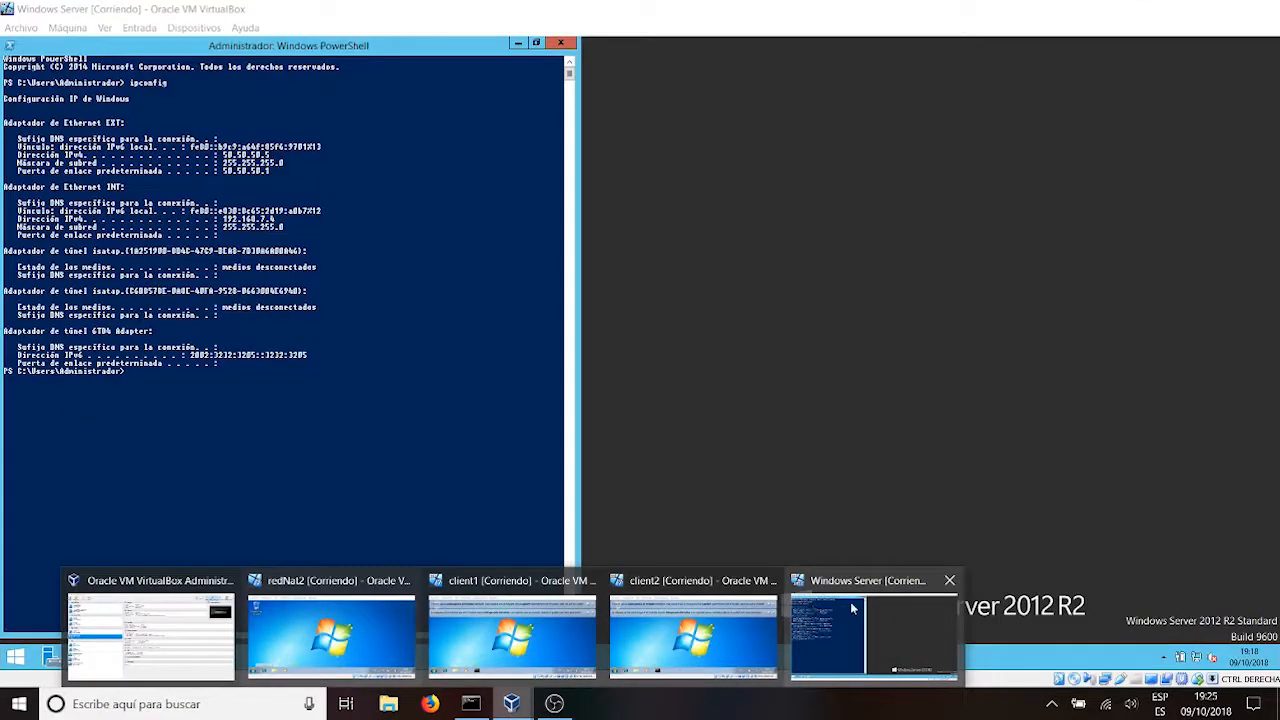
left_click(900, 640)
left_click_drag(794, 9, 0, 208)
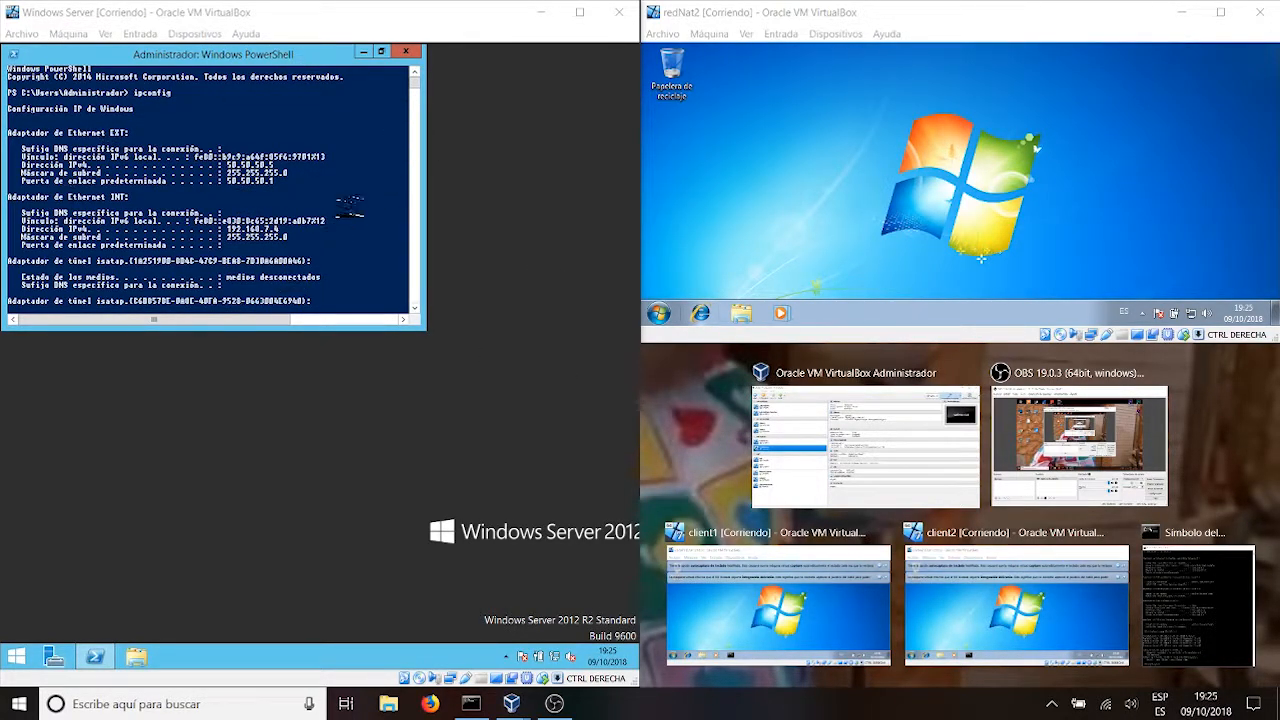
left_click(660, 312)
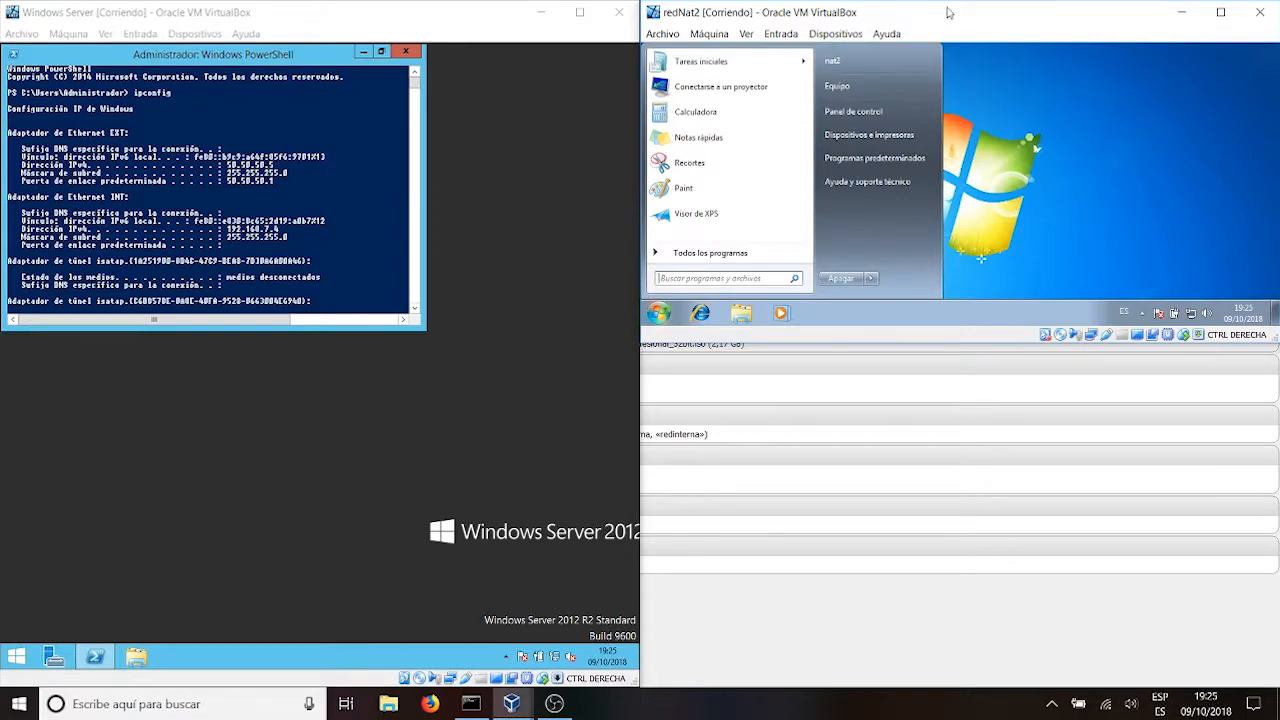
left_click_drag(945, 10, 1130, 276)
left_click_drag(1277, 275, 1279, 273)
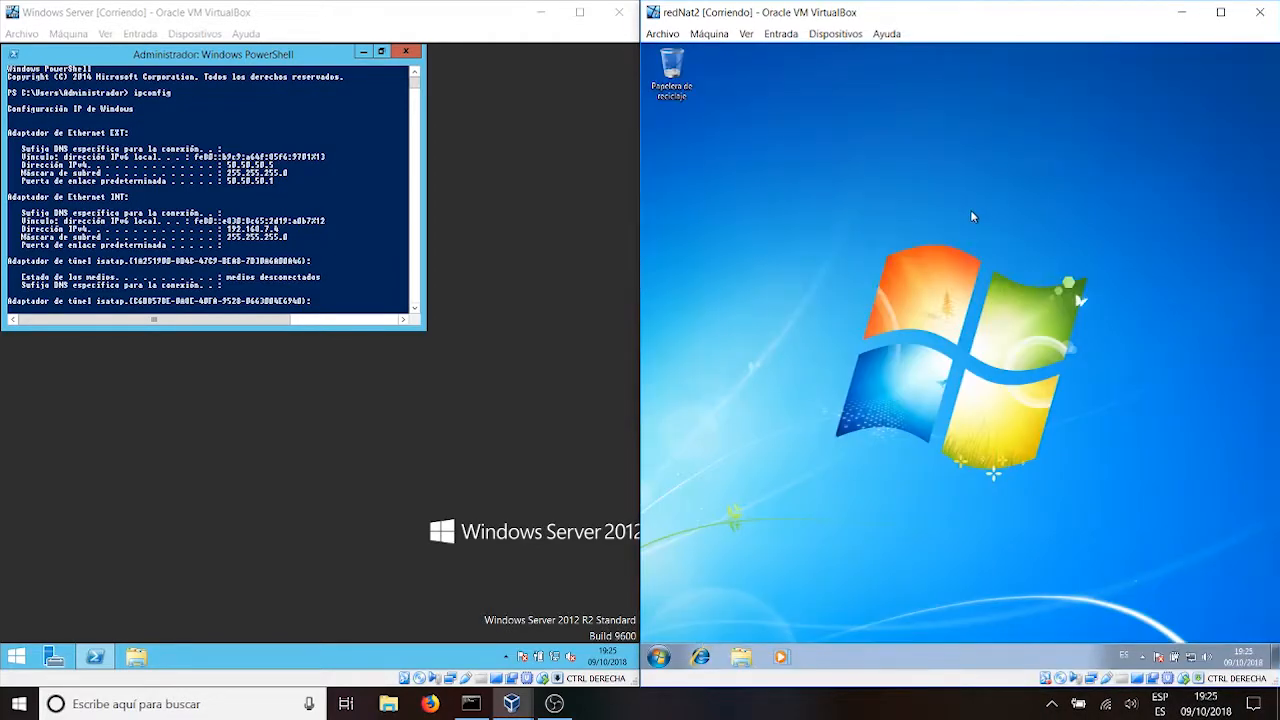
Open a command prompt in the redNat2 machine
left_click(658, 656)
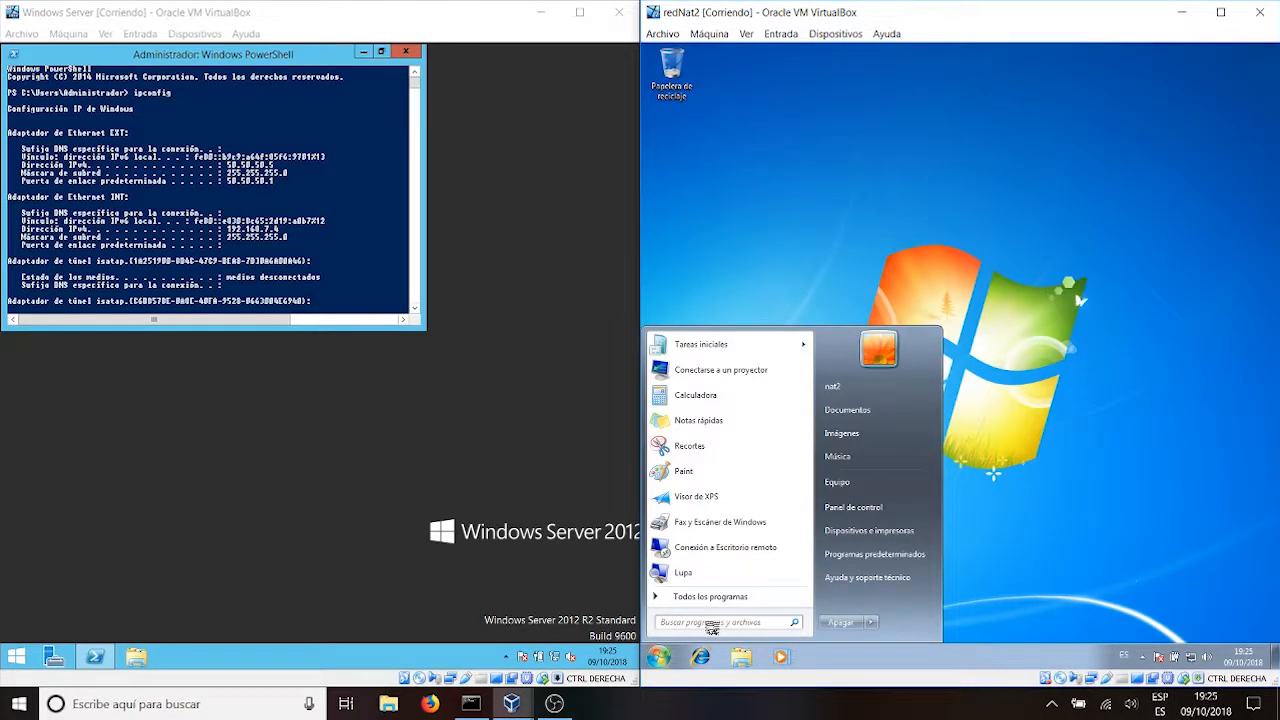
type("cmd")
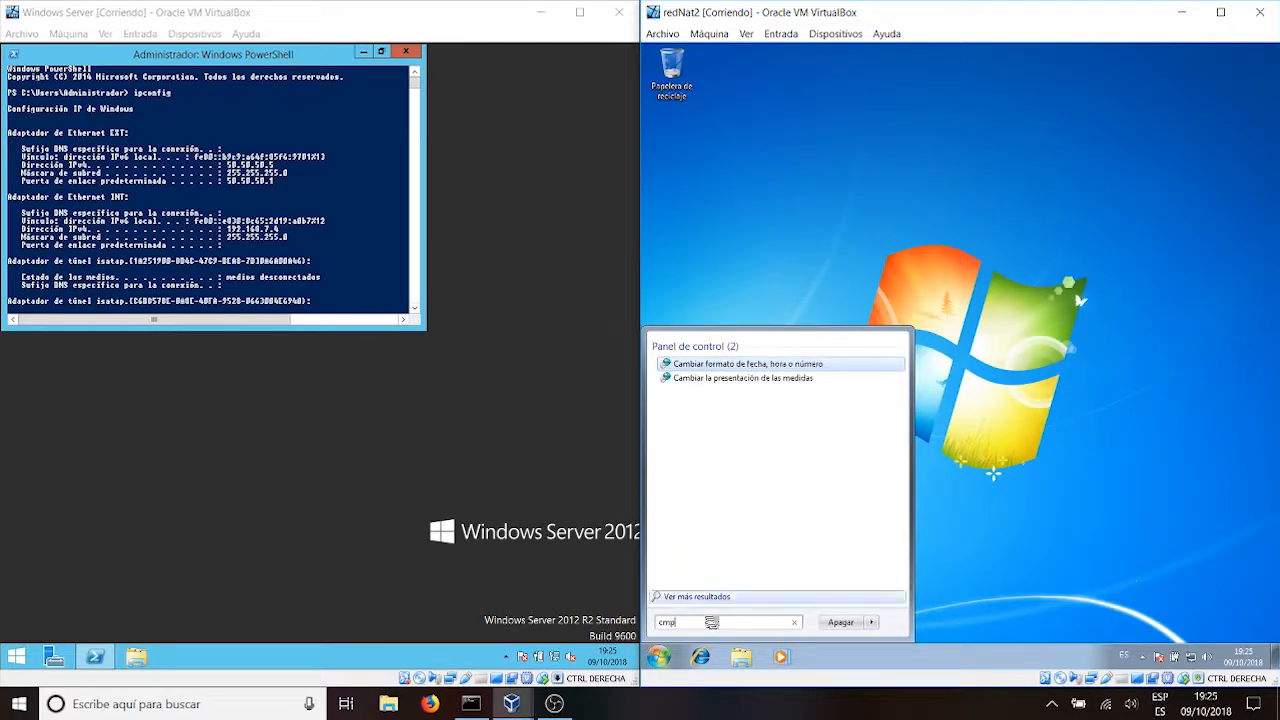
key("Return")
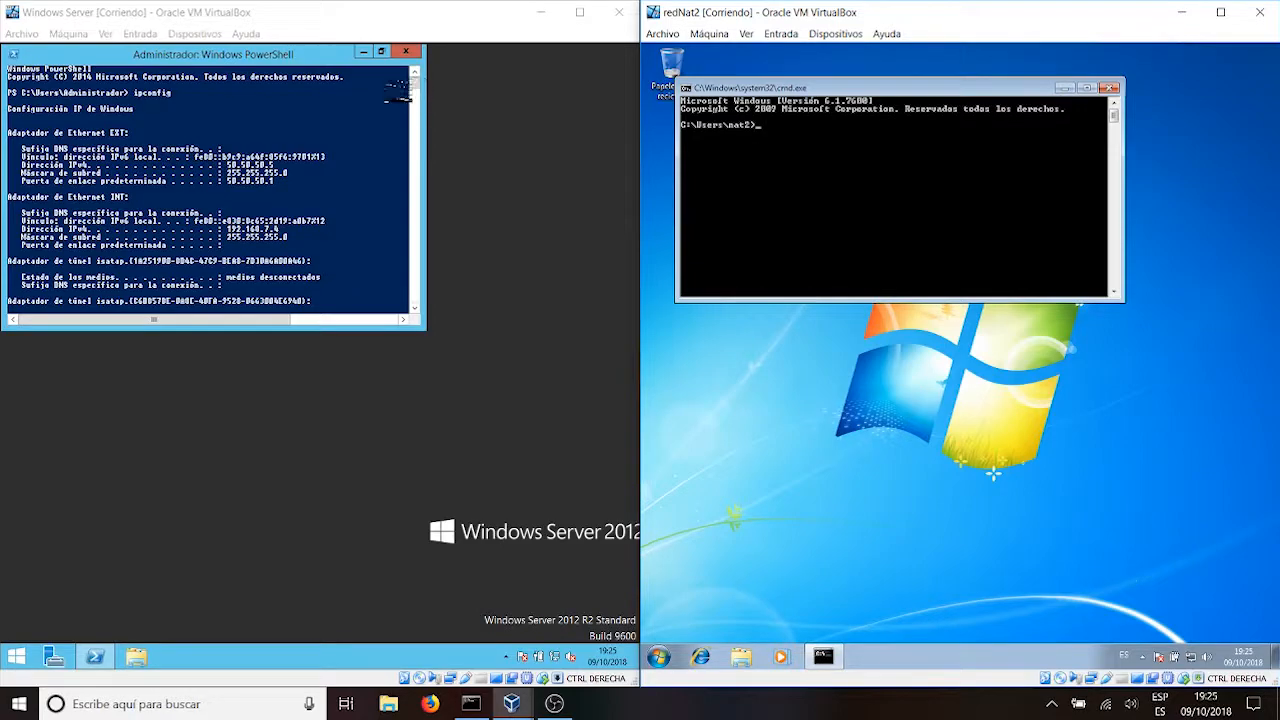
Maximize the PowerShell window in Windows Server and the command prompt in redNat2, and run ipconfig in redNat2
left_click(332, 341)
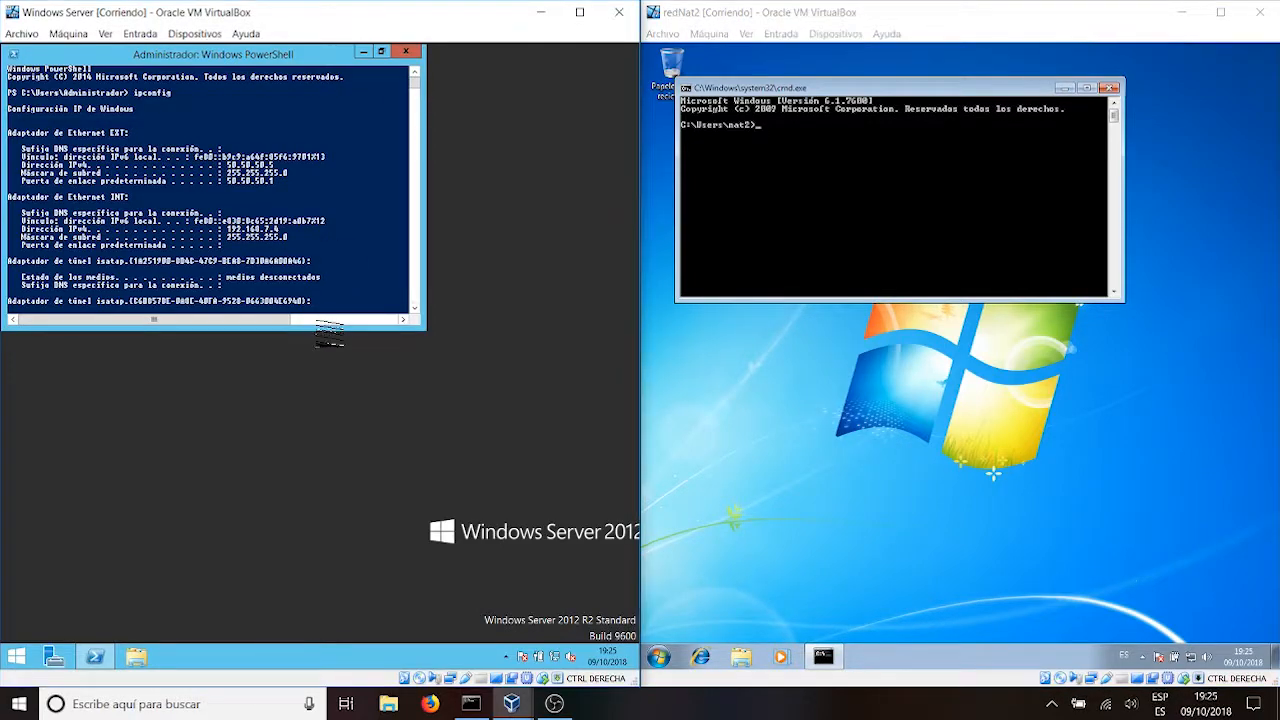
left_click(382, 52)
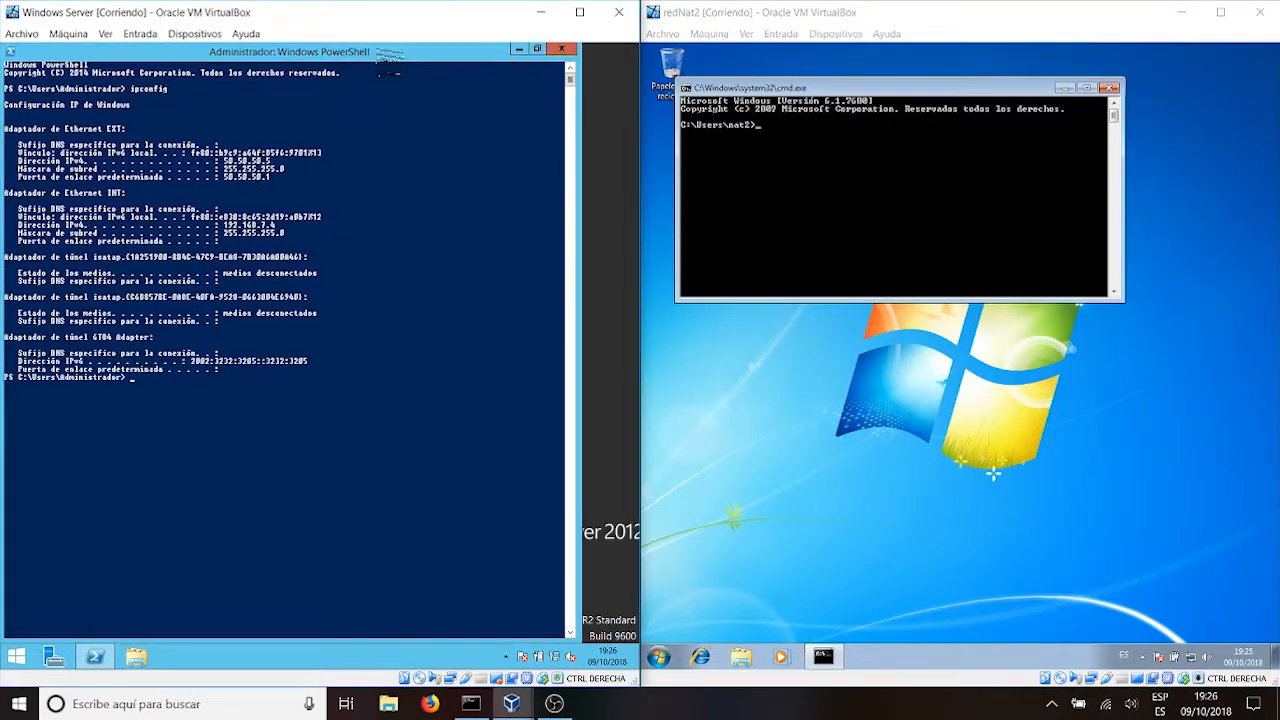
left_click(1087, 87)
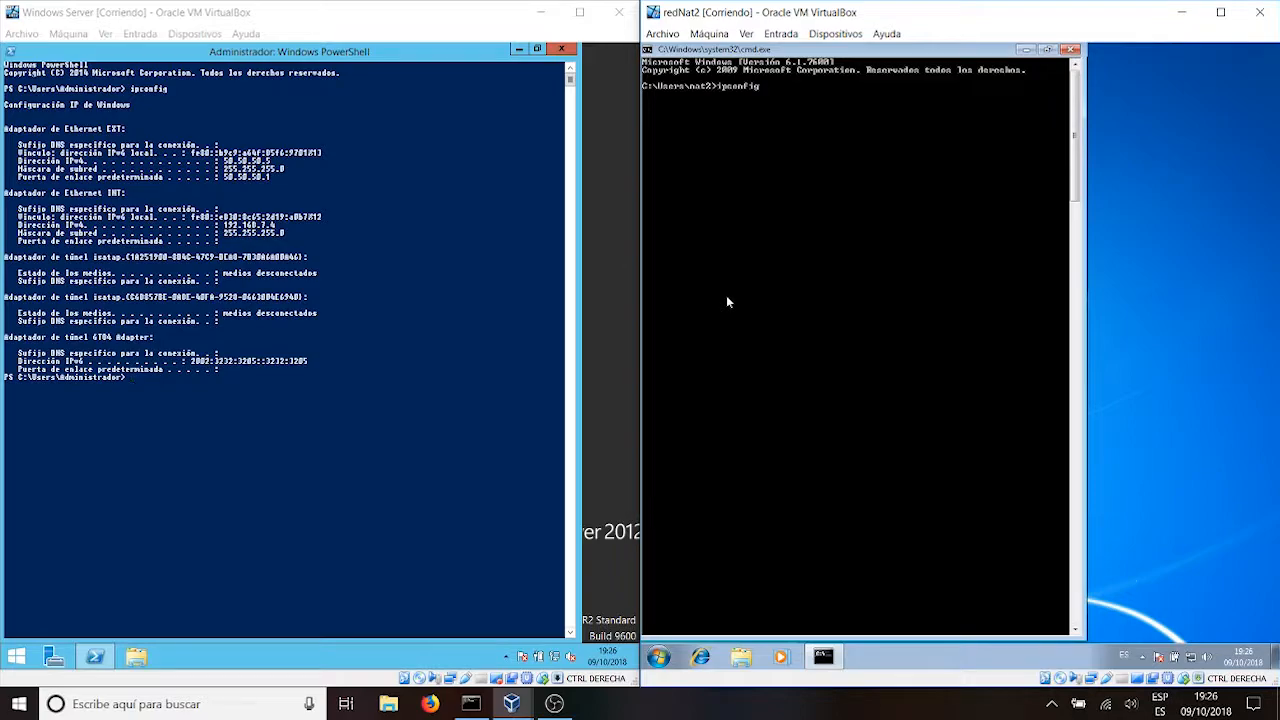
key("Return")
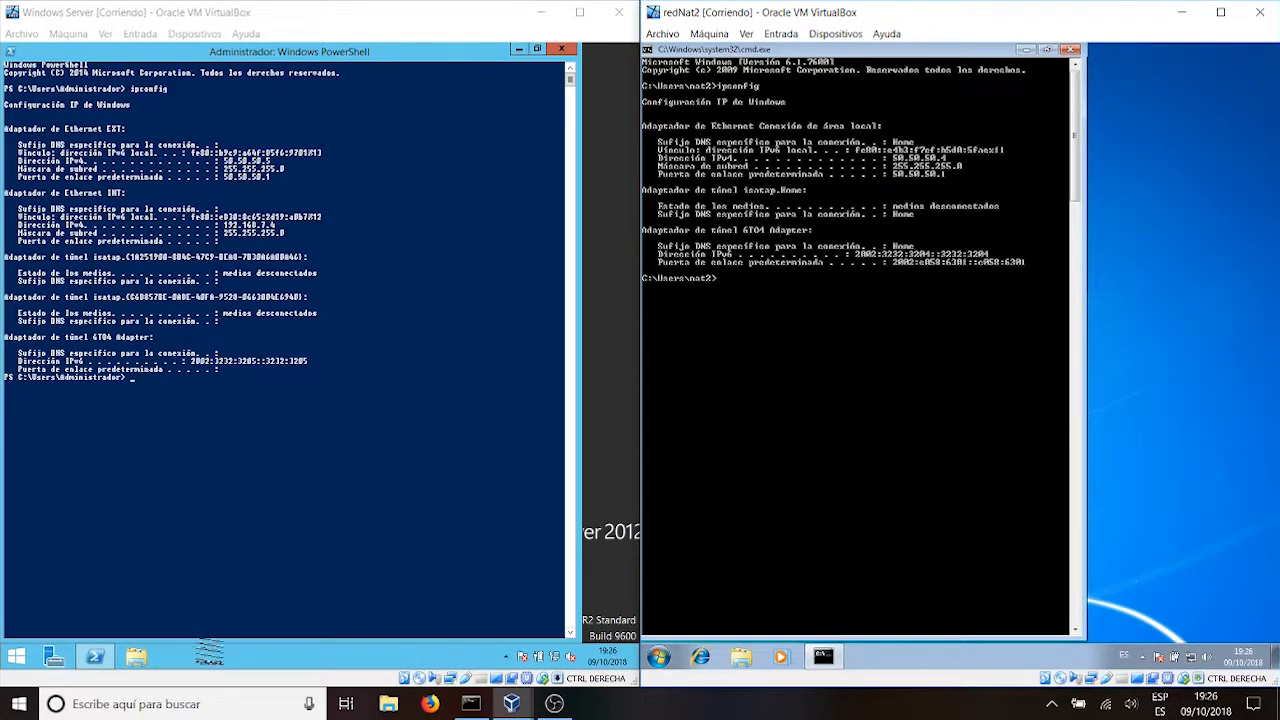
left_click(208, 654)
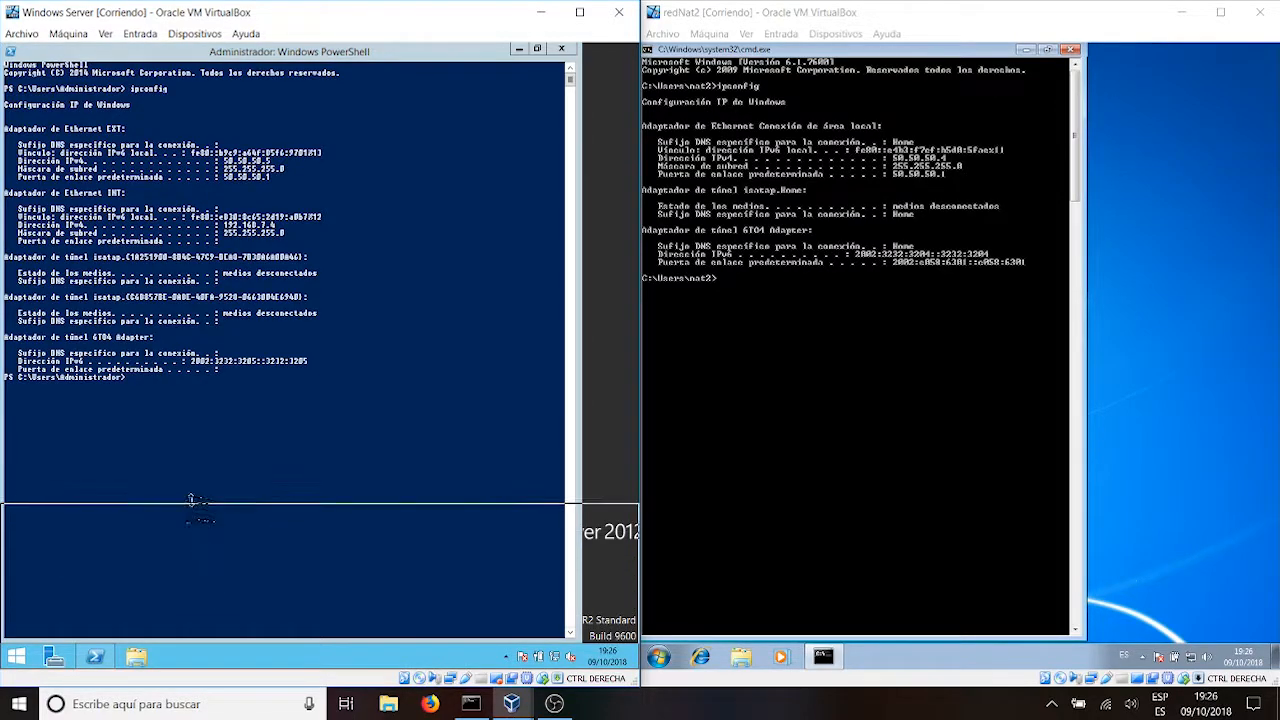
left_click_drag(180, 262, 163, 163)
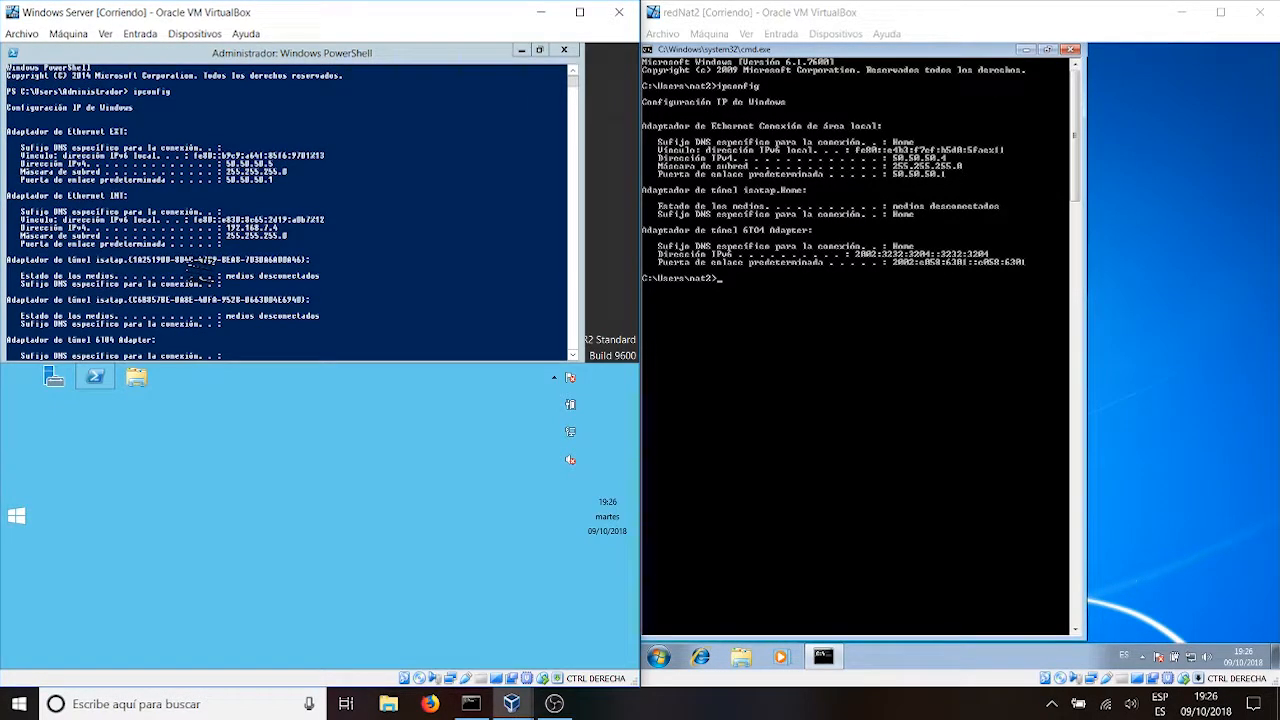
left_click_drag(375, 53, 376, 118)
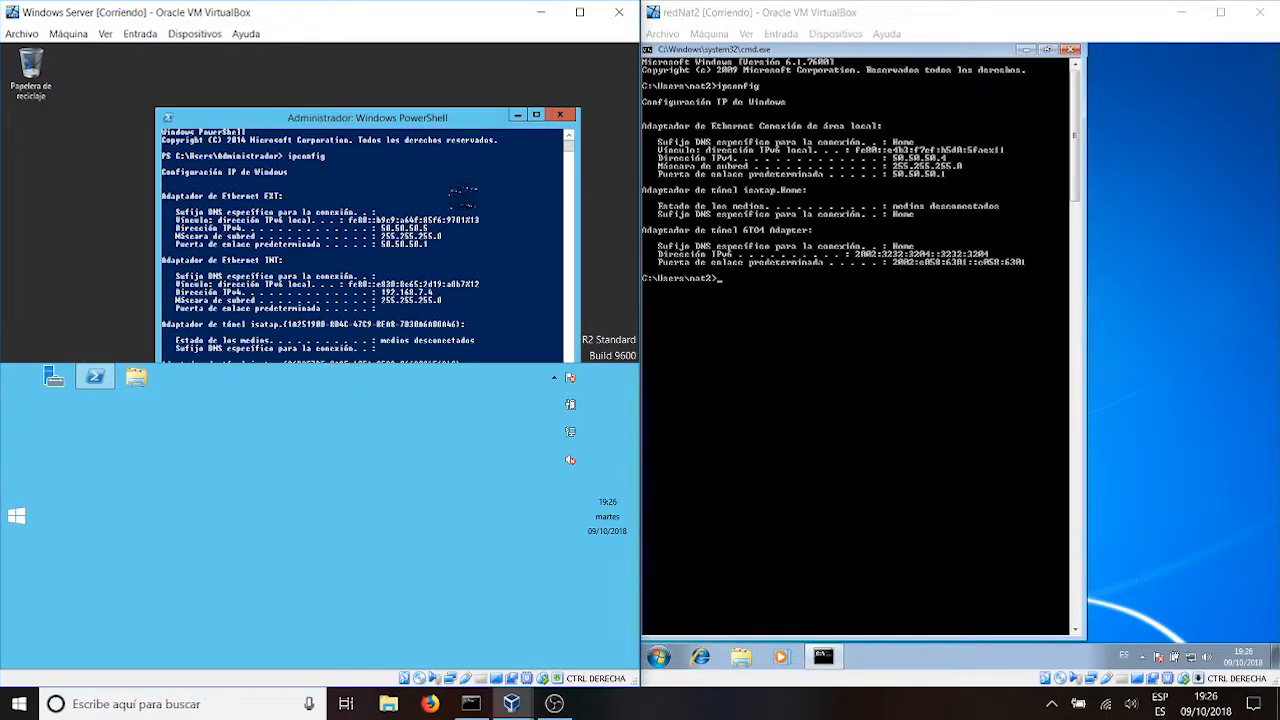
left_click(536, 116)
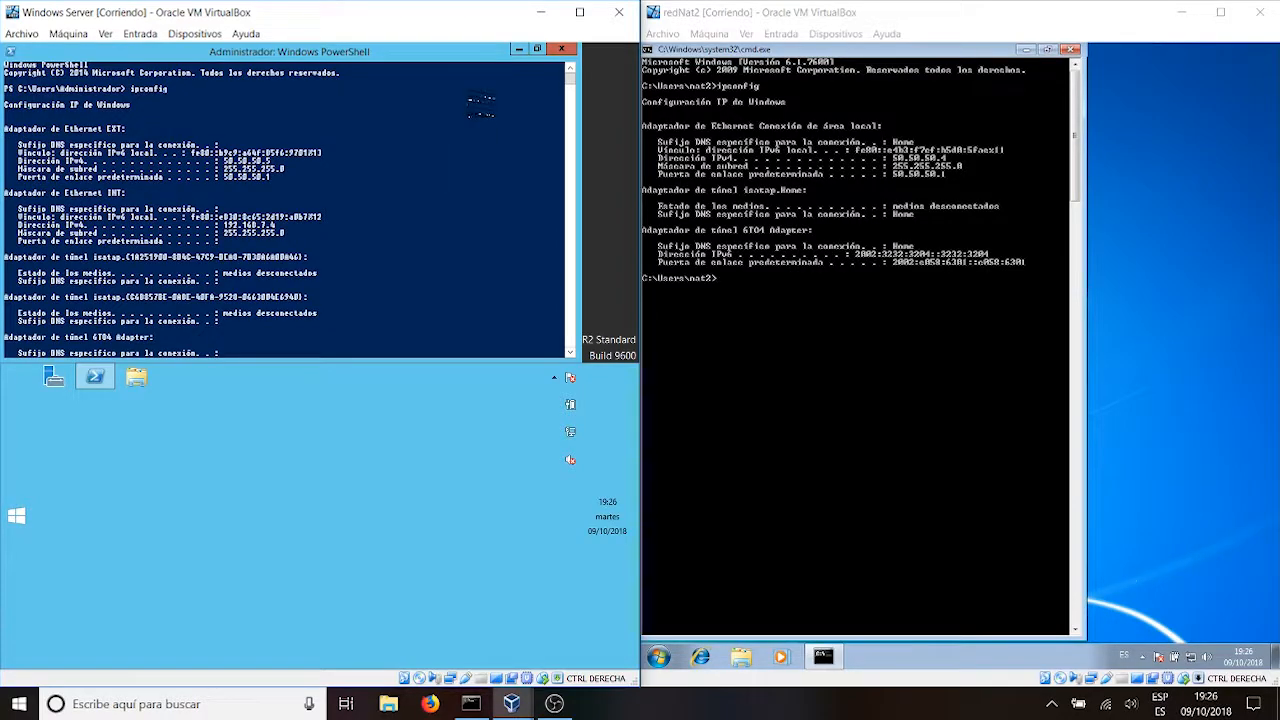
left_click(538, 49)
left_click(579, 12)
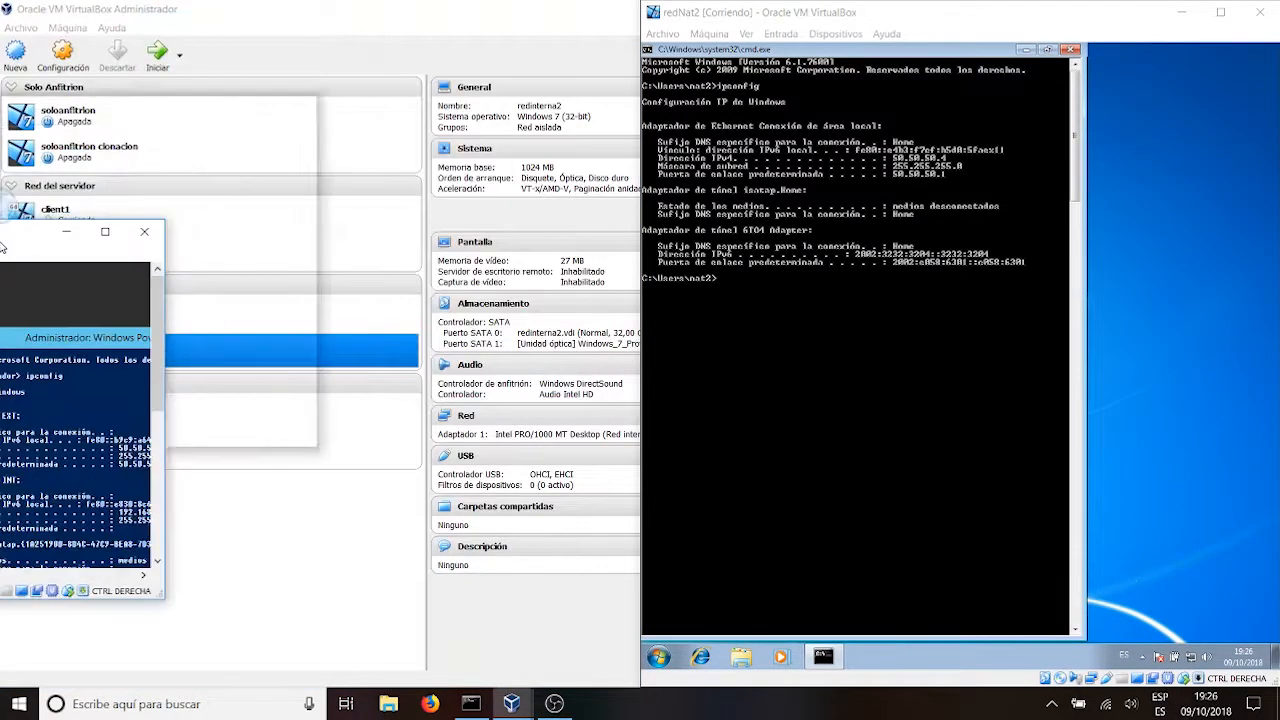
left_click_drag(2, 268, 0, 392)
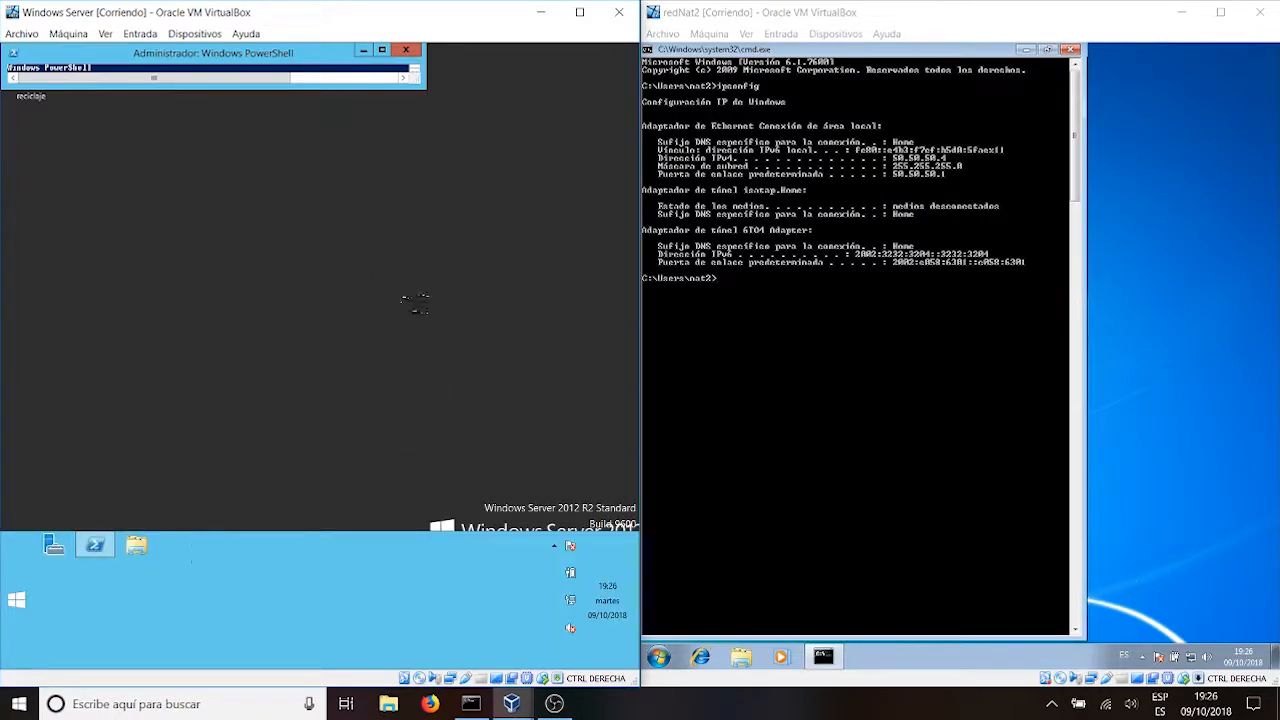
left_click(381, 50)
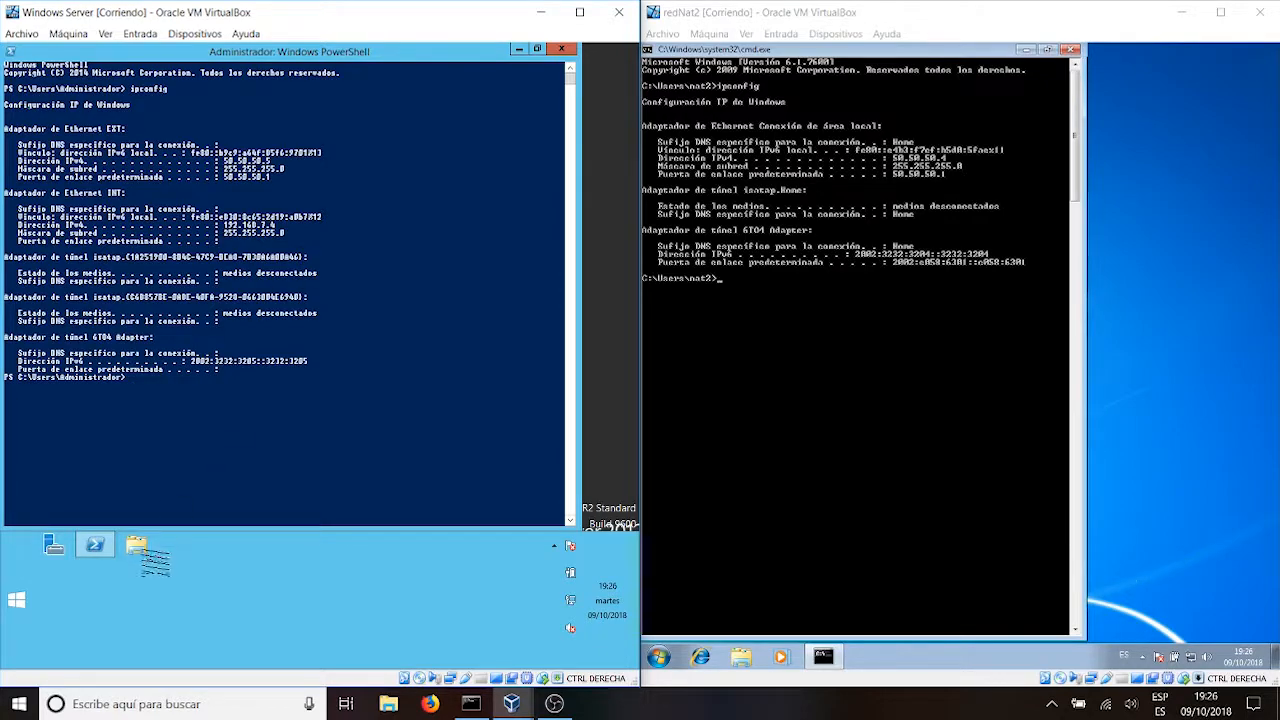
left_click_drag(175, 530, 165, 640)
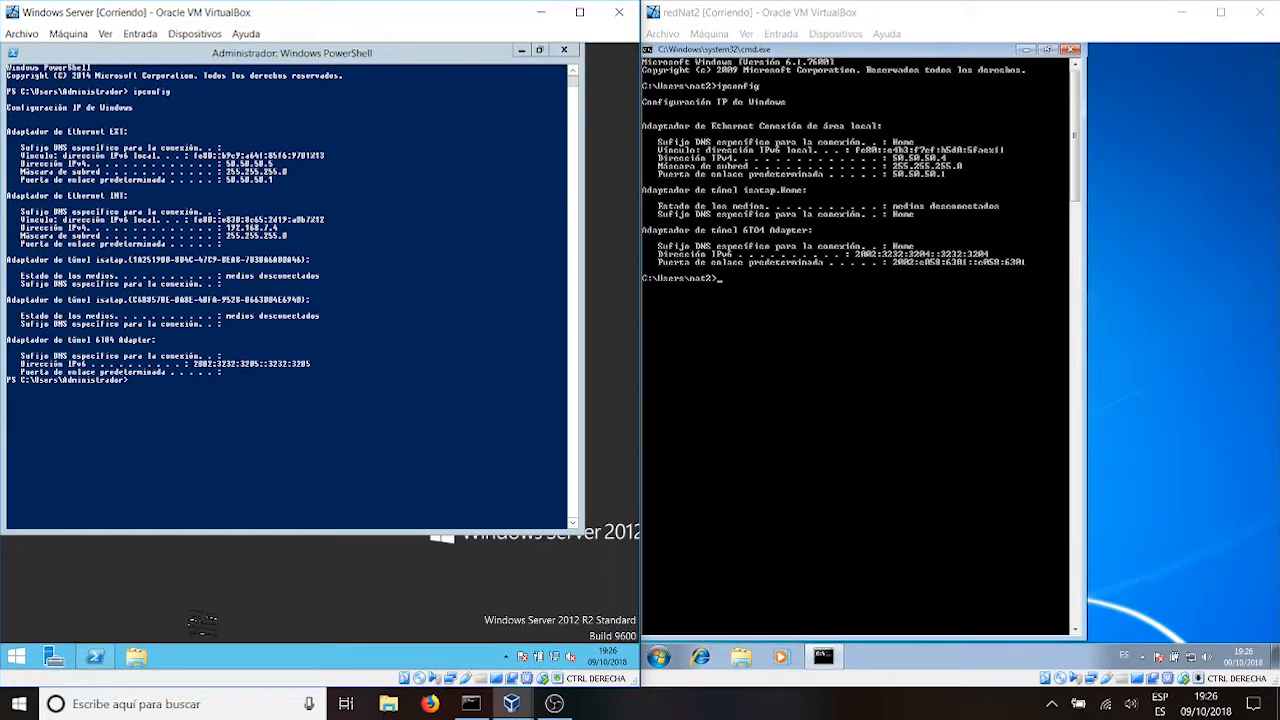
Highlight the Ethernet EXT adapter details in Windows Server's ipconfig output, and clear the selection
left_click(240, 535)
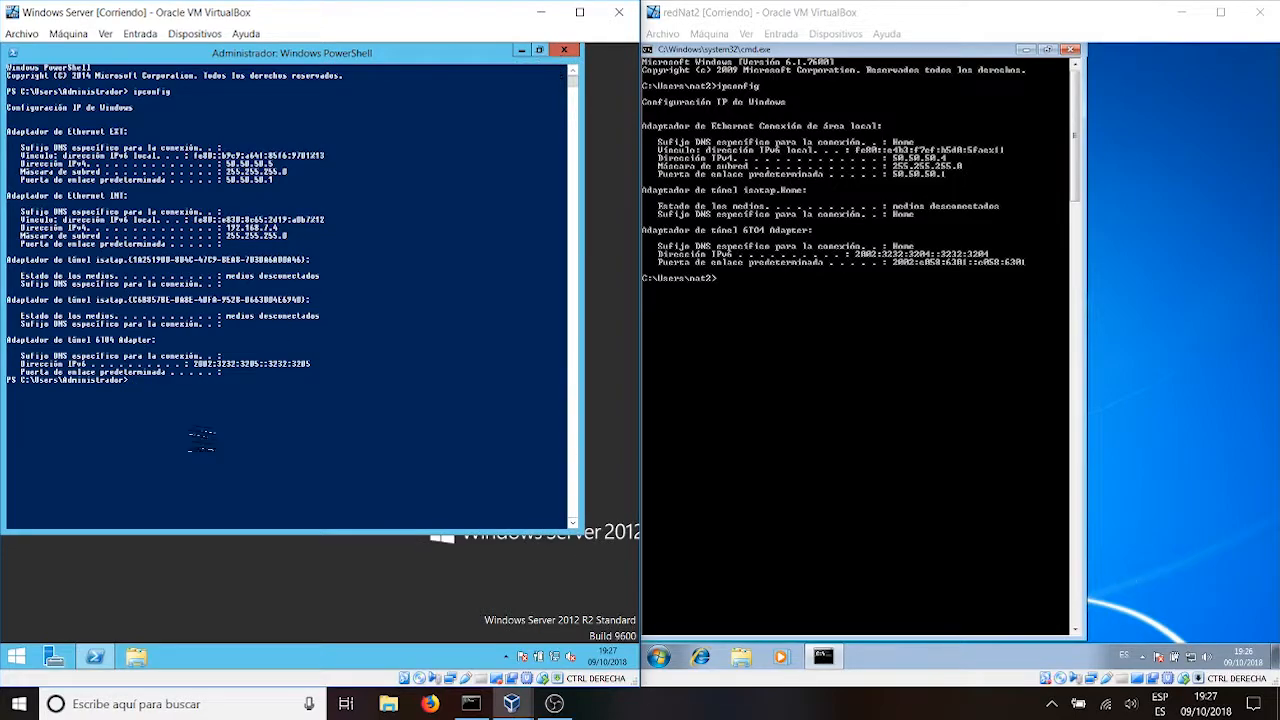
left_click_drag(6, 133, 333, 186)
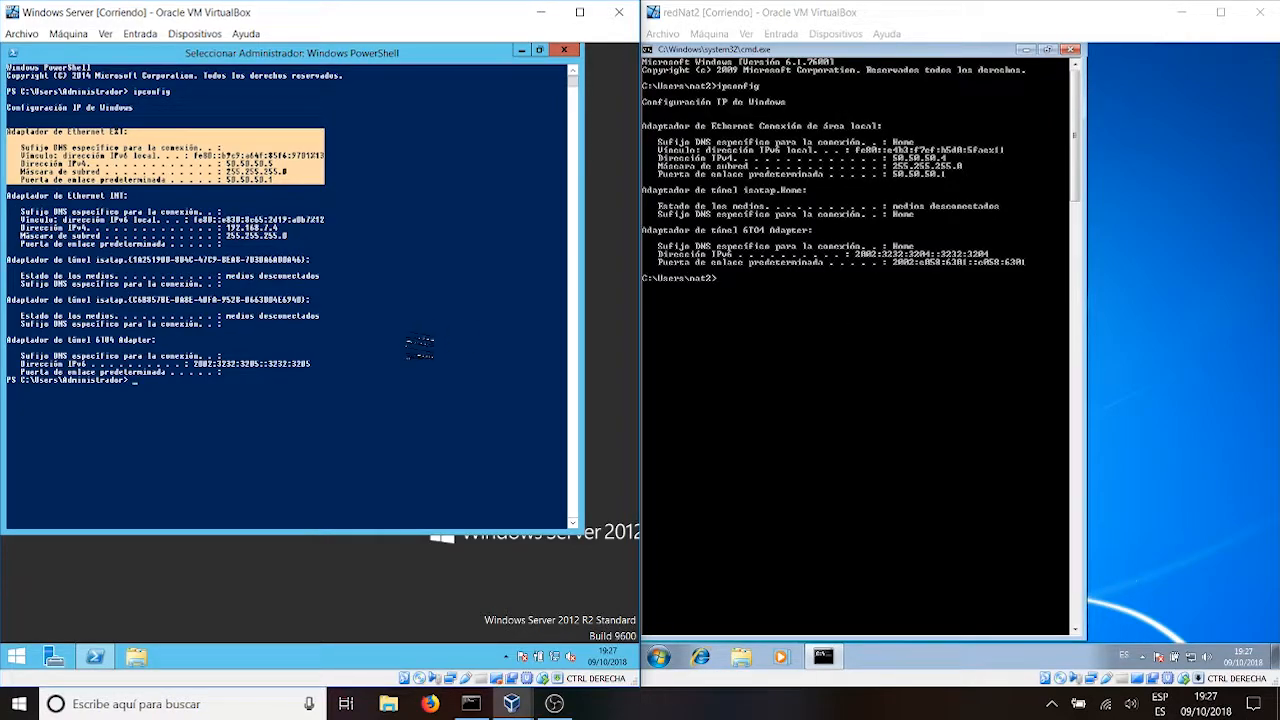
left_click(326, 389)
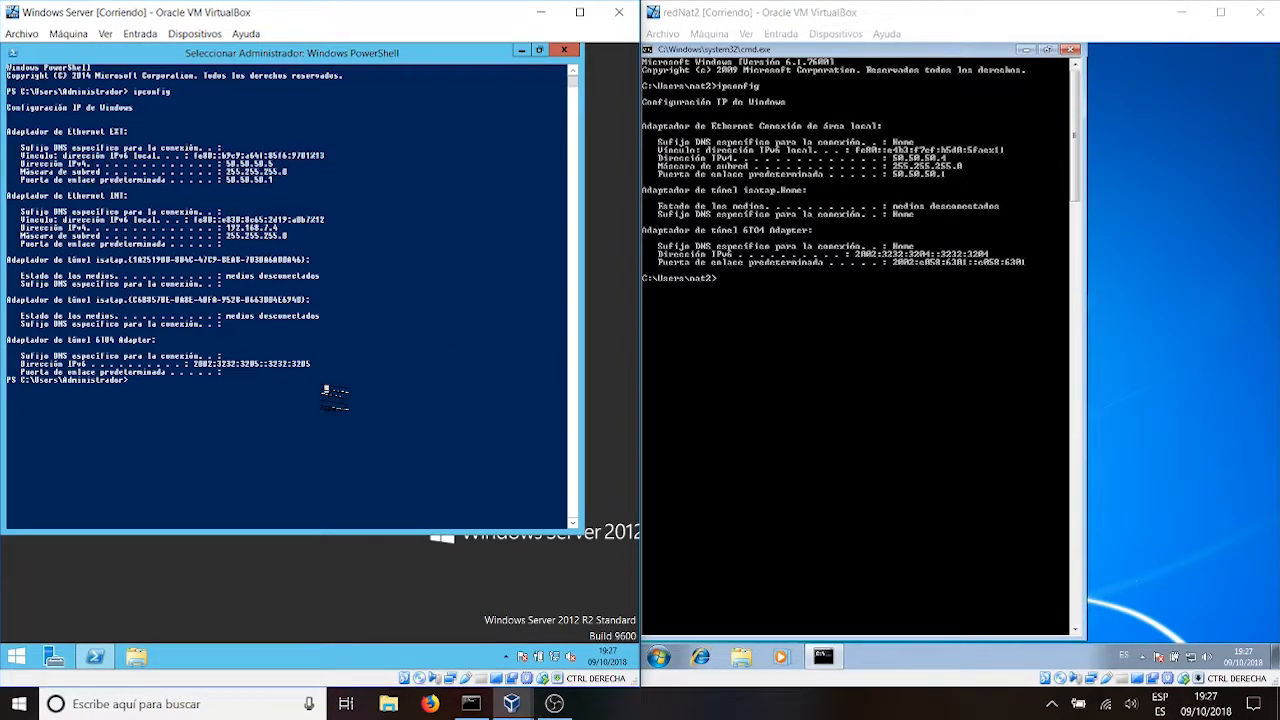
Ping redNat2's address 50.50.50.4 from PowerShell in the Windows Server machine
type("ping 50.50.50.4")
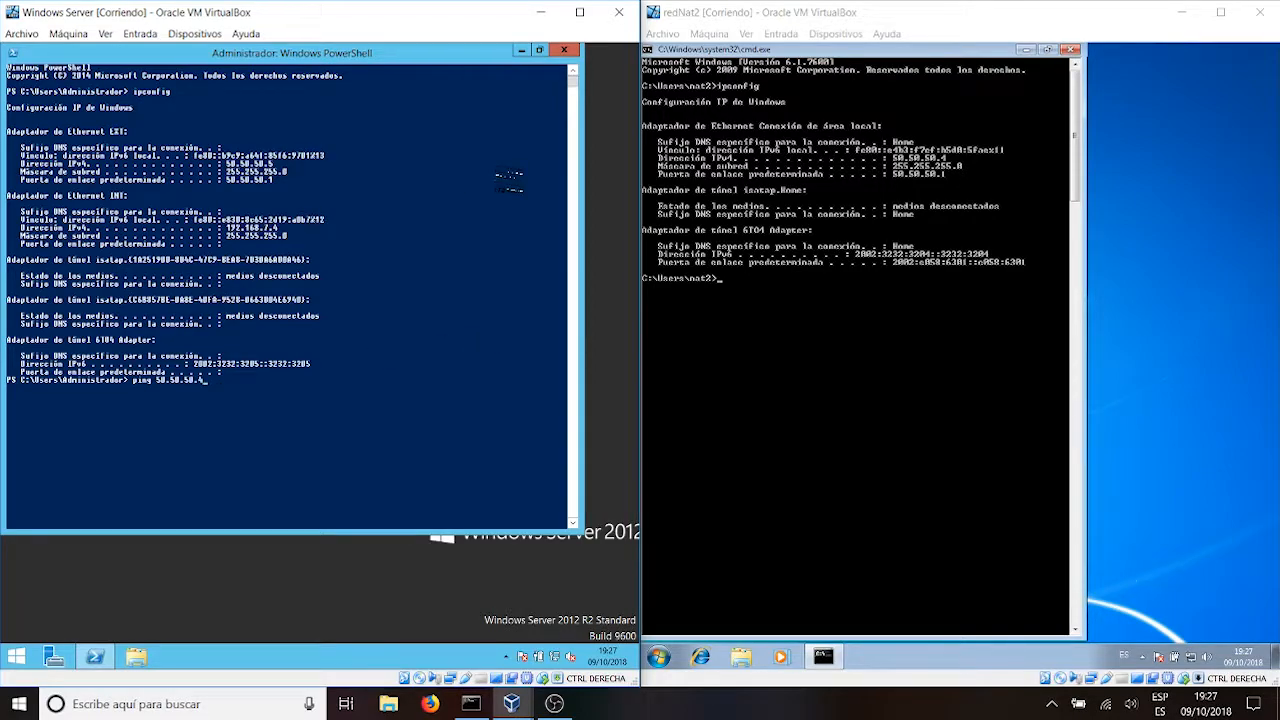
left_click(659, 160)
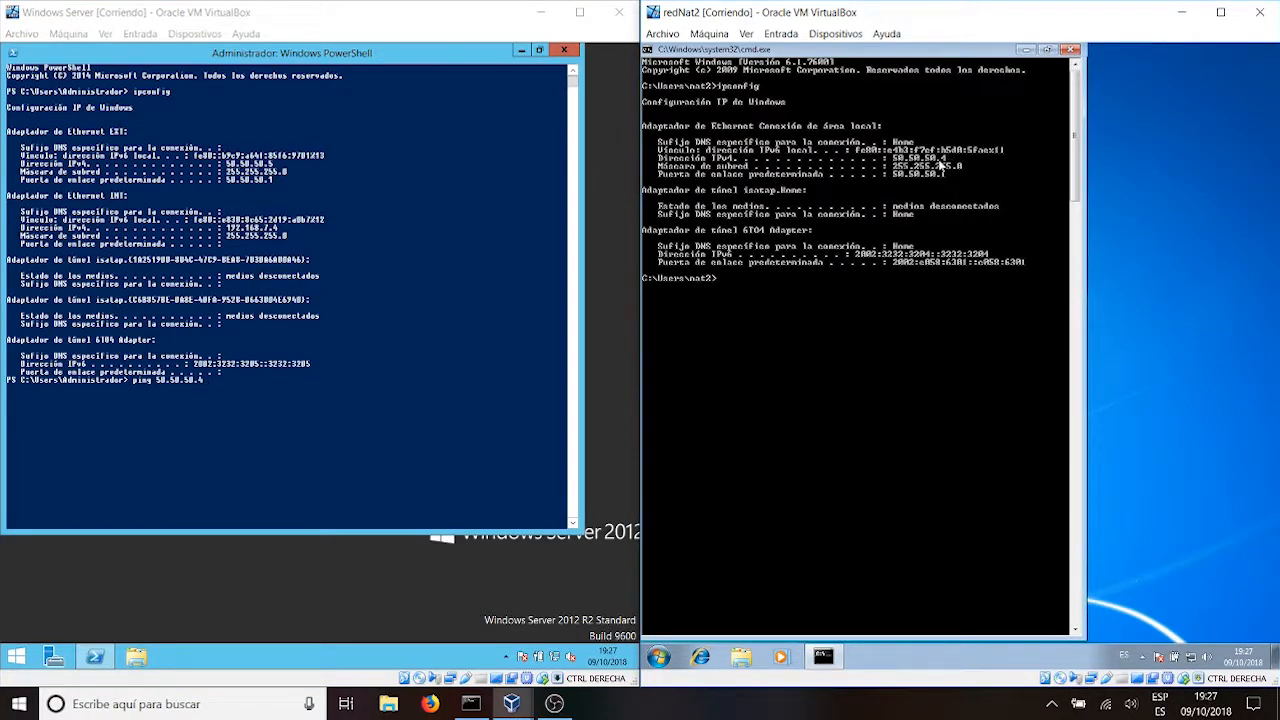
left_click(284, 402)
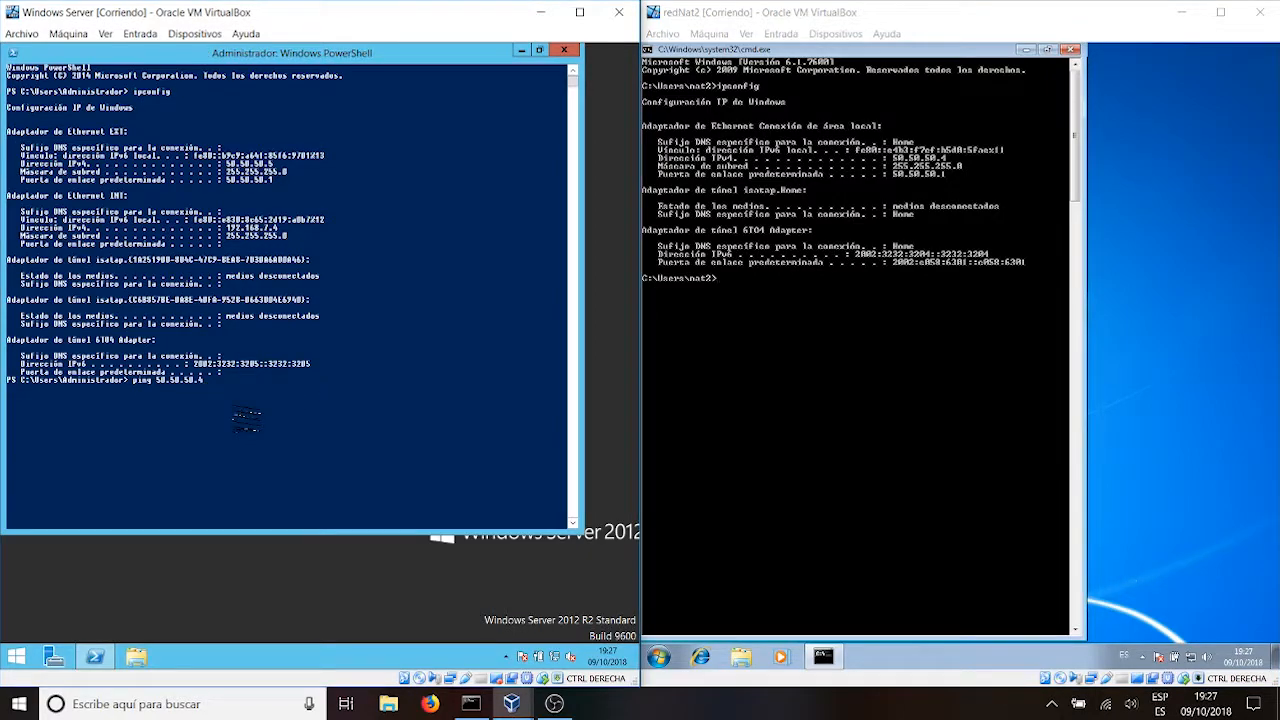
key("Return")
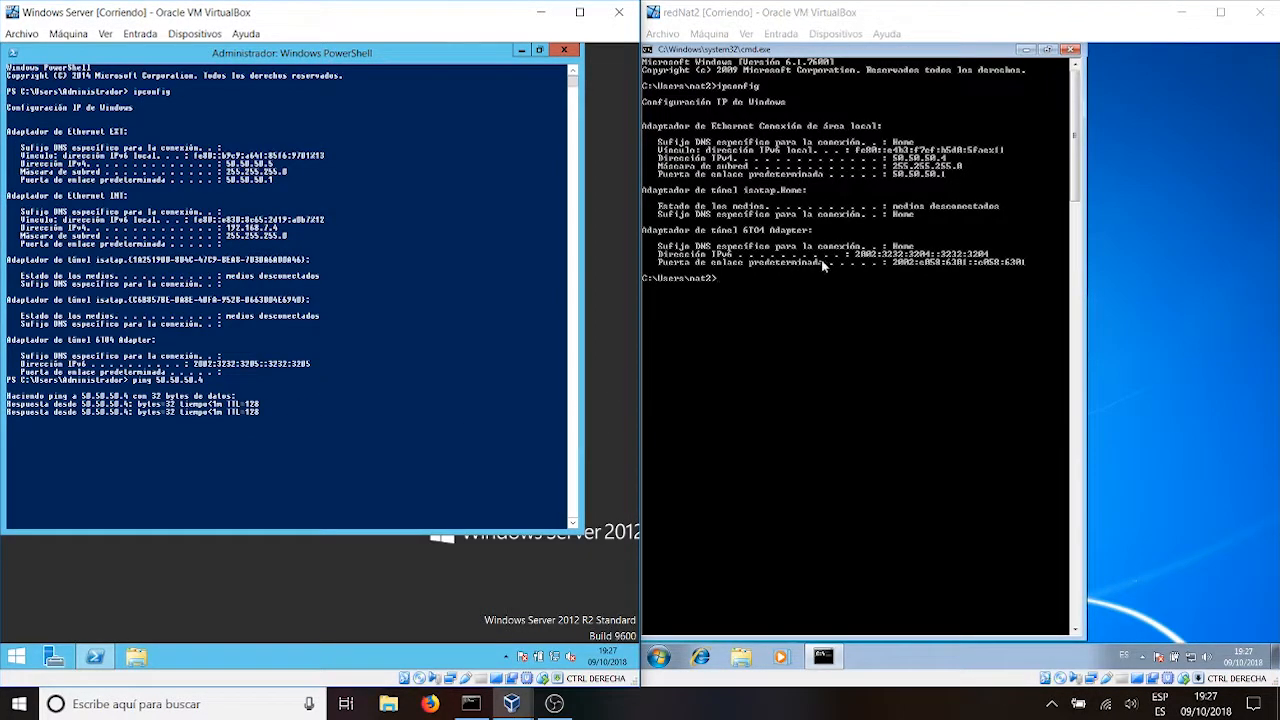
Ping the gateway 50.50.50.1 from the redNat2 command prompt
left_click(763, 282)
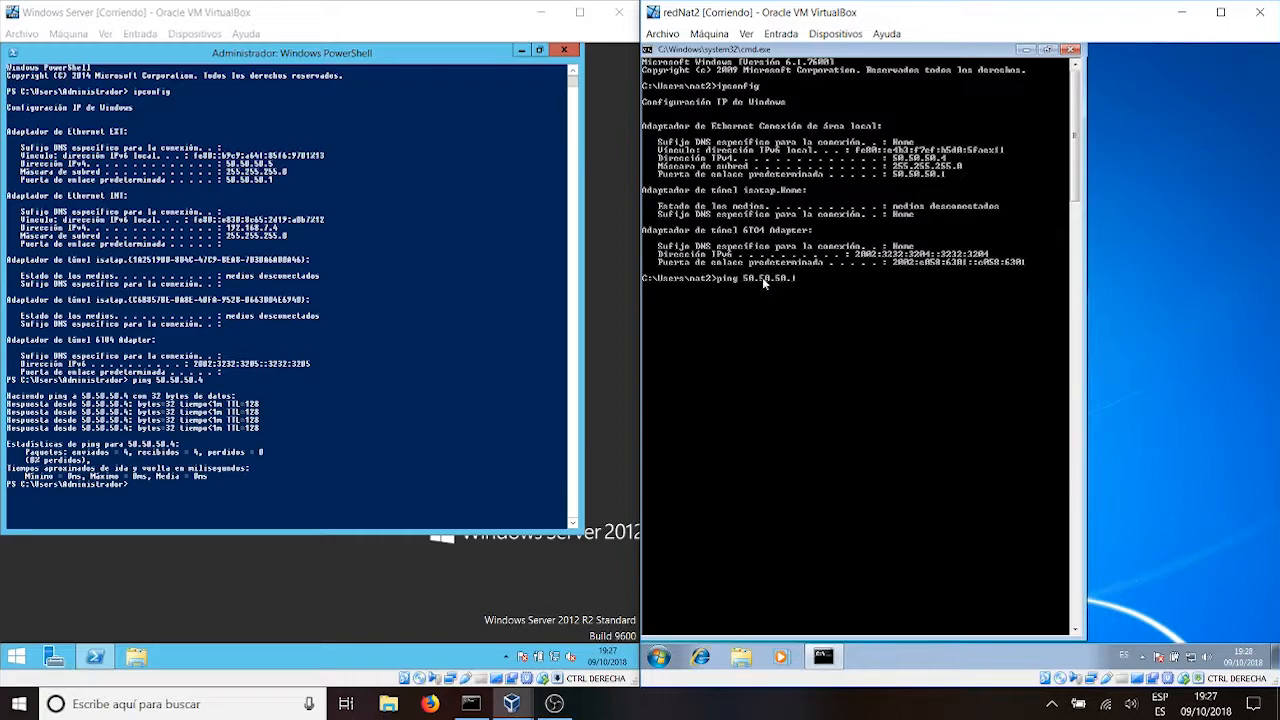
key("Return")
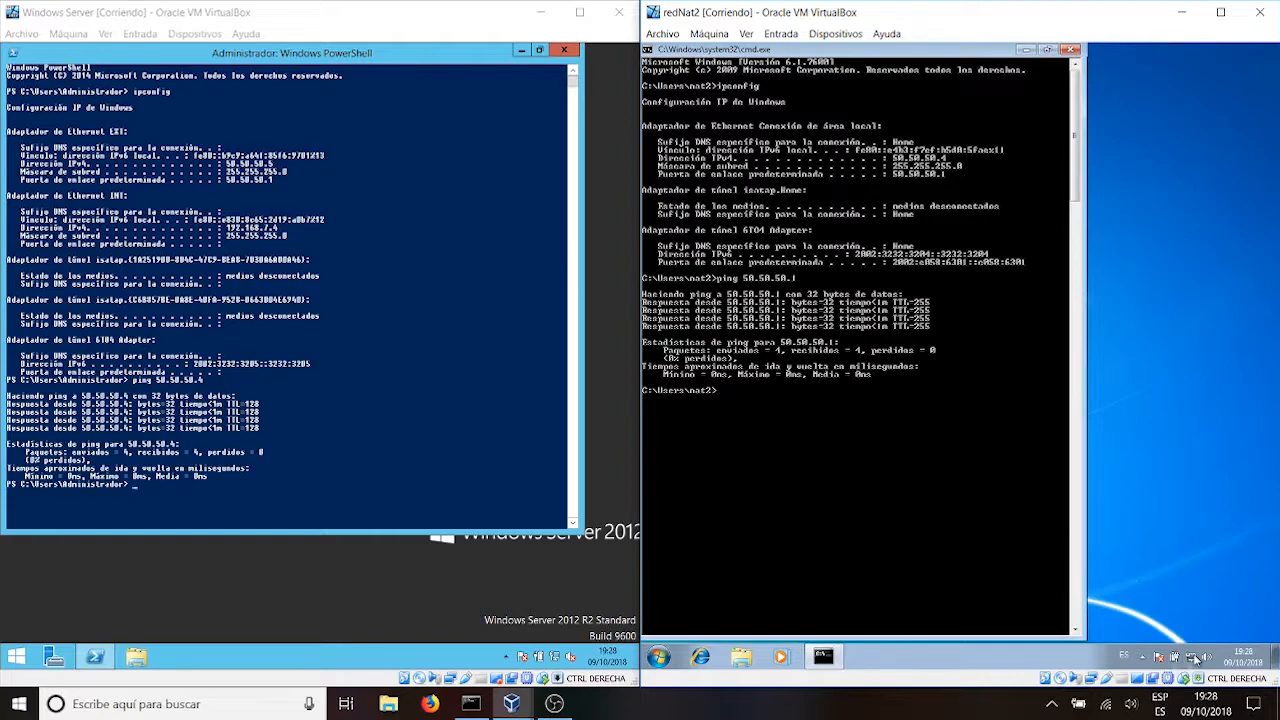
mouse_move(1196, 660)
left_click(10, 37)
left_click(12, 36)
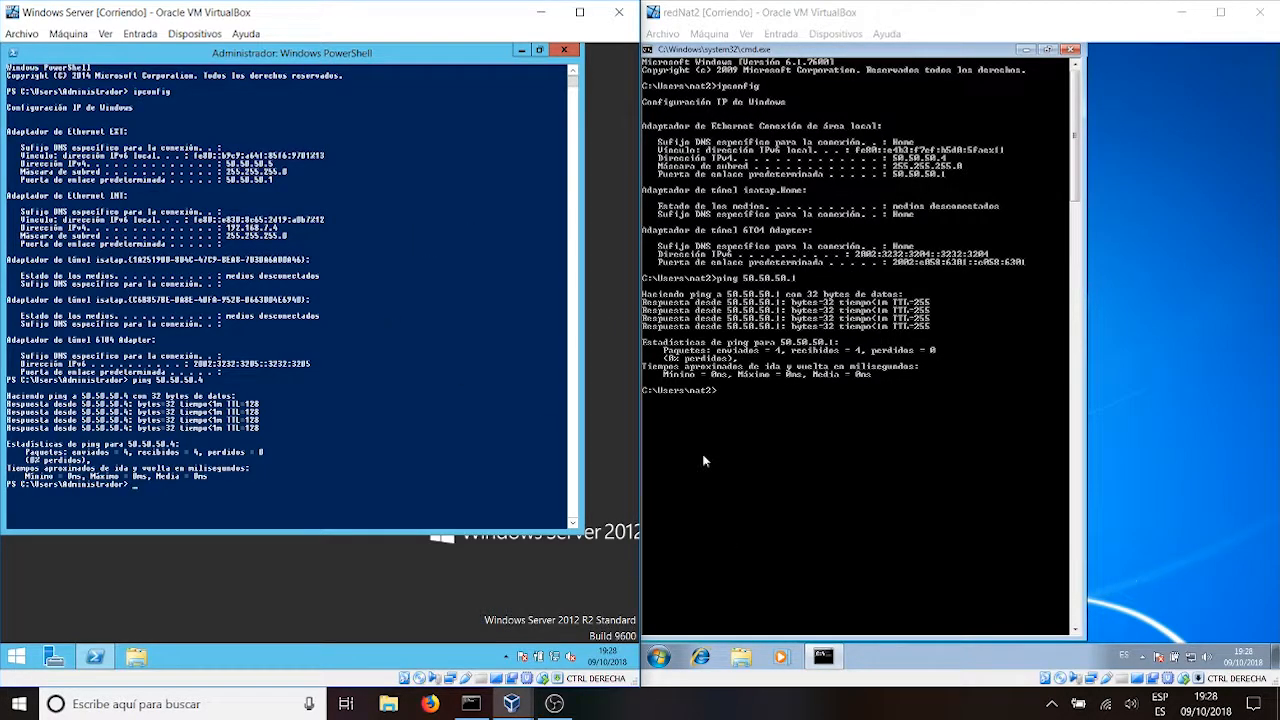
Switch to the host computer's command prompt, clear its output with cls and run ipconfig
left_click(471, 706)
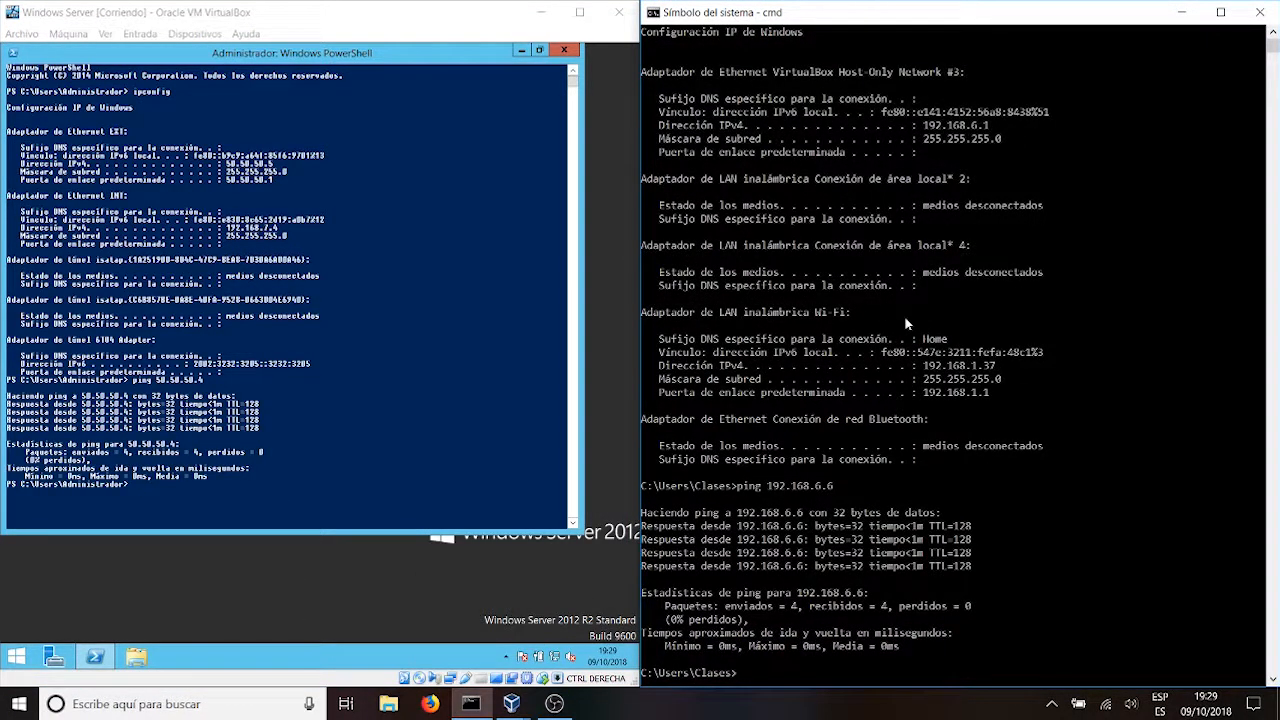
type("cls")
key("Return")
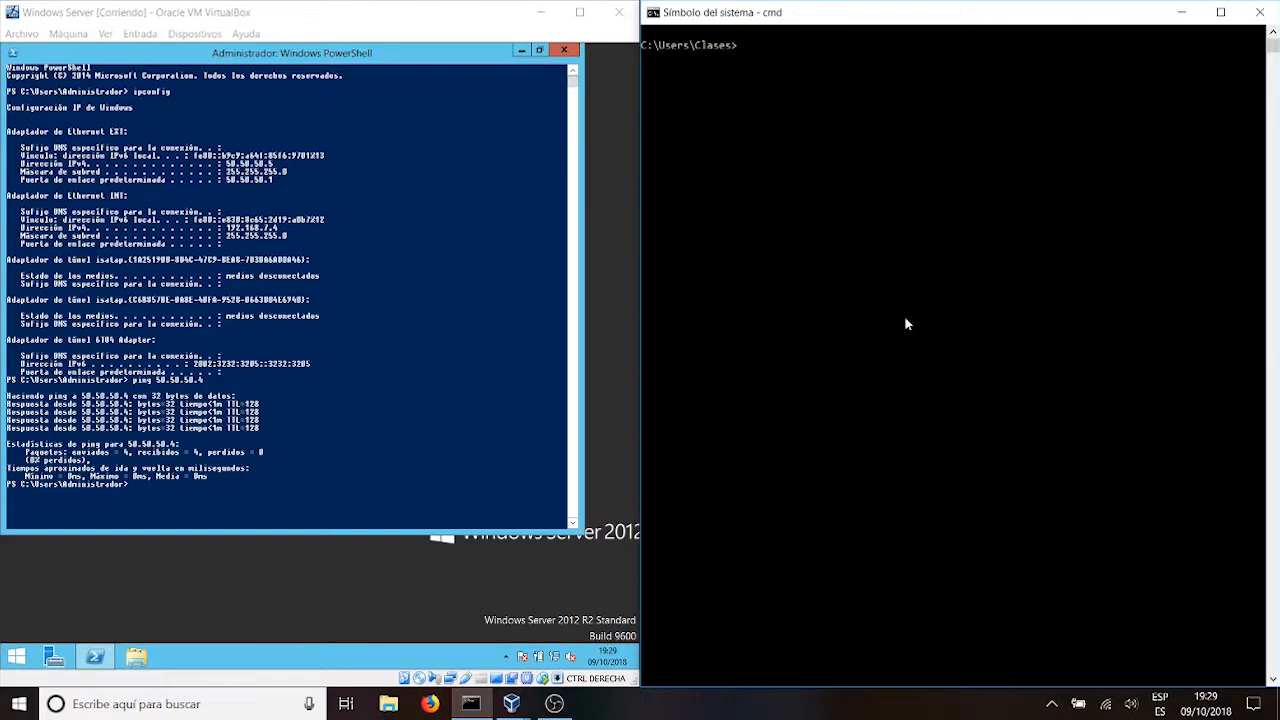
type("ipconfig")
key("Return")
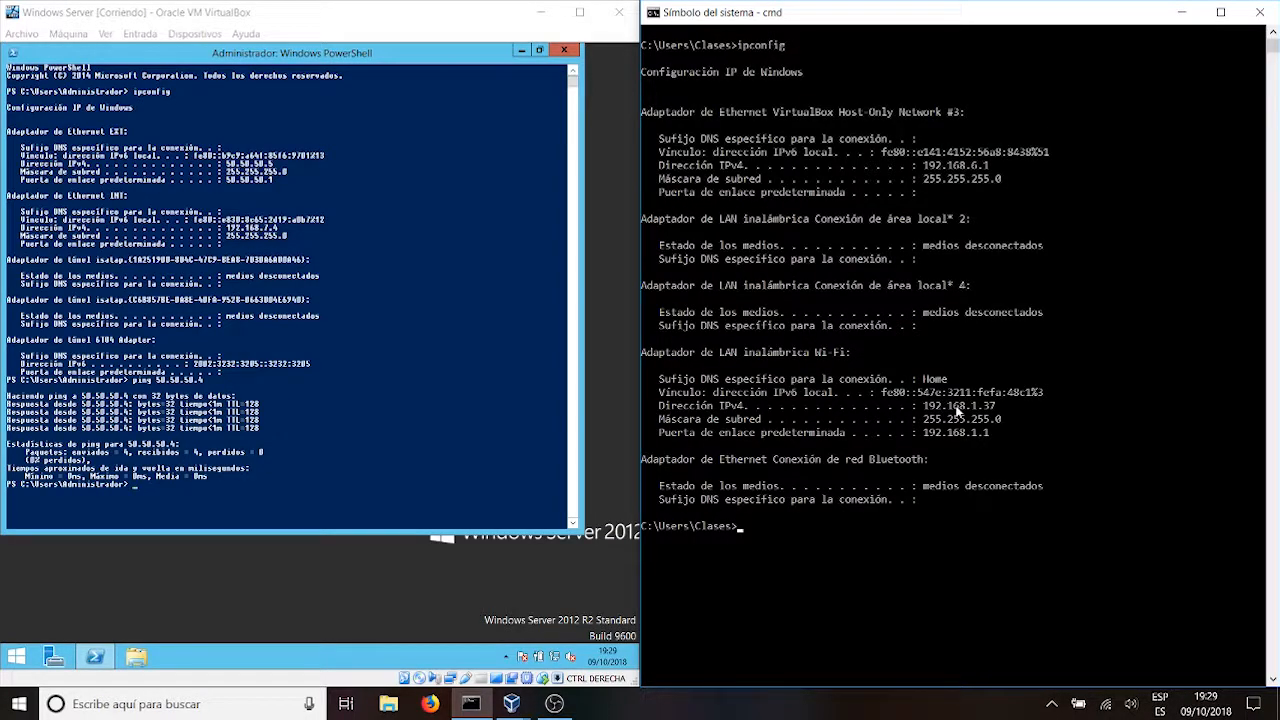
Examine the VirtualBox Host-Only and Wi-Fi adapter details in the host's ipconfig output, highlighting the Wi-Fi IPv4 address
left_click_drag(924, 406, 995, 412)
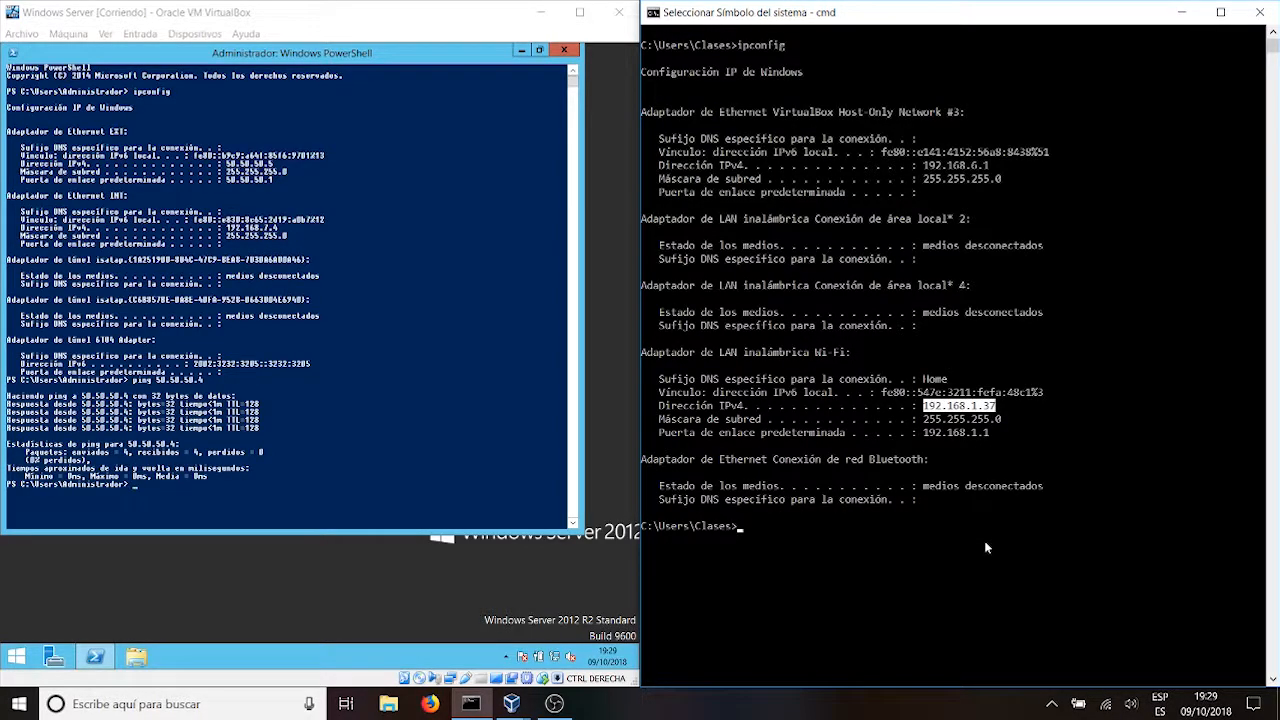
left_click(643, 111)
left_click_drag(644, 110, 1010, 179)
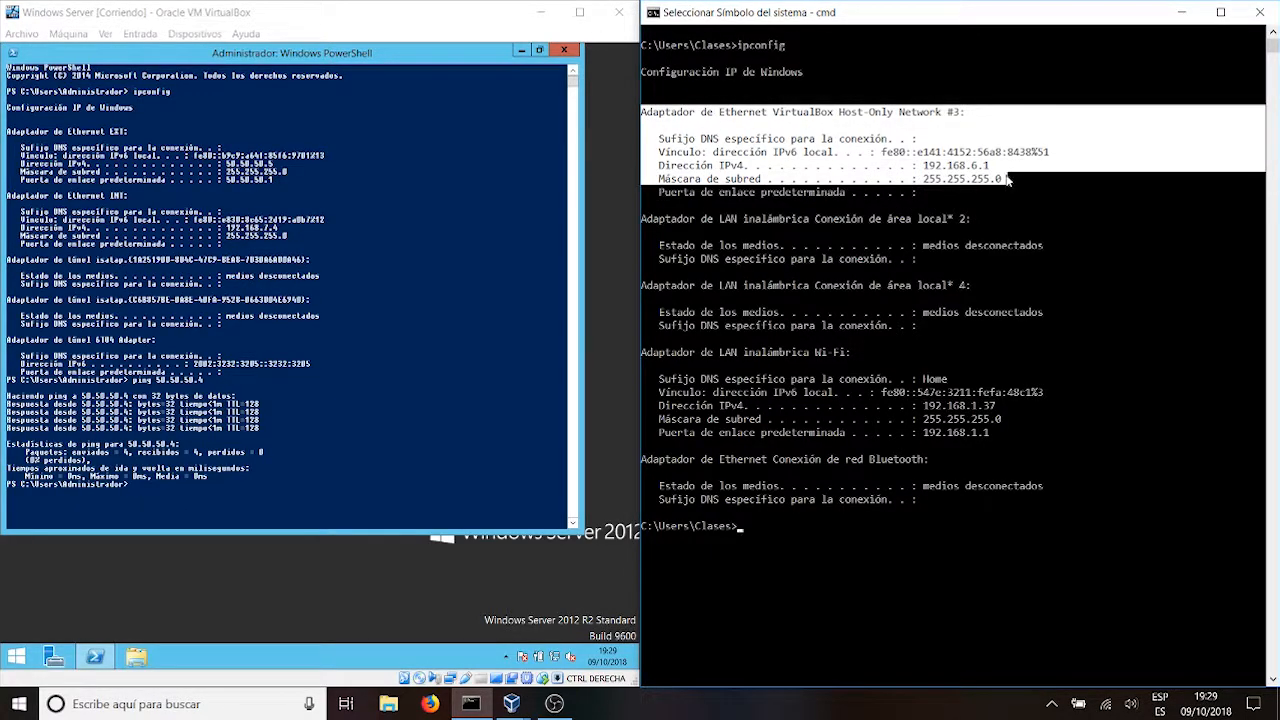
left_click(937, 535)
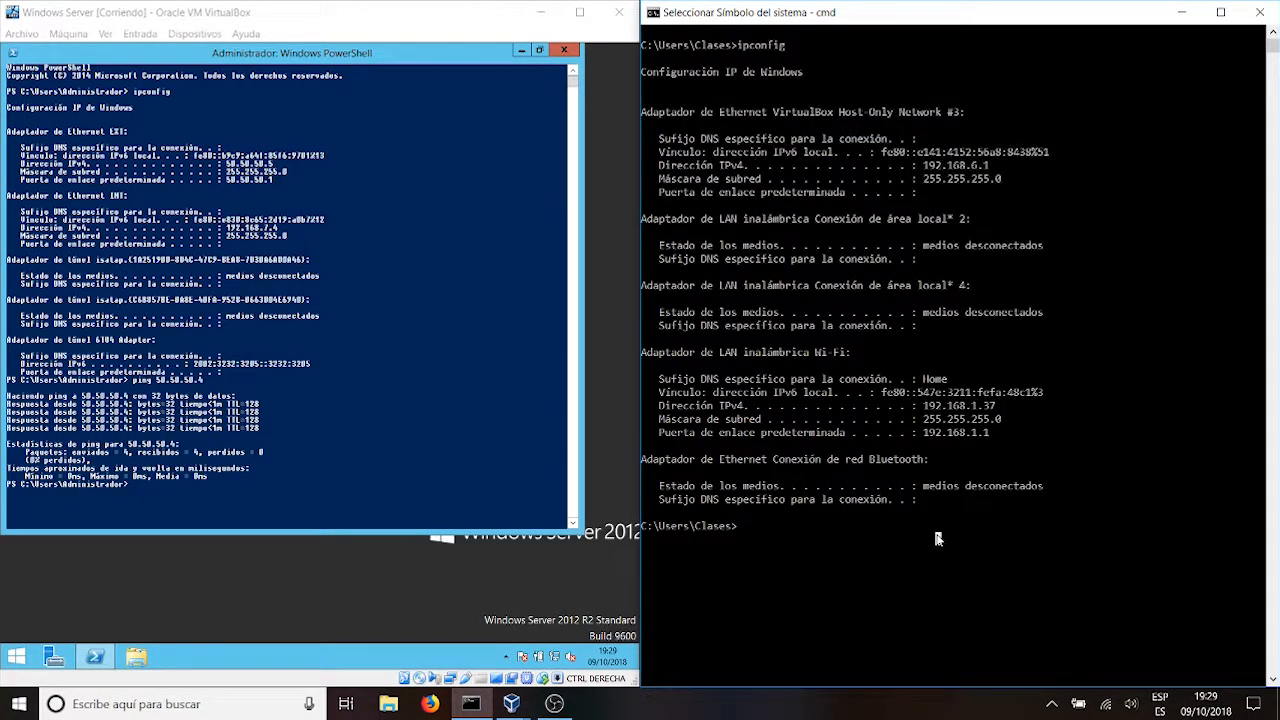
left_click_drag(641, 353, 988, 443)
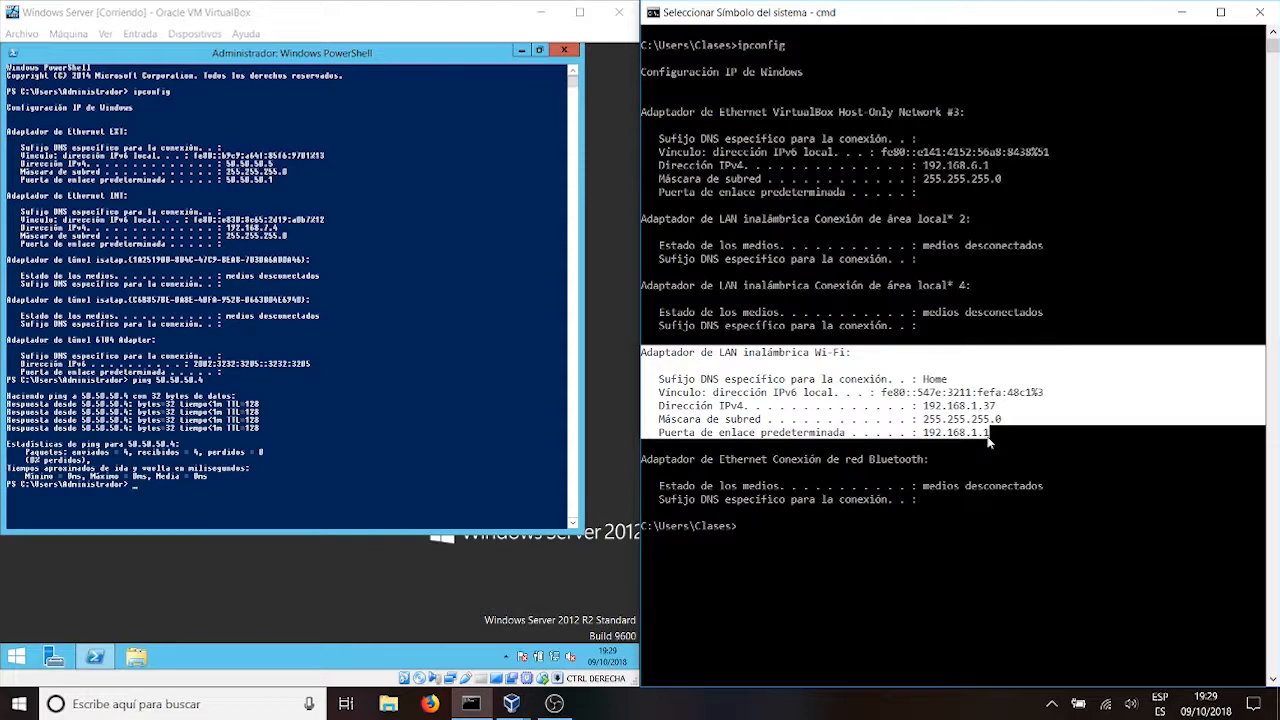
left_click(866, 606)
left_click_drag(925, 407, 998, 411)
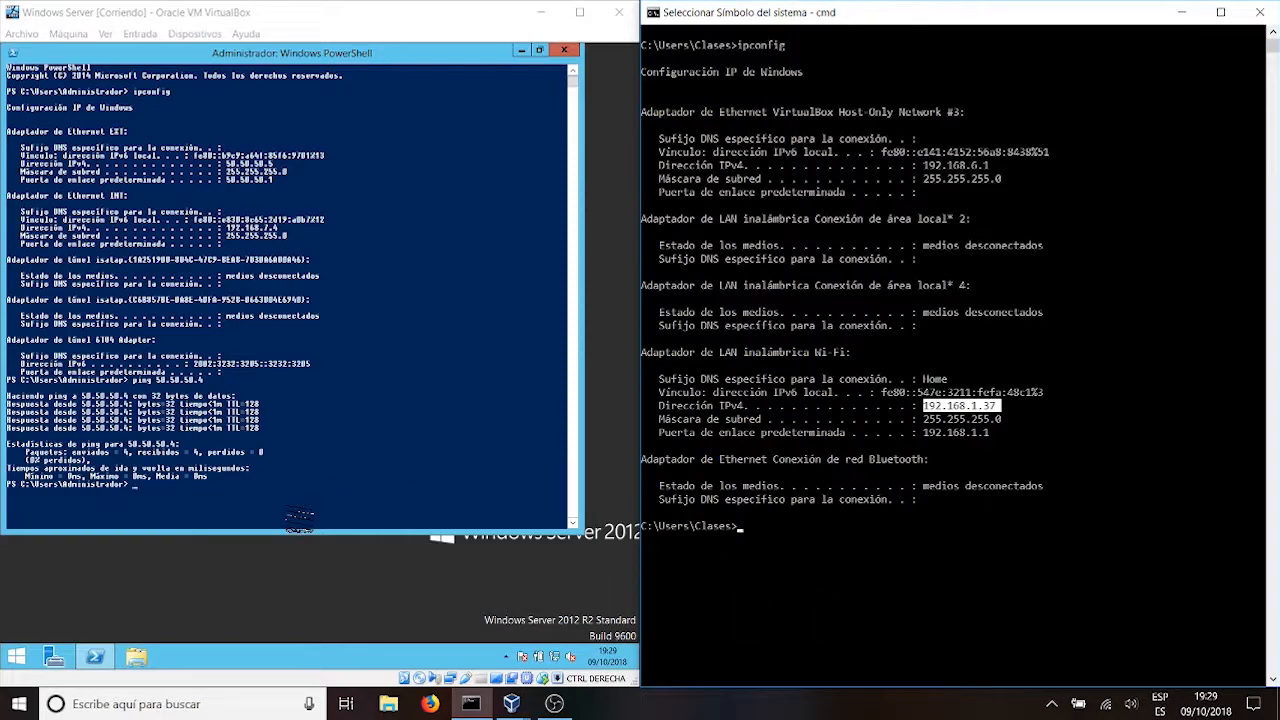
Ping the host's Wi-Fi address 192.168.1.37 from PowerShell in the Windows Server machine
left_click(296, 515)
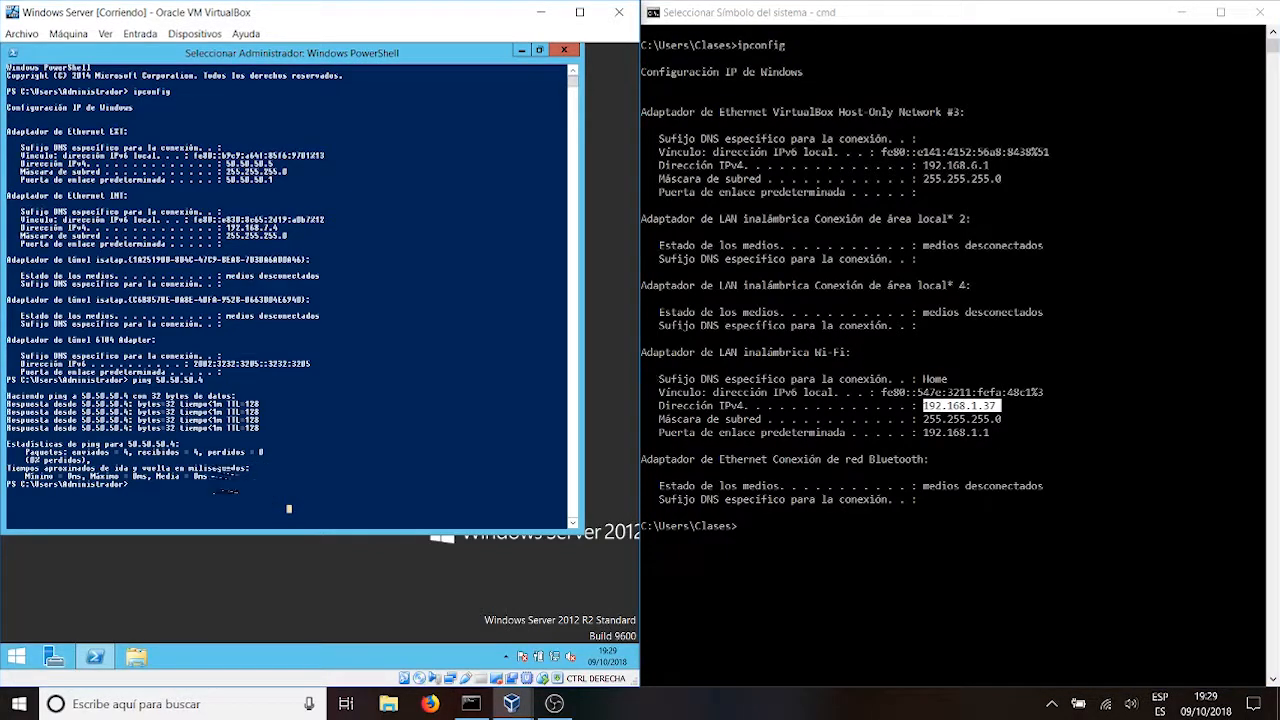
type("ping 192.16")
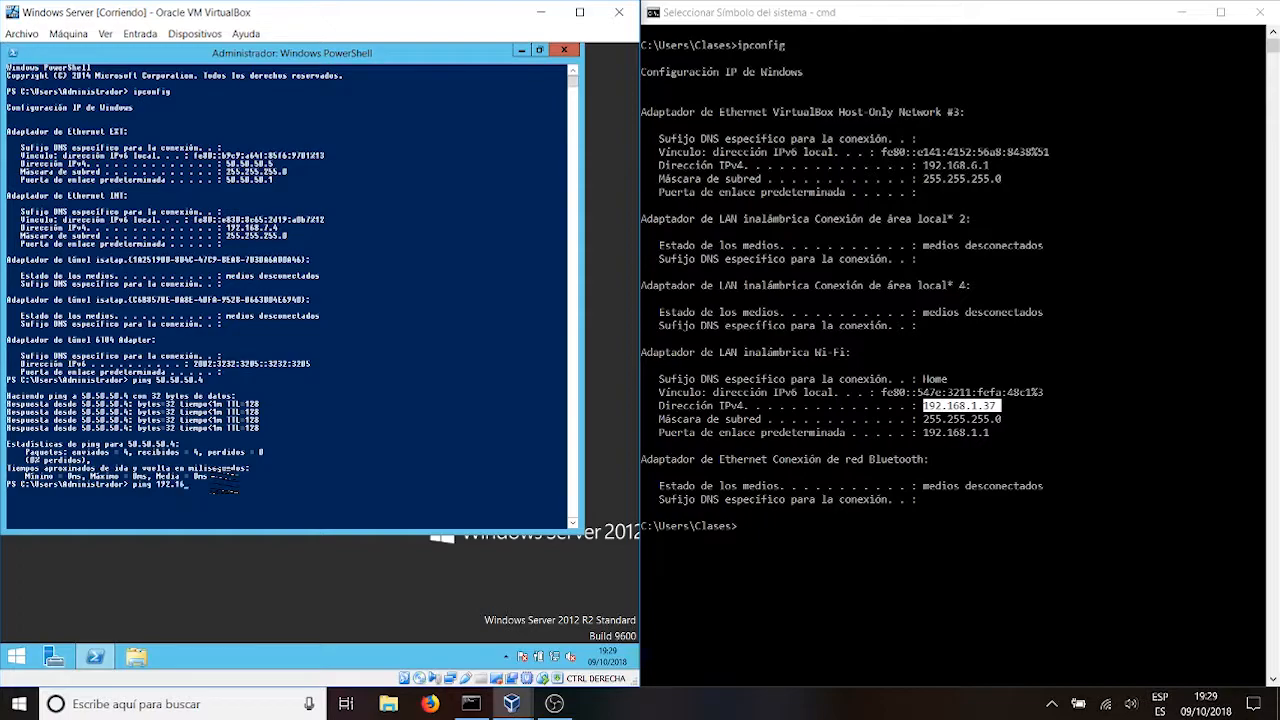
type("8.1.37")
key("Return")
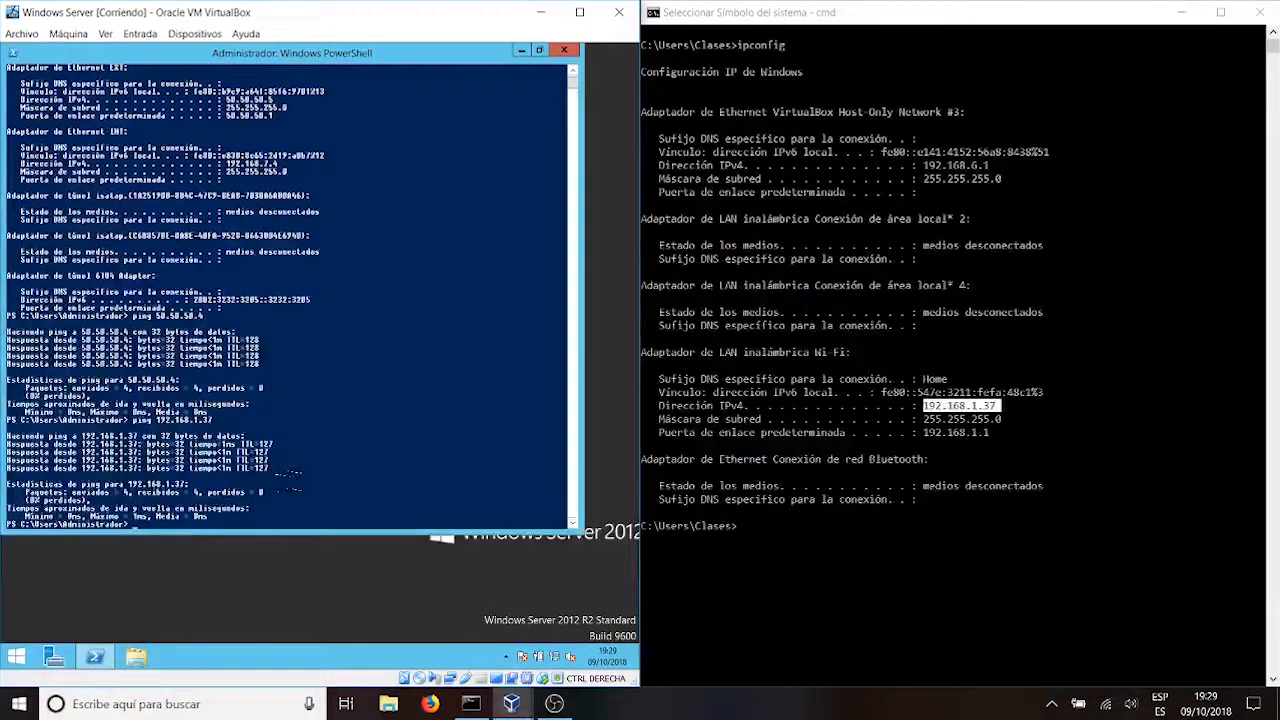
Ping redNat2's address 50.50.50.4 from the host computer's command prompt
left_click(828, 552)
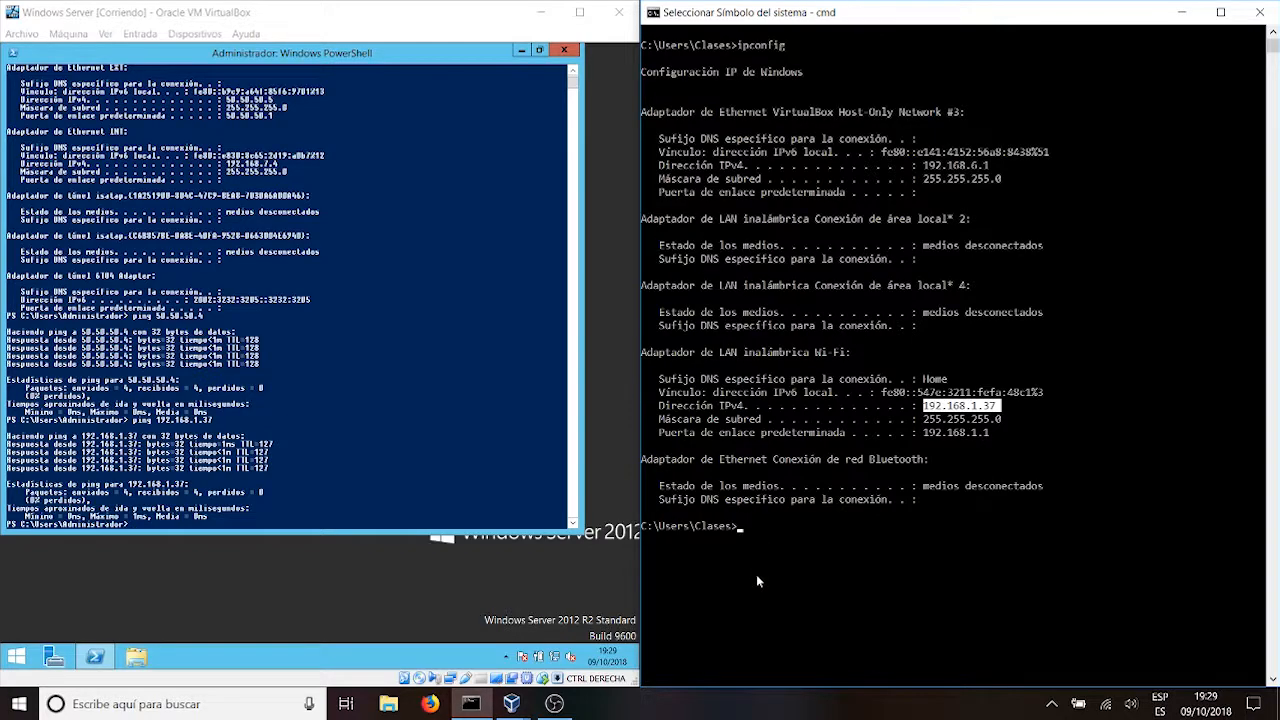
key("ctrl+c")
type("ping")
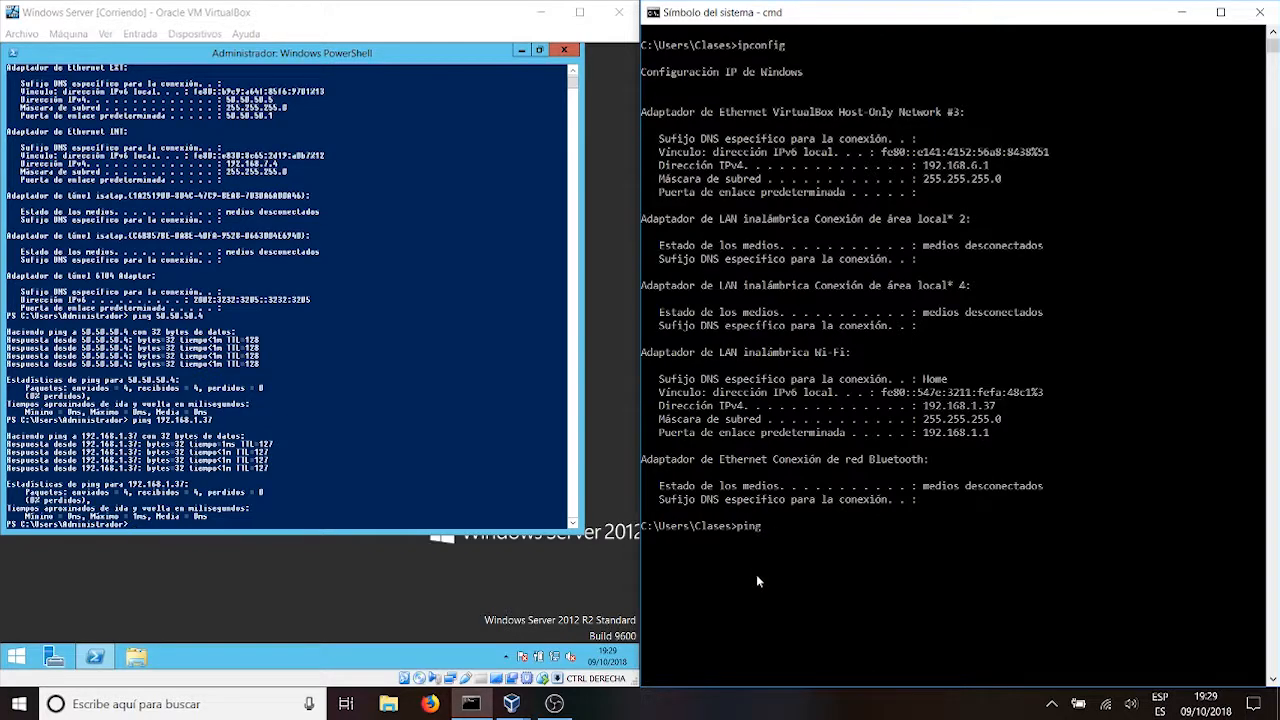
type(" 50.50.50.4")
key("Return")
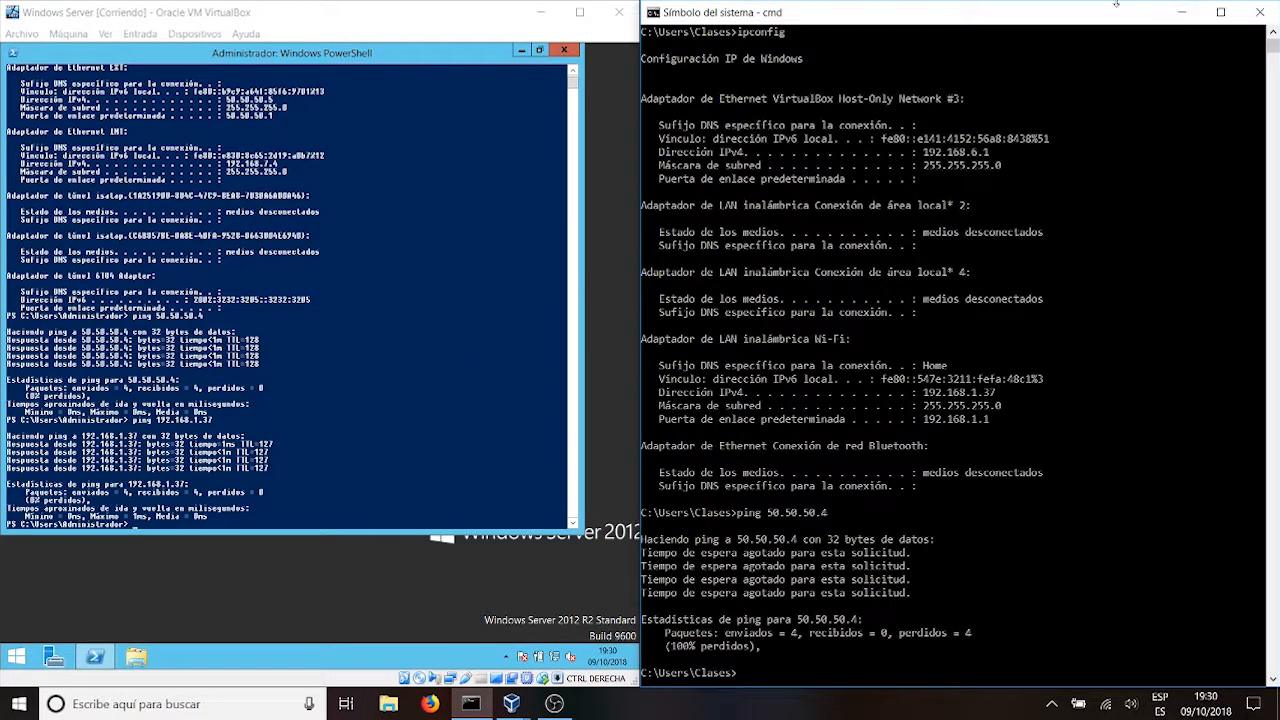
Clear the host command prompt's output with cls and minimize its window
type("cls")
key("Return")
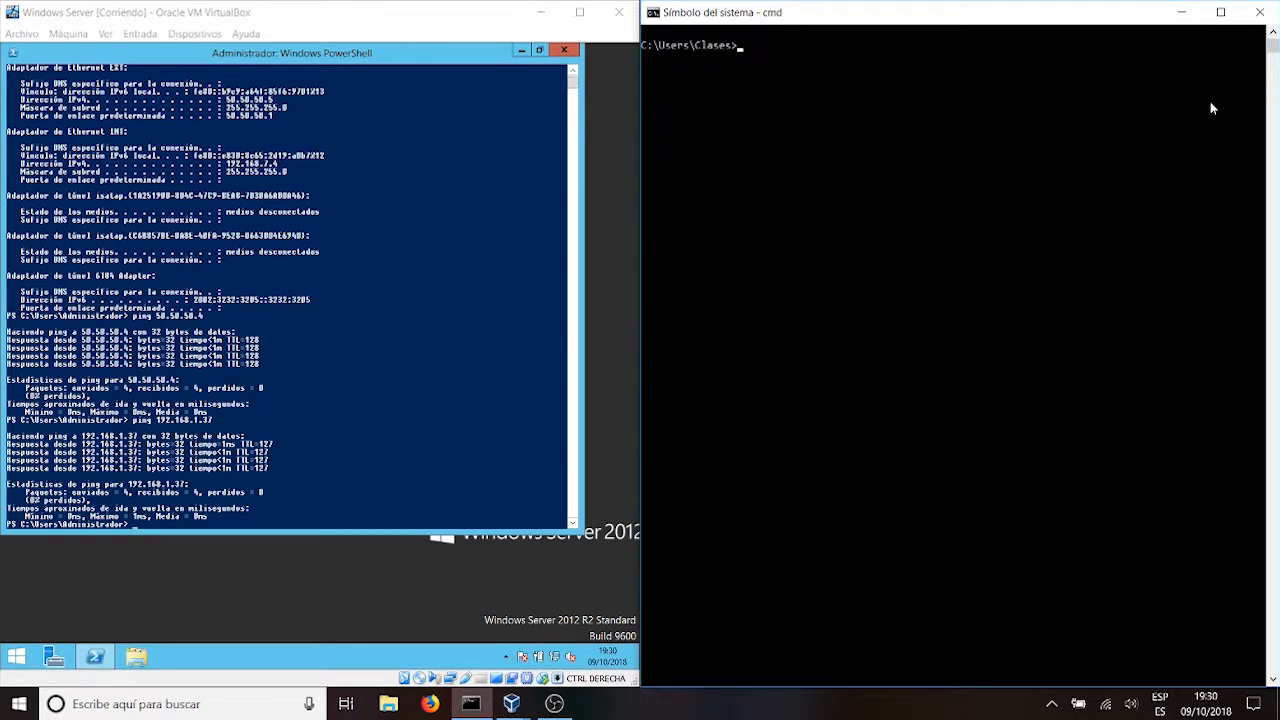
left_click(1195, 13)
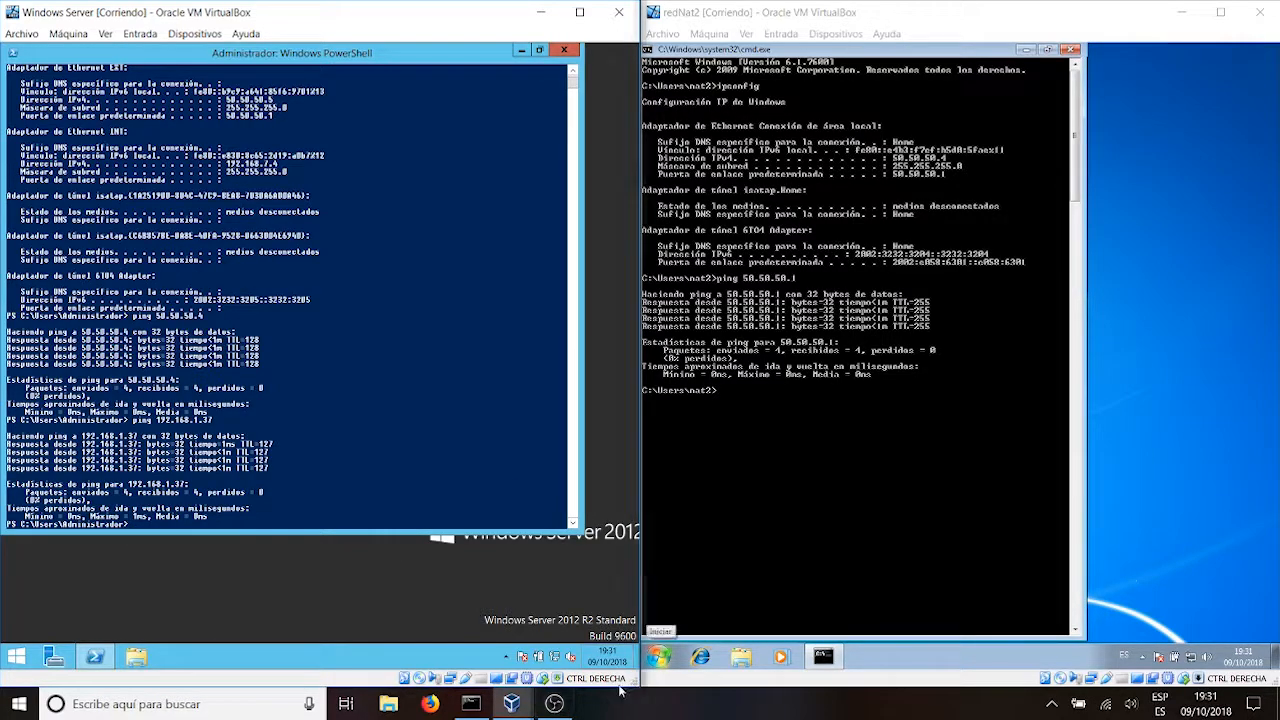
Switch to the VirtualBox manager and start the nat and nat2 virtual machines
mouse_move(552, 680)
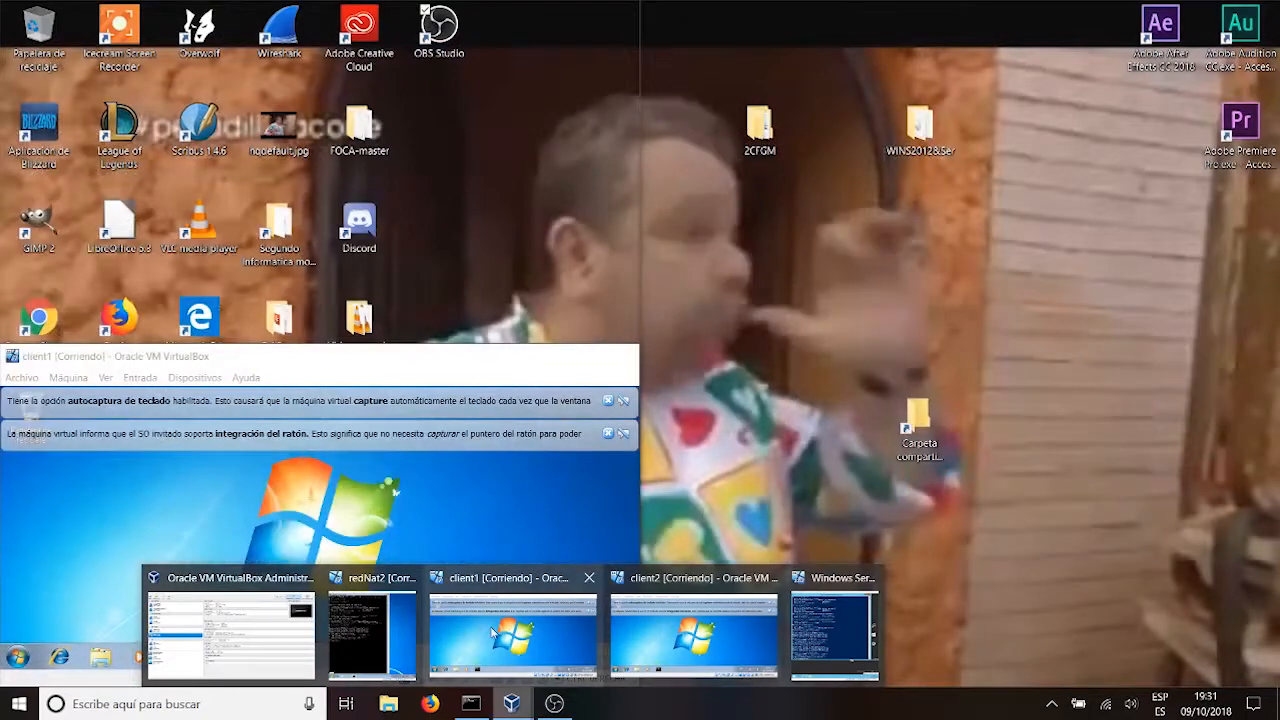
mouse_move(416, 618)
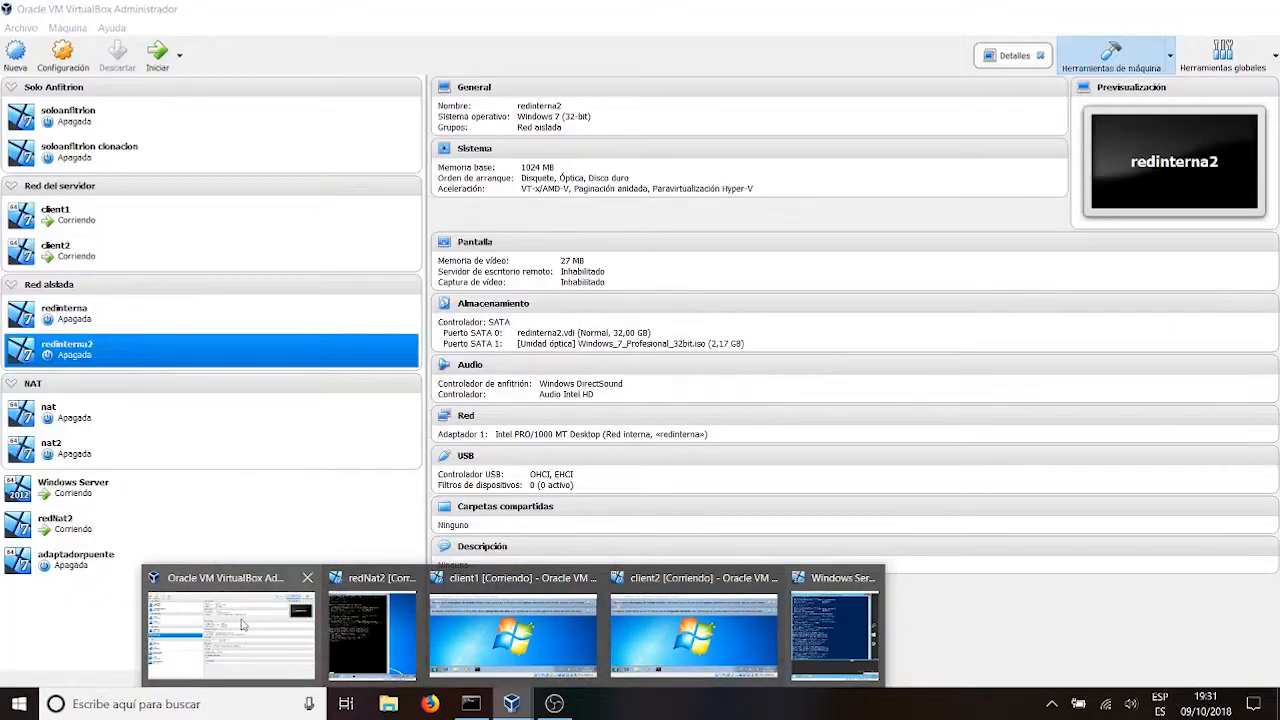
left_click(240, 623)
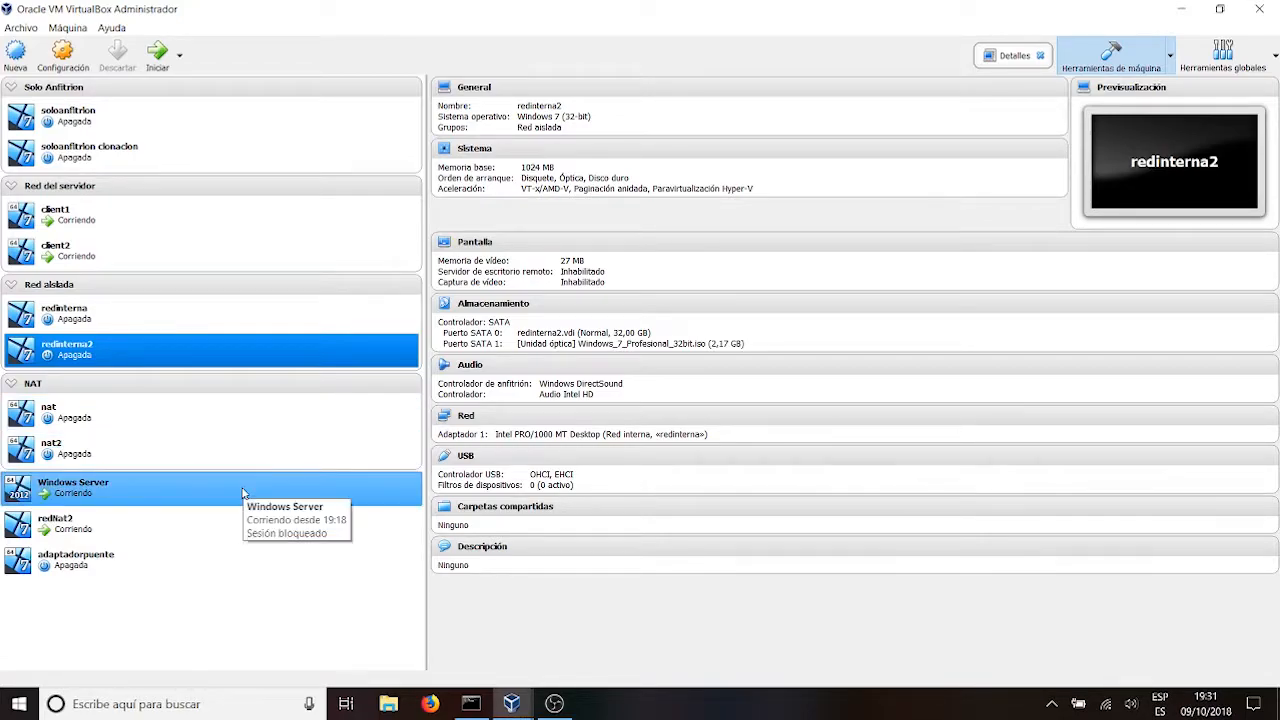
left_click(214, 403)
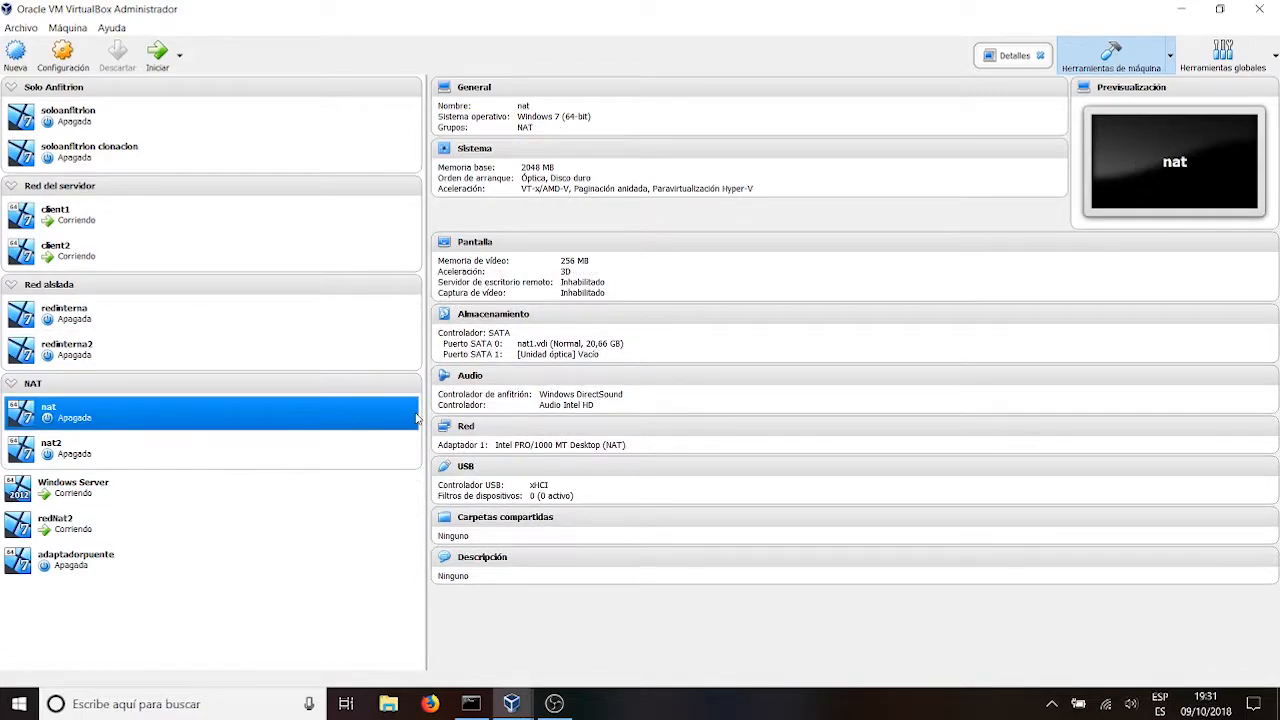
left_click(157, 52)
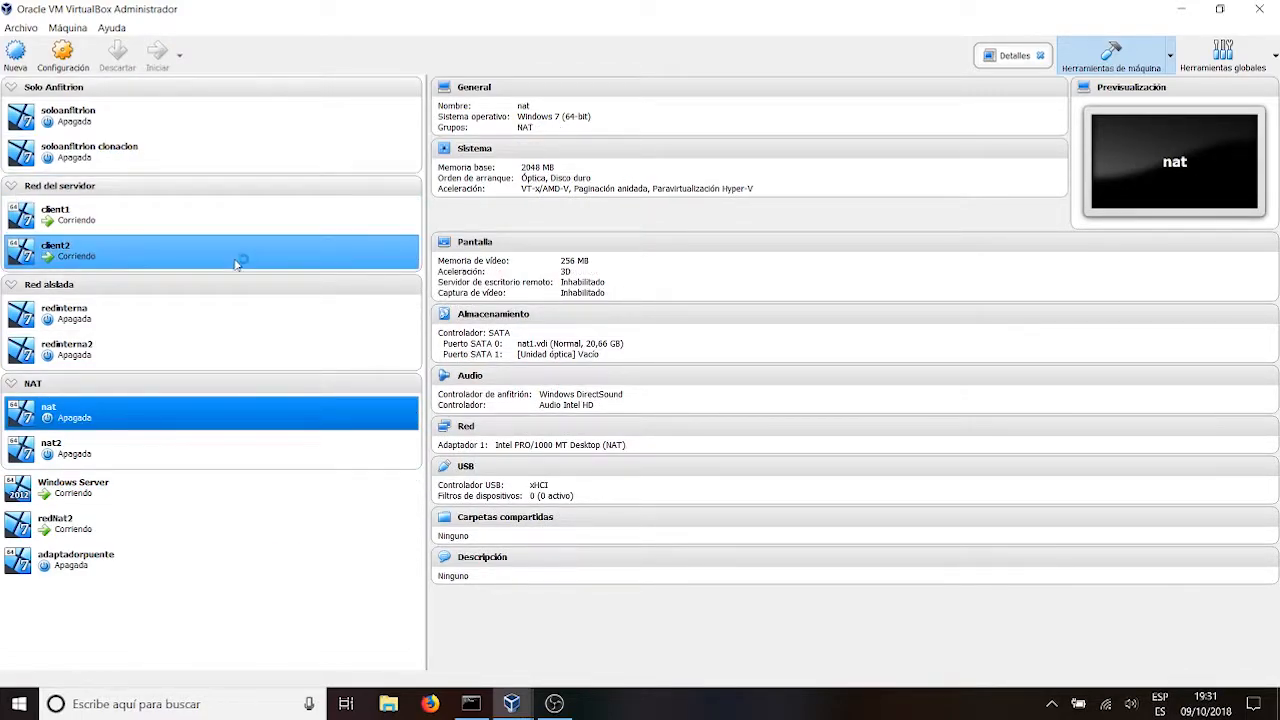
left_click(204, 447)
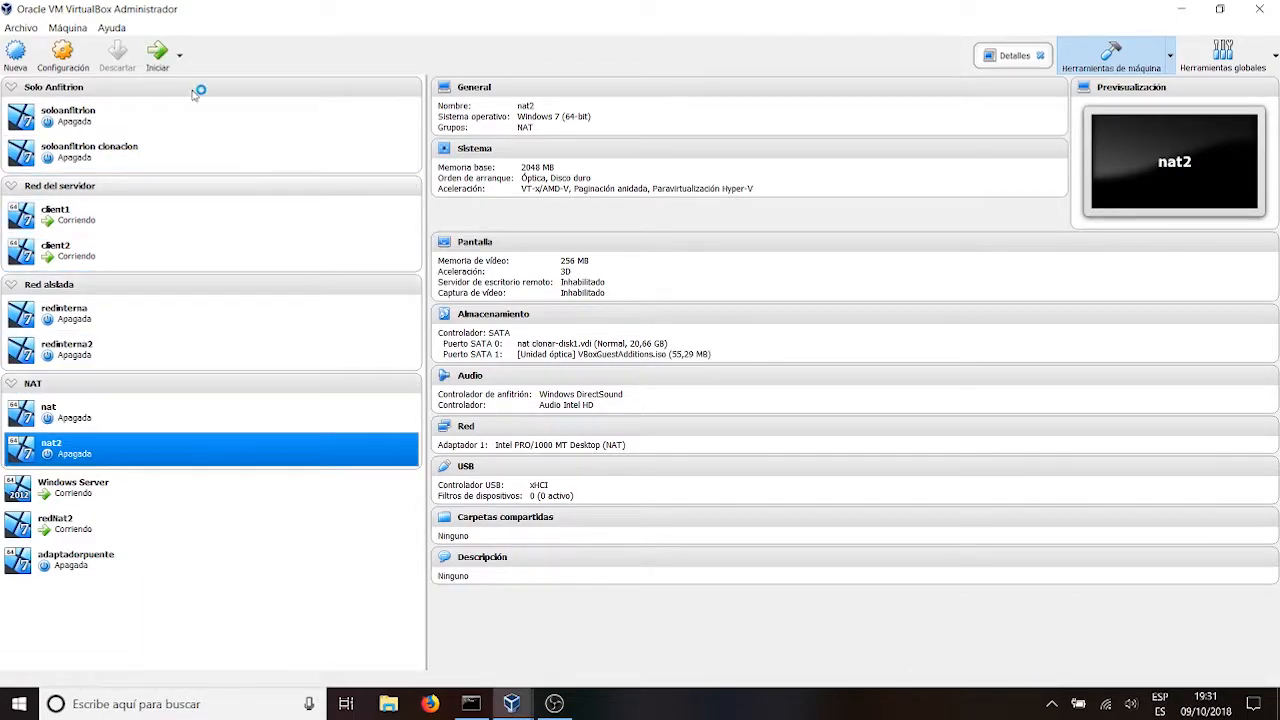
left_click(157, 50)
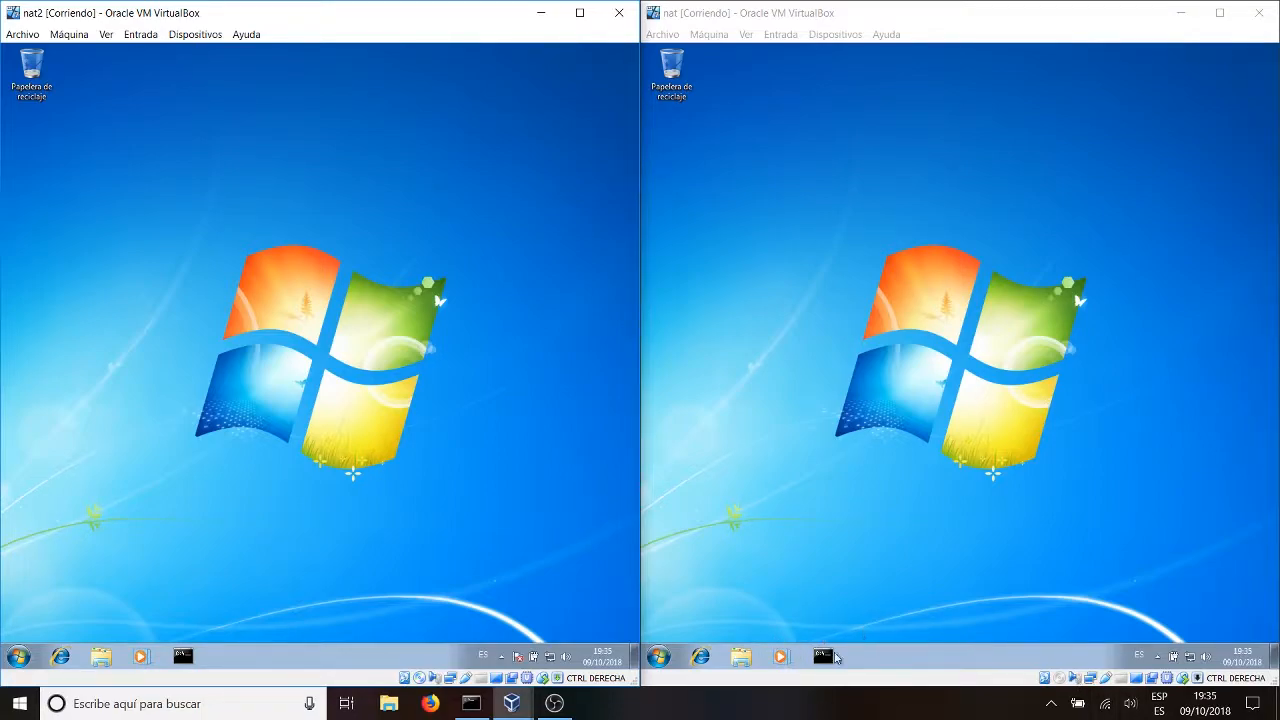
Open a command prompt in both the nat and nat2 machines and run ipconfig in each
left_click(822, 655)
left_click(182, 655)
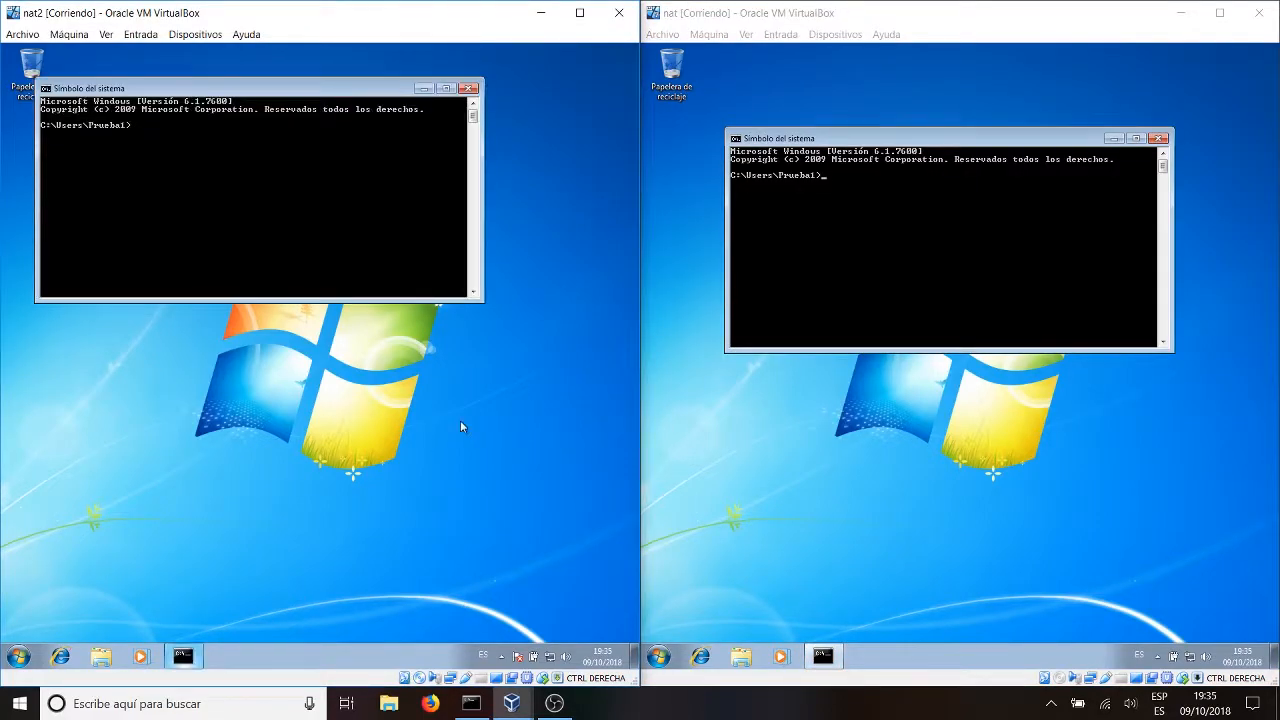
left_click_drag(934, 136, 922, 80)
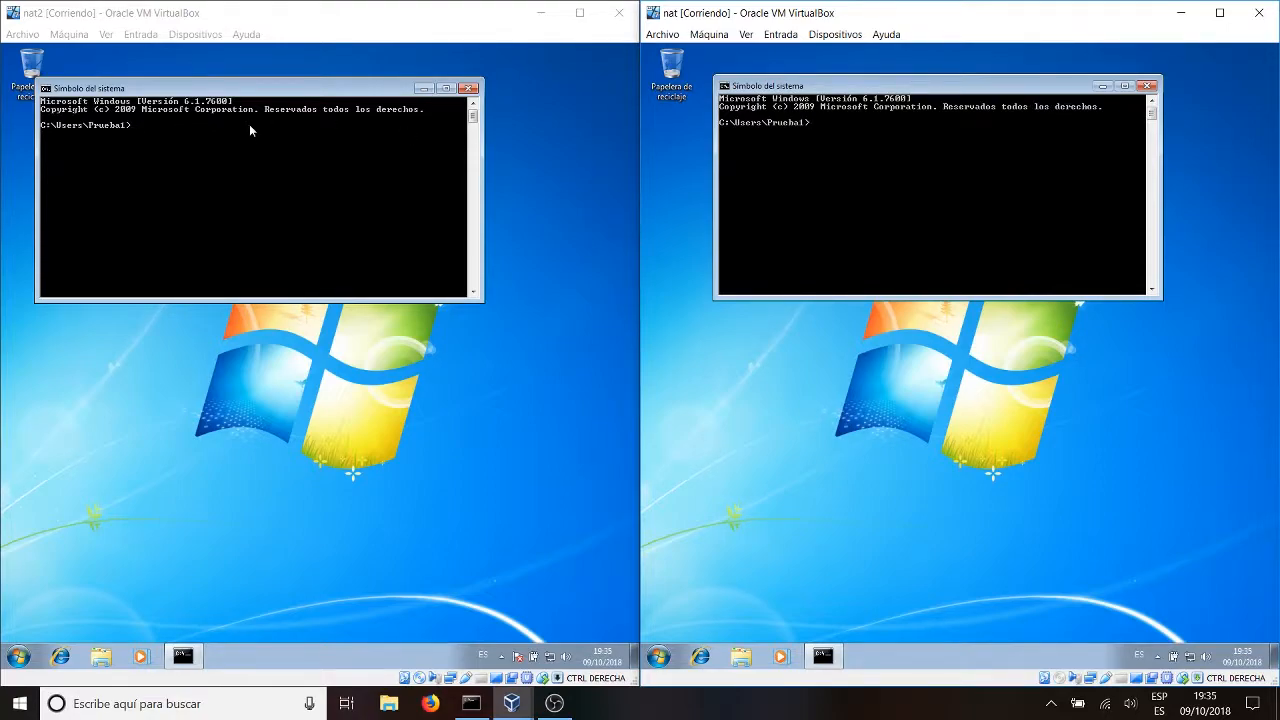
type("ipconfig")
key("Return")
left_click(137, 272)
type("ipconfig")
key("Return")
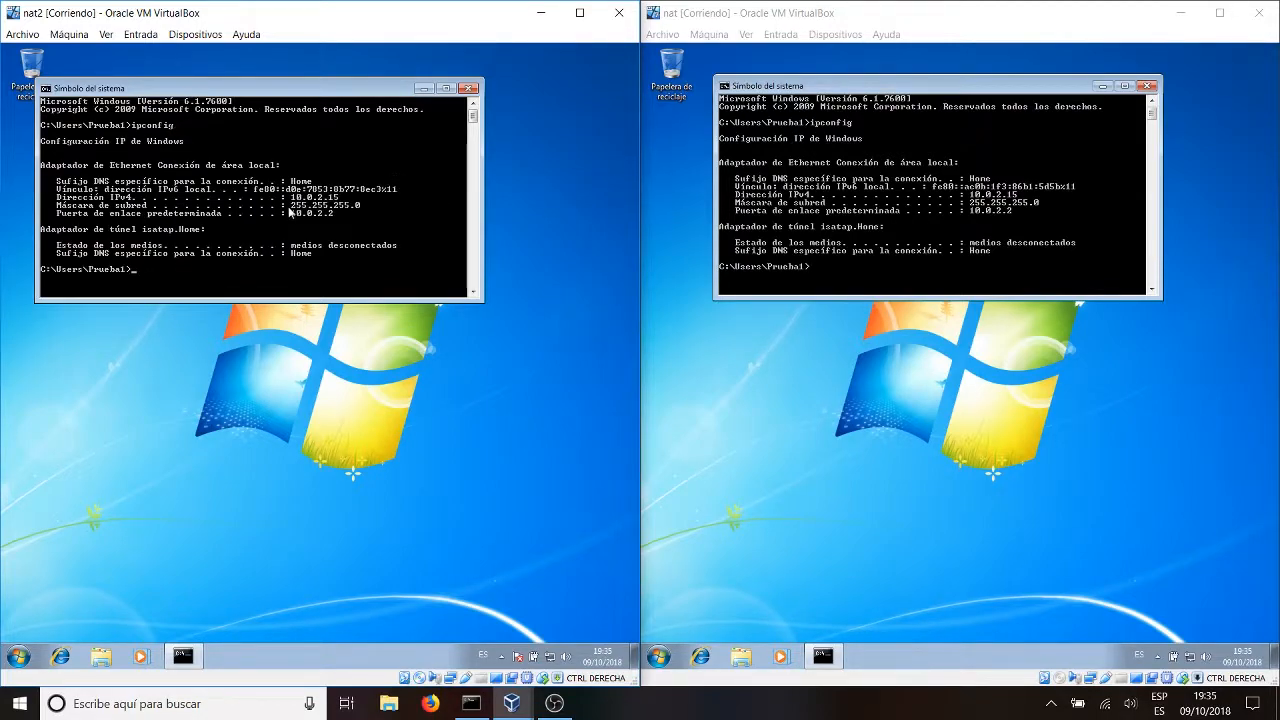
left_click(924, 210)
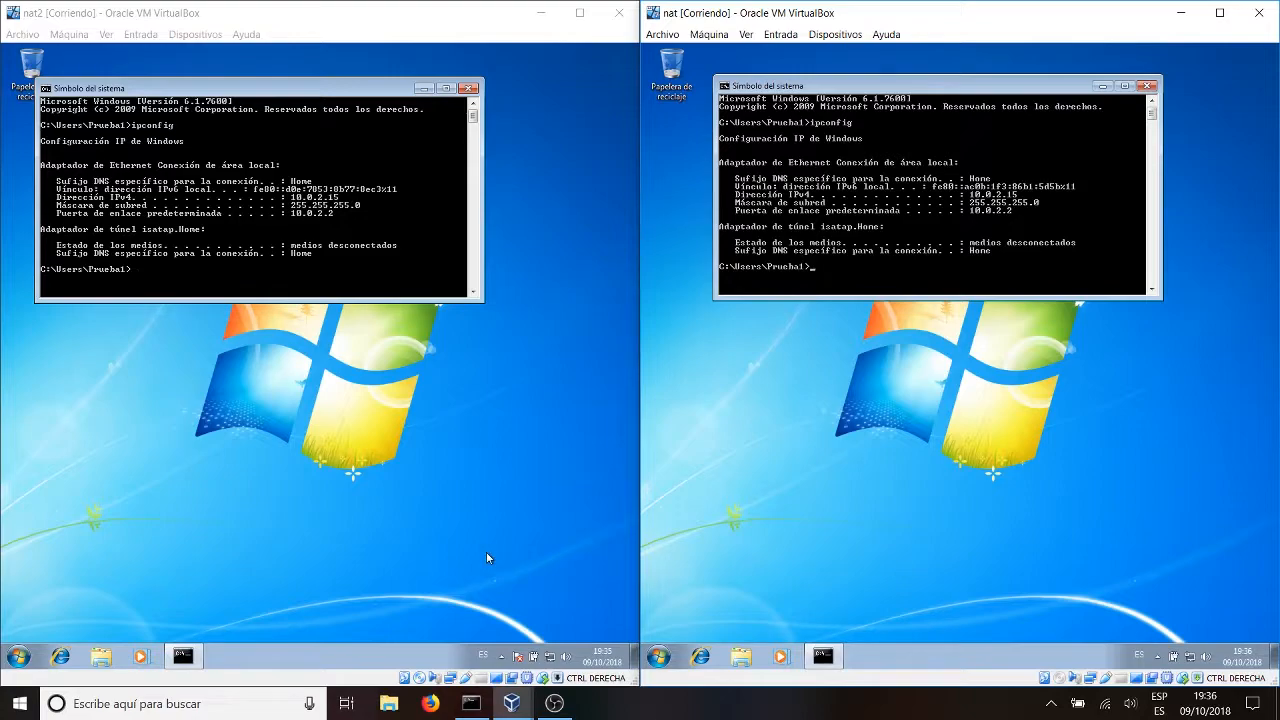
Open Internet Explorer in nat2, going to its home page instead of restoring the session, and open it in nat
left_click(60, 656)
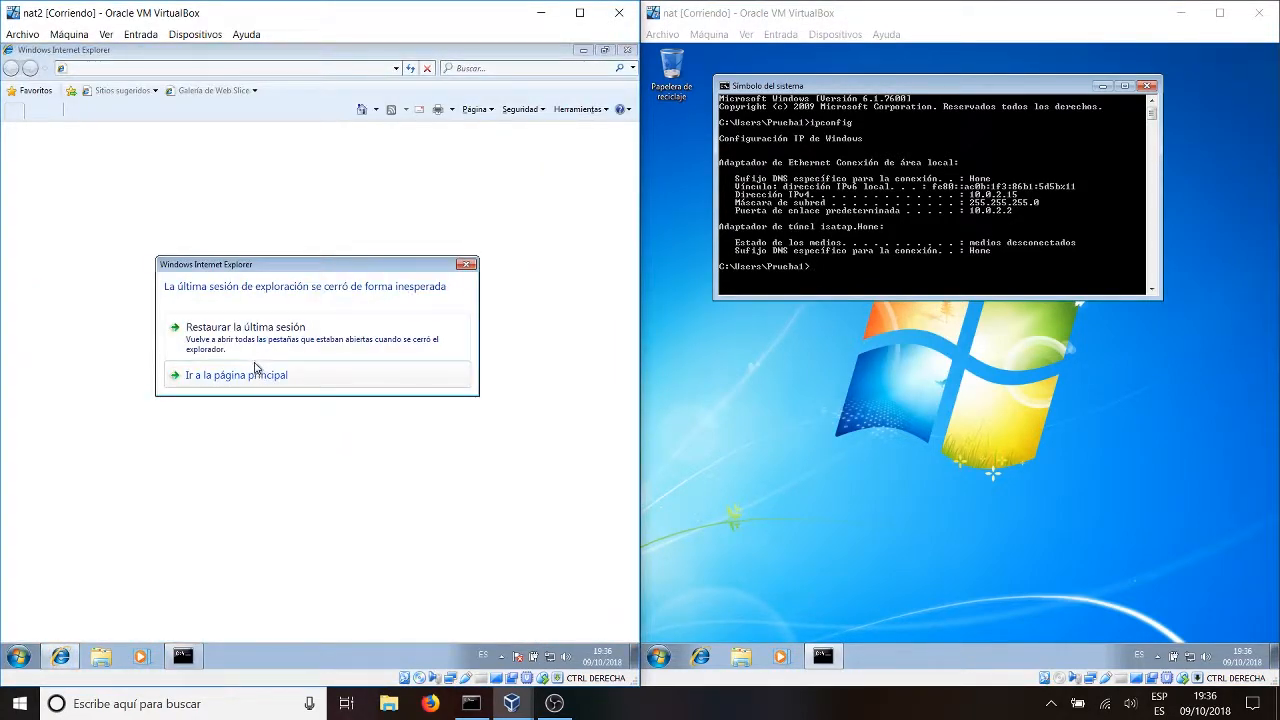
left_click(285, 376)
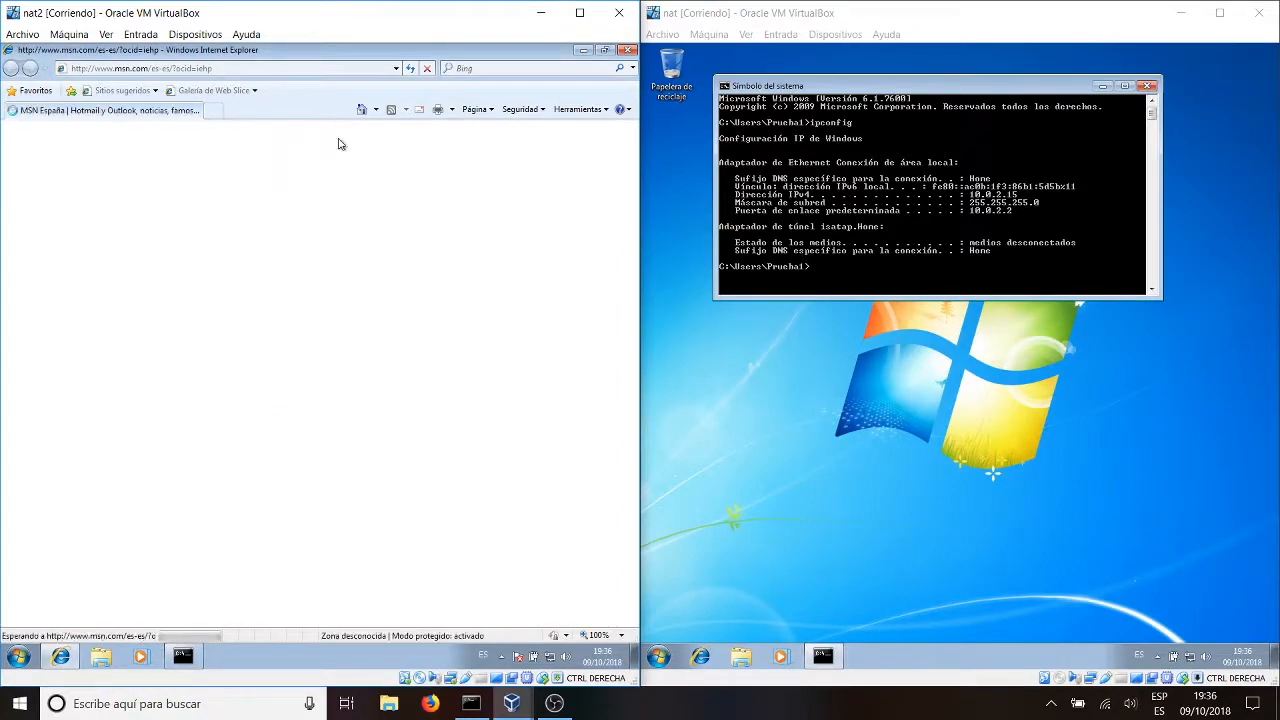
left_click(700, 656)
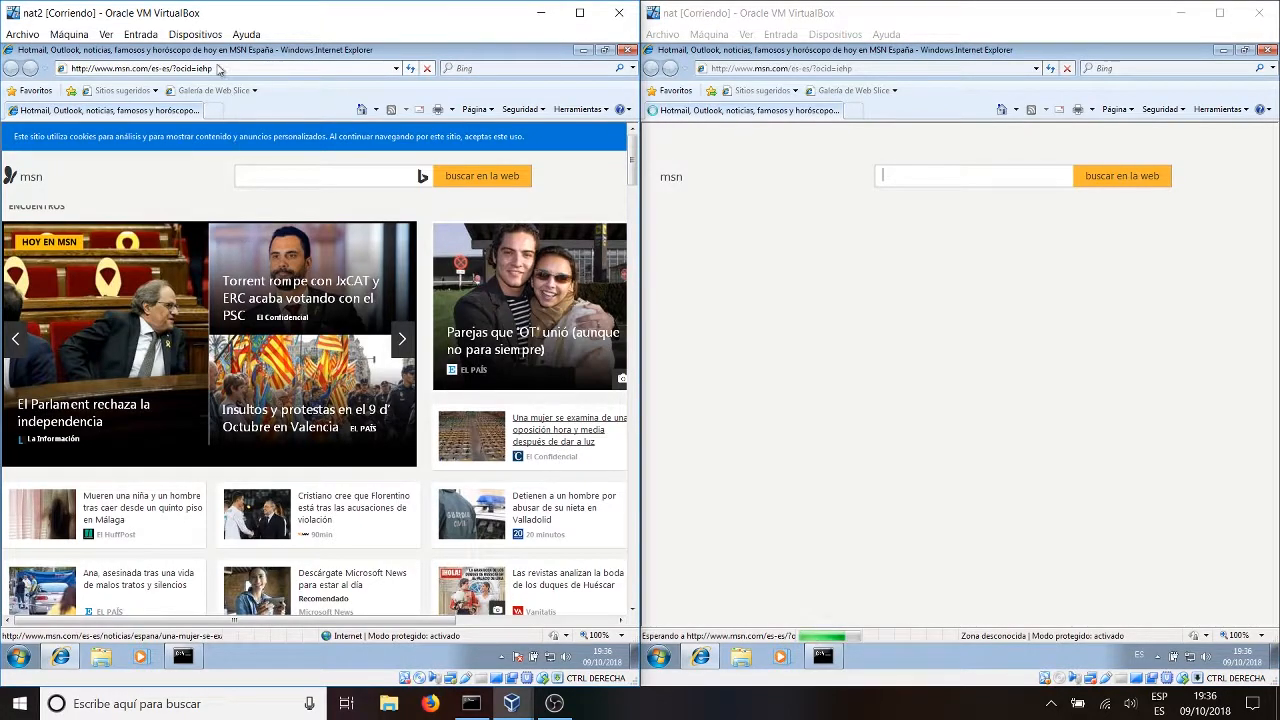
Search for google in nat2's browser and open the Google site from the results
left_click(213, 70)
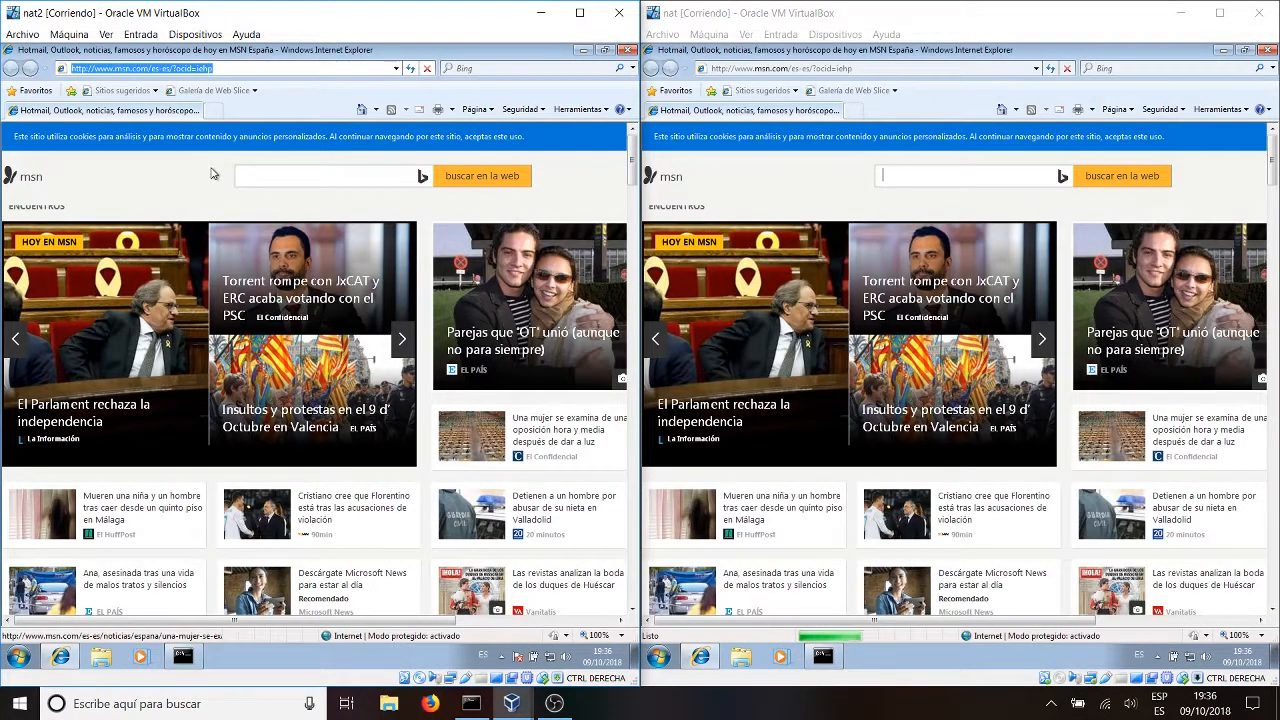
type("google")
key("Return")
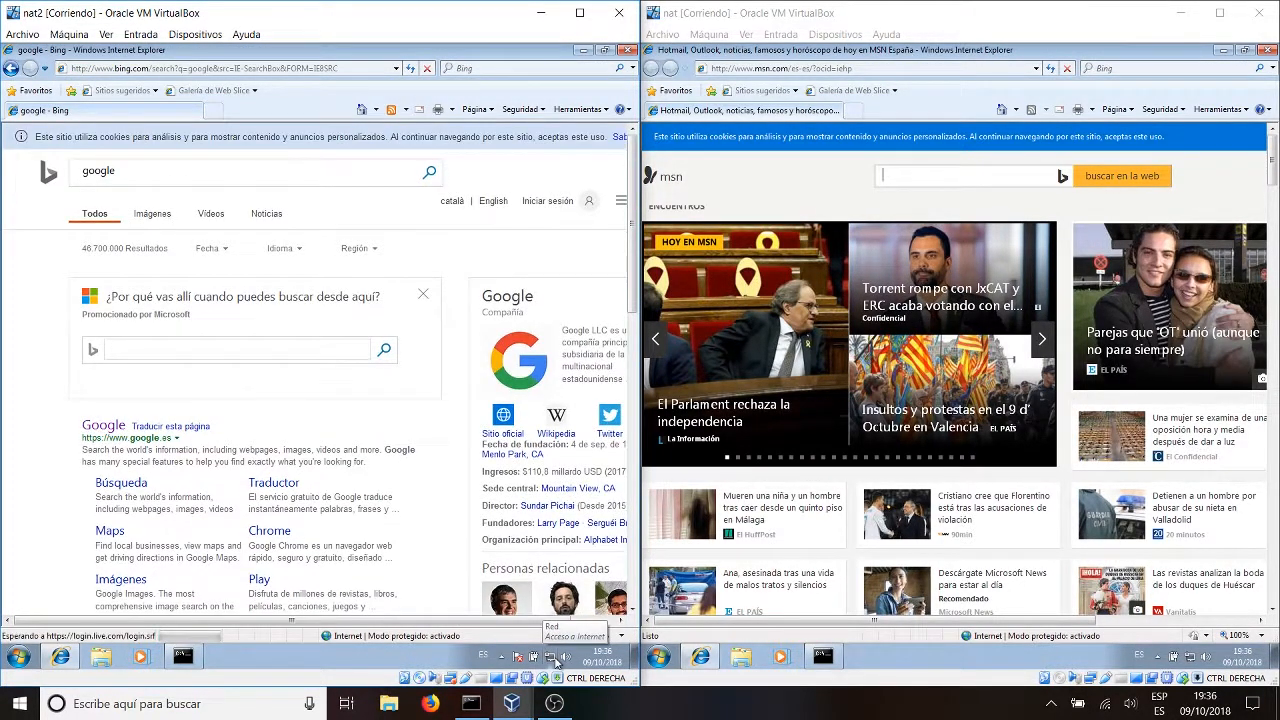
left_click(101, 426)
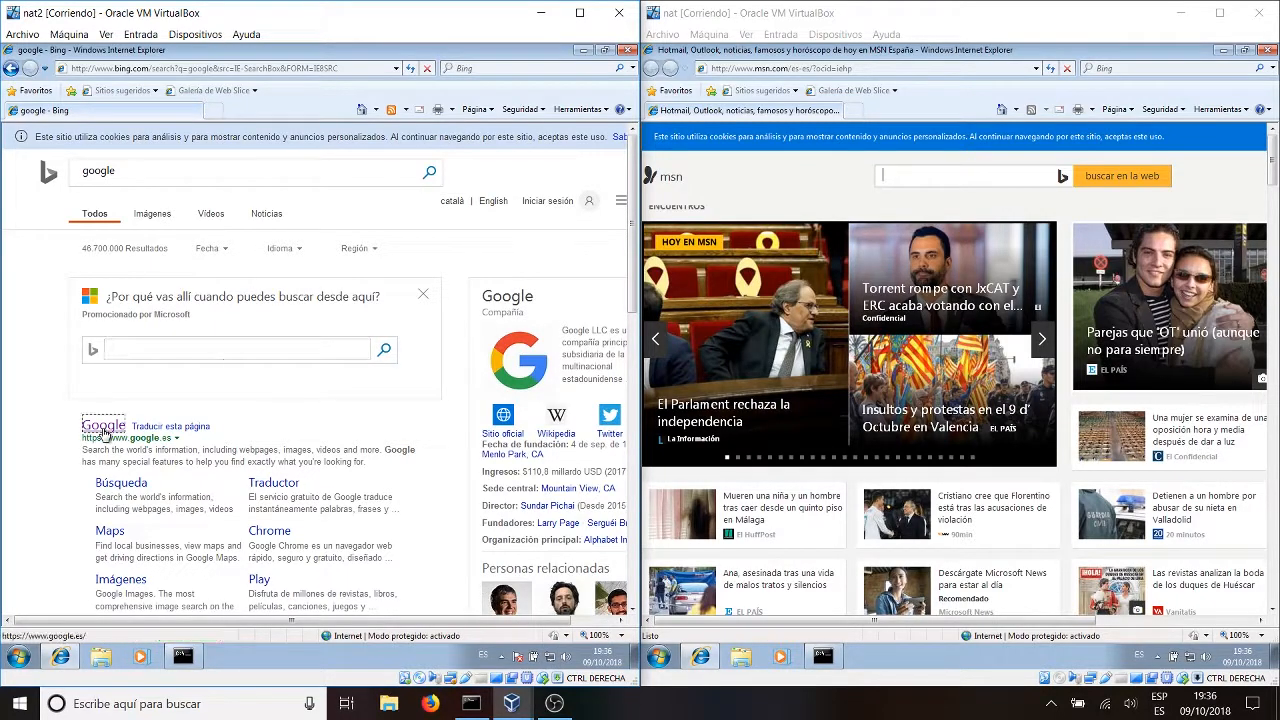
left_click(894, 68)
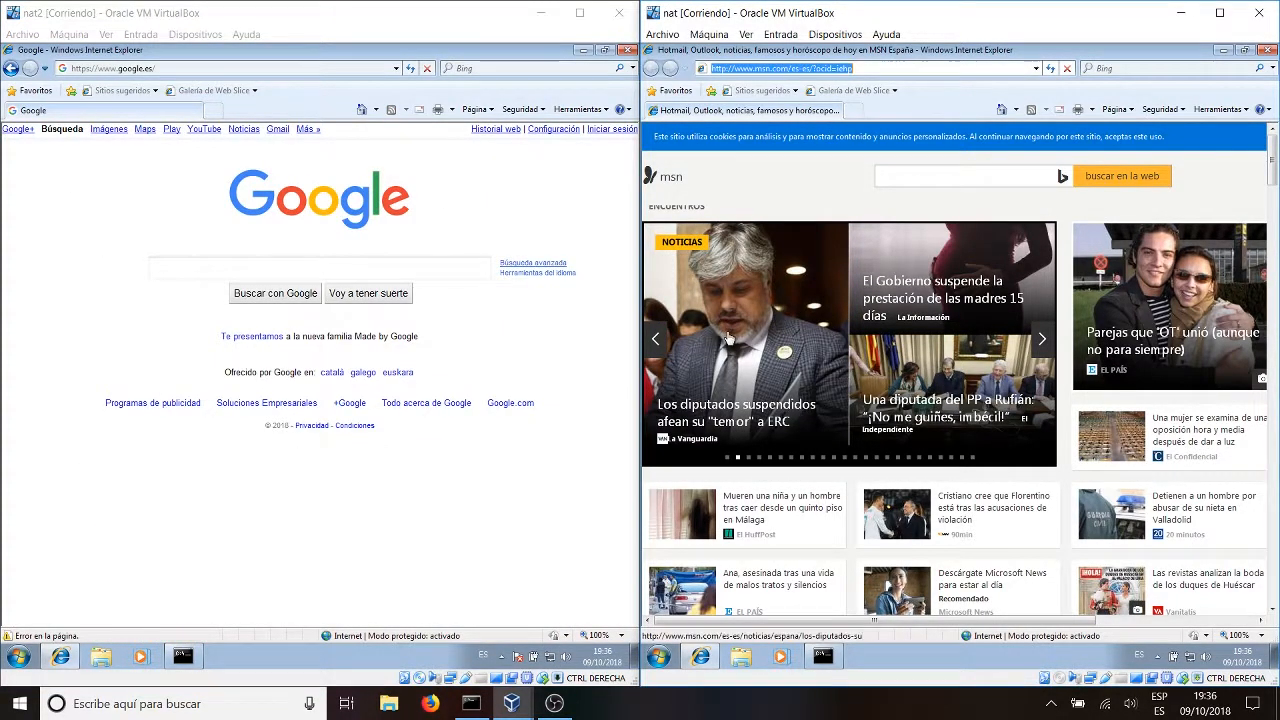
type("www.")
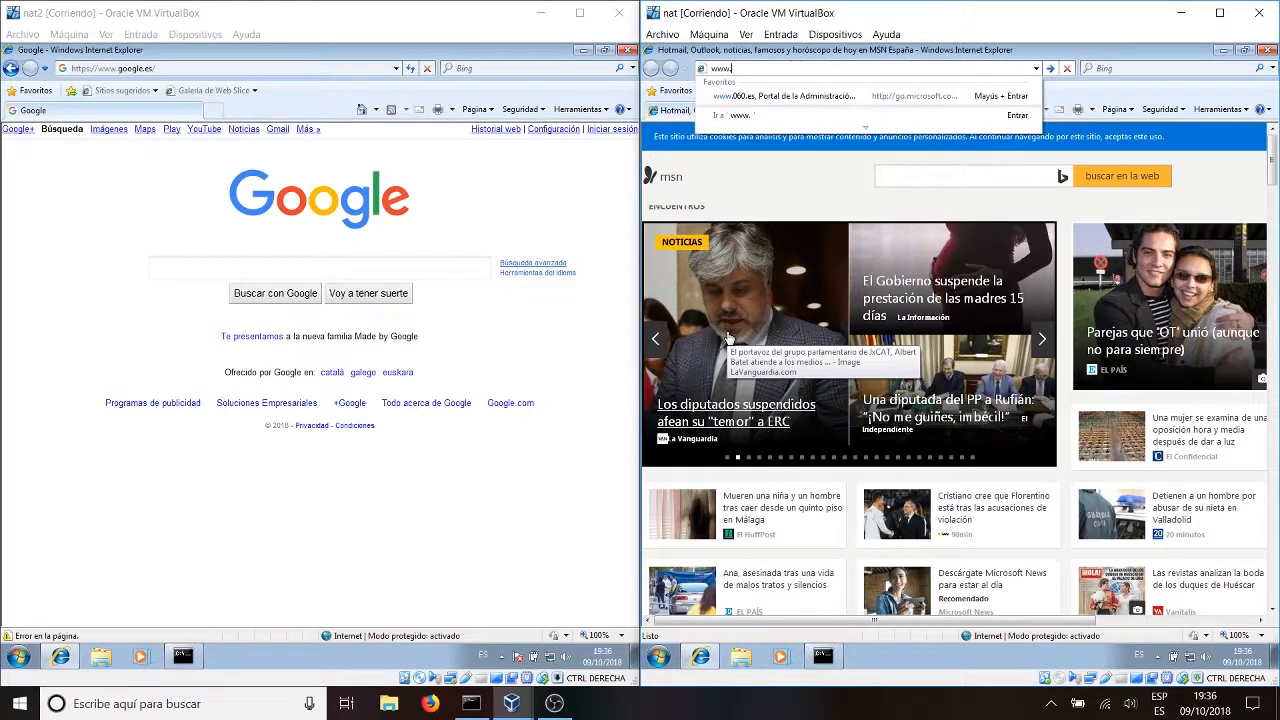
type("google.es")
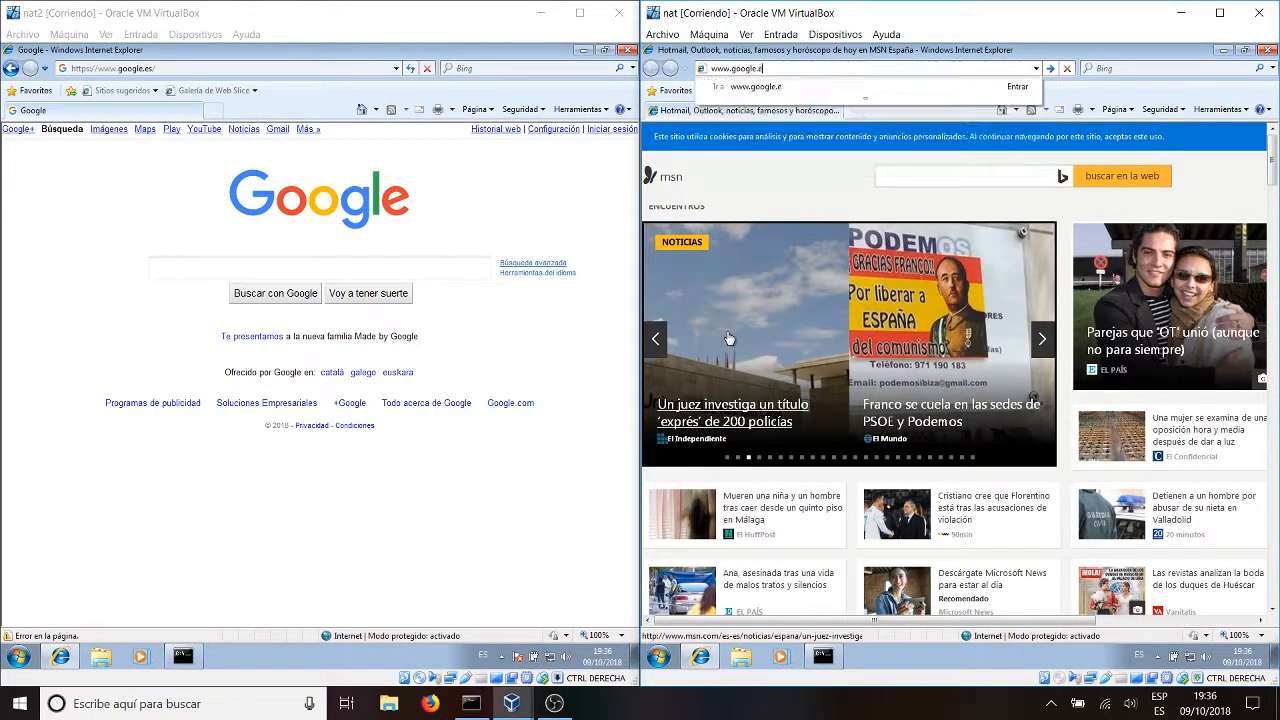
key("Return")
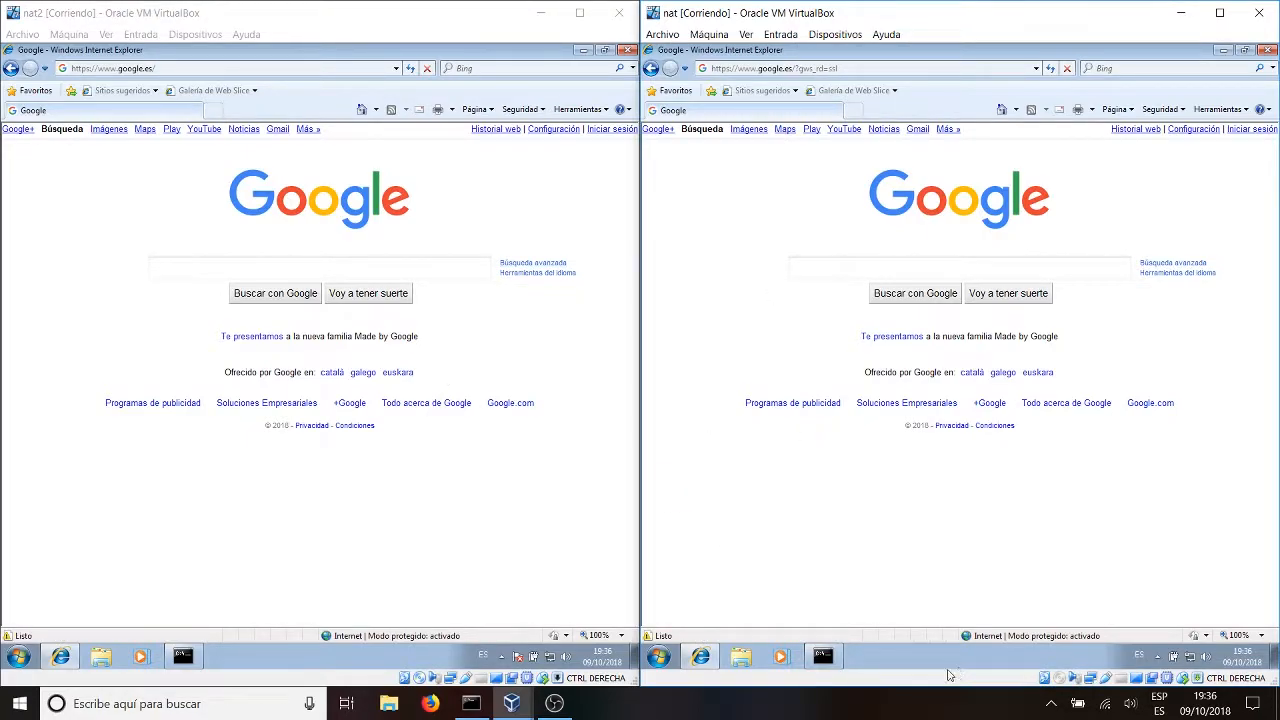
Bring up the command prompts in nat and nat2 and arrange them side by side to compare their ipconfig output
left_click(828, 666)
left_click(183, 656)
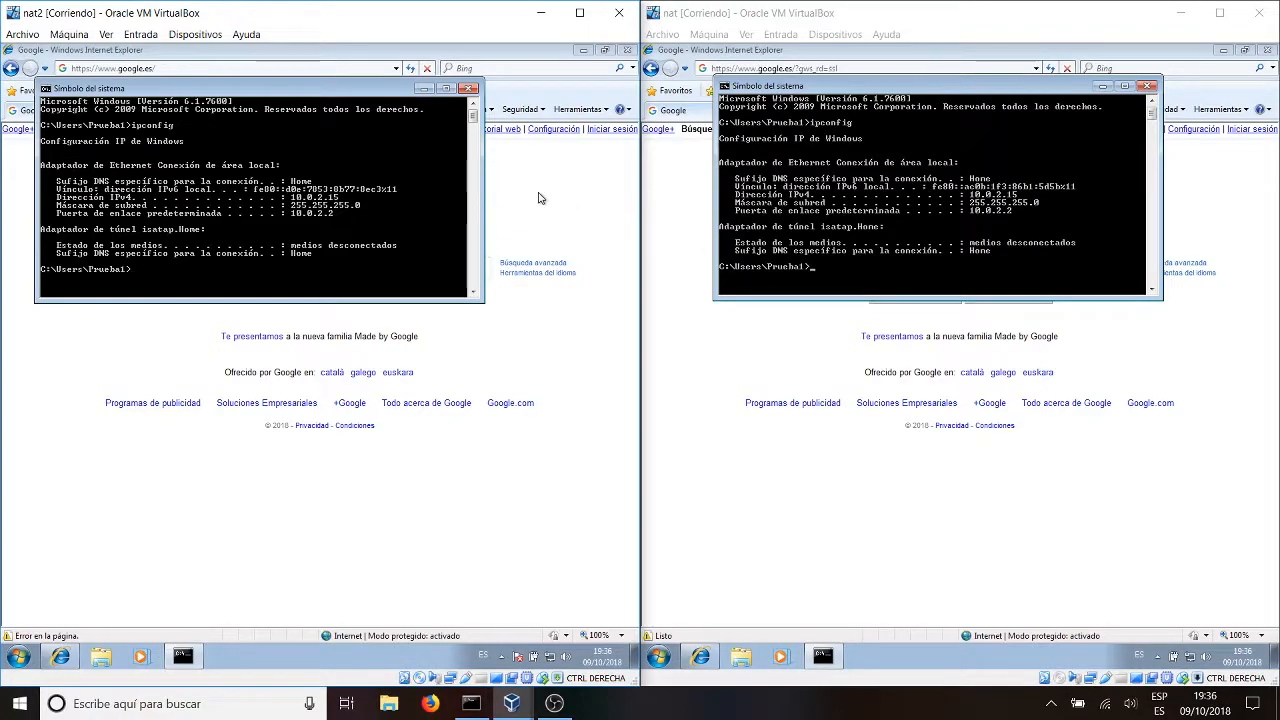
left_click_drag(307, 99, 455, 181)
left_click_drag(892, 78, 829, 176)
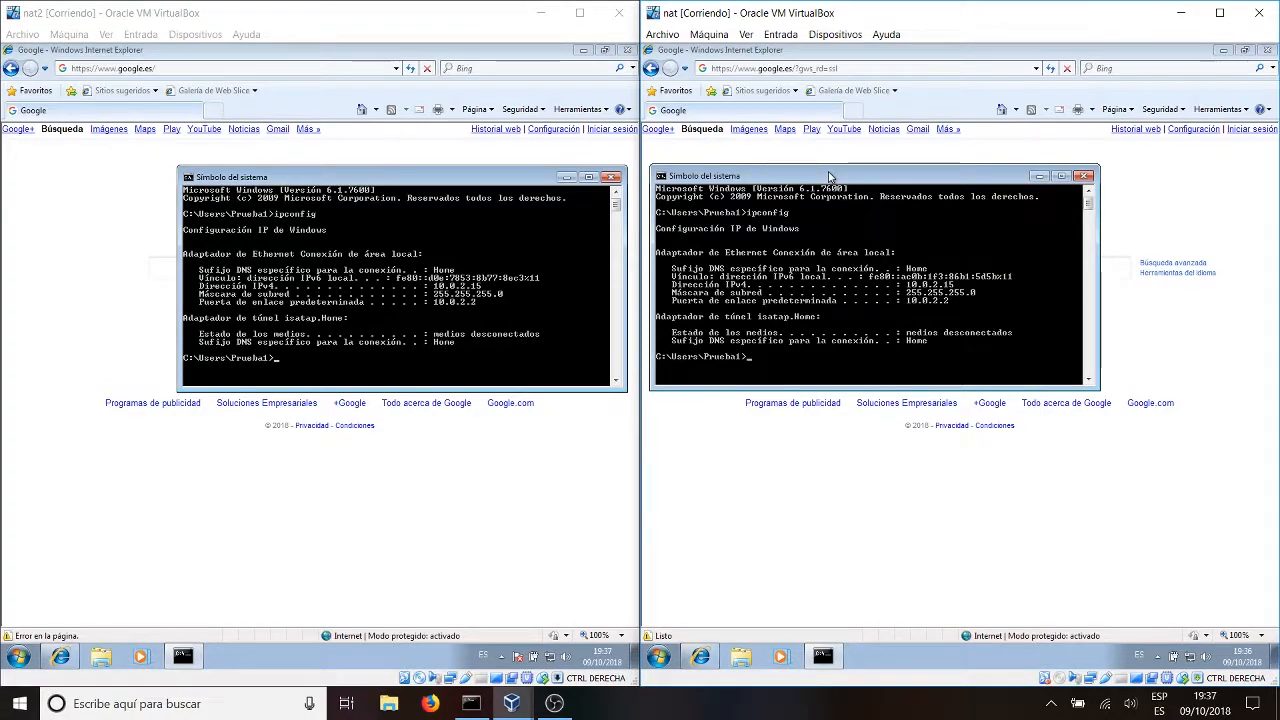
Ping the host at 192.168.1.37 from the nat machine's command prompt
left_click_drag(828, 177, 832, 176)
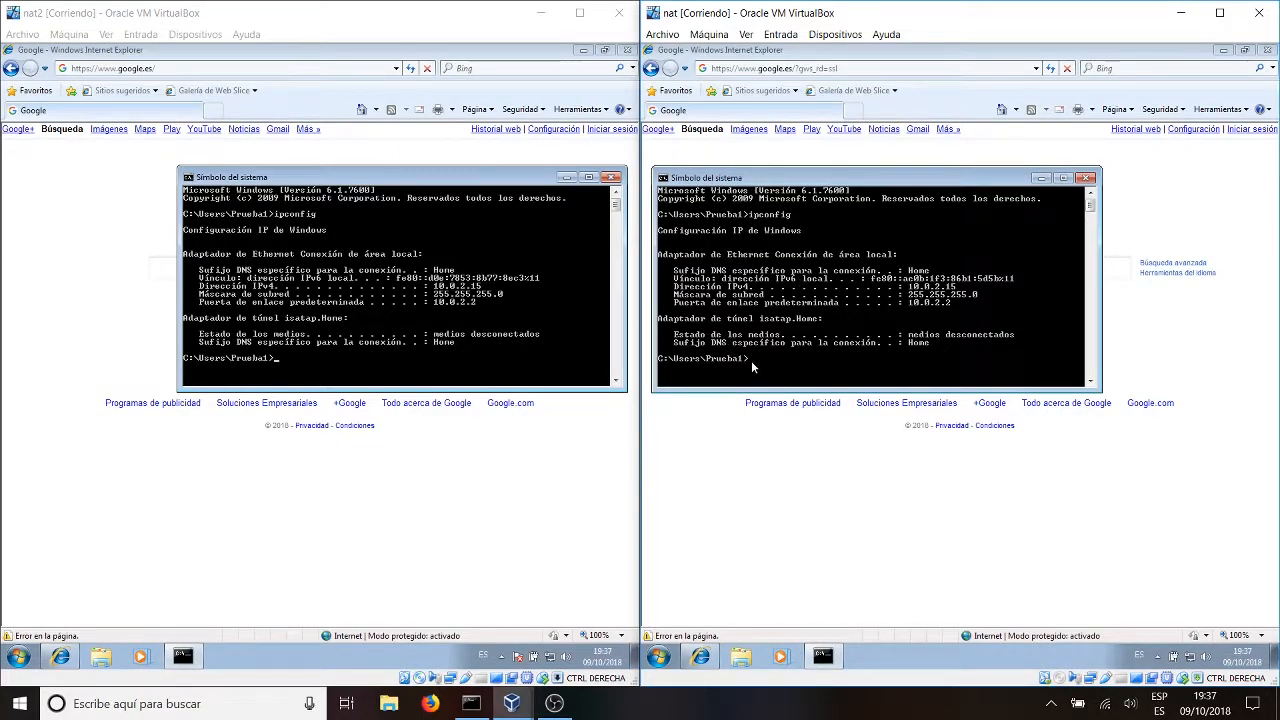
type("ping 192.168.1.37")
key("Return")
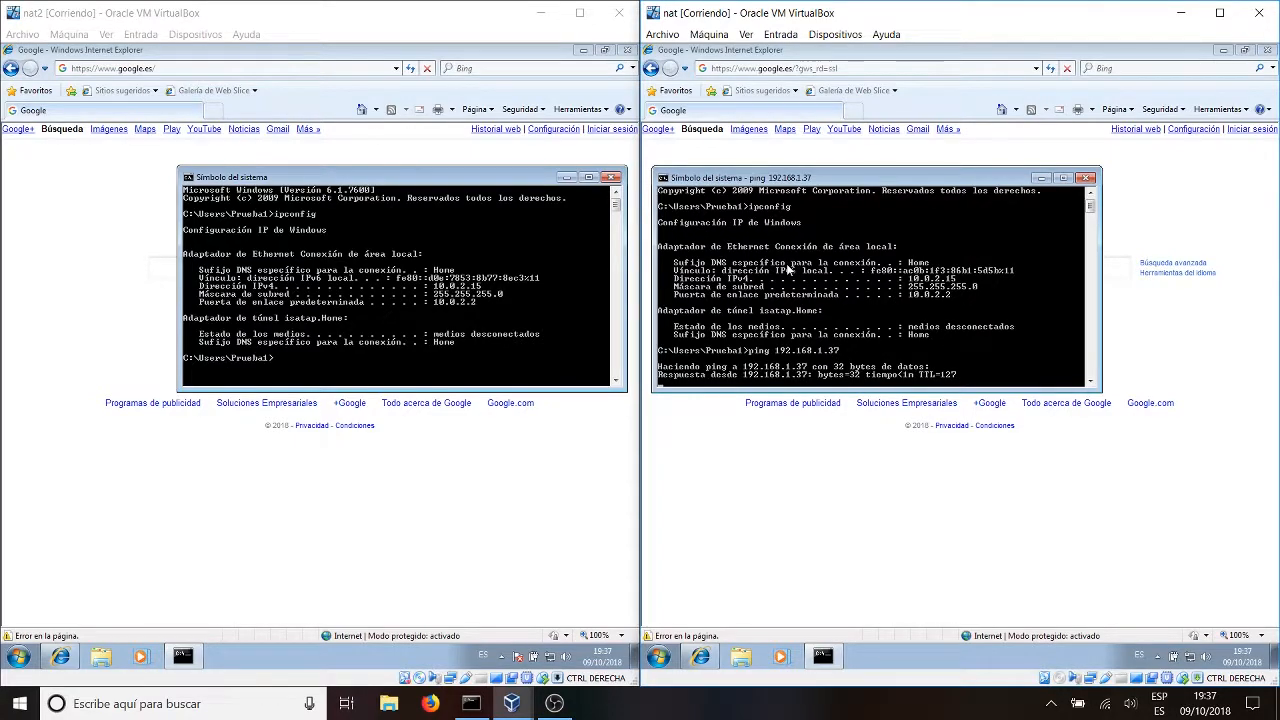
Ping 10.0.2.15 from the host's command prompt, interrupt the ping, then clear the screen and minimize the prompt
left_click(472, 704)
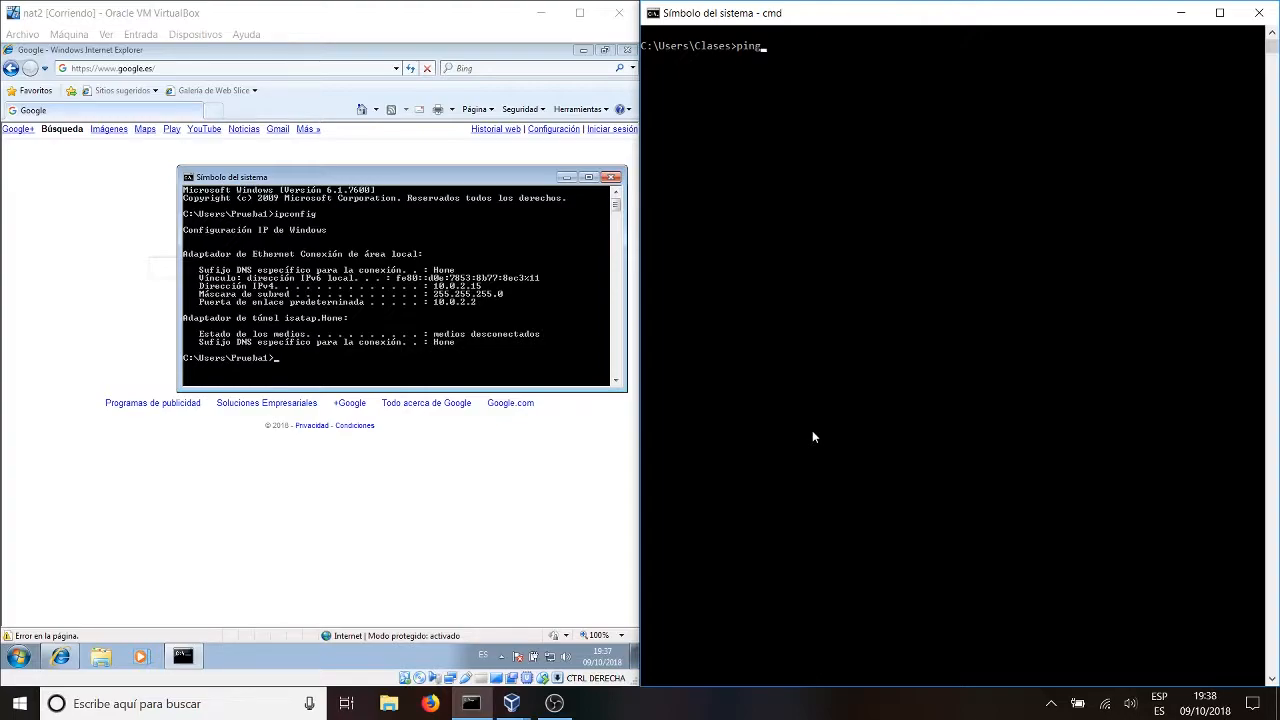
type("ping 10.0.2.15")
key("Return")
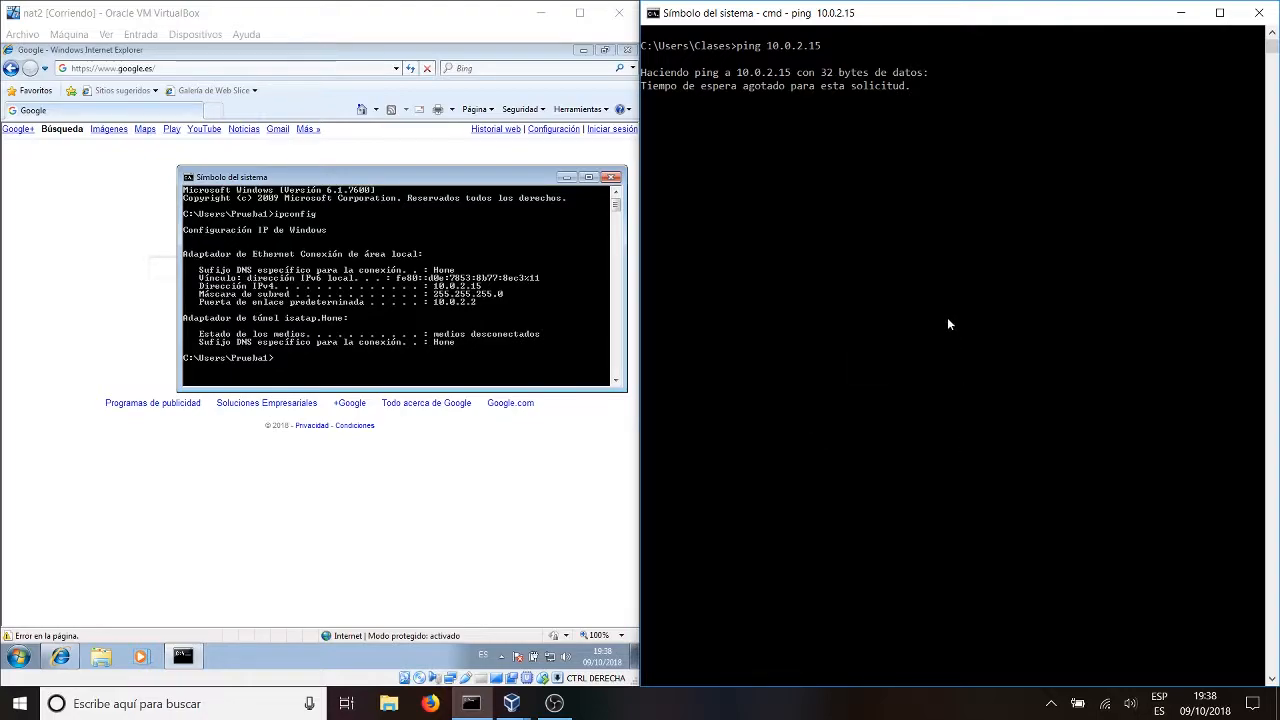
key("ctrl+c")
key("Return")
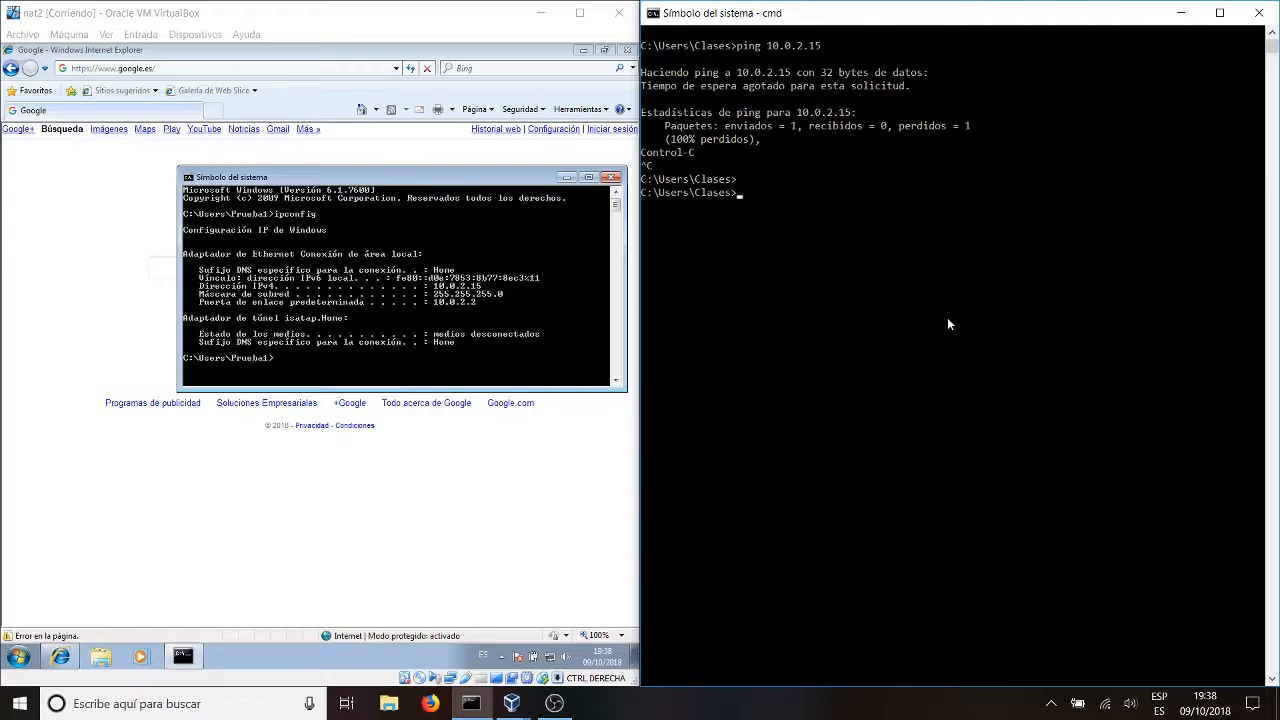
type("cls")
key("Return")
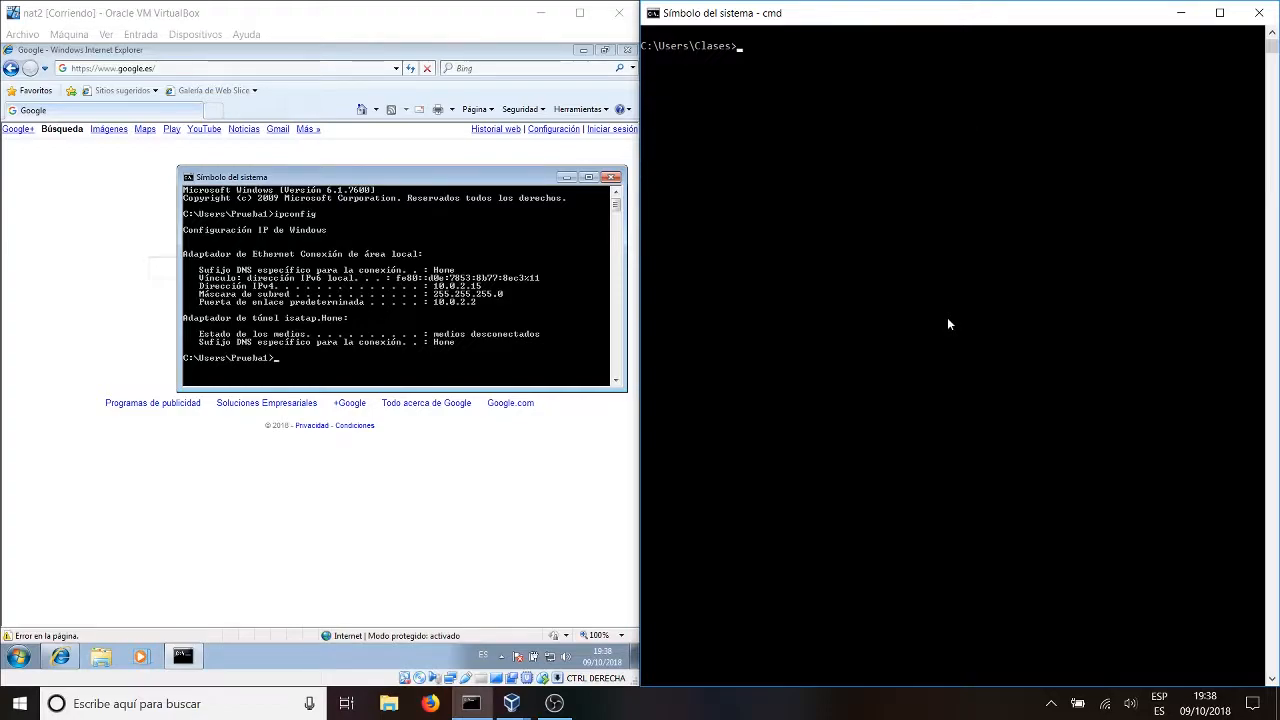
left_click(1168, 20)
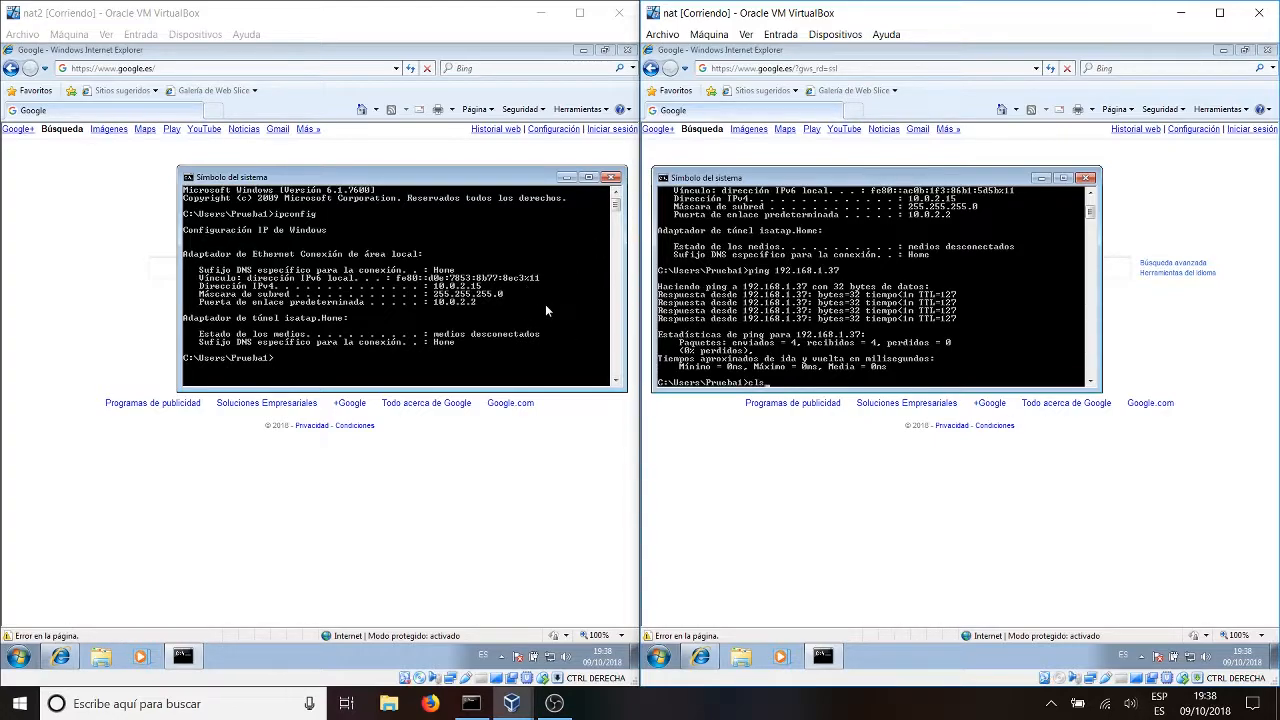
Clear the nat machine's command prompt and close it with the exit command
key("Return")
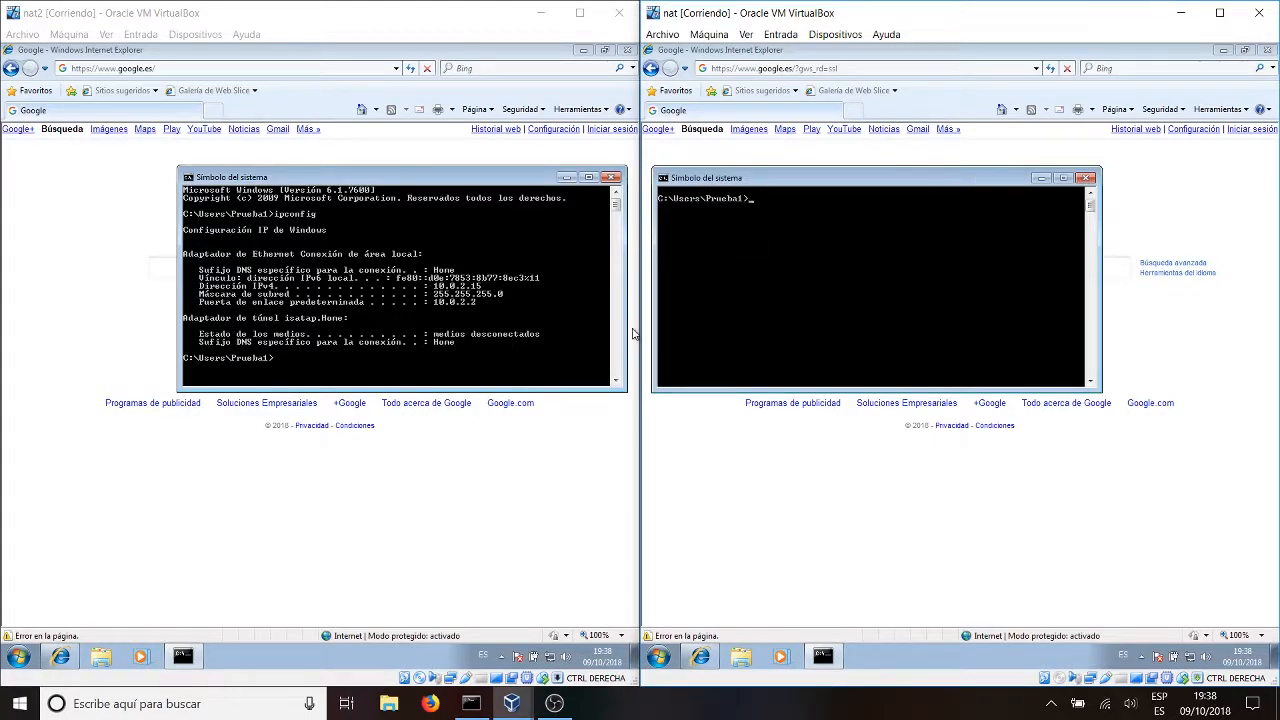
type("exi")
key("Return")
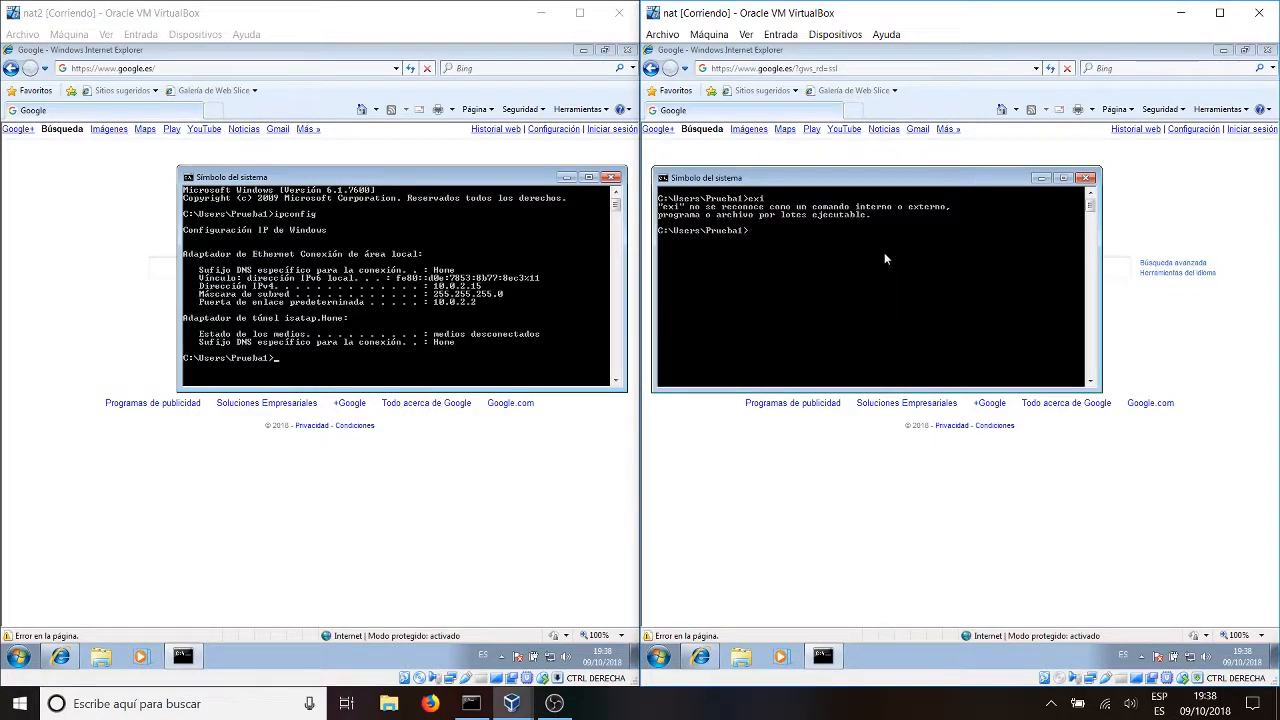
key("Up")
type("t")
key("Return")
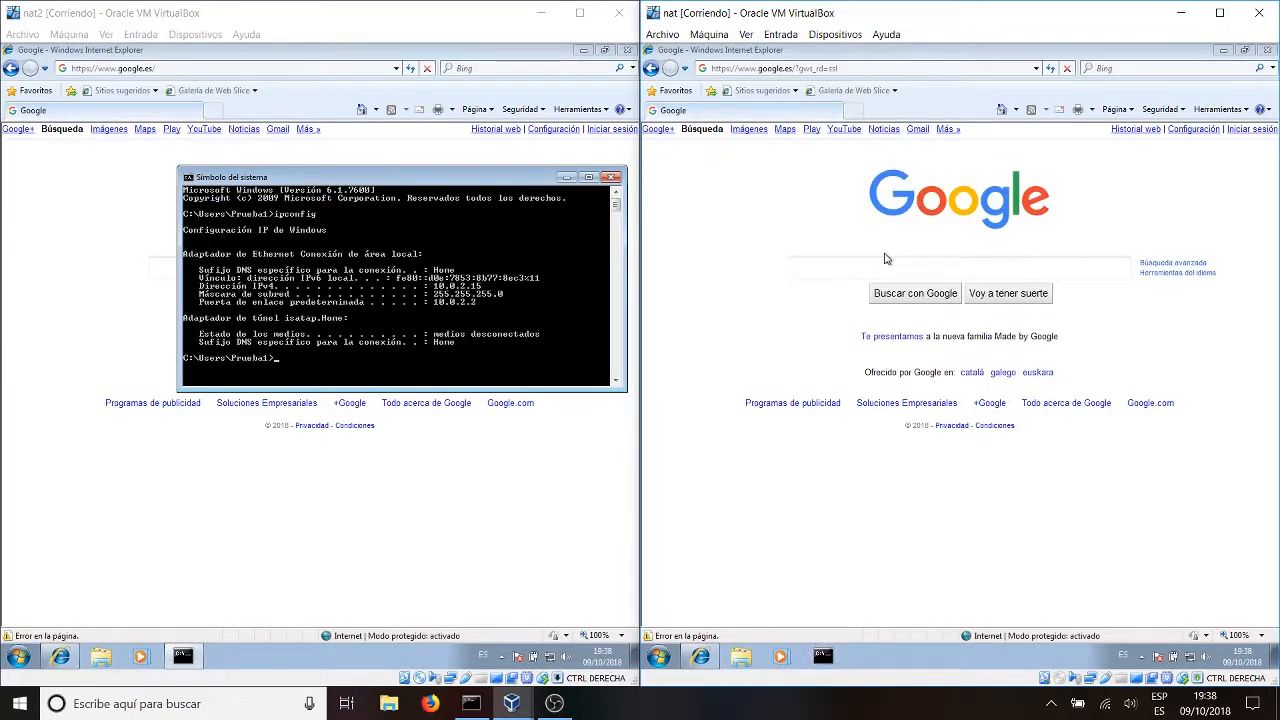
Close Internet Explorer in the nat machine and shut down its Windows system
left_click(1271, 49)
left_click(658, 656)
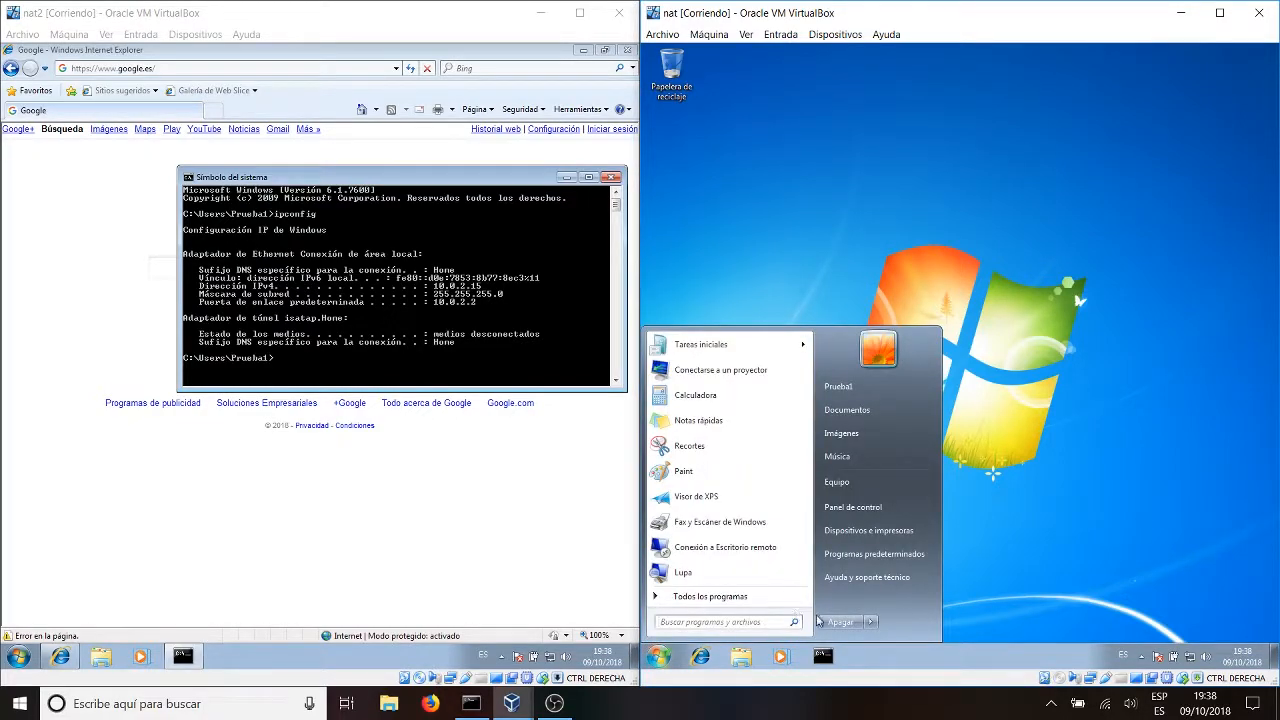
left_click(839, 624)
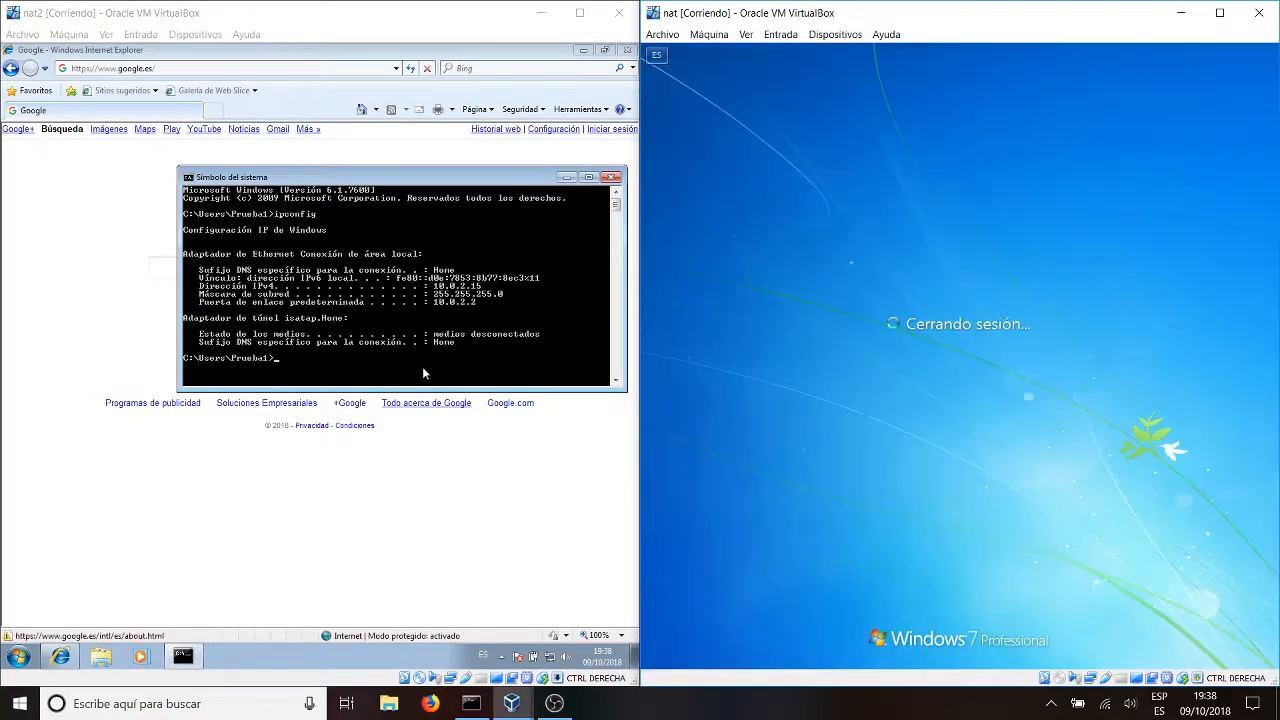
Clear the nat2 machine's command prompt with cls and close it with exit
left_click(422, 373)
type("cls")
key("Return")
type("exit")
key("Return")
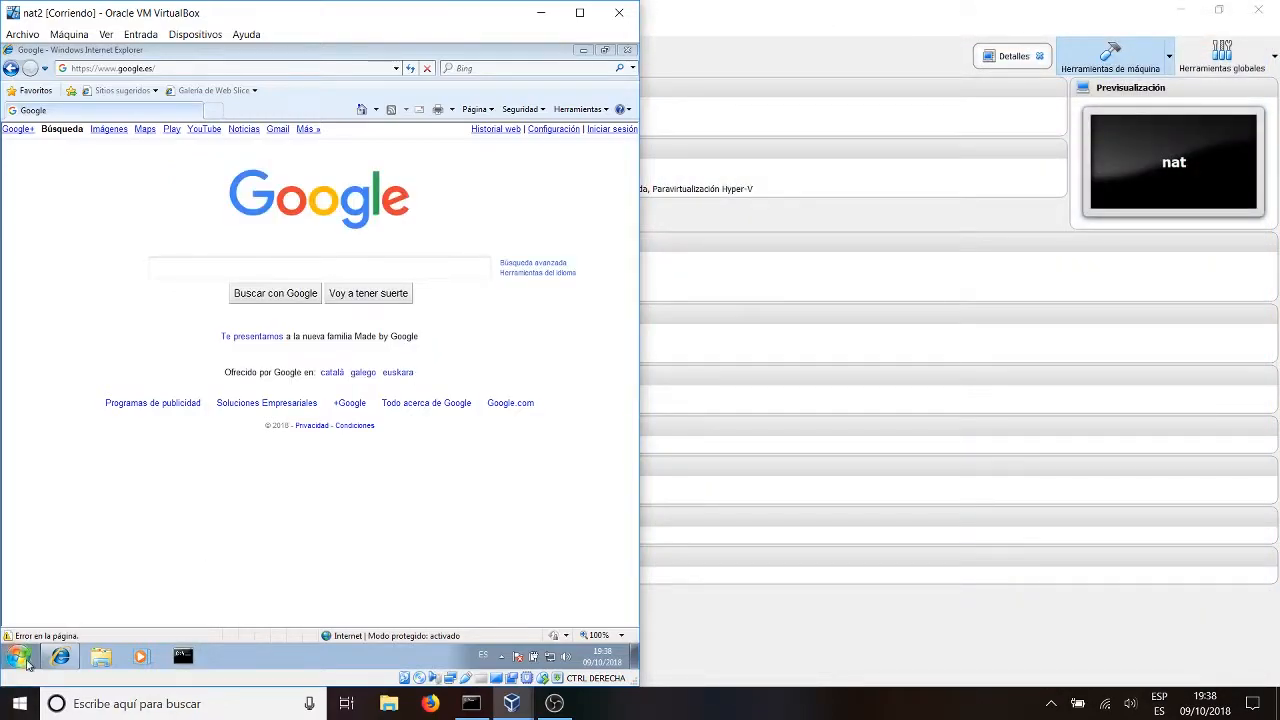
Close Internet Explorer in the nat2 machine and shut down its Windows system
left_click(627, 50)
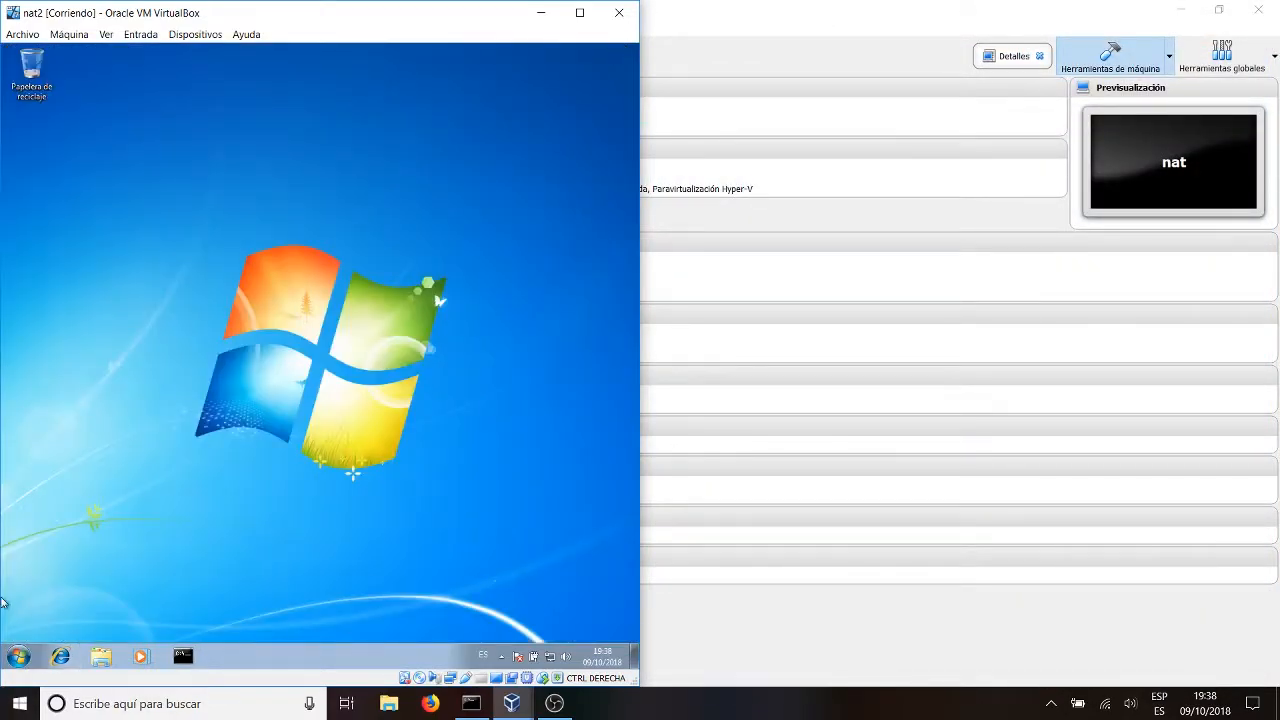
left_click(19, 655)
left_click(206, 620)
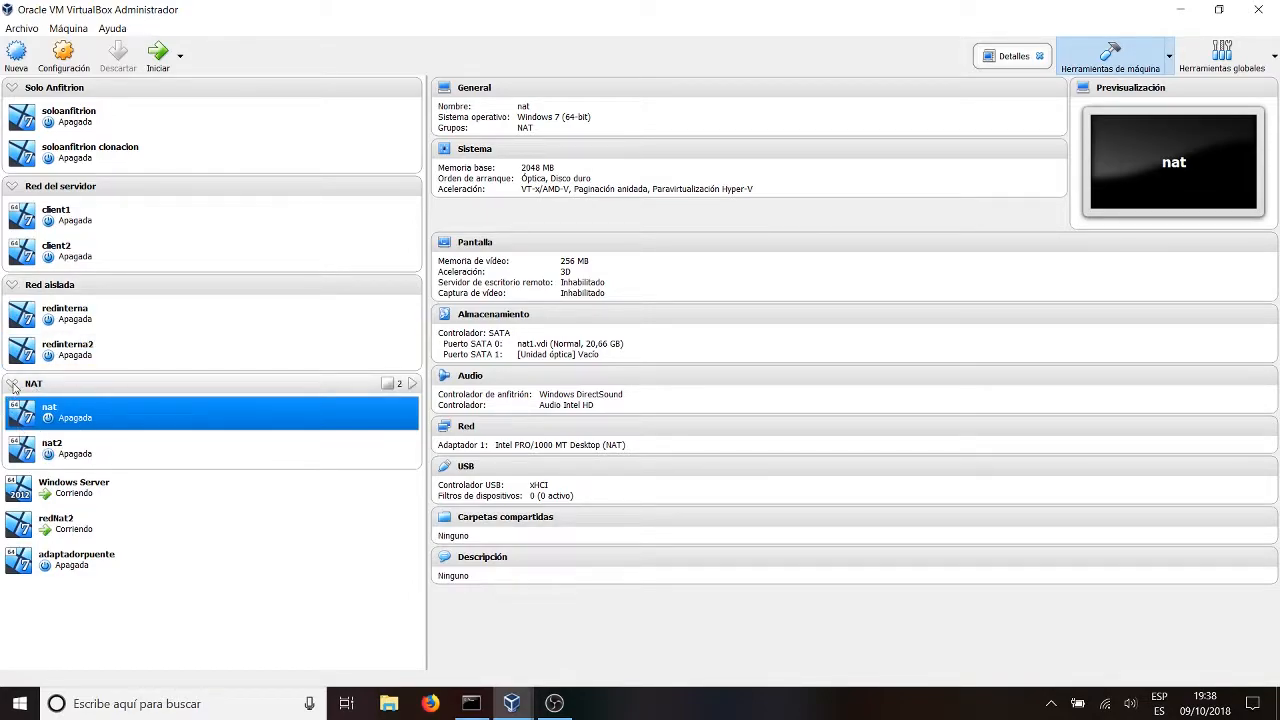
Collapse the NAT group in the VirtualBox machine list and select the running redNat2 machine
left_click(13, 386)
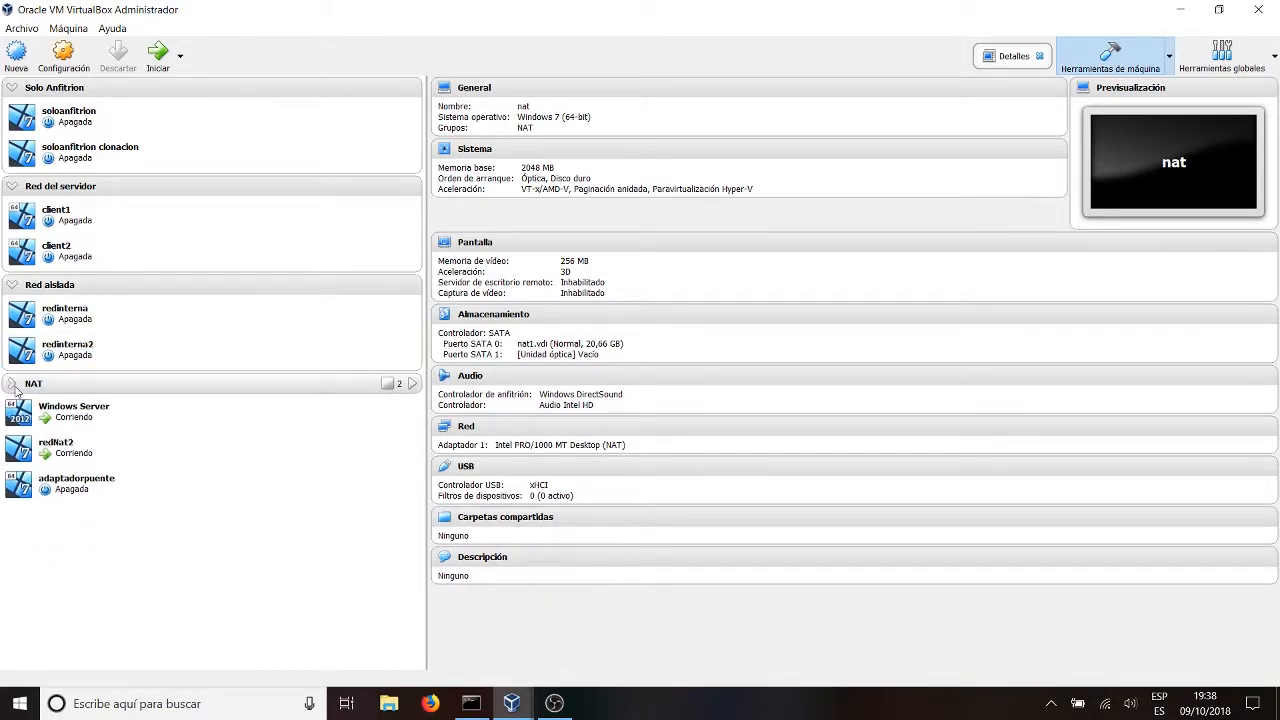
left_click(172, 410)
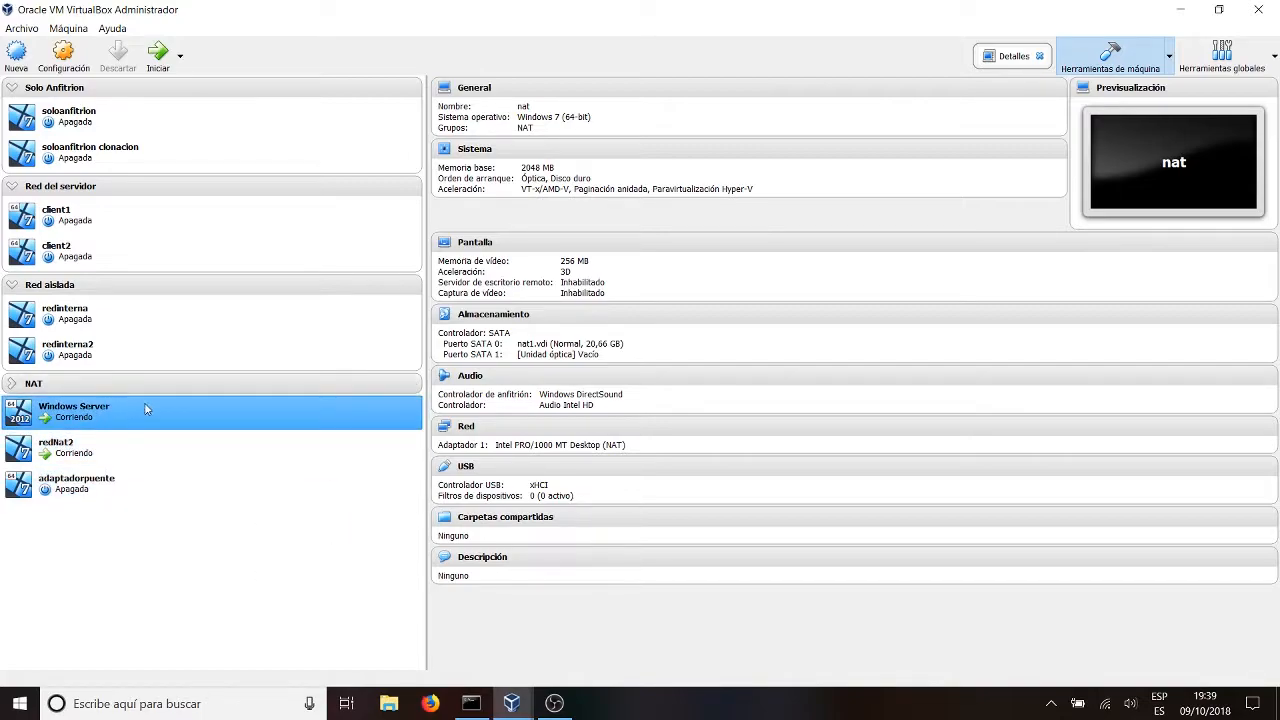
left_click(144, 453)
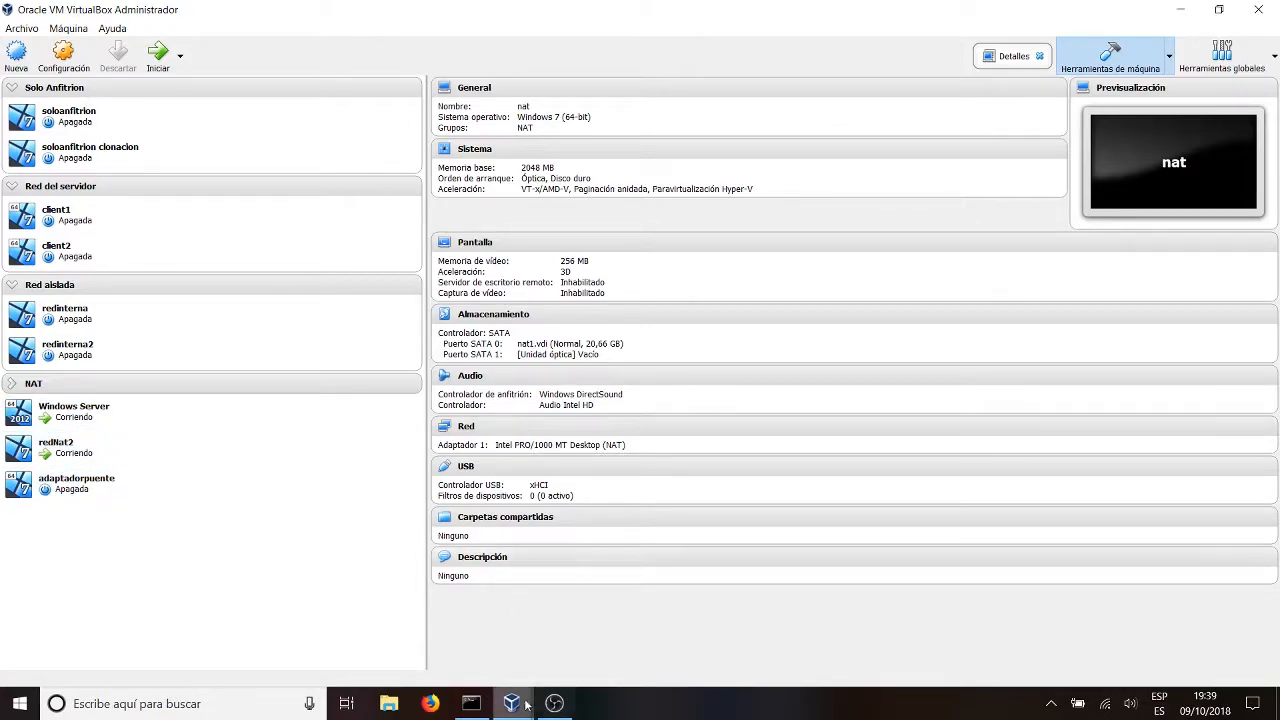
Switch to the redNat2 machine's window, clear its command prompt with cls and close it with exit
mouse_move(530, 706)
left_click(551, 636)
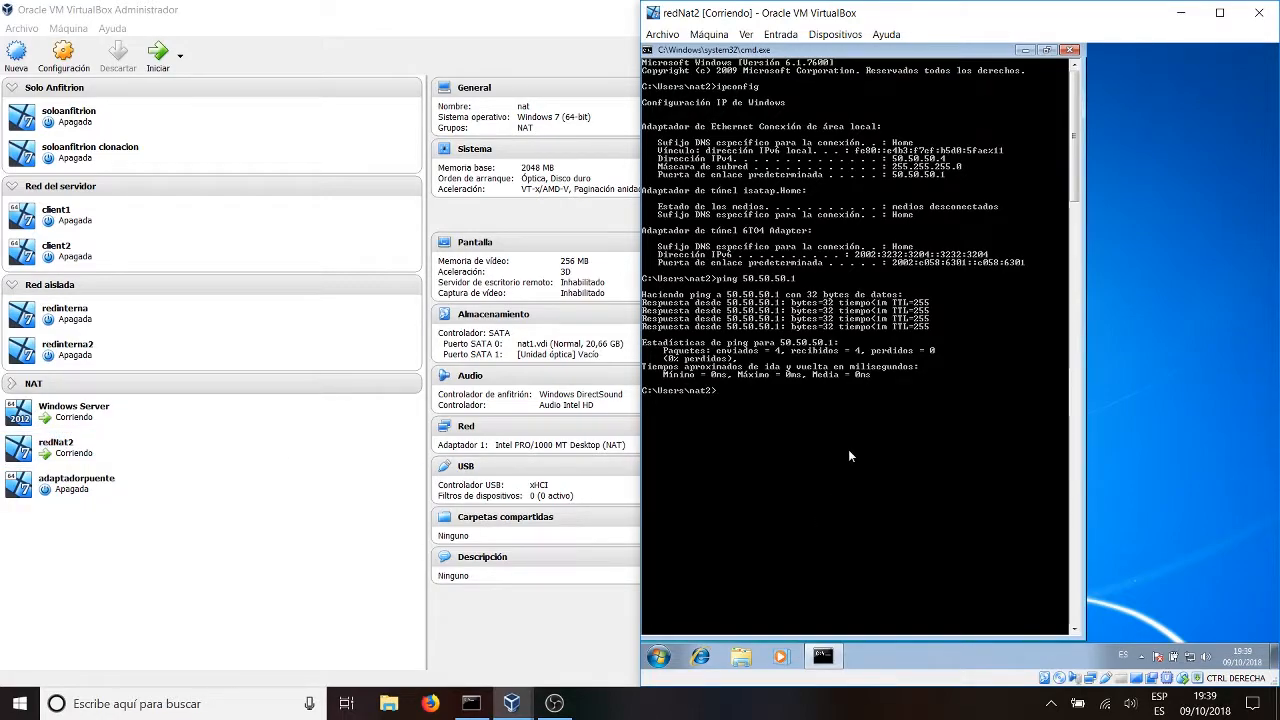
type("cls")
key("Return")
type("exit")
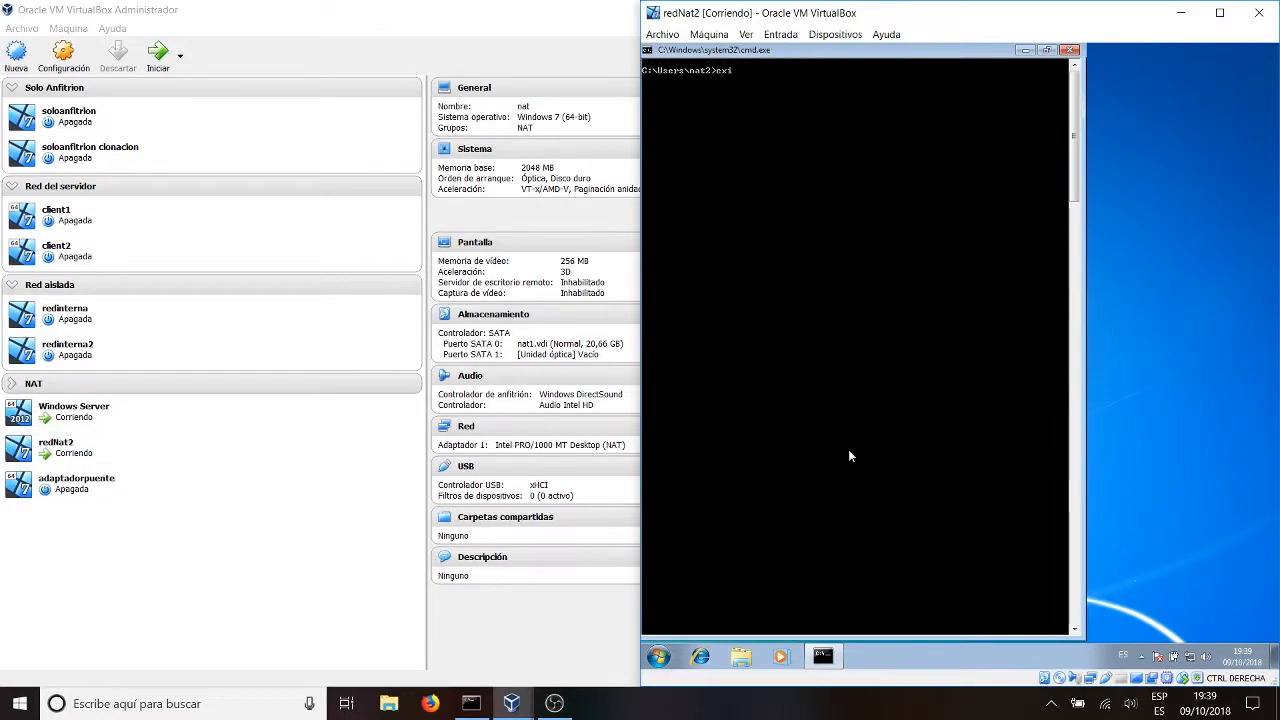
key("Return")
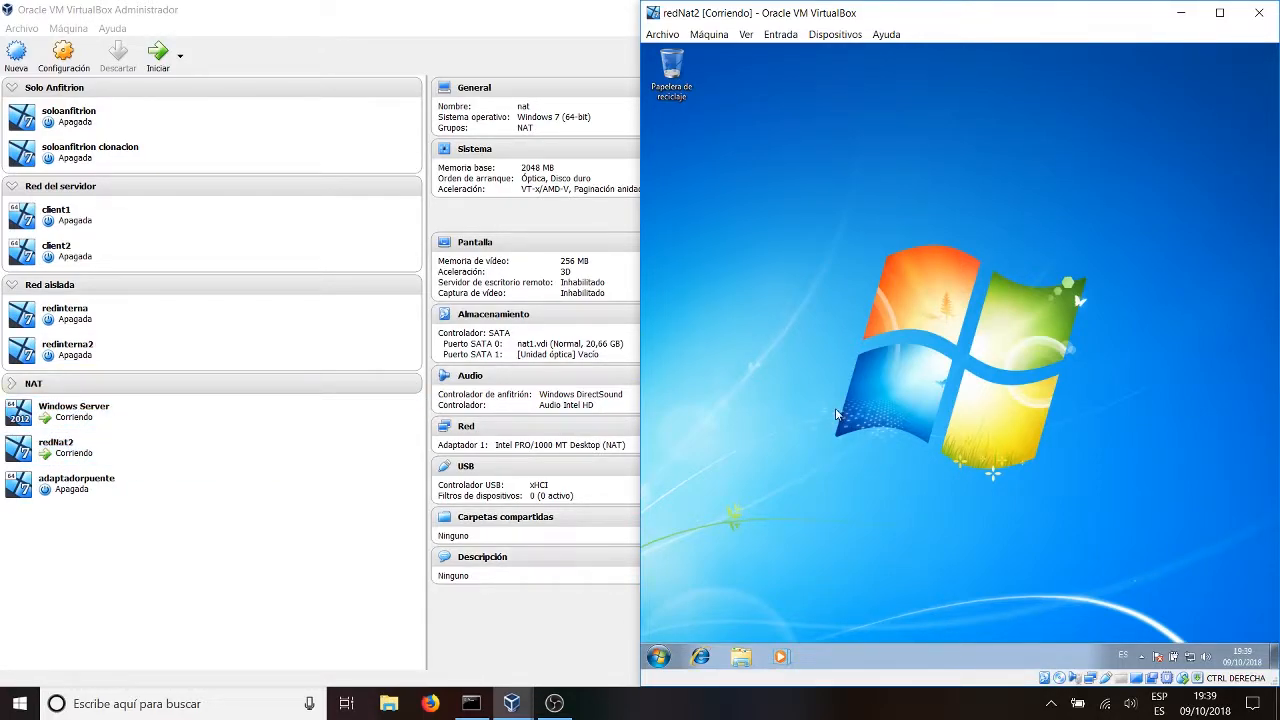
Shut down Windows in the redNat2 machine
left_click(31, 496)
left_click(658, 656)
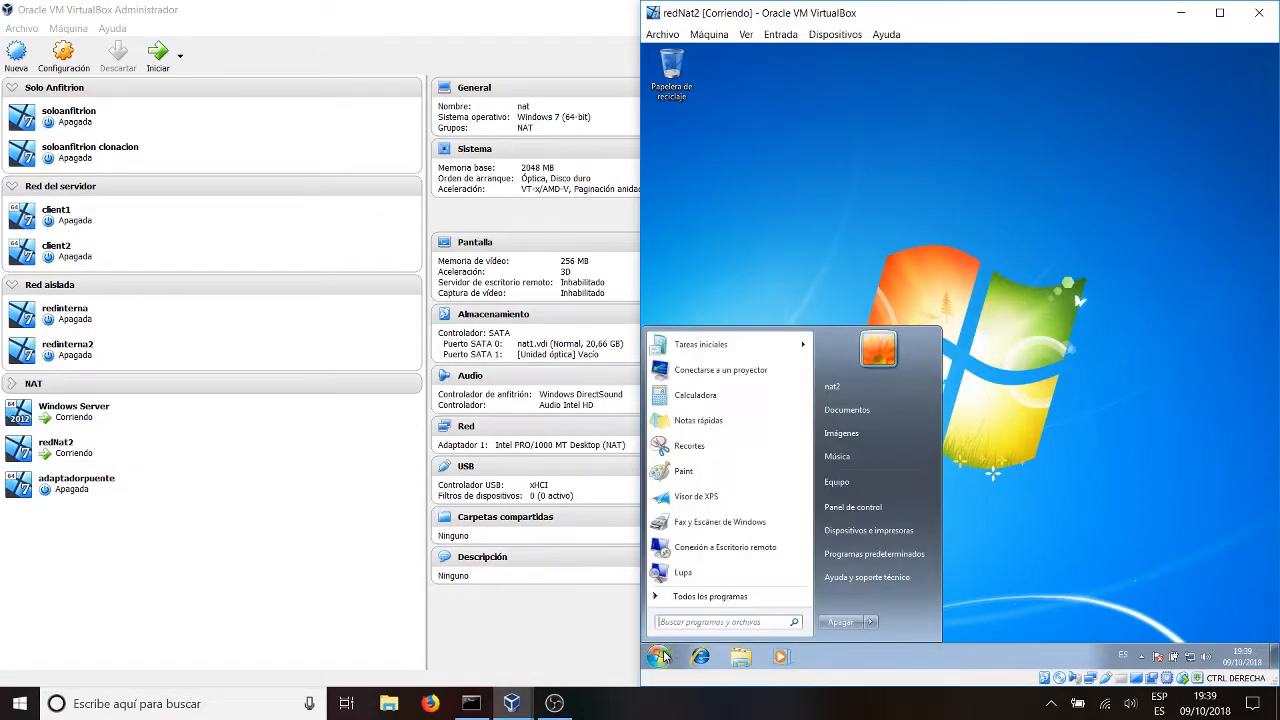
left_click(853, 623)
Start the client1 and client2 machines of the Red del servidor group and minimize their windows
left_click(272, 306)
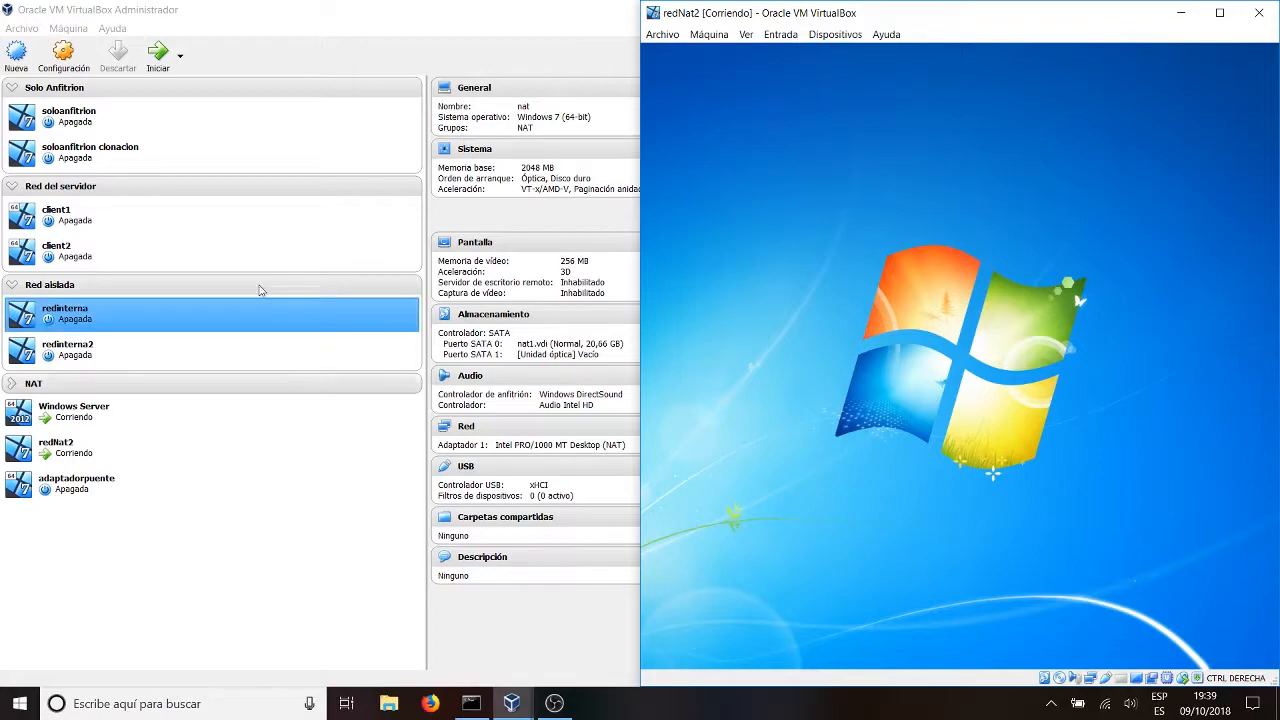
left_click(140, 238)
left_click(136, 209)
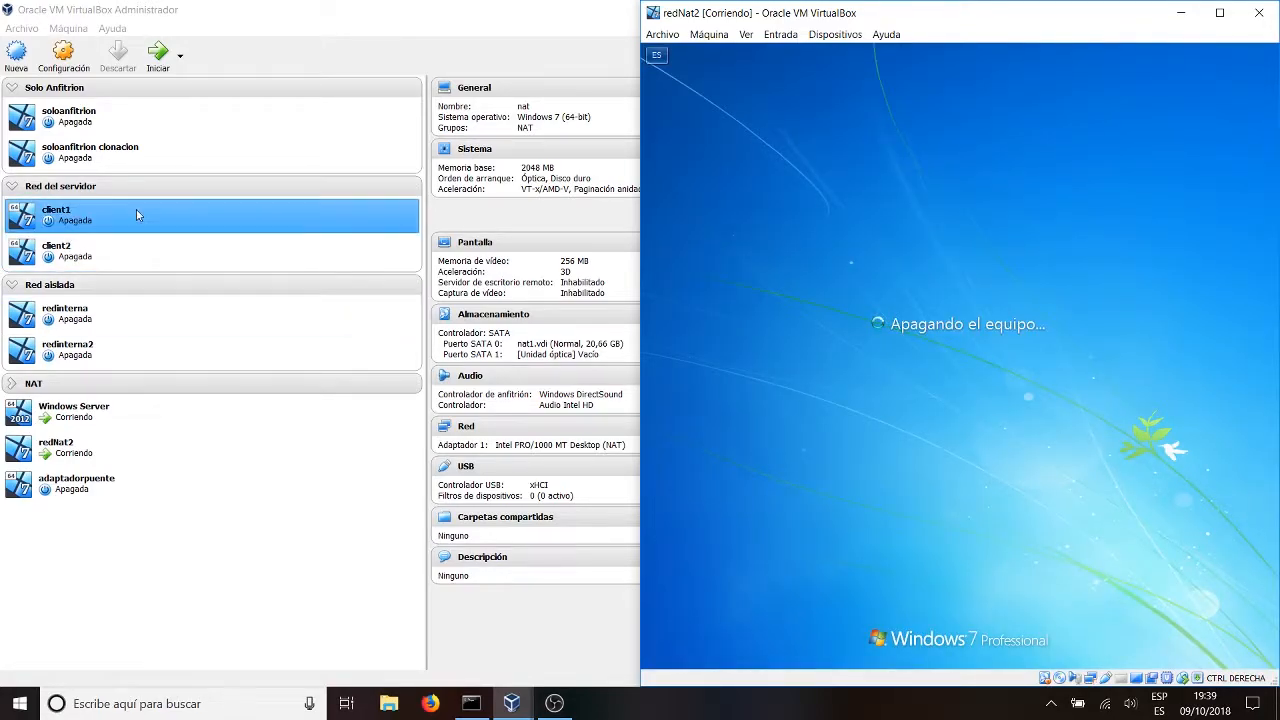
left_click(160, 60)
key("Down")
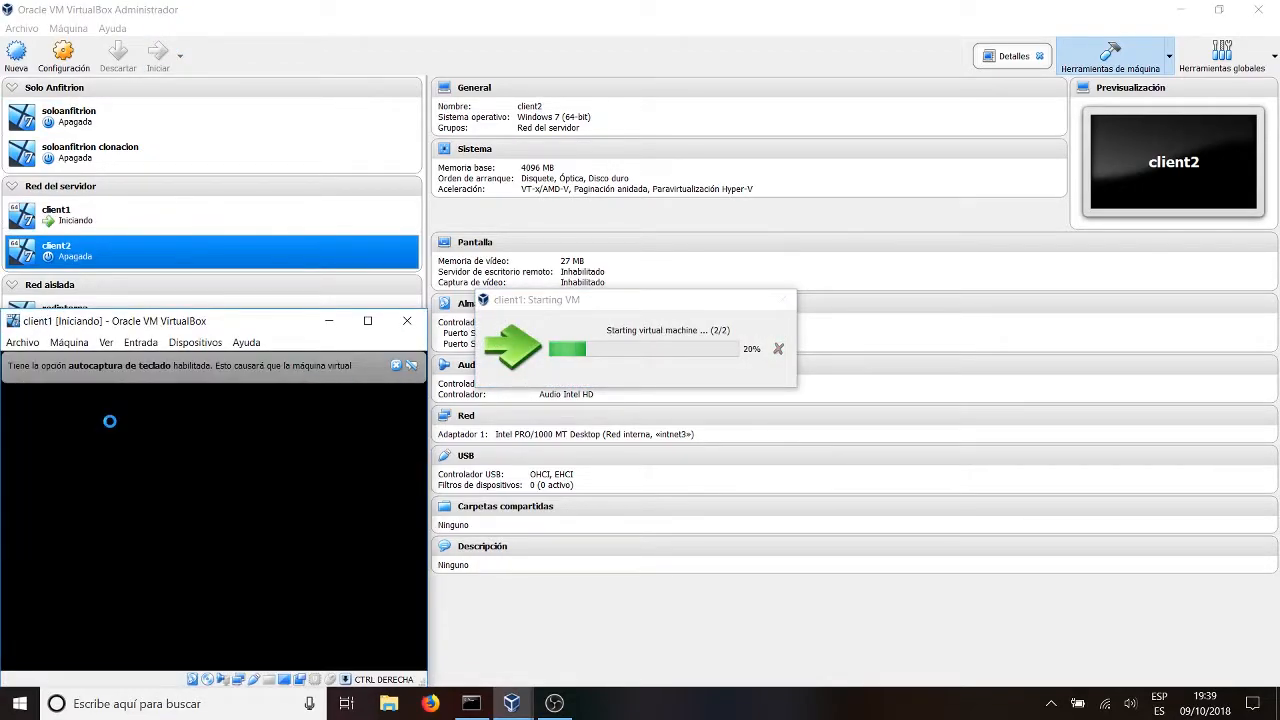
left_click(338, 322)
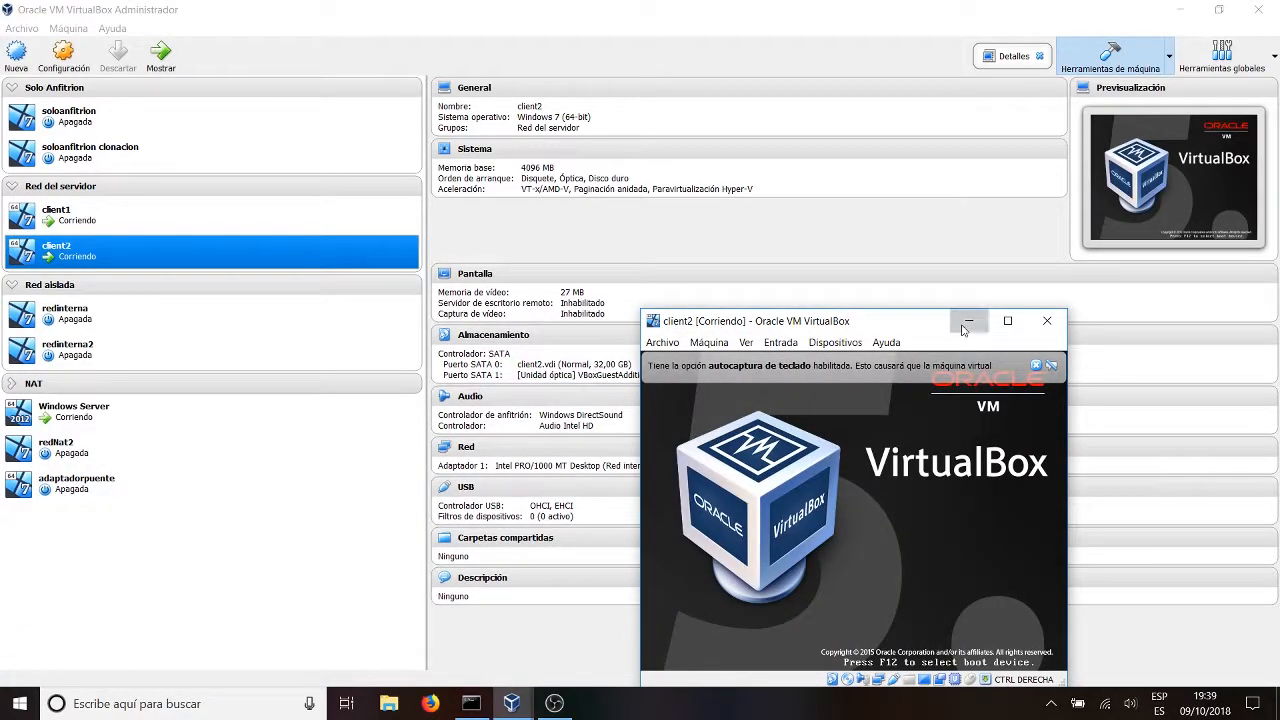
left_click(966, 321)
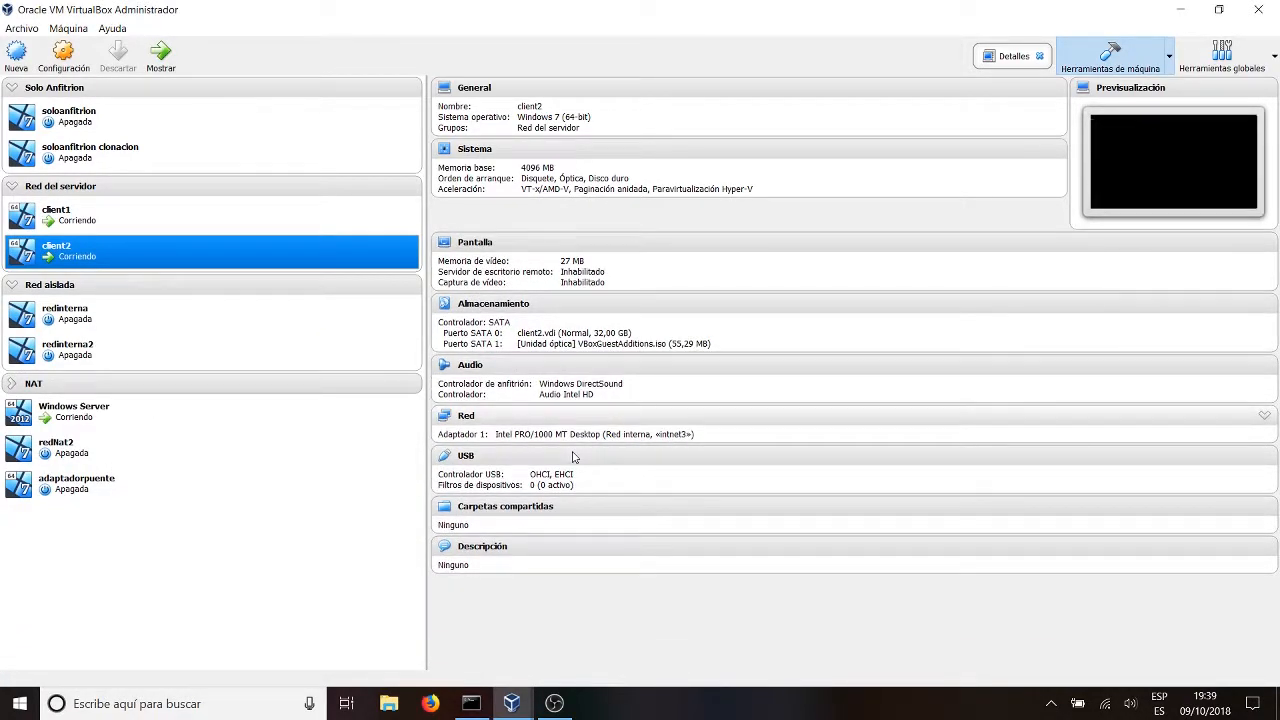
Open the redinterna machine's network settings and review the connection types and internal network names available for Adaptador 1
left_click(195, 326)
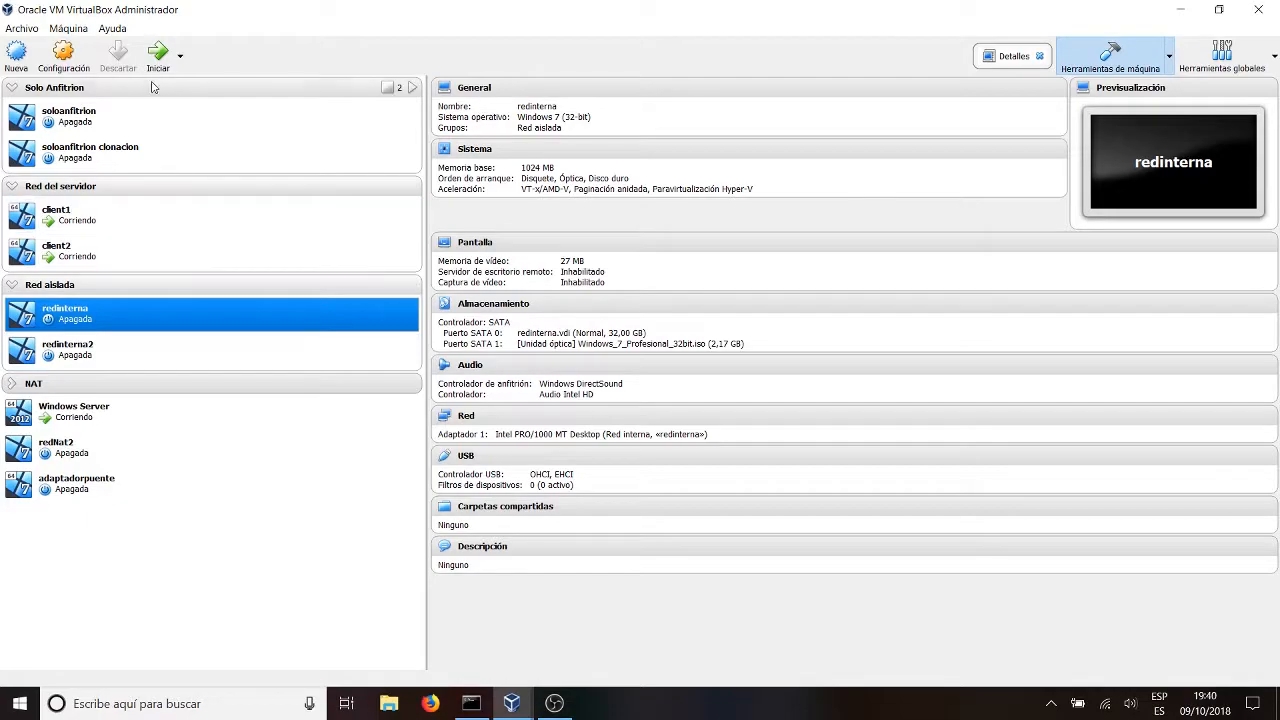
left_click(63, 55)
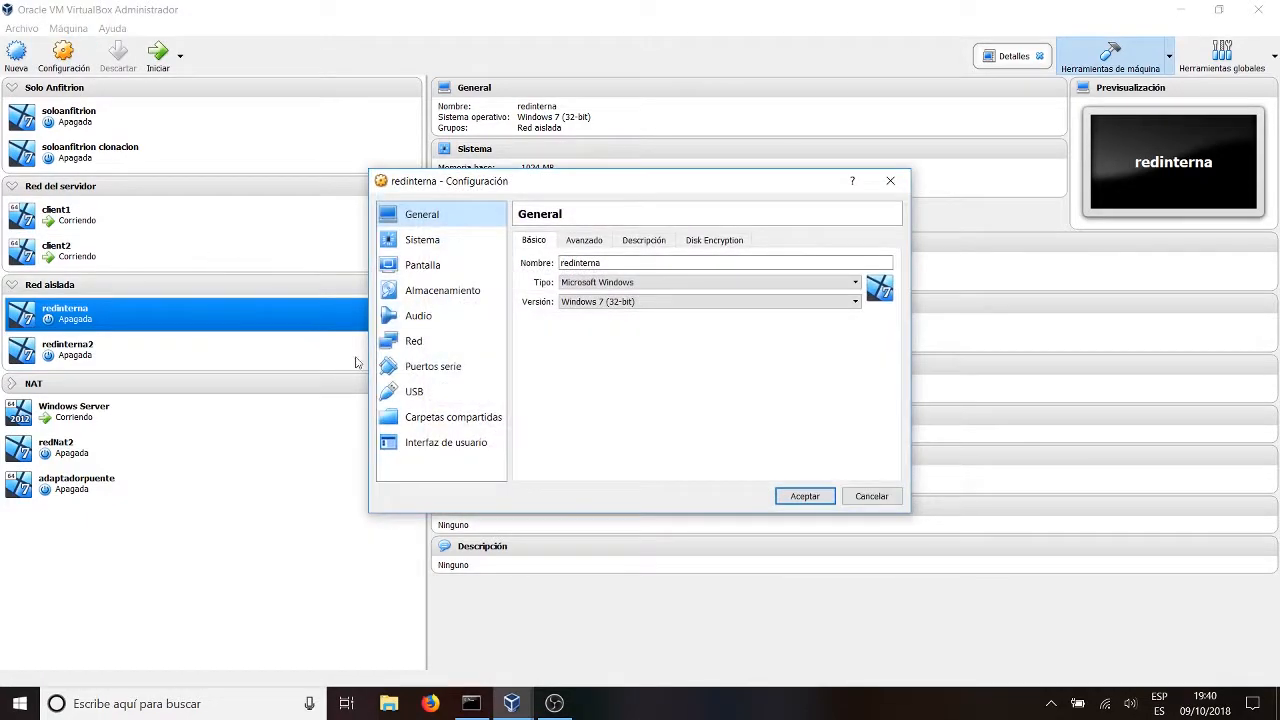
left_click(395, 343)
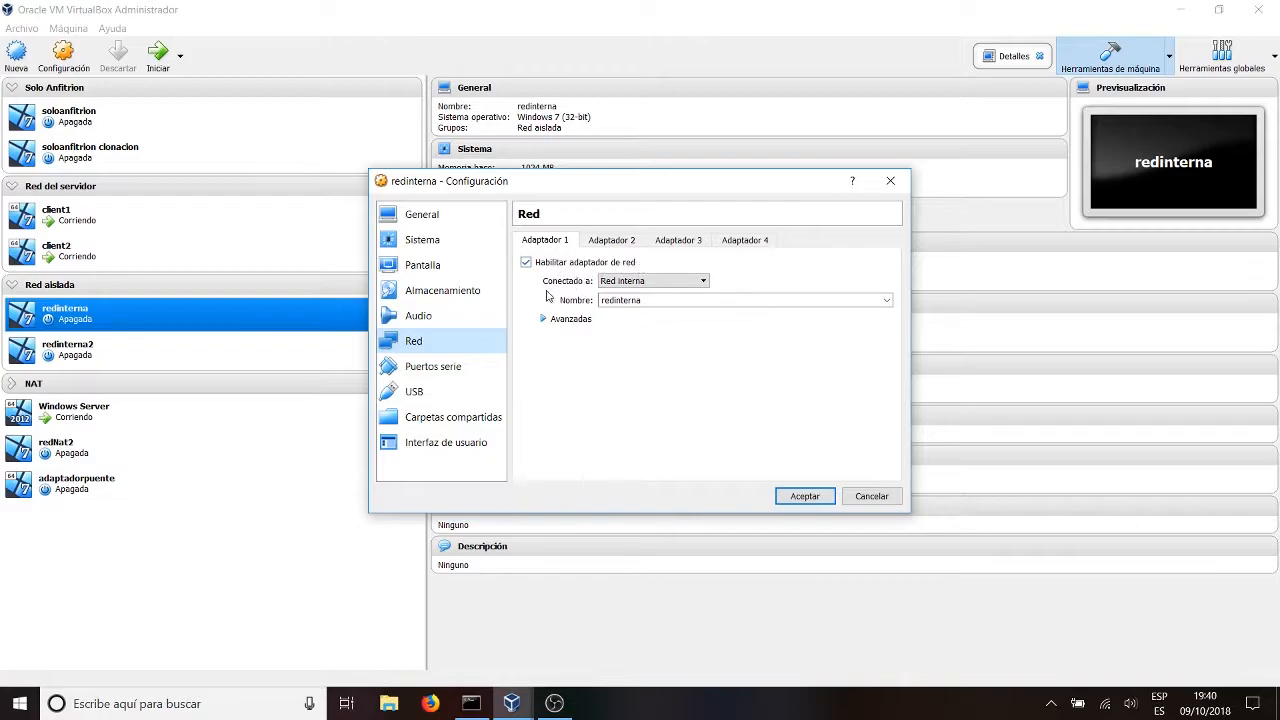
left_click(684, 284)
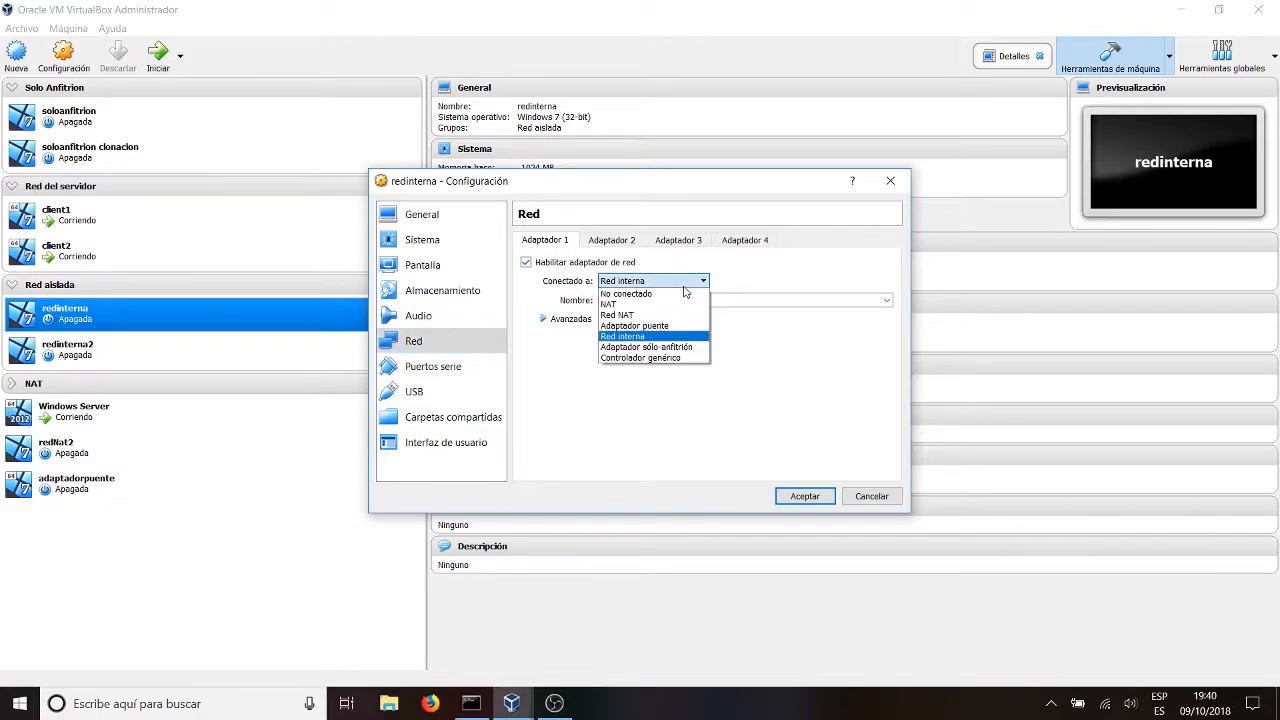
left_click(685, 284)
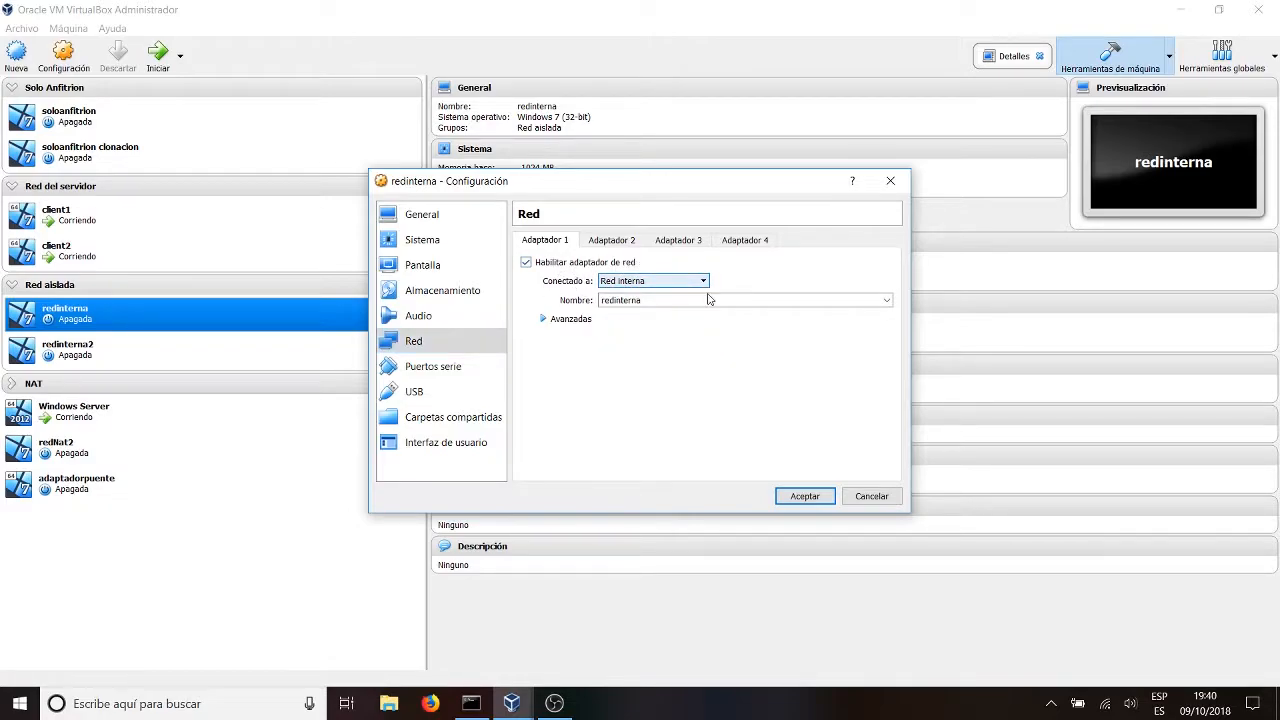
left_click(886, 301)
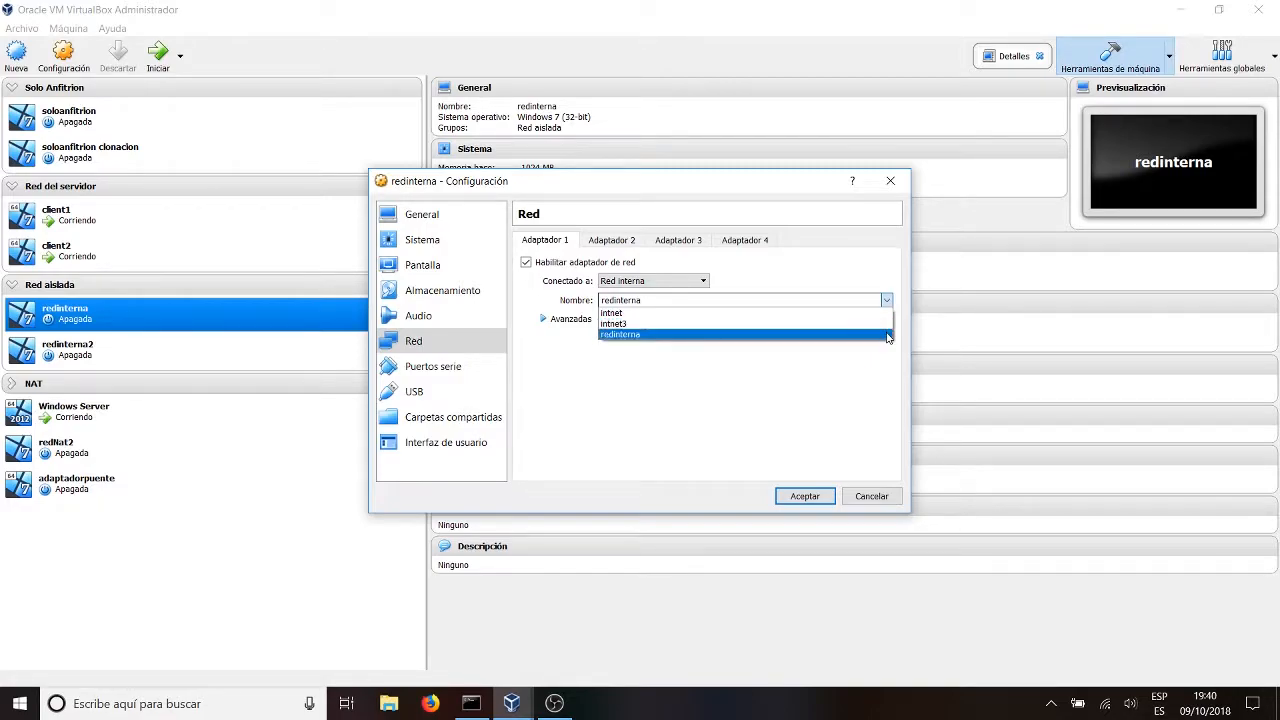
left_click(886, 334)
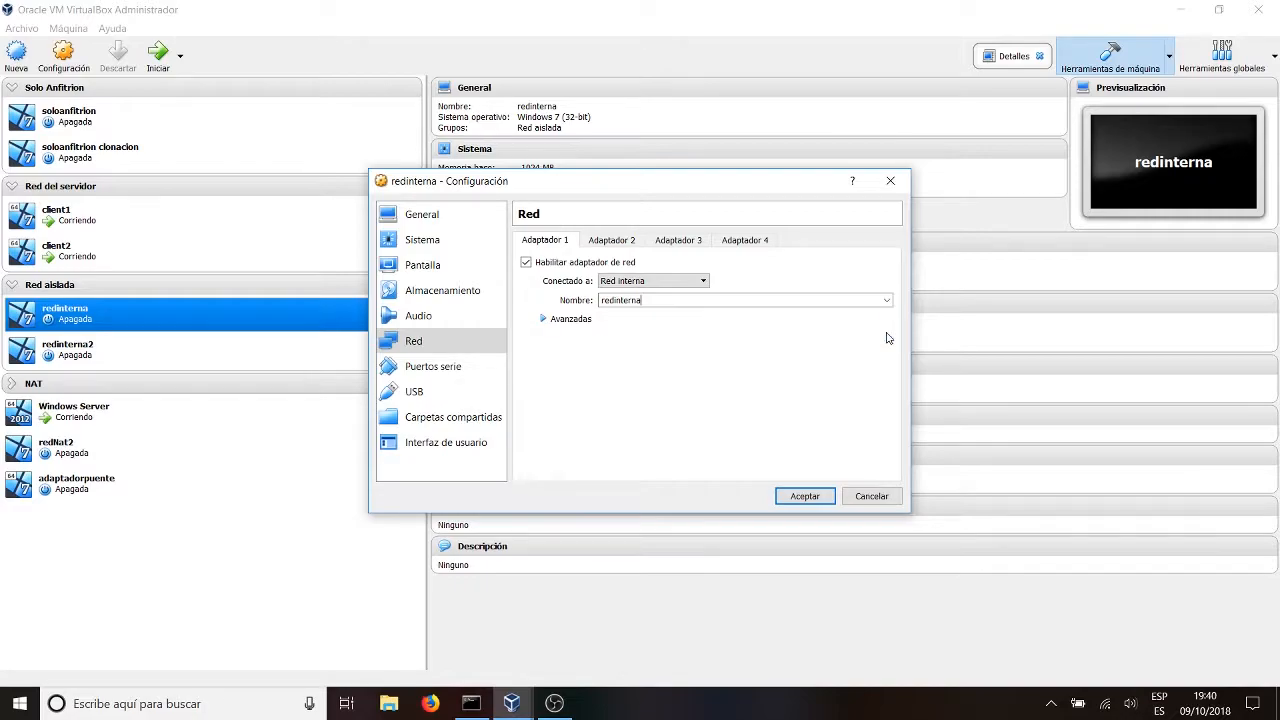
Replace the internal network name of redinterna's Adaptador 1 with introducirnombre and accept the settings
key("BackSpace")
key("BackSpace")
key("BackSpace")
key("BackSpace")
key("BackSpace")
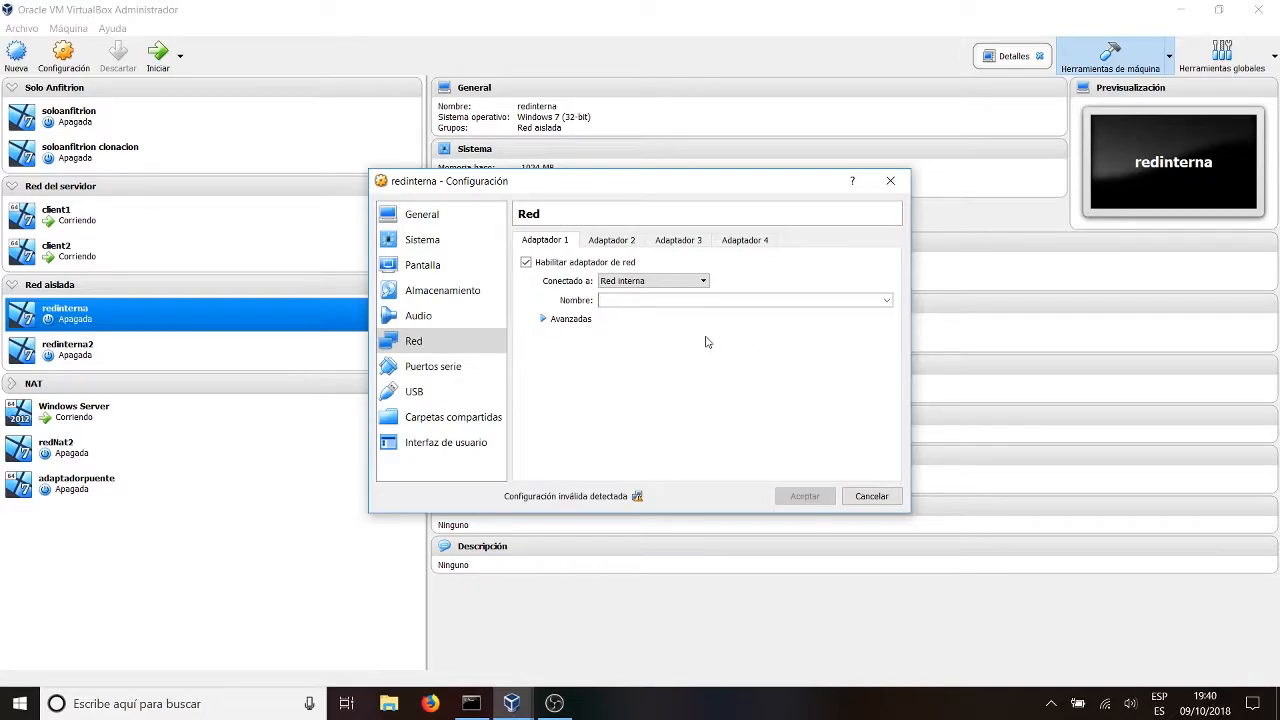
type("introdu")
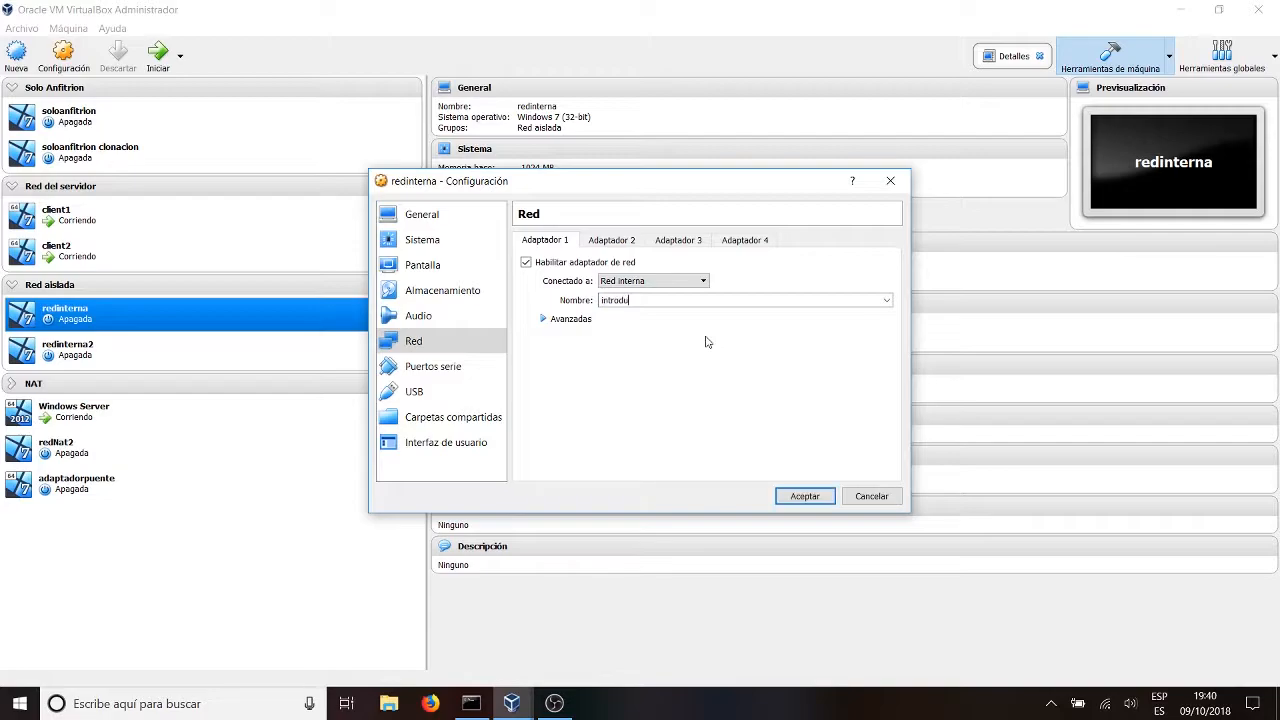
type("cirnombre")
key("Return")
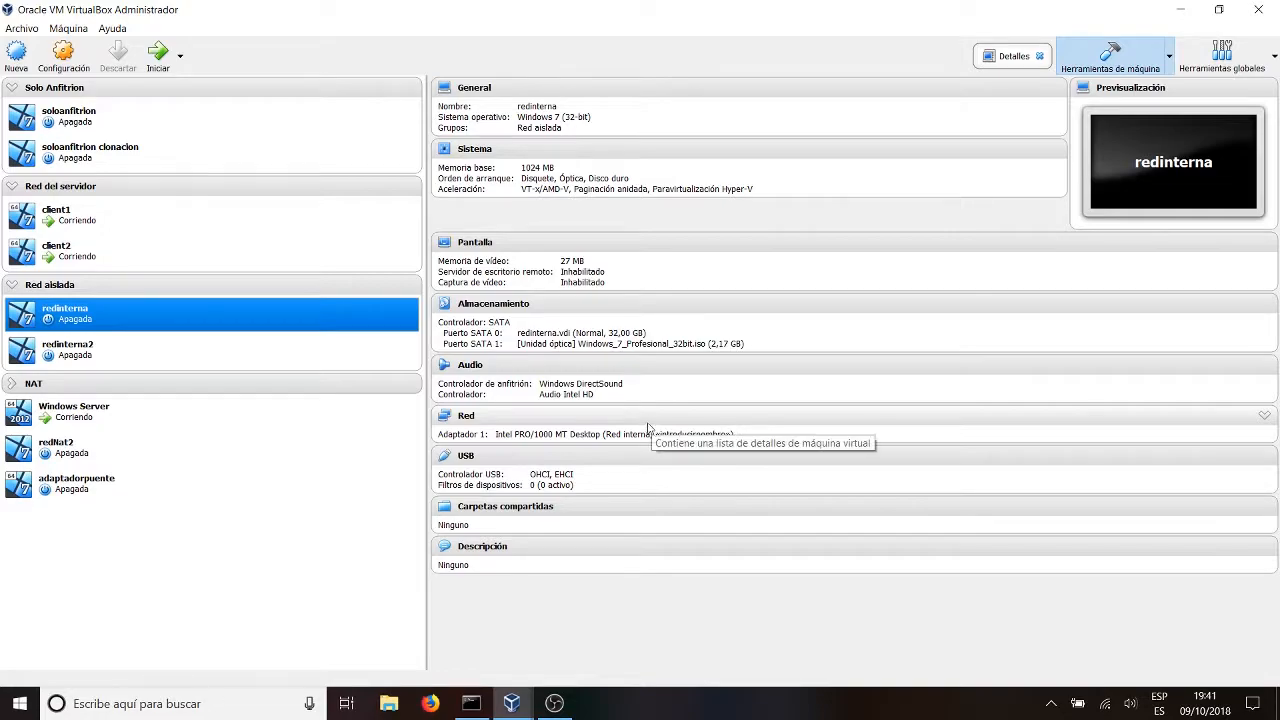
Check redinterna2's network details, then set redinterna's Adaptador 1 back to the internal network redinterna and accept
left_click(276, 354)
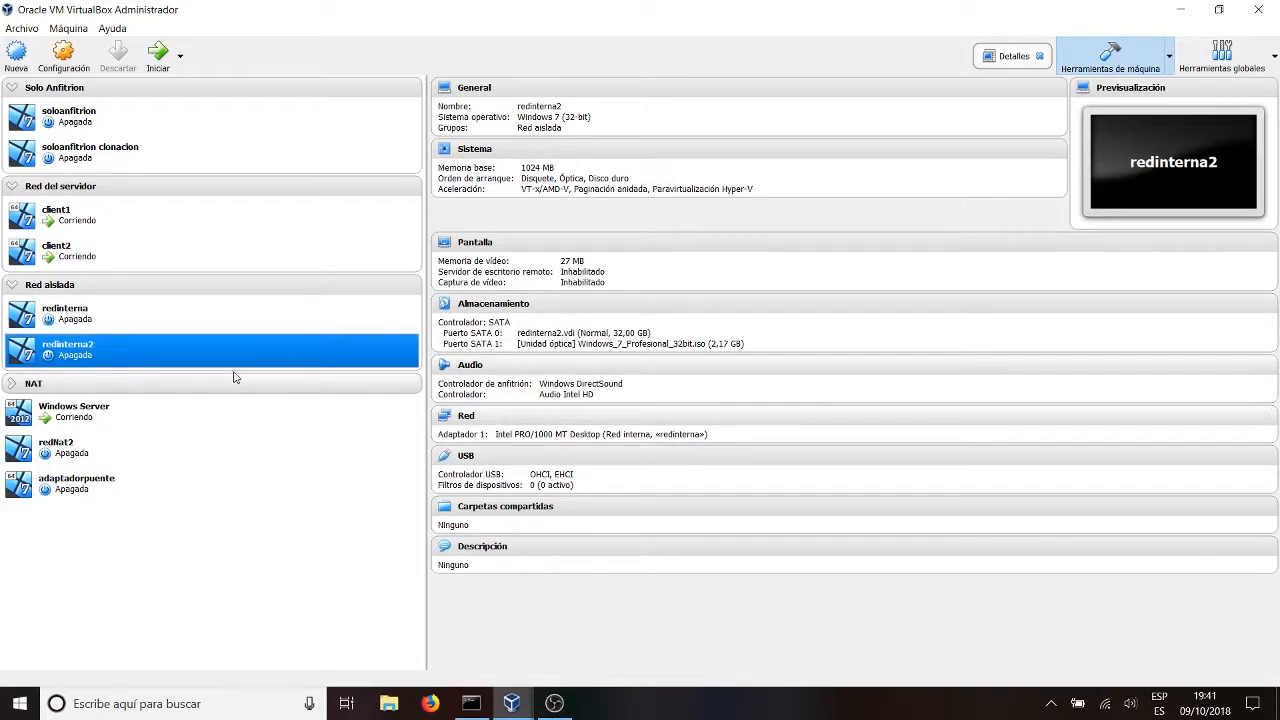
left_click(198, 322)
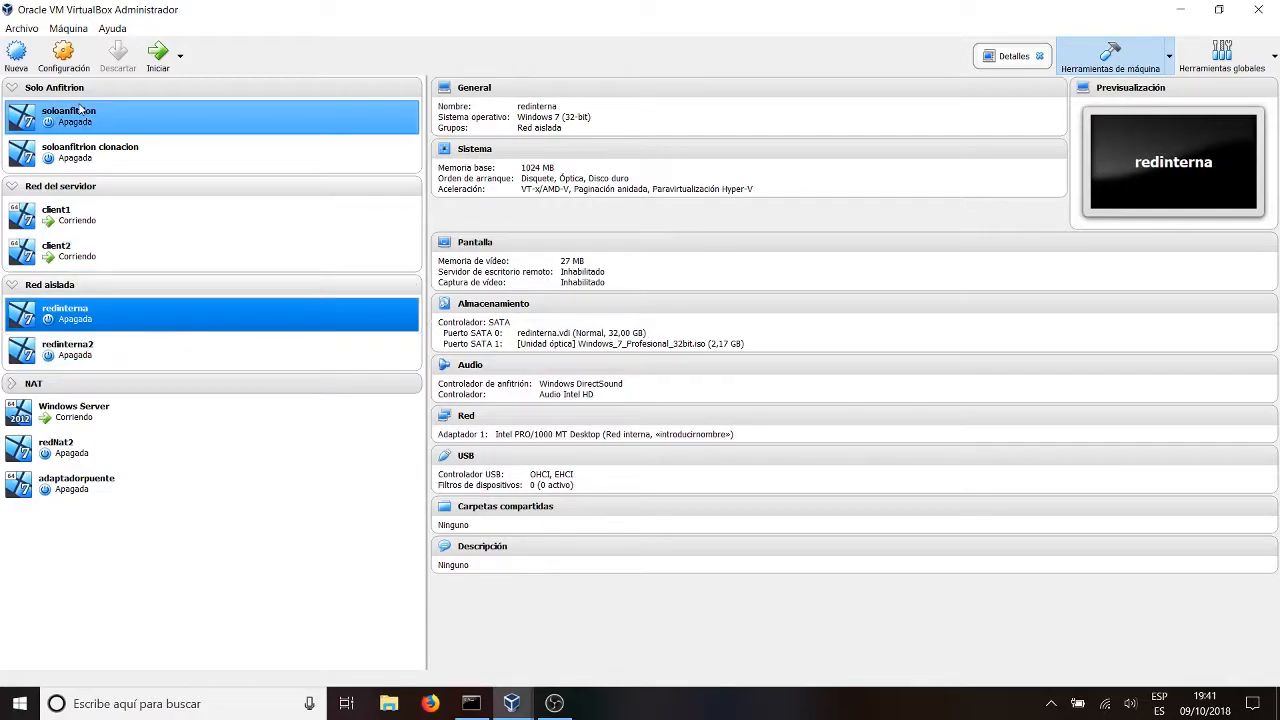
left_click(63, 55)
left_click(445, 340)
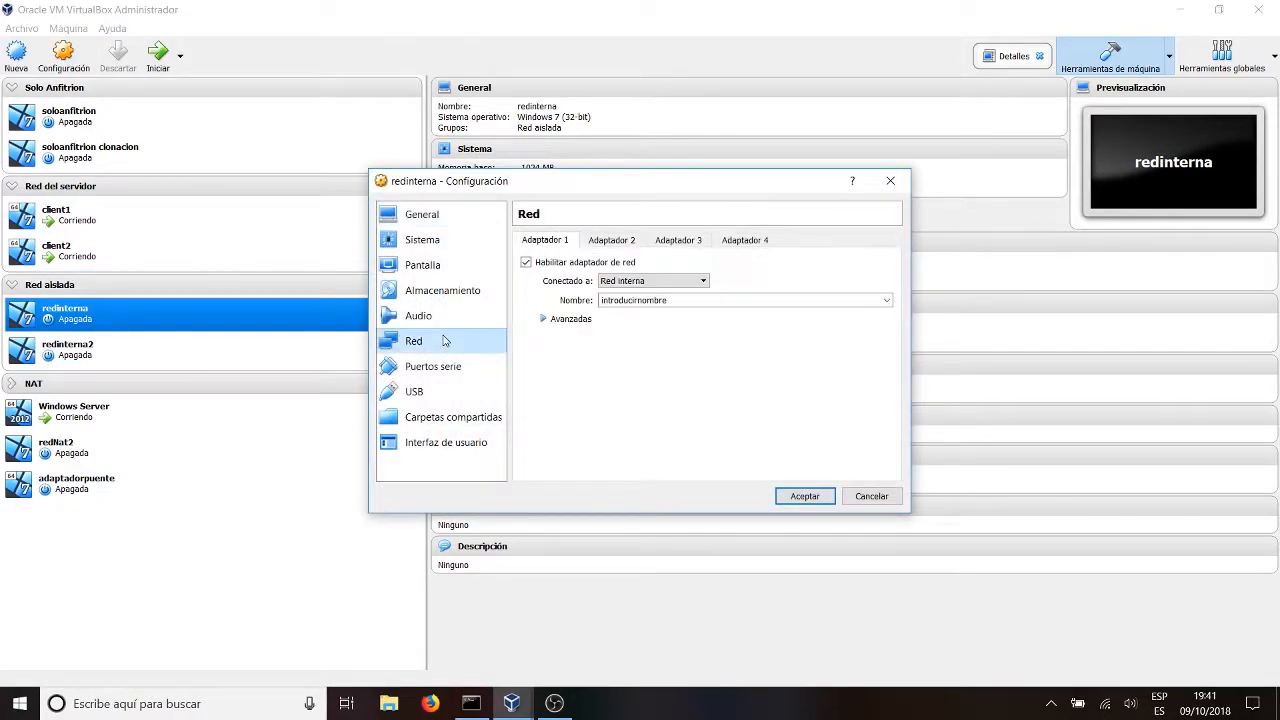
left_click(887, 300)
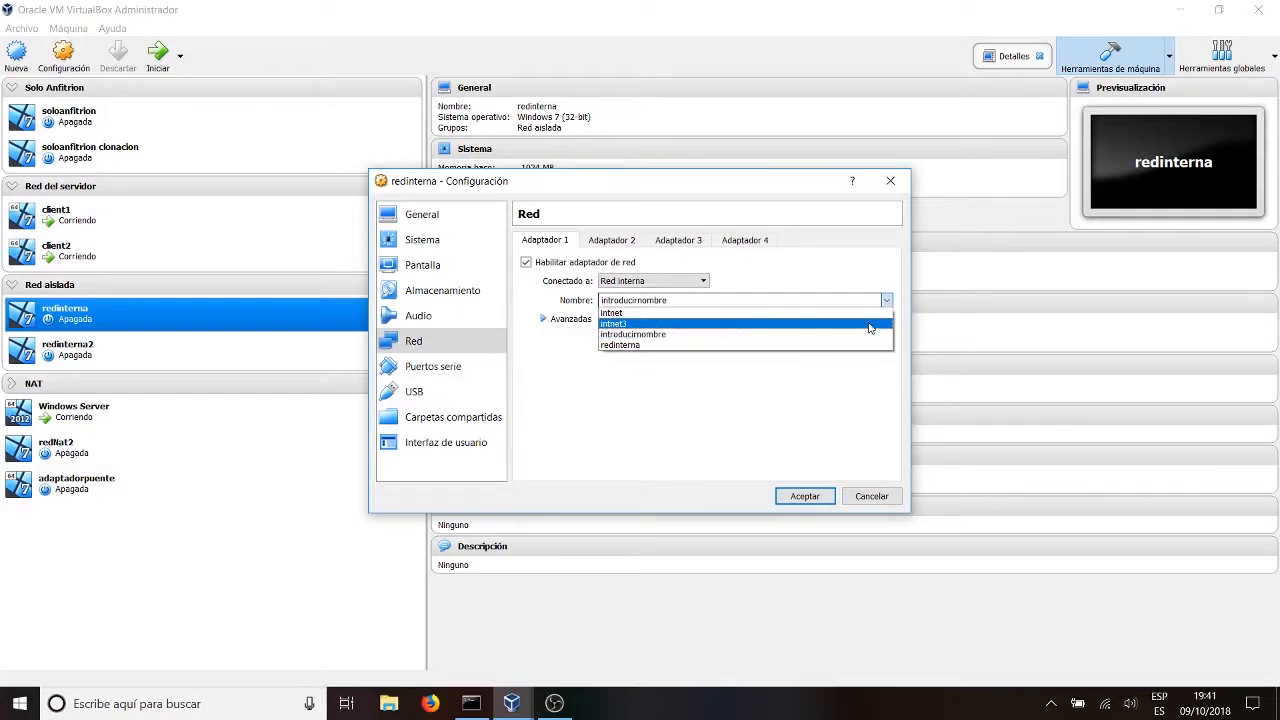
left_click(852, 346)
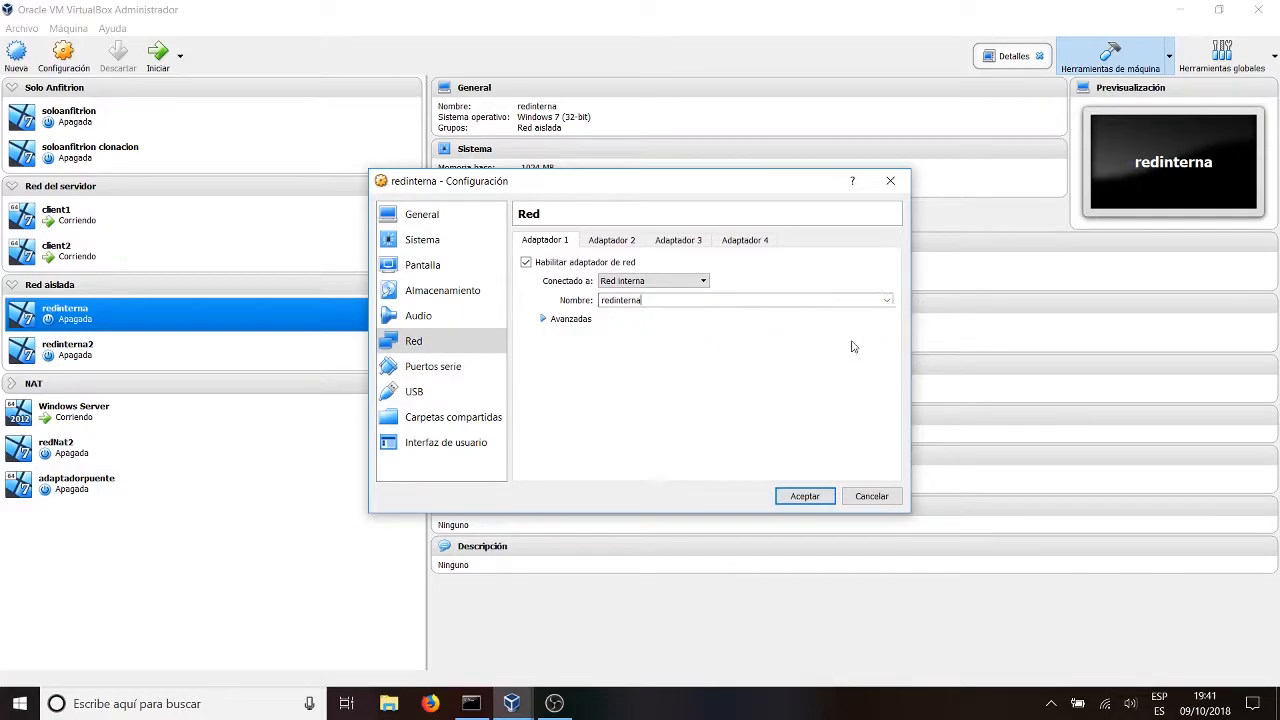
left_click(805, 496)
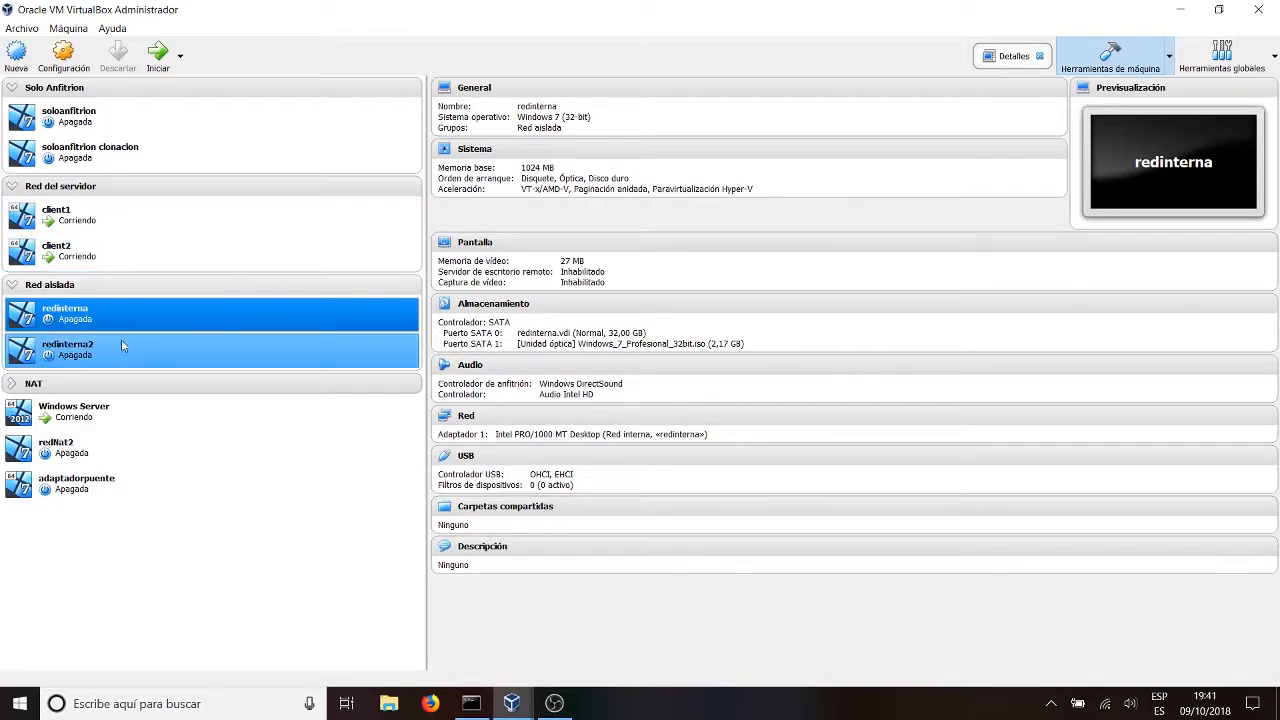
Start the redinterna and redinterna2 machines and snap their windows into the lower right and lower left quarters of the screen
left_click(157, 54)
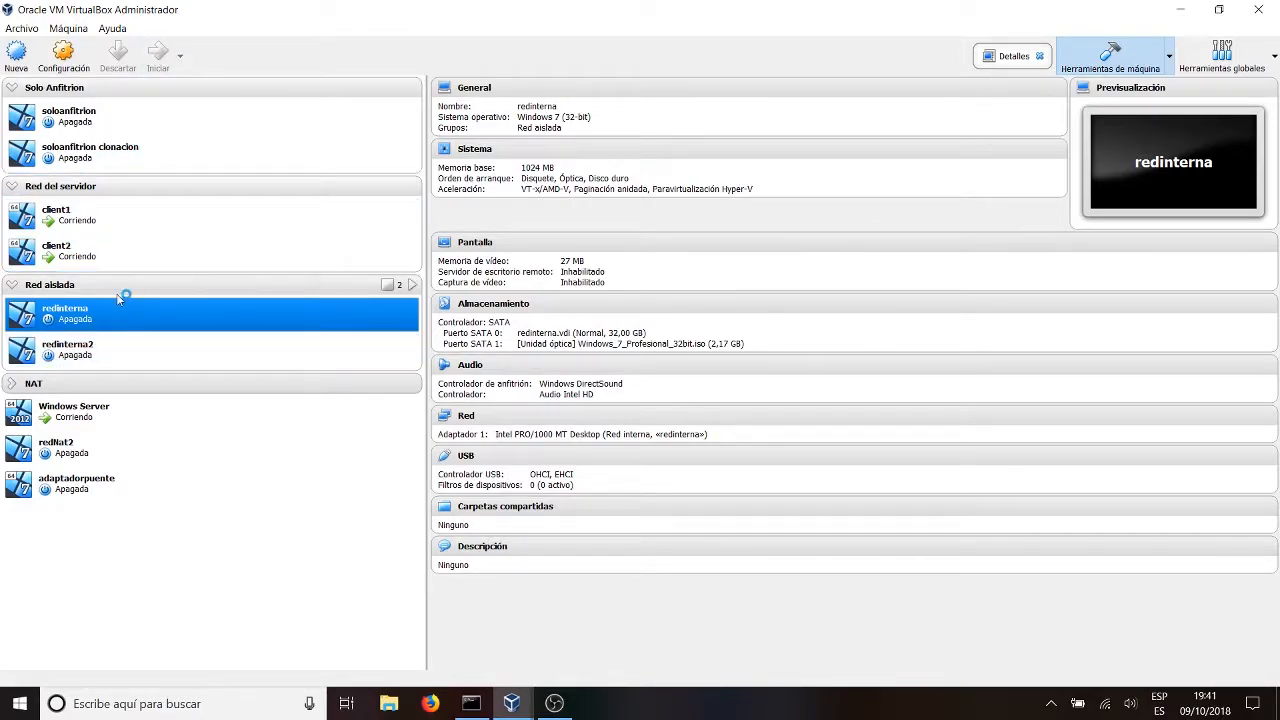
left_click(111, 343)
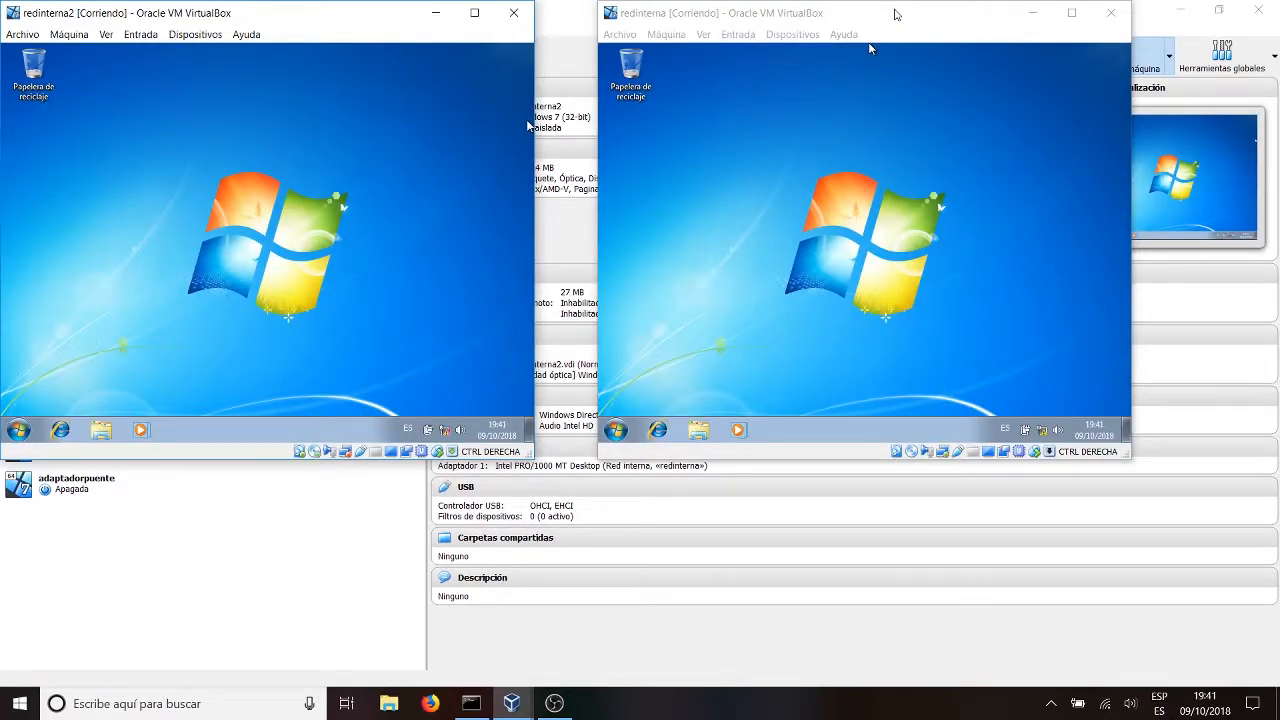
left_click_drag(894, 9, 1279, 687)
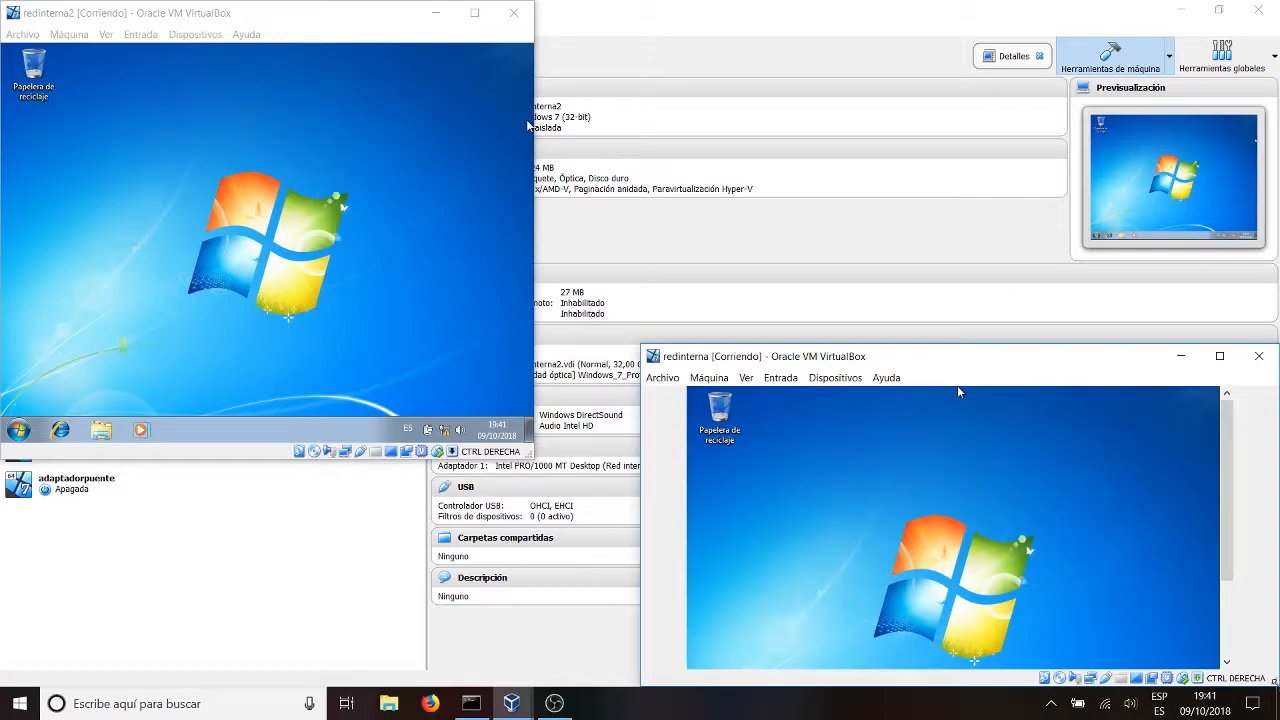
left_click(333, 14)
left_click_drag(335, 14, 2, 686)
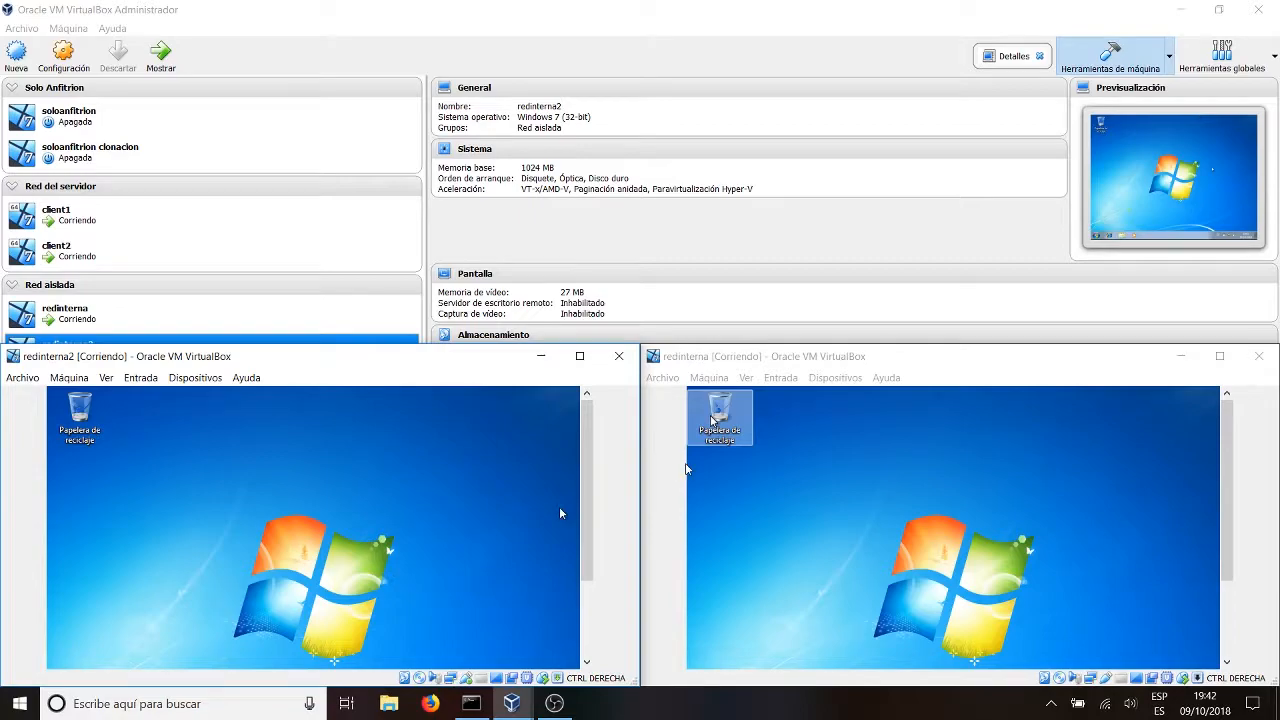
Bring up the client1 and client2 windows and snap them into the upper left and upper right quarters of the screen
left_click(528, 703)
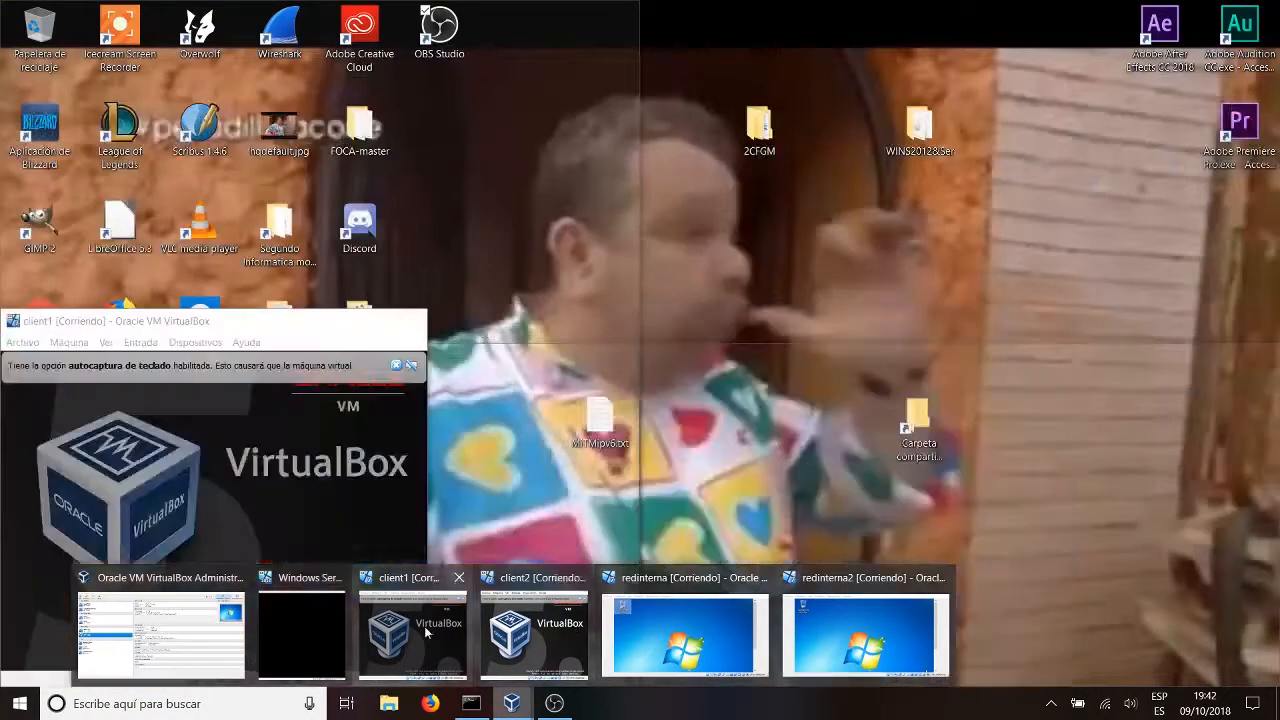
left_click(412, 630)
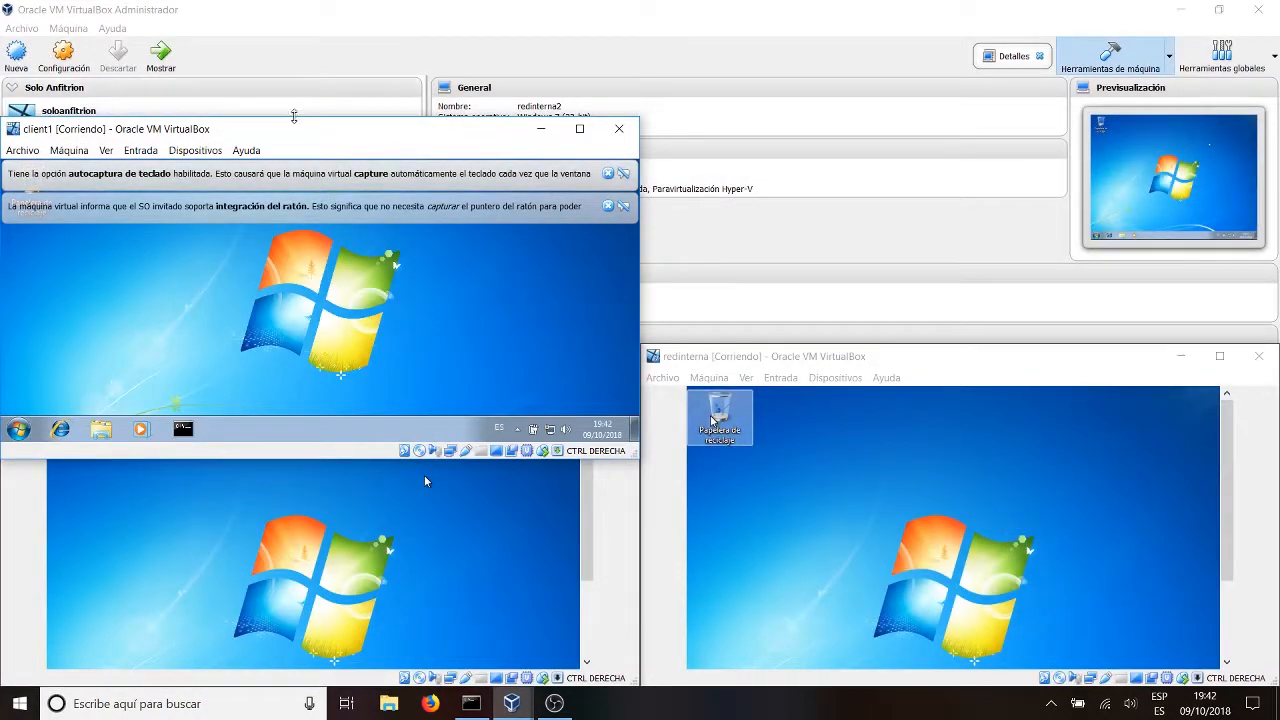
left_click_drag(297, 128, 1, 2)
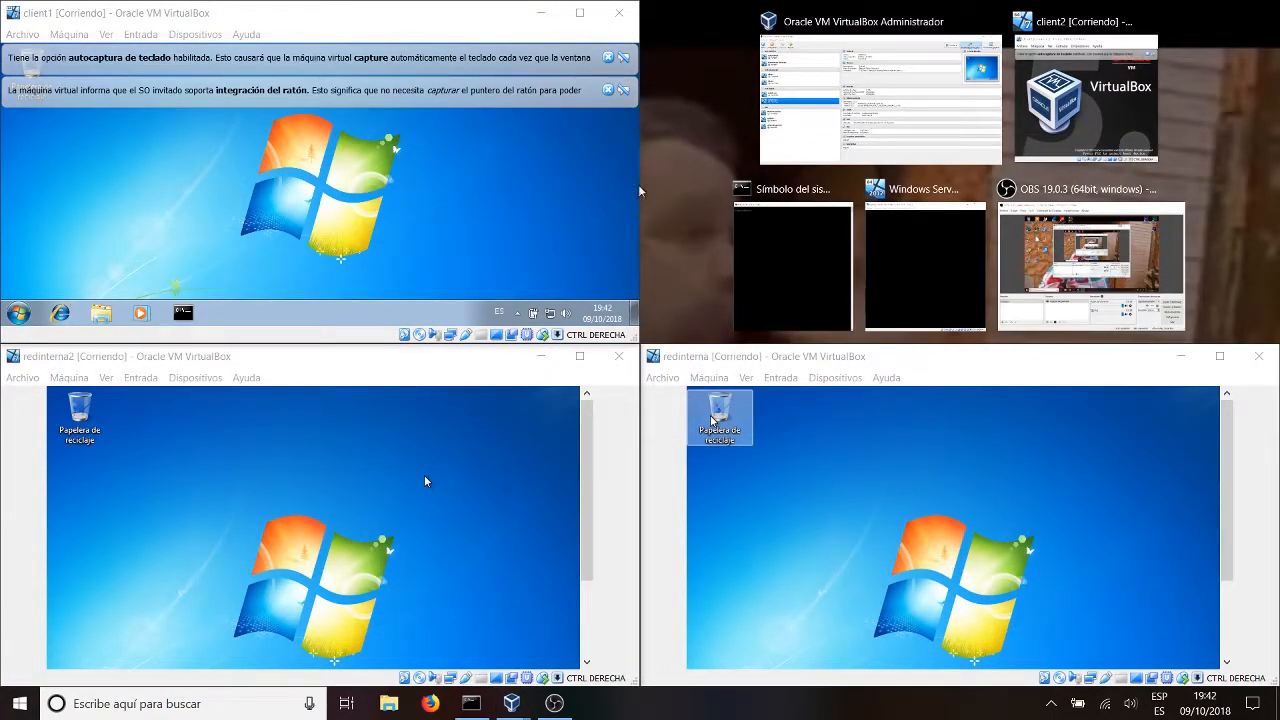
left_click(1086, 98)
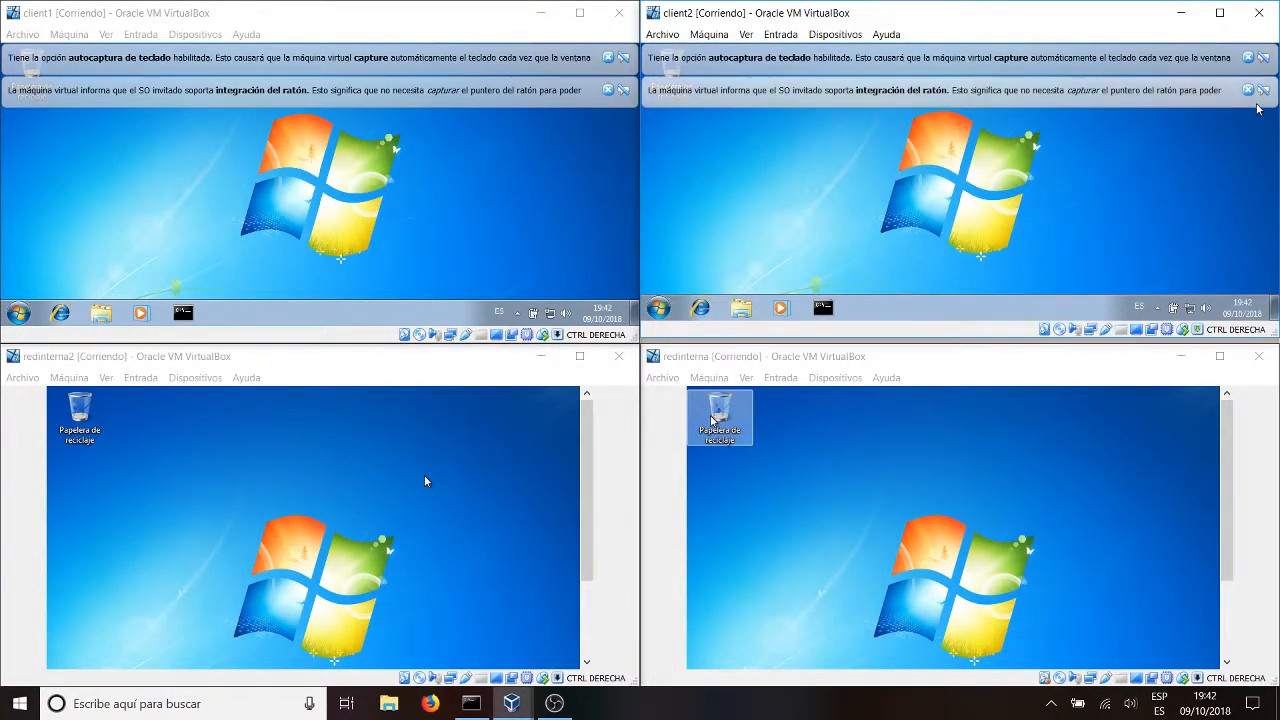
Dismiss the keyboard auto-capture and mouse integration notices in the client2 and client1 windows
left_click(1247, 90)
left_click(1248, 58)
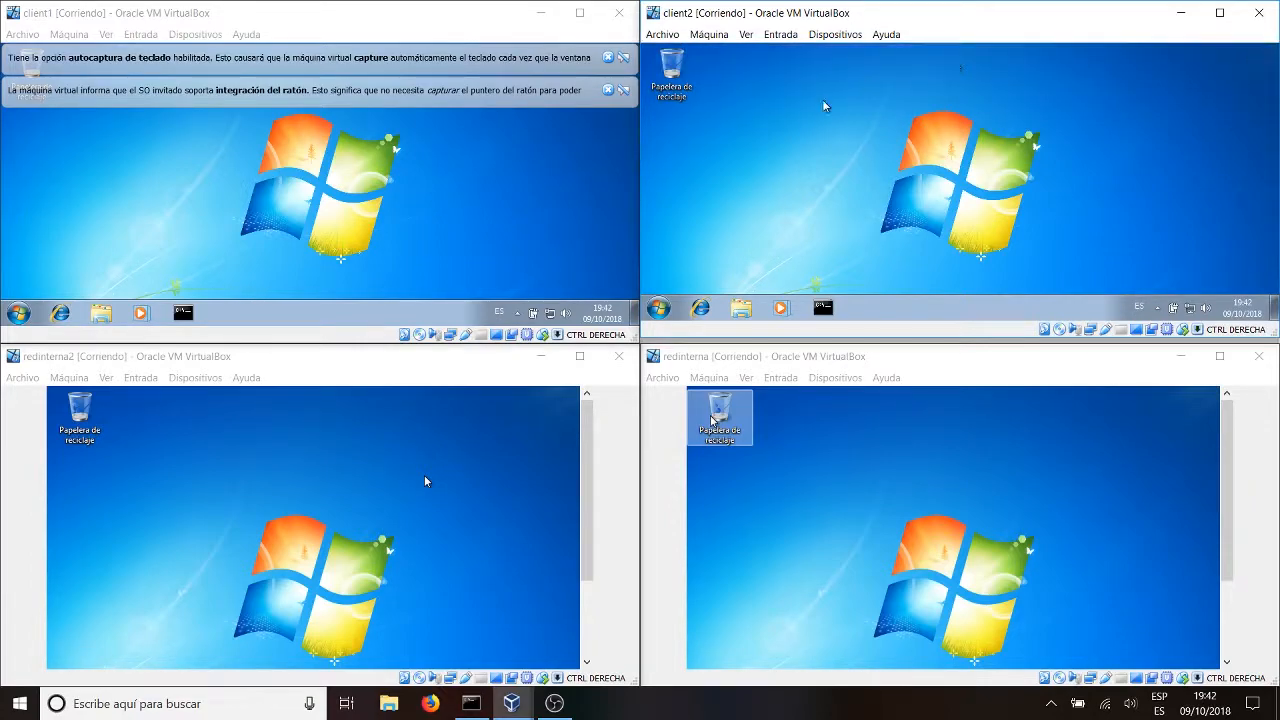
left_click(608, 90)
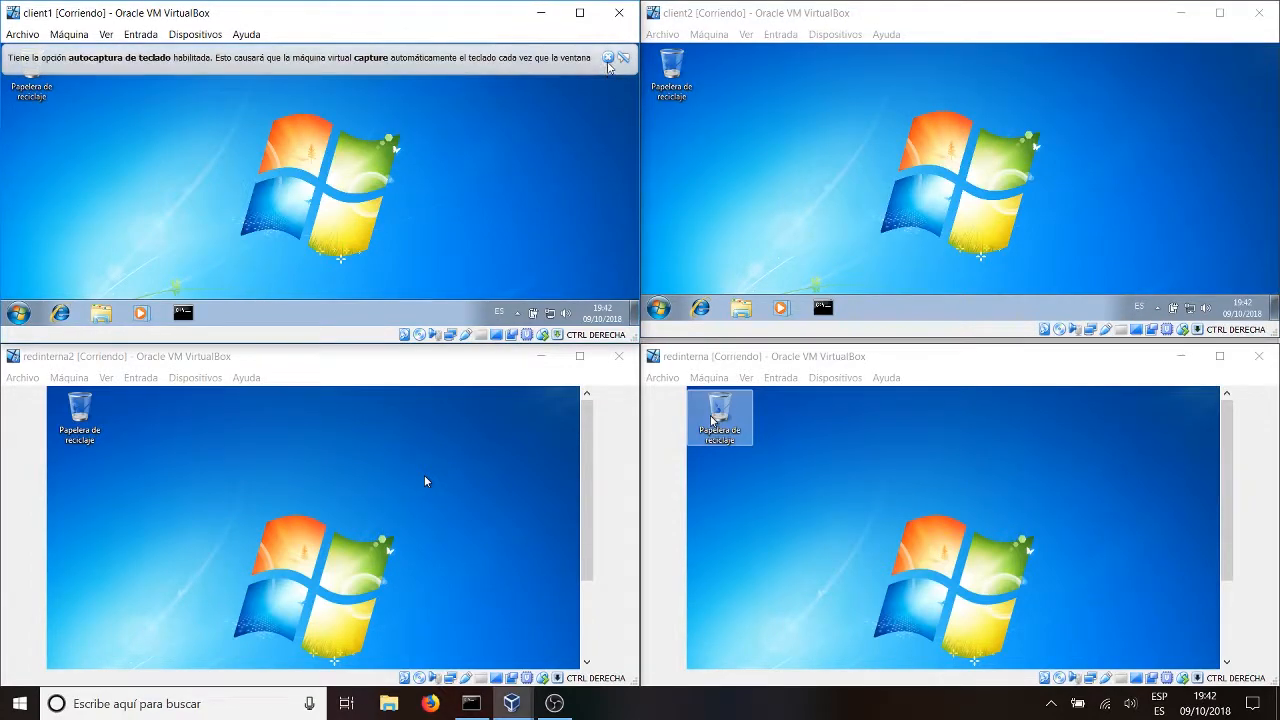
left_click(608, 60)
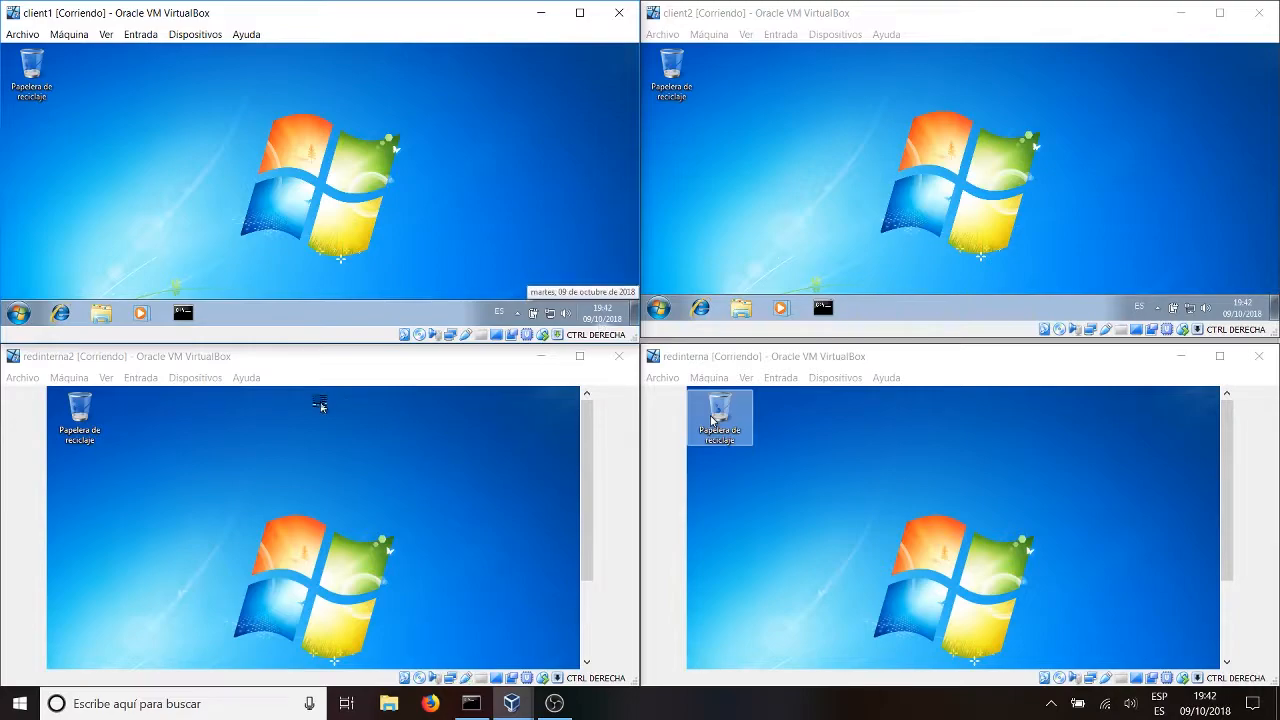
Open a command prompt with cmd in the redinterna machine and close its stray Explorer window
left_click_drag(590, 517, 583, 611)
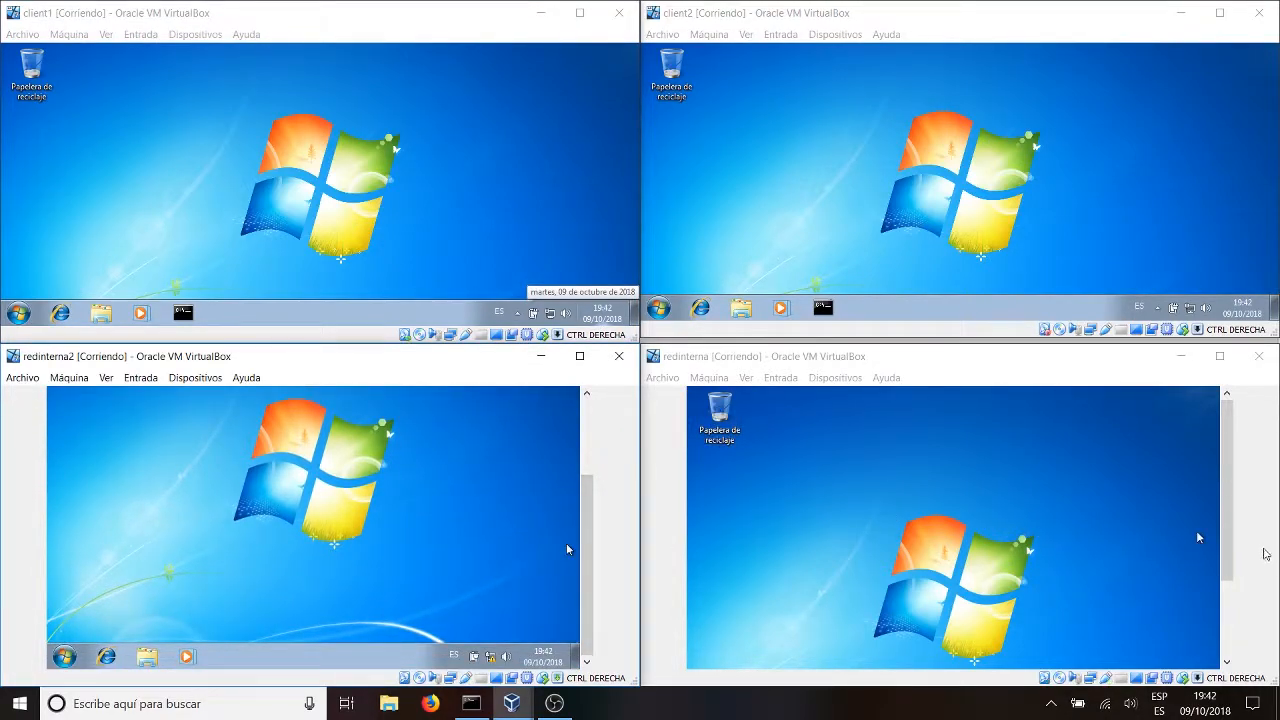
left_click_drag(1224, 527, 1226, 620)
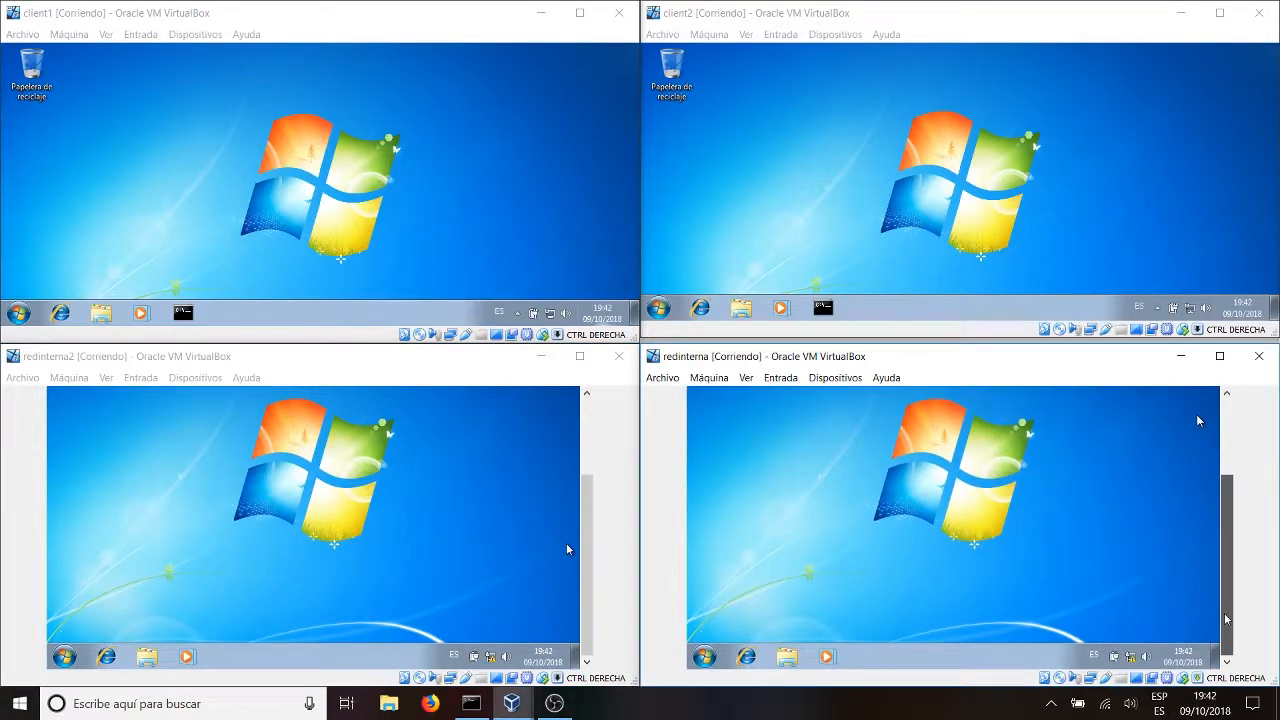
left_click(705, 656)
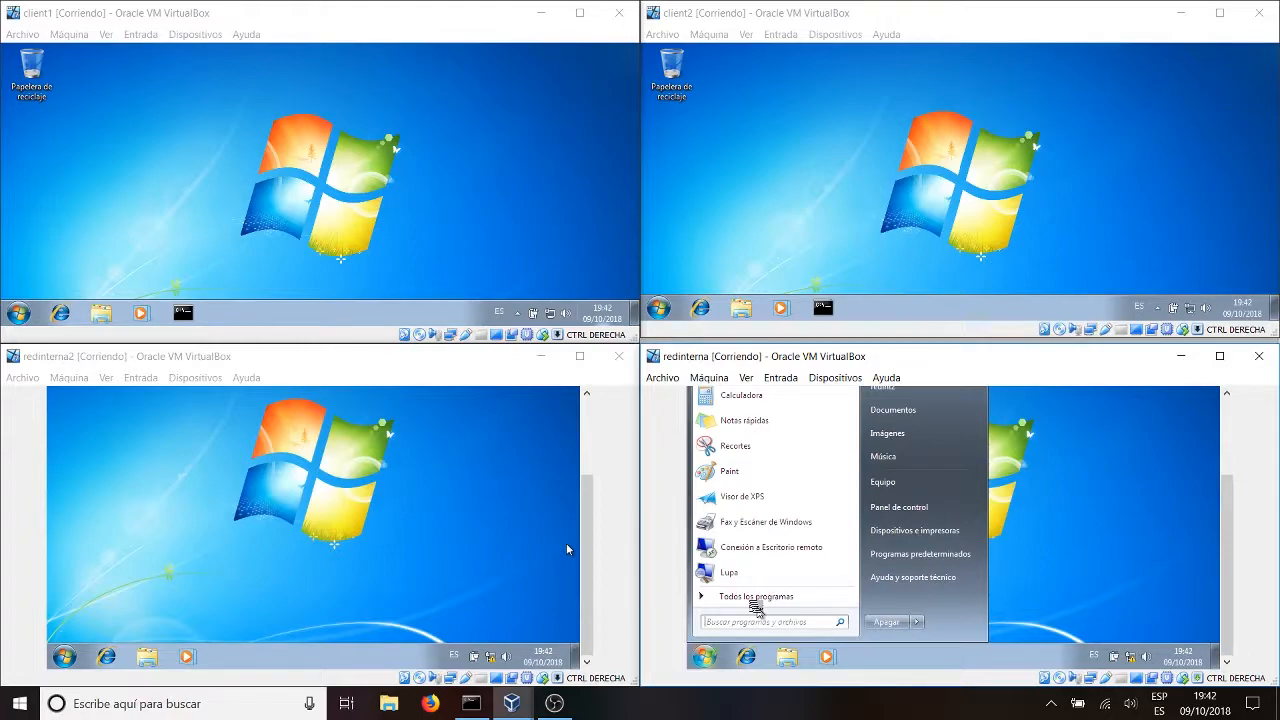
type("cmd")
key("Return")
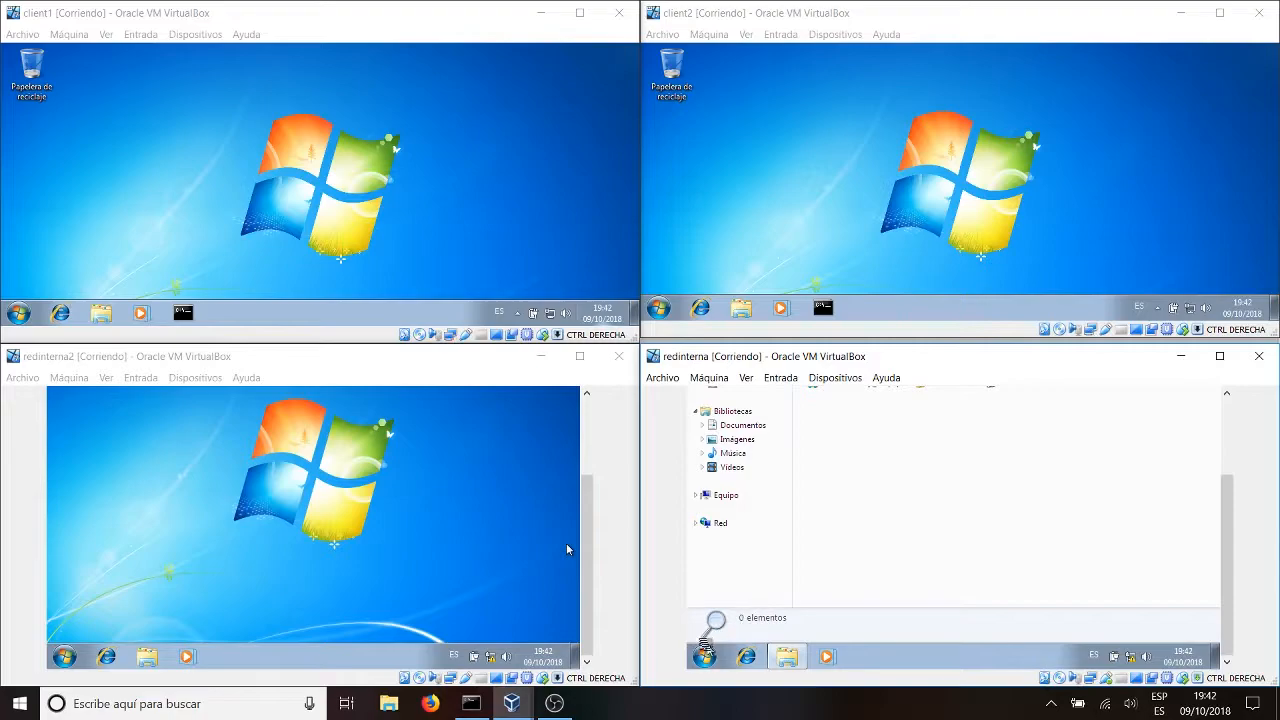
left_click(705, 652)
type("cmd")
key("Return")
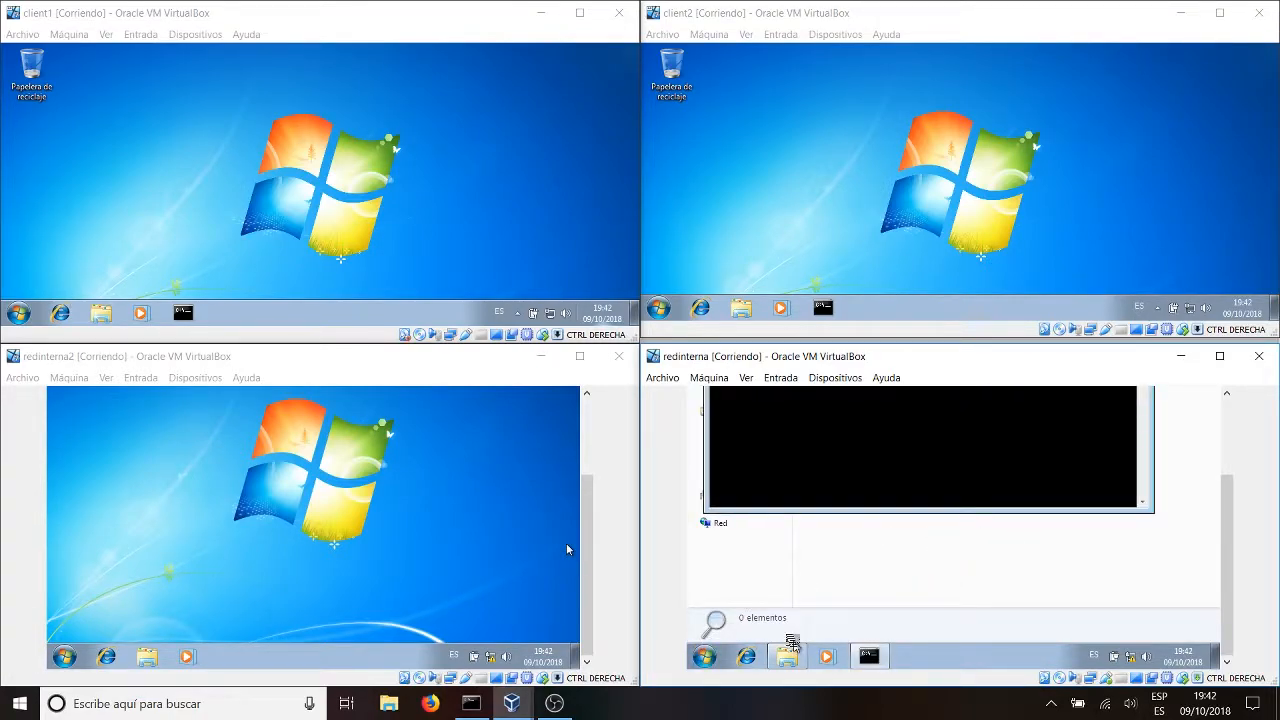
right_click(788, 656)
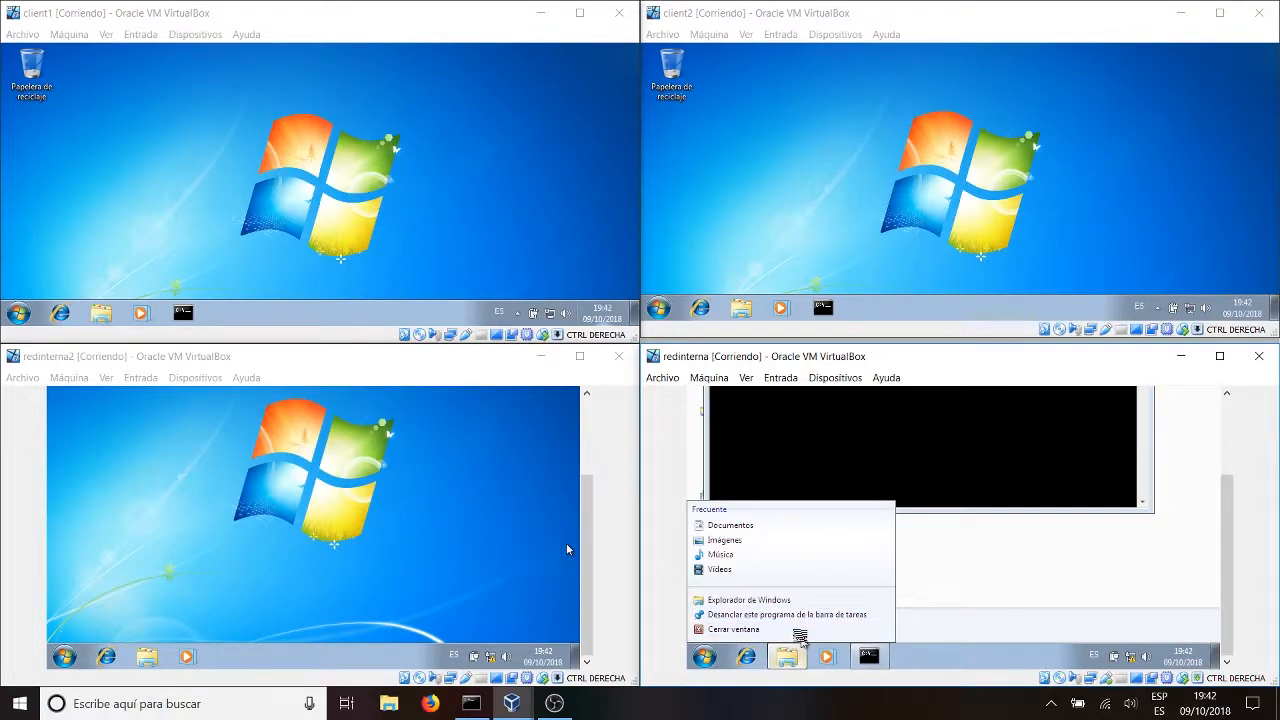
left_click(798, 629)
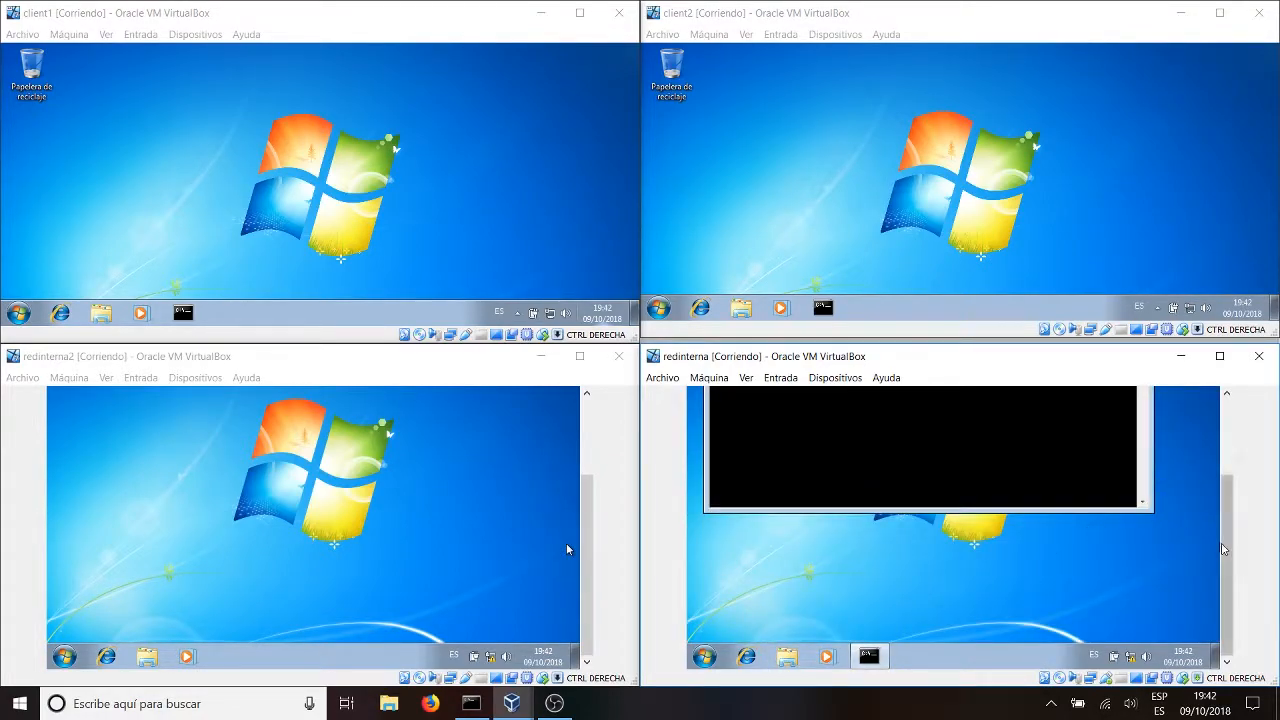
left_click_drag(1228, 545, 1231, 470)
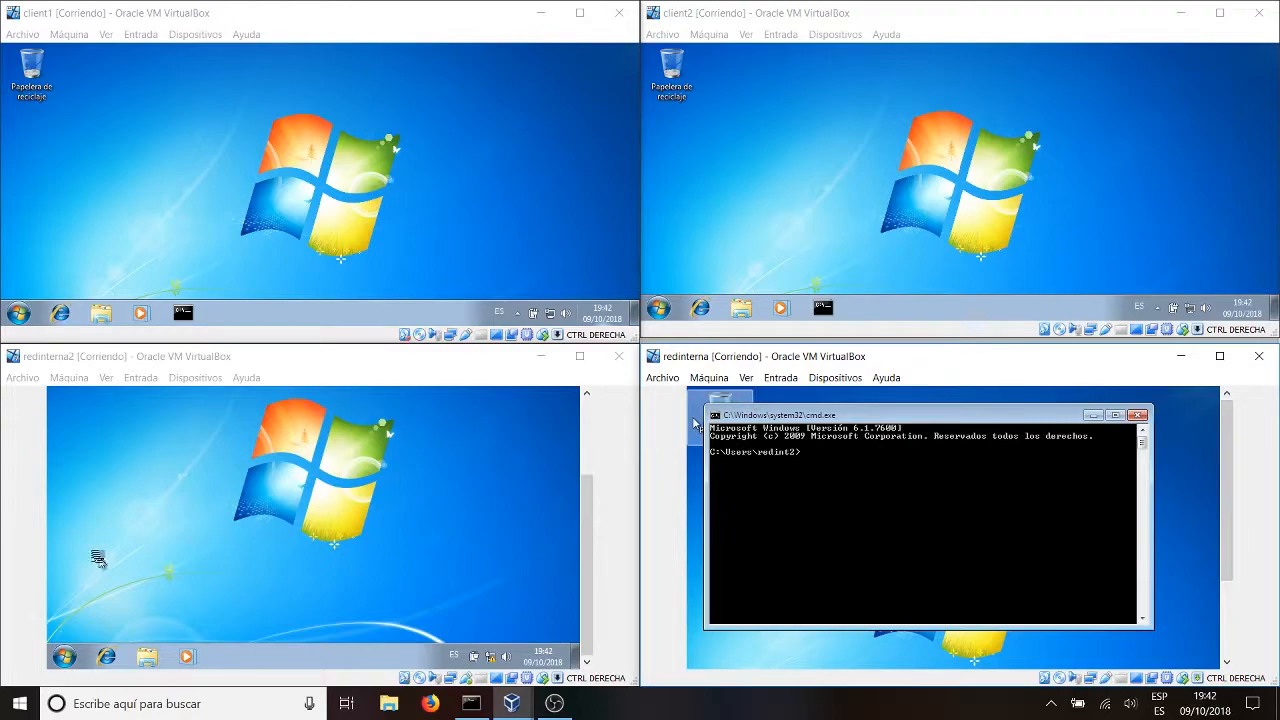
Open a command prompt with cmd in the redinterna2 machine and bring its whole window into view
left_click(58, 652)
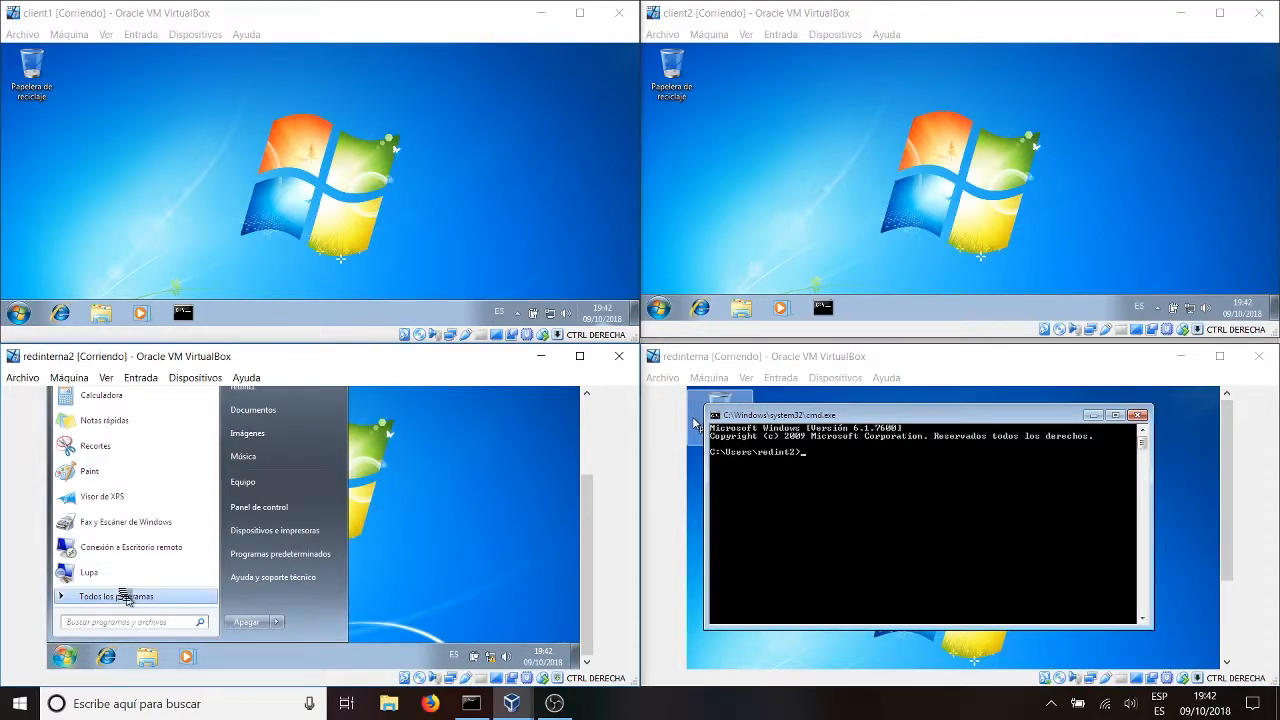
type("cmd")
key("Return")
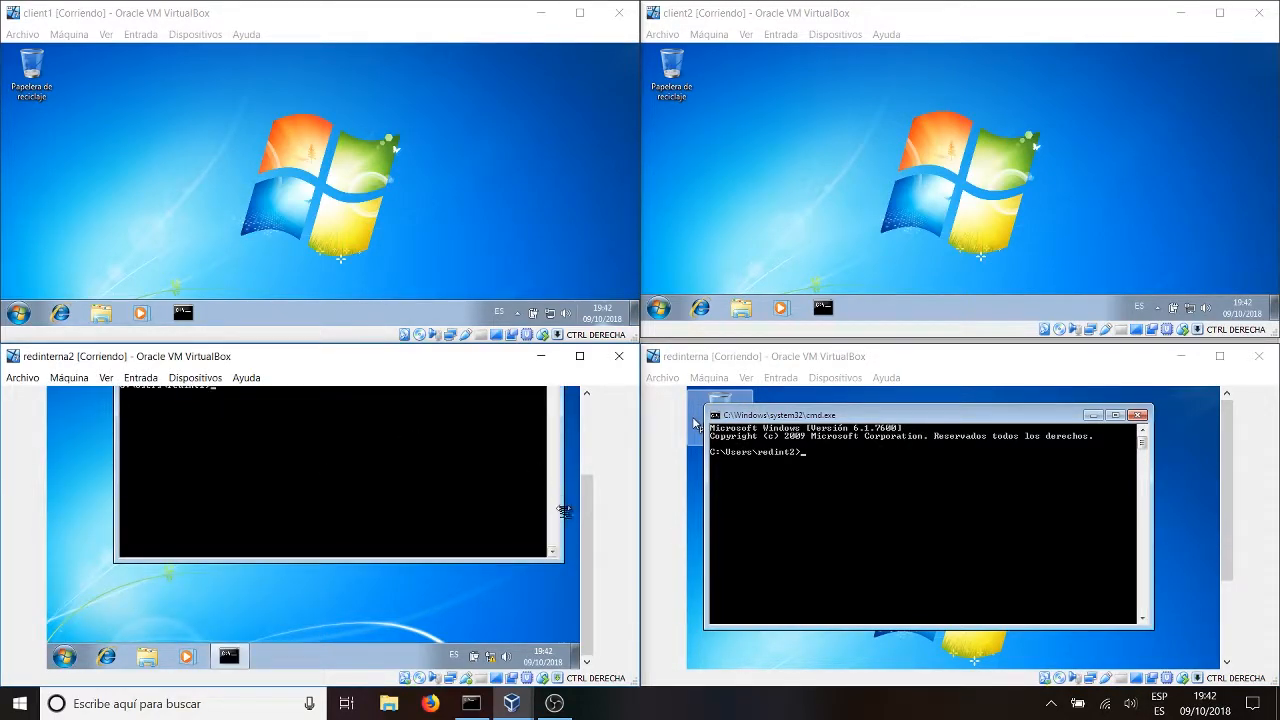
right_click(592, 460)
left_click(587, 498)
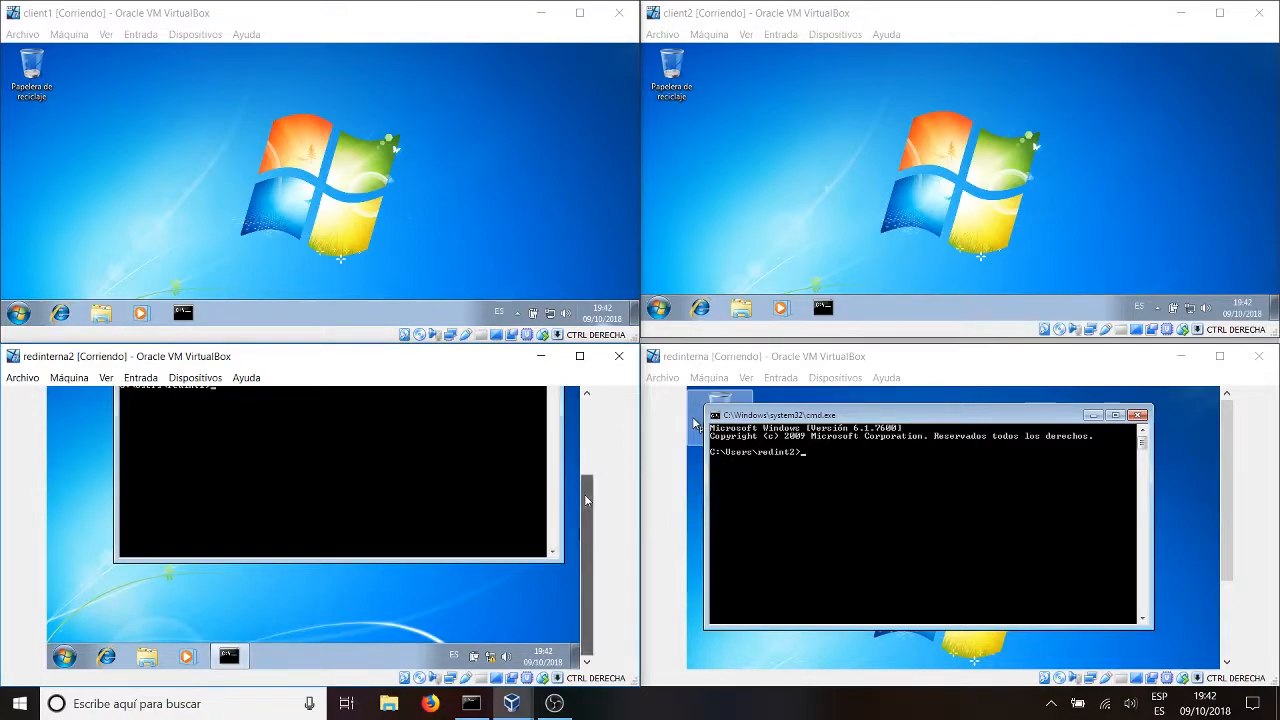
left_click_drag(587, 500, 587, 431)
Run ipconfig in the command prompts of redinterna and redinterna2 to list their IP configurations
left_click(787, 494)
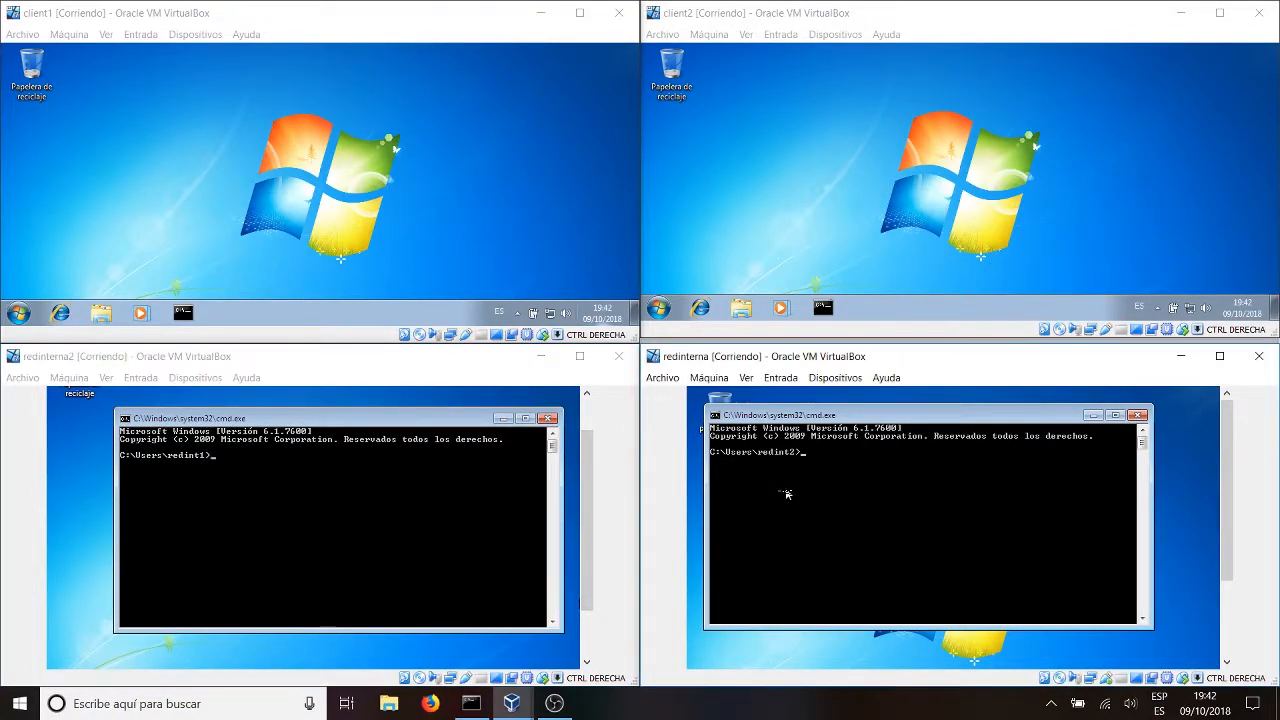
type("ipconfig")
key("Return")
left_click(349, 490)
type("ip")
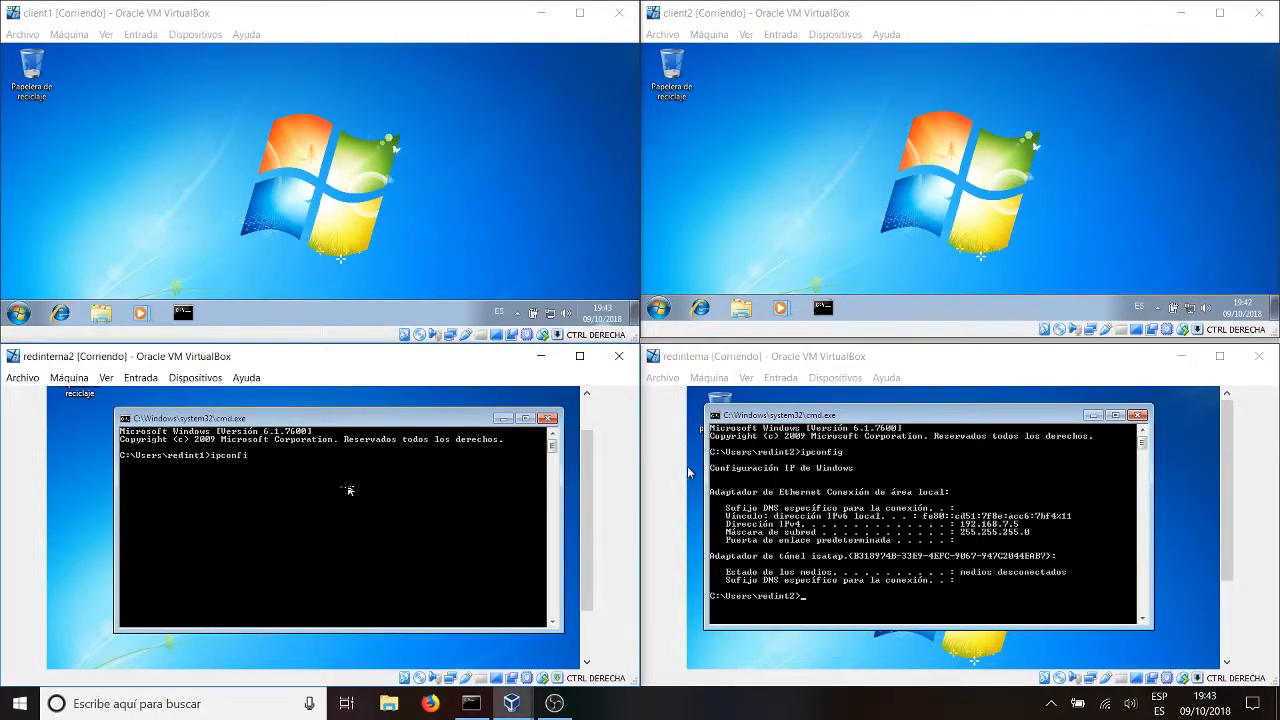
key("Return")
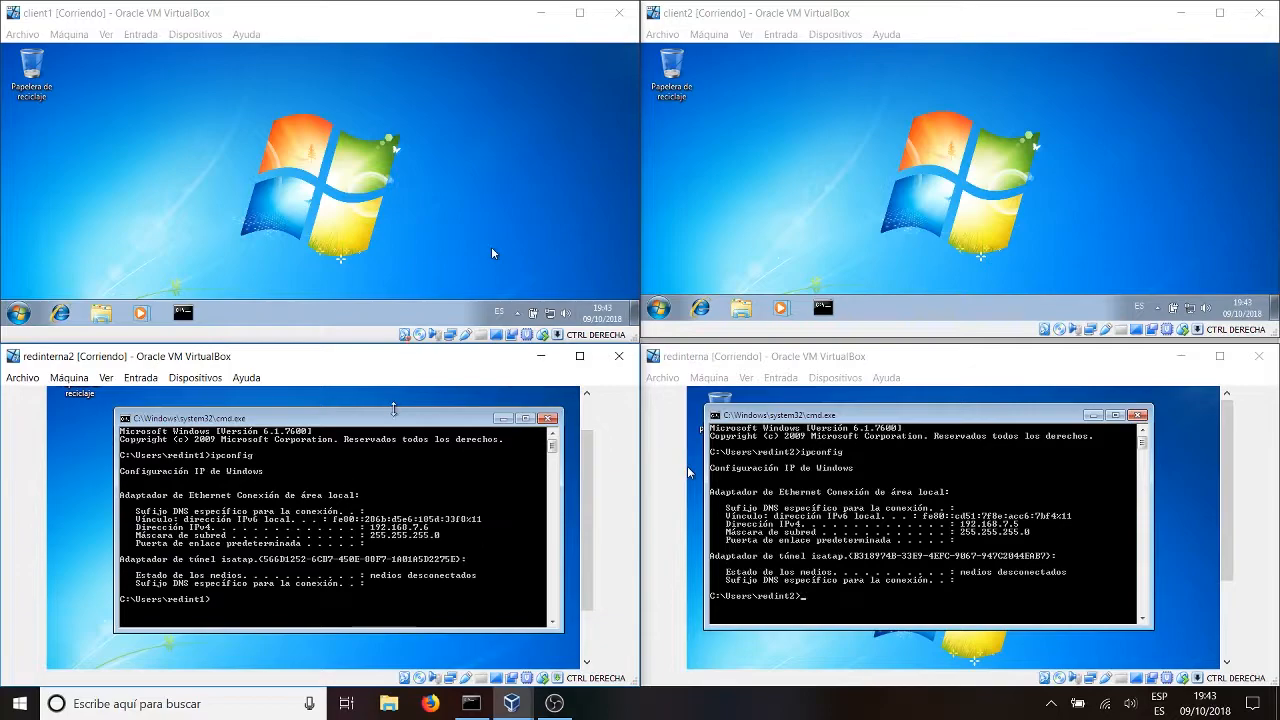
Bring up the command prompts of client1 and client2 and run ipconfig in each
left_click(199, 313)
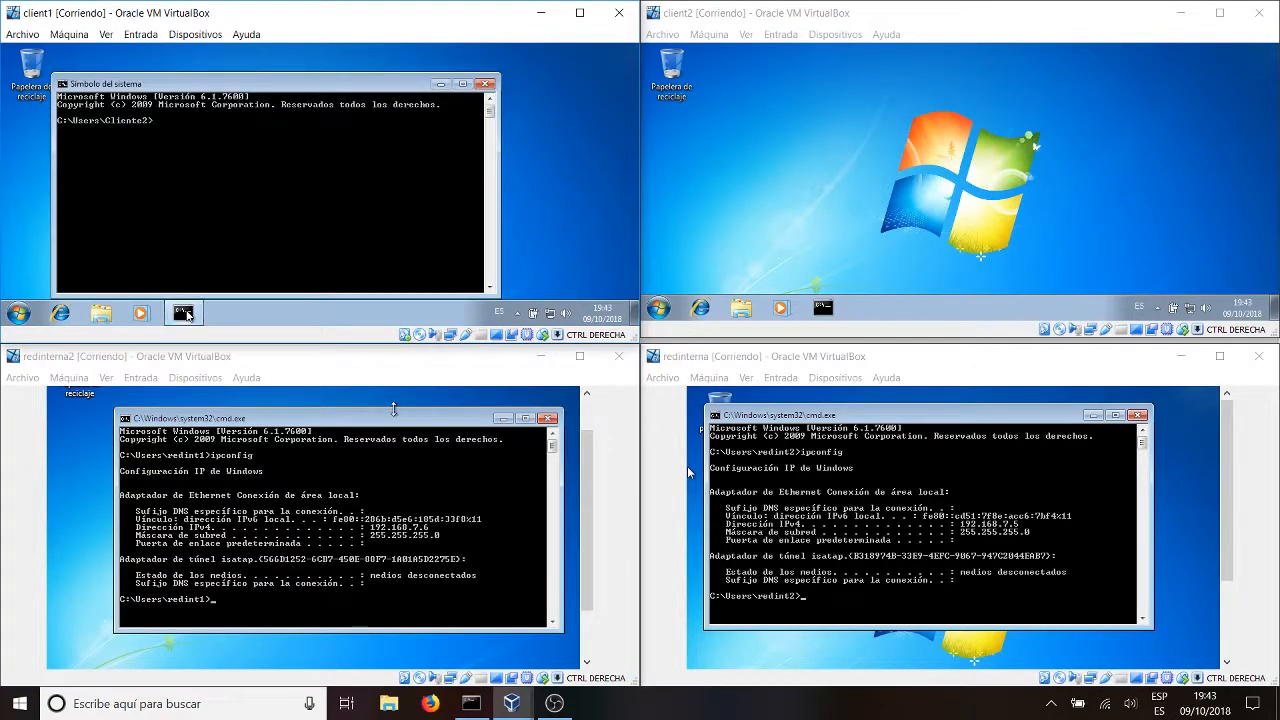
type("ipconfig")
key("Return")
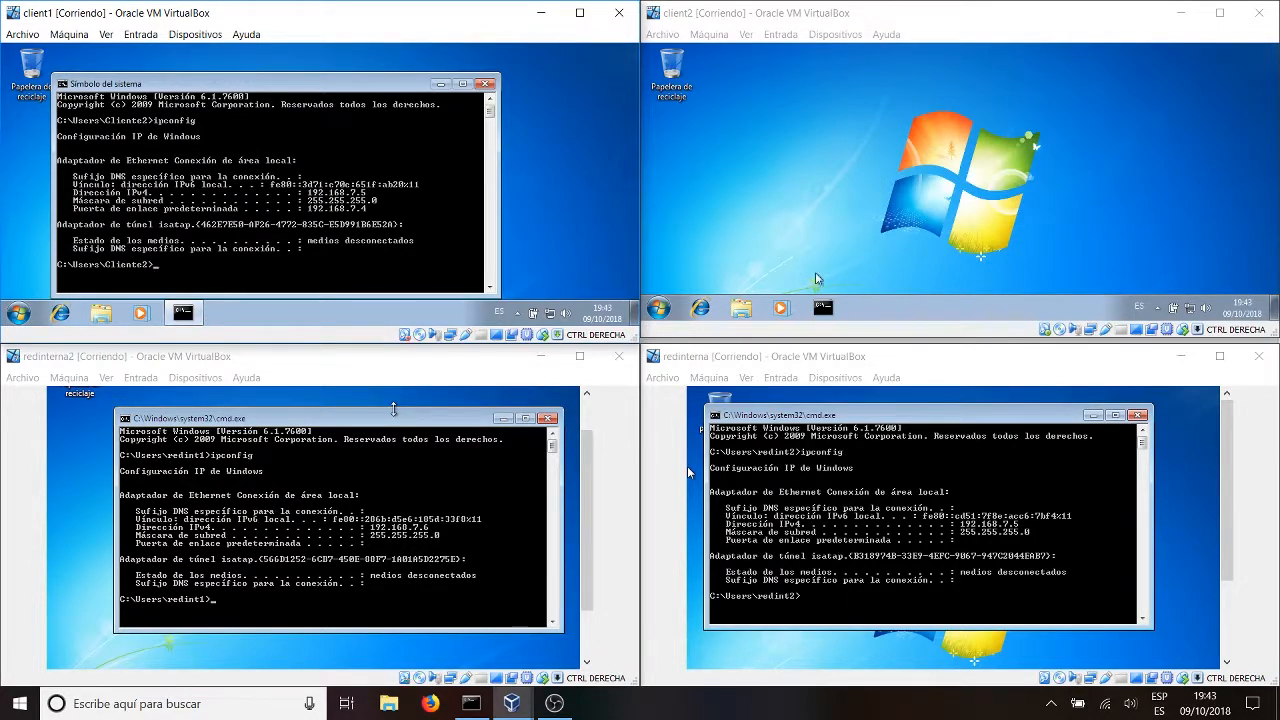
left_click(821, 305)
type("ipconfig")
key("Return")
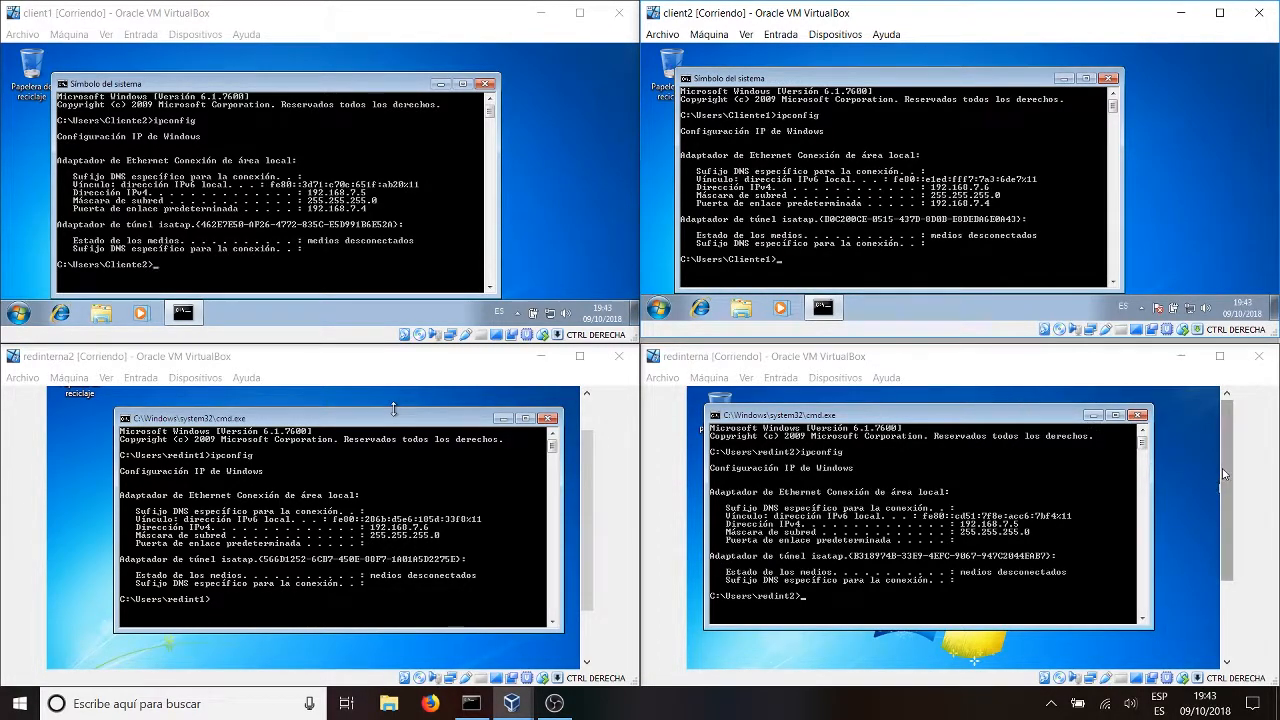
Swap the two internal-network windows so redinterna fills the lower left quarter and redinterna2 the lower right, with both command prompts in view
left_click_drag(1223, 469, 1223, 473)
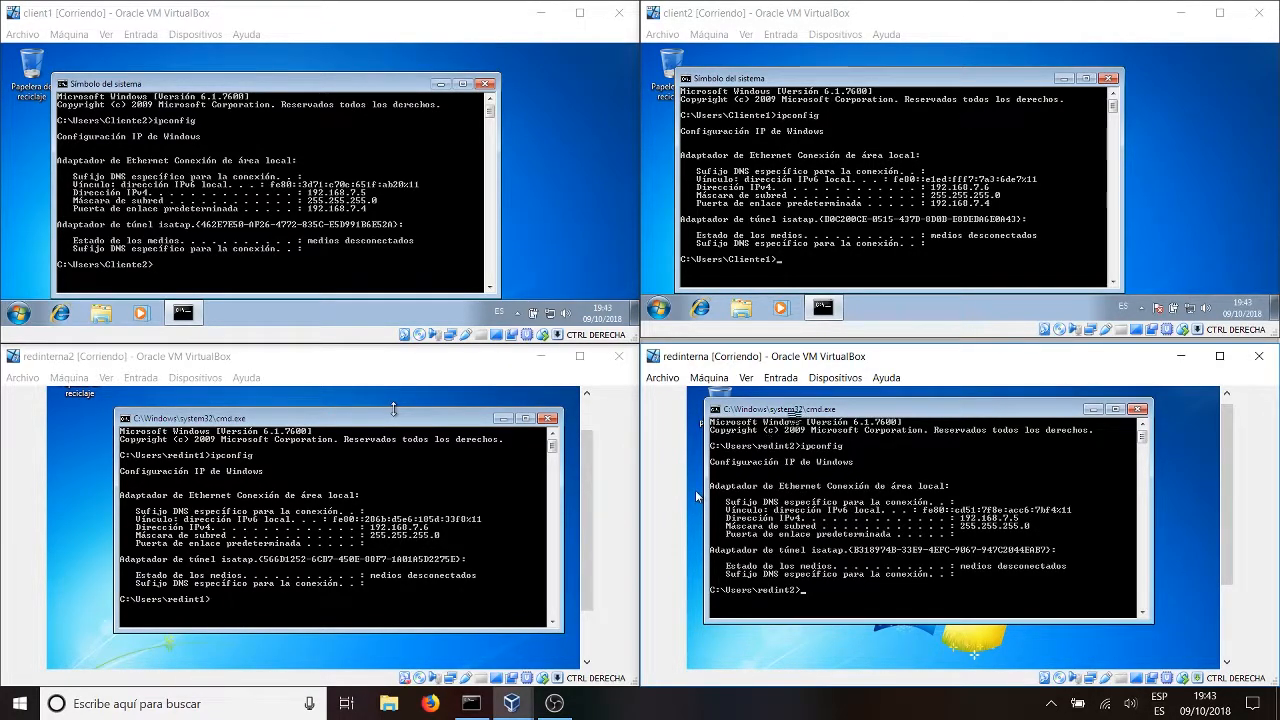
left_click_drag(402, 358, 800, 524)
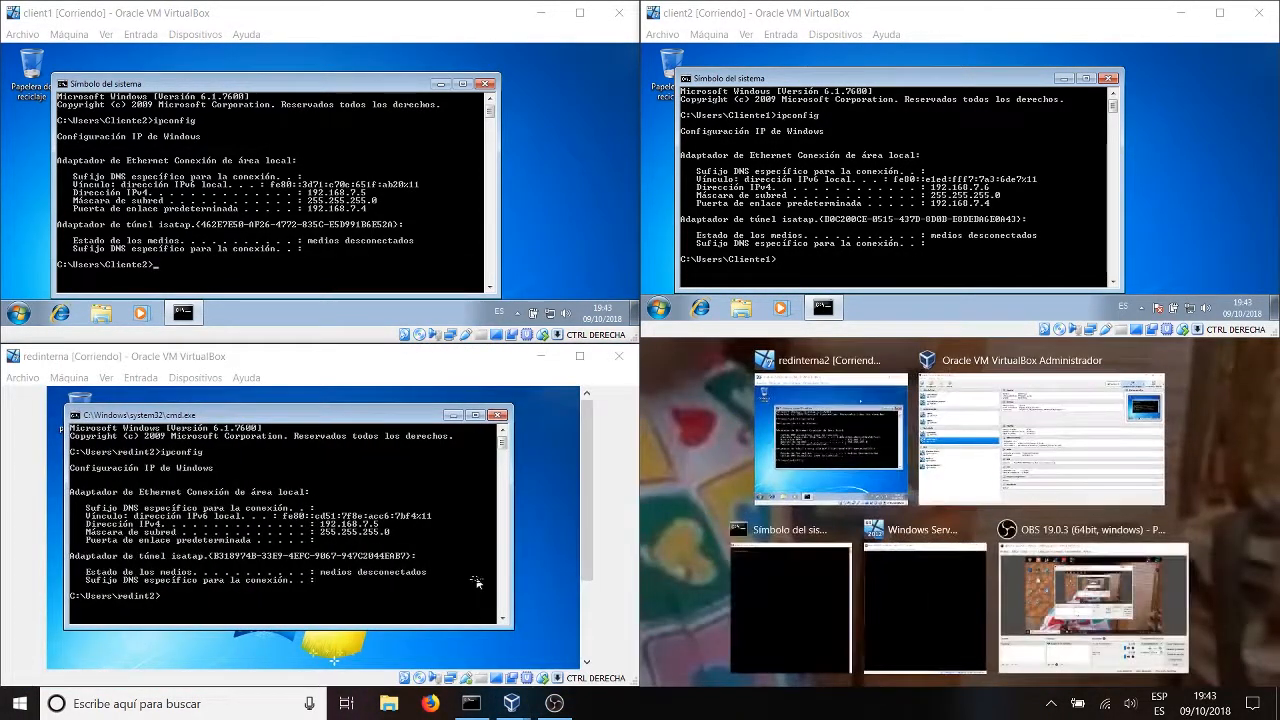
left_click(814, 477)
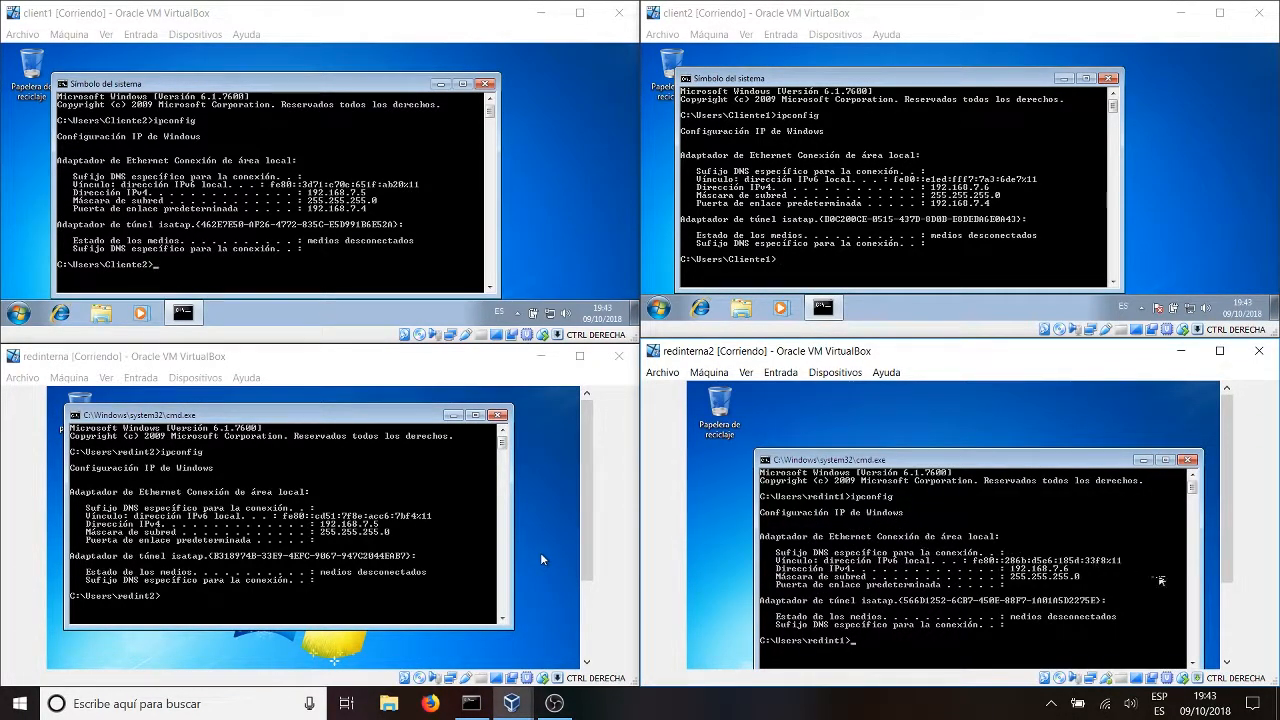
left_click_drag(1232, 485, 1232, 512)
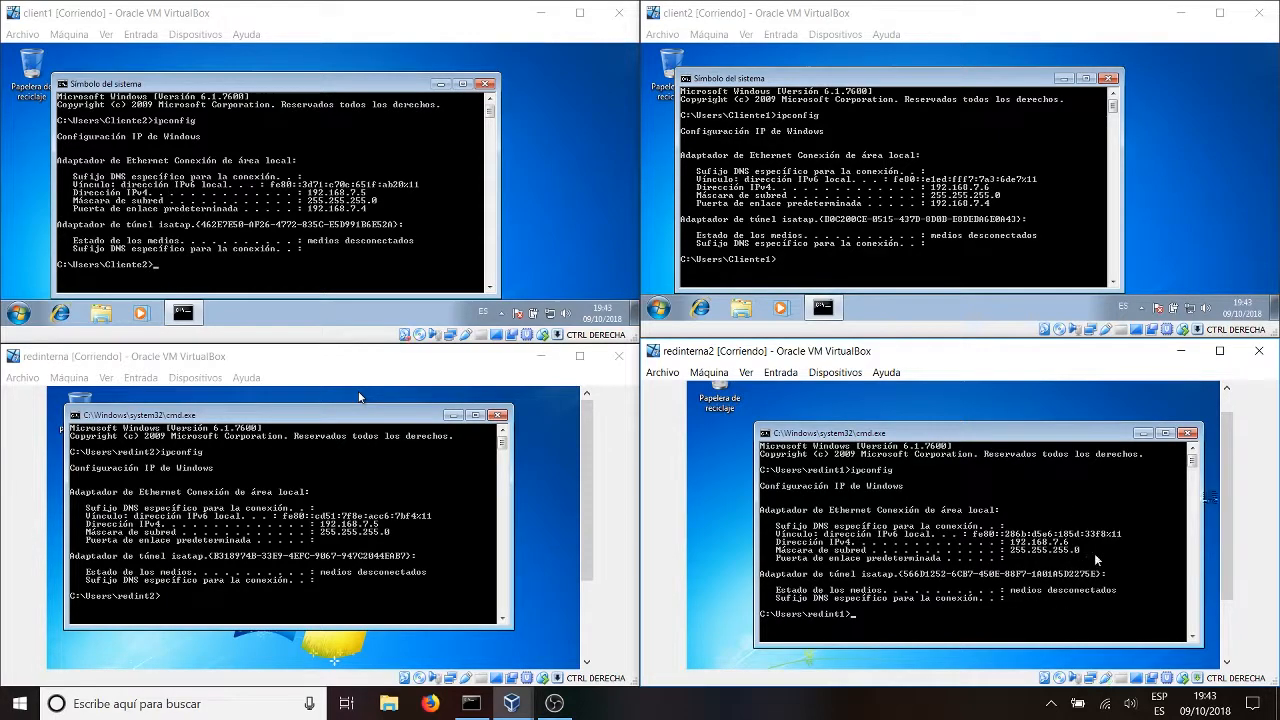
left_click_drag(1237, 493, 1234, 546)
left_click_drag(1231, 516, 1231, 512)
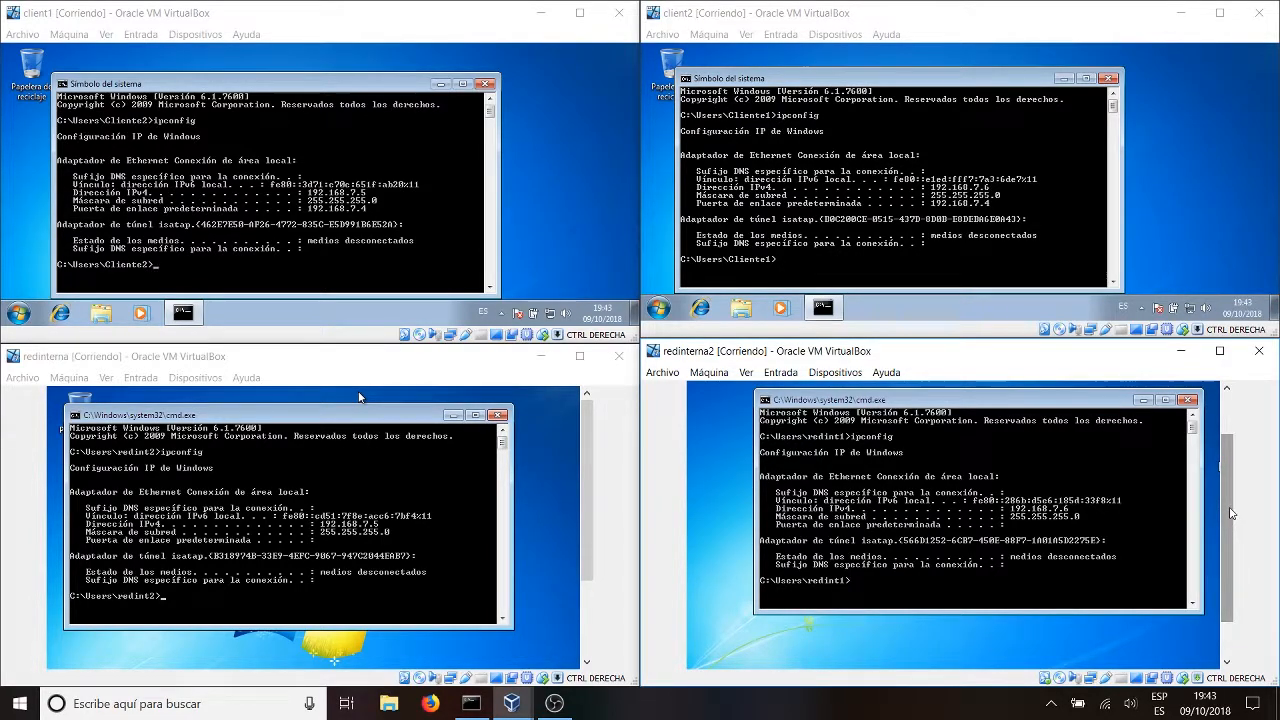
Ping 192.168.7.6 from the client1 command prompt
left_click(252, 272)
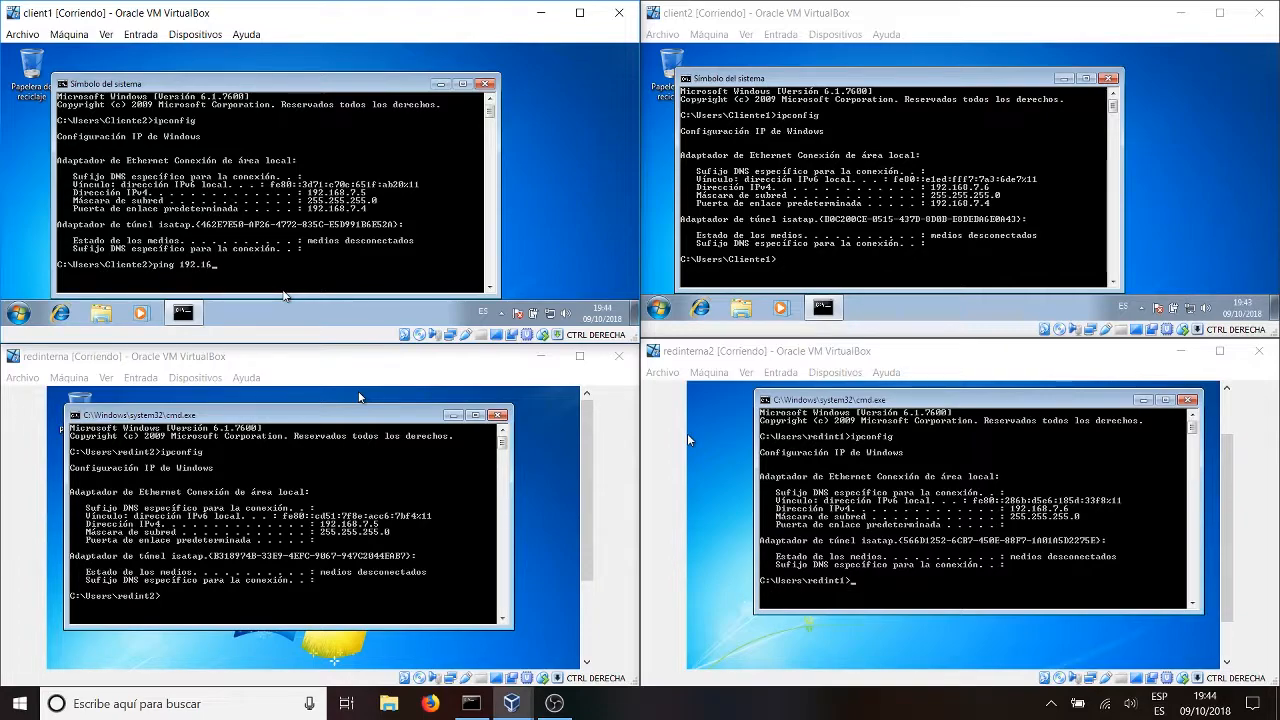
type(".7.6")
key("Return")
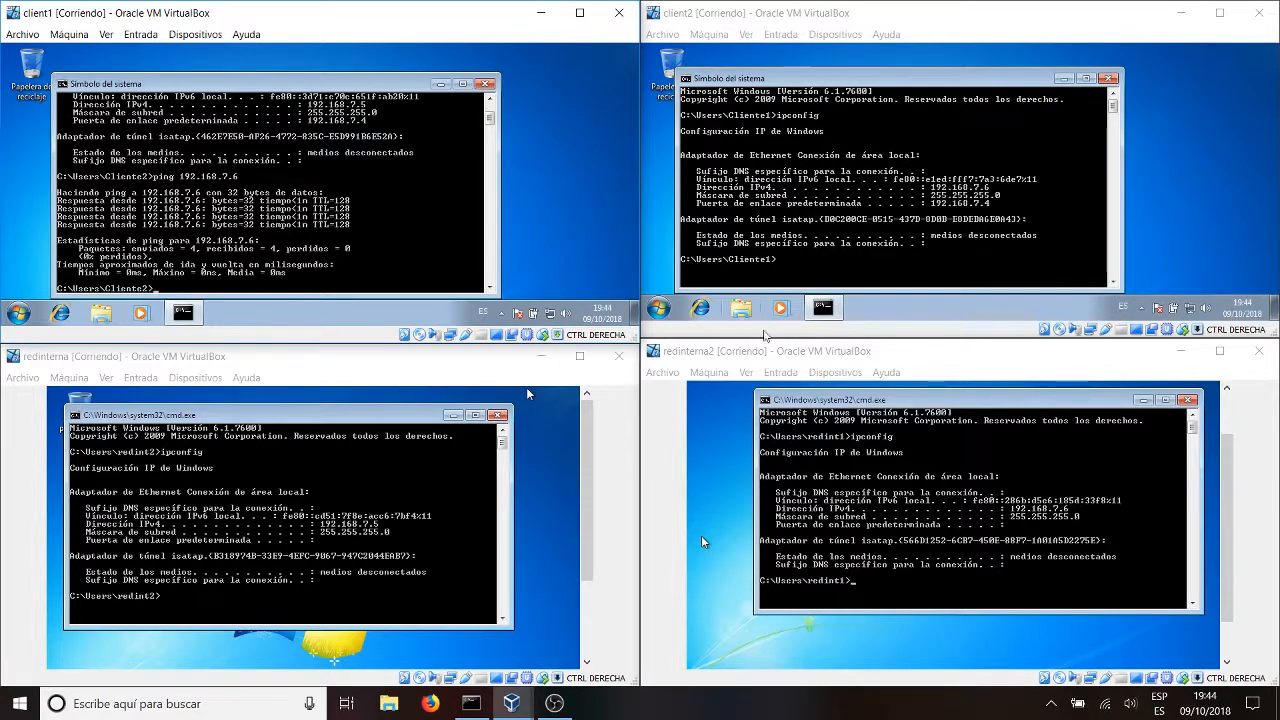
Switch to the VirtualBox manager and check which internal network the adapters of client1 and client2 use
left_click(509, 705)
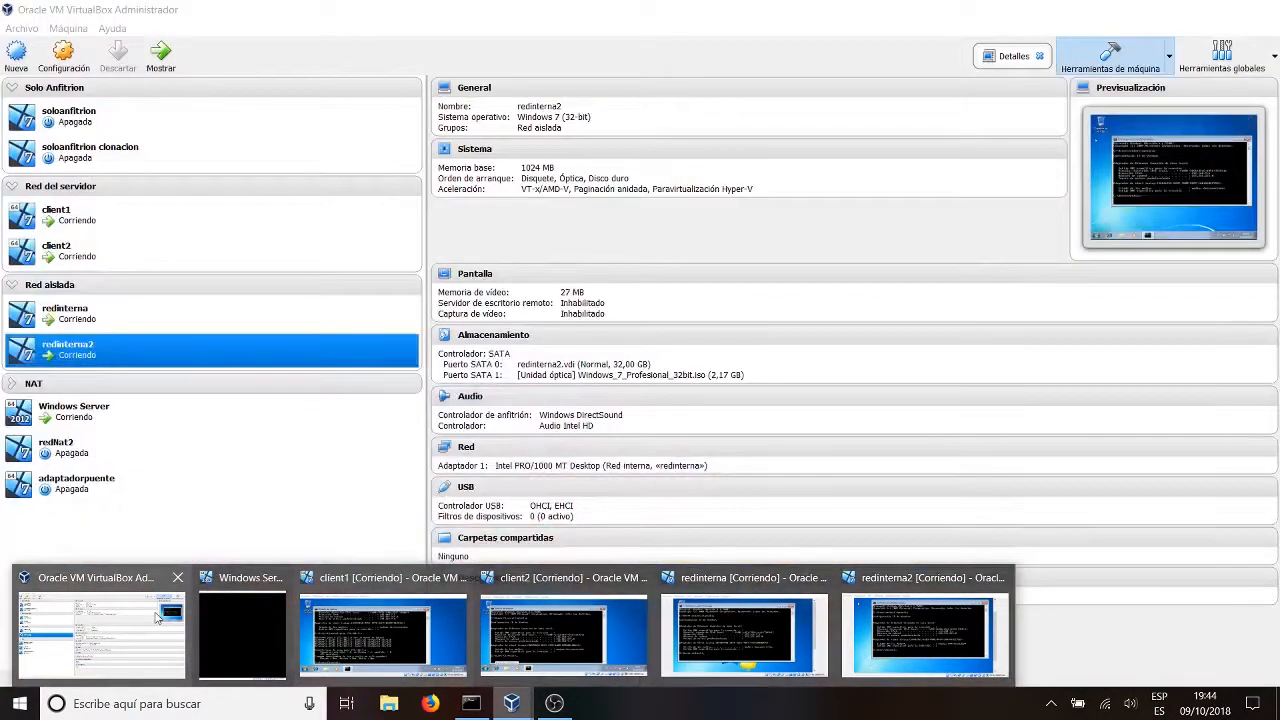
left_click(155, 617)
left_click(229, 232)
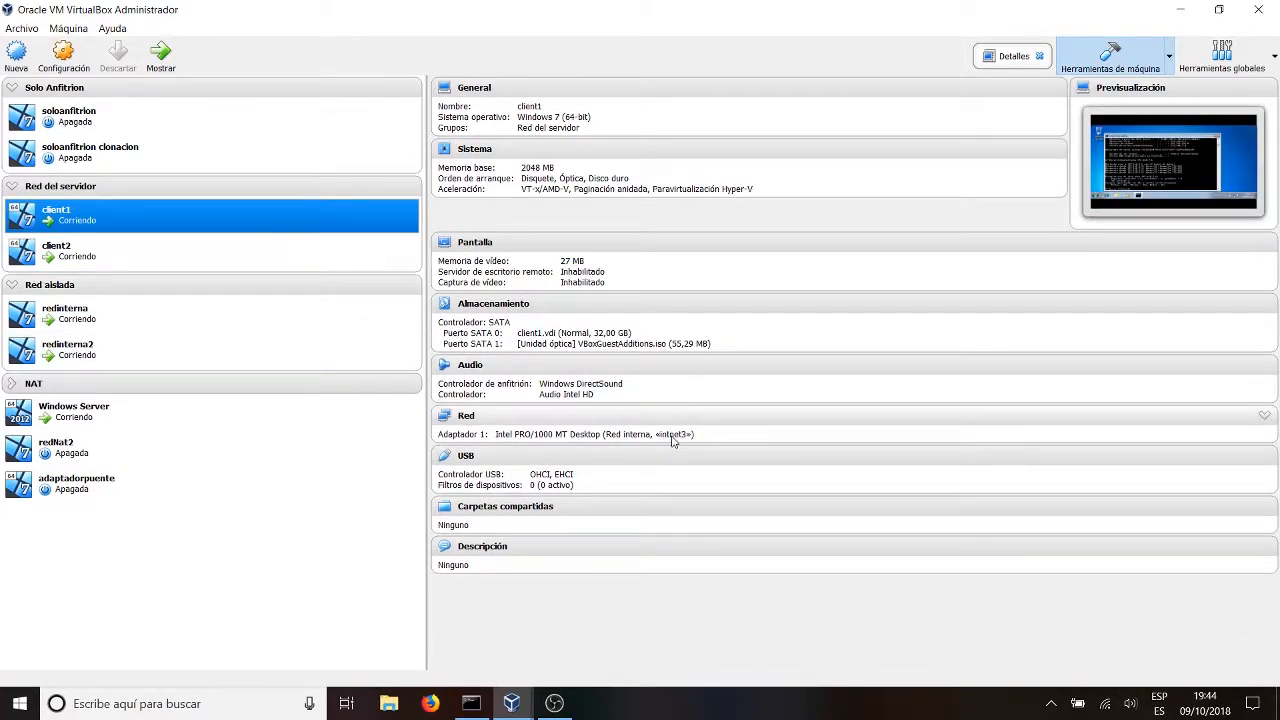
left_click(320, 251)
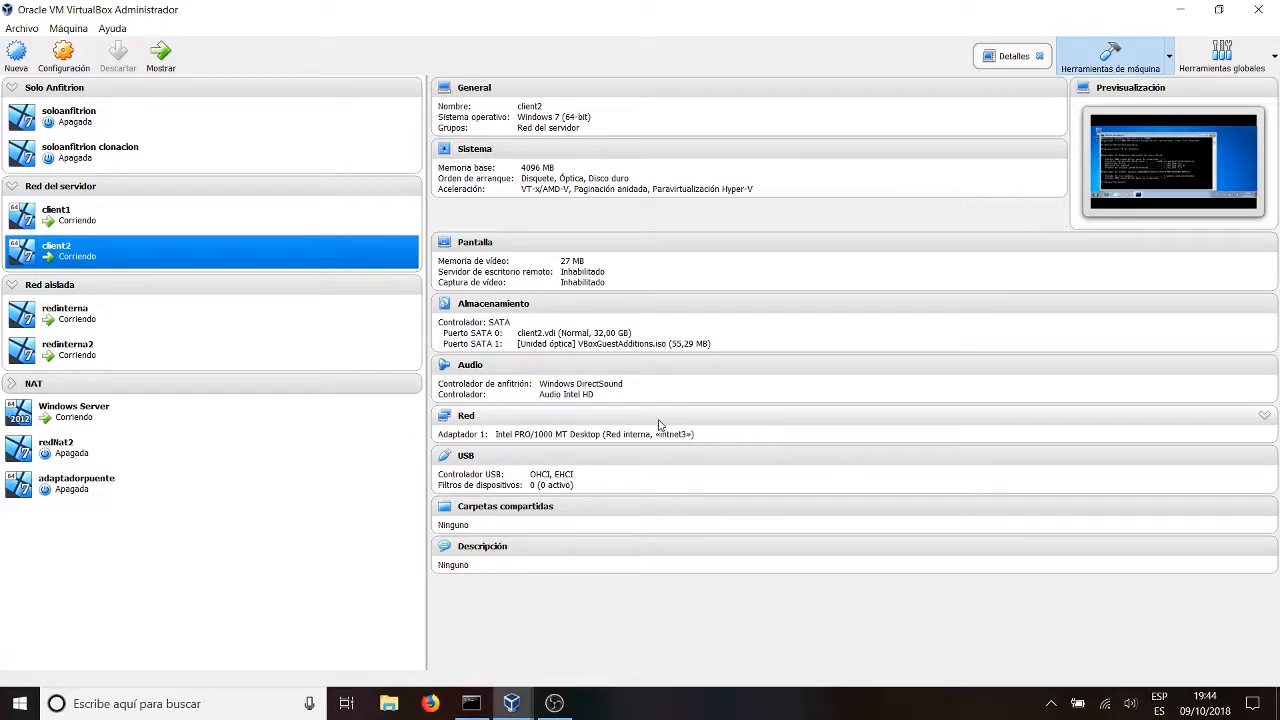
left_click(251, 220)
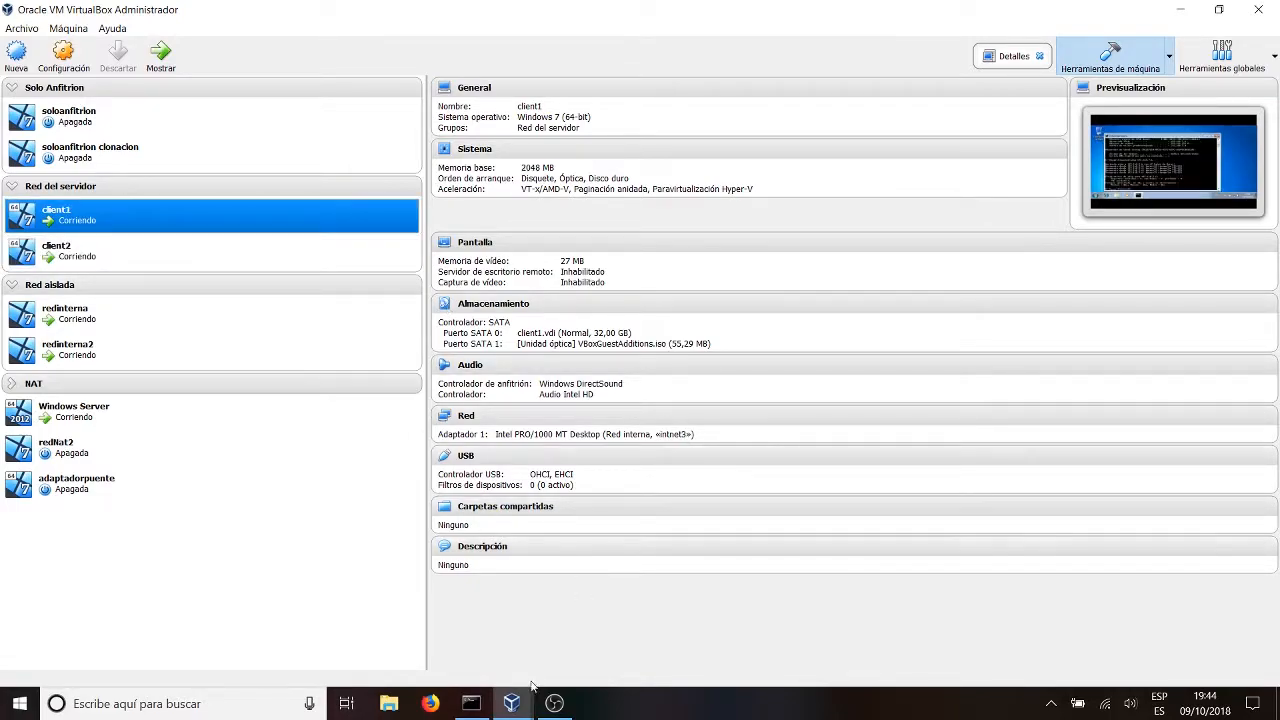
Bring the redinterna window forward and minimize the VirtualBox manager to return to the four tiled machines
mouse_move(511, 703)
mouse_move(420, 600)
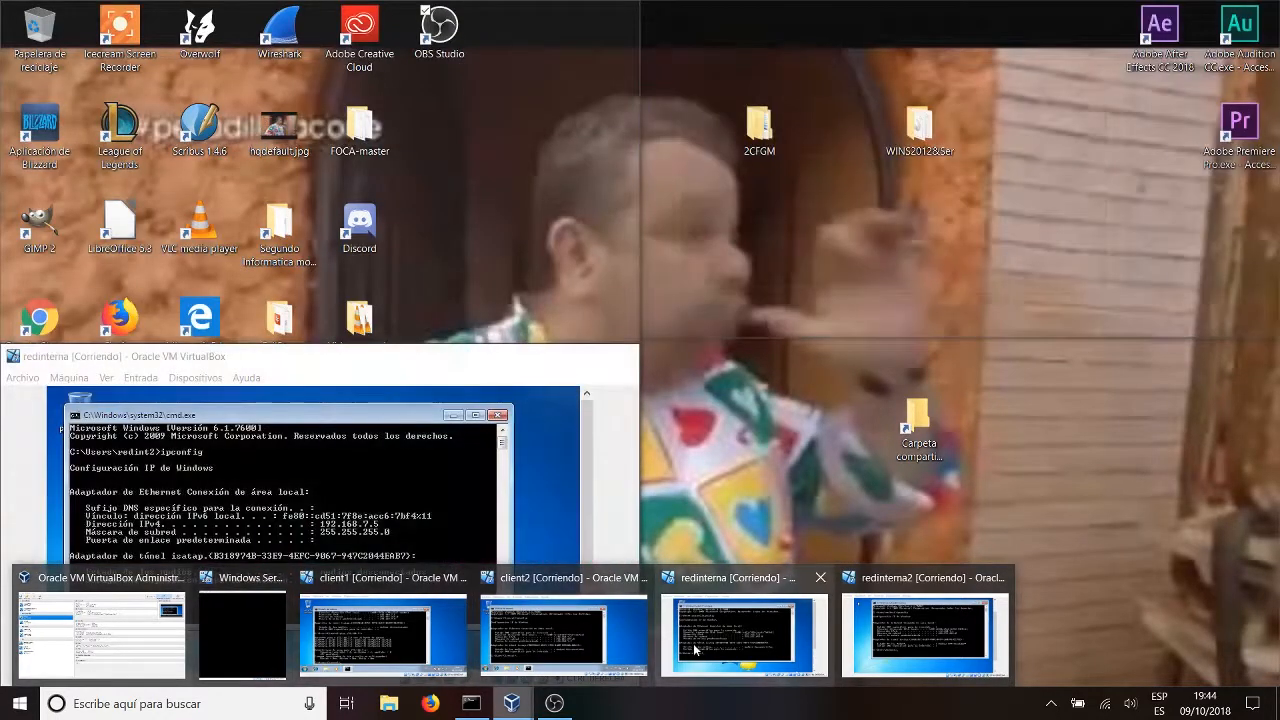
left_click(745, 632)
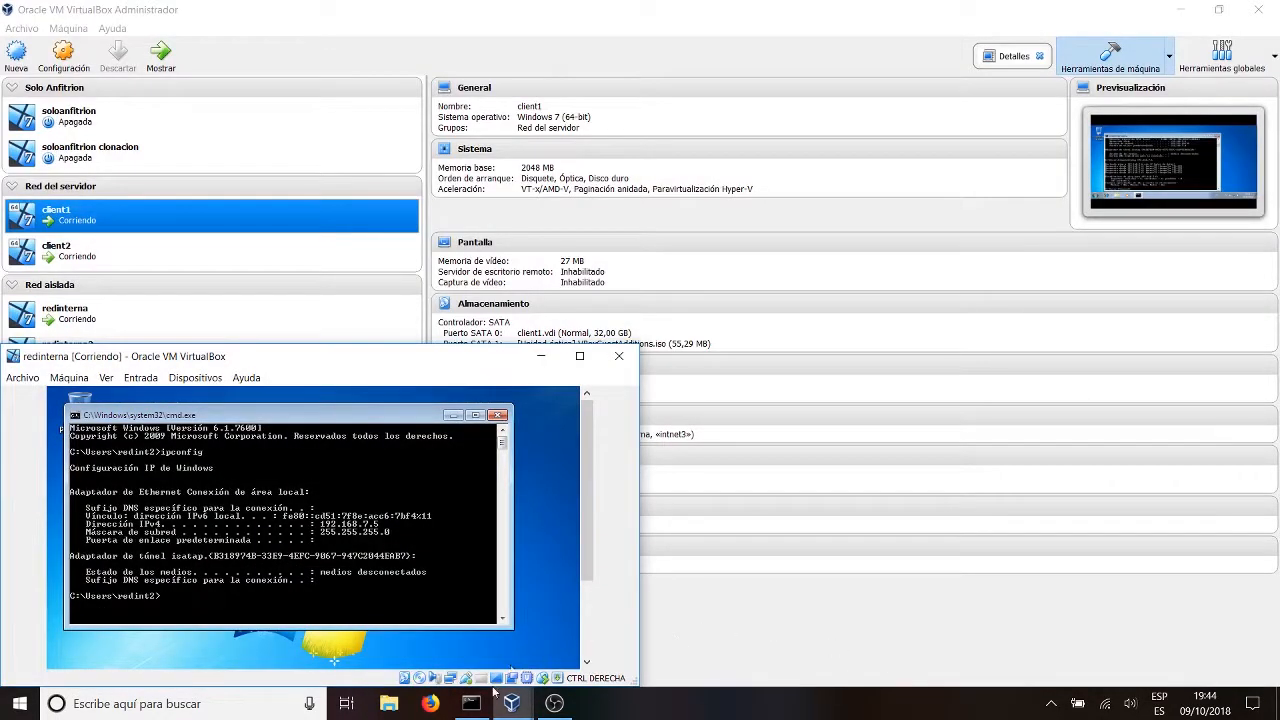
left_click(1180, 10)
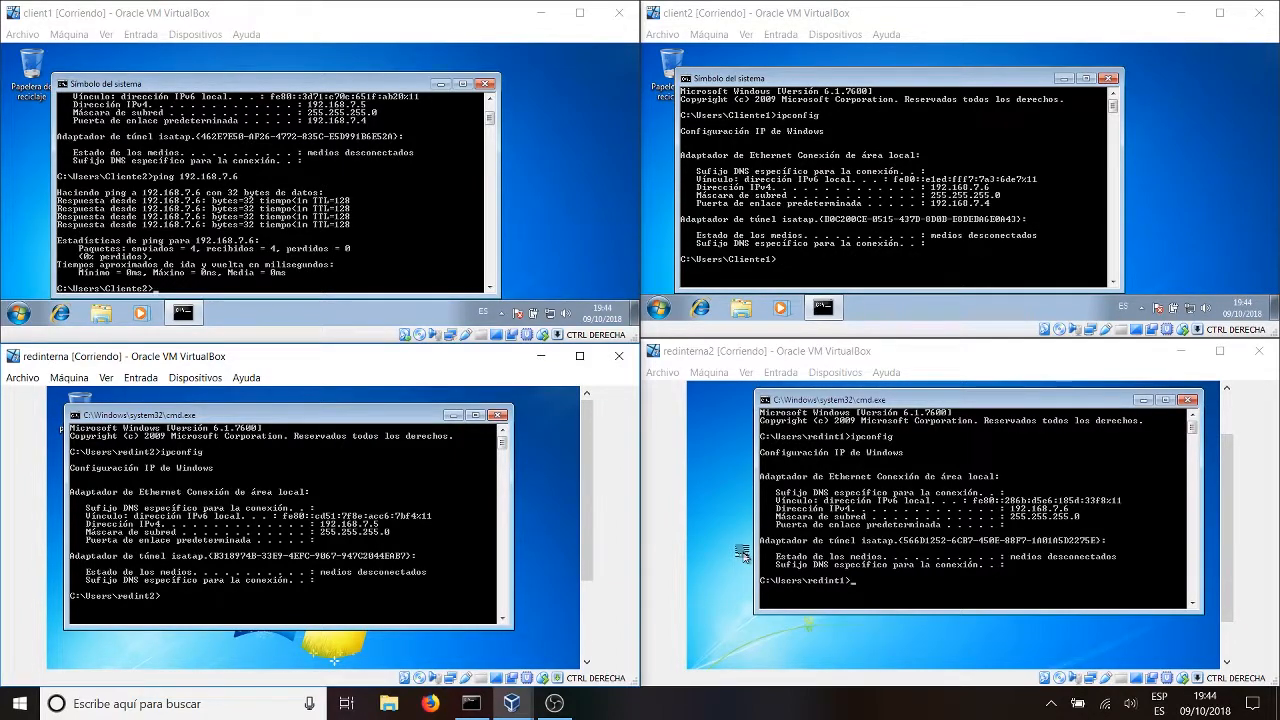
Open the Network and Sharing Center (Centro de redes y recursos compartidos) in redinterna to inspect its connection
left_click(746, 606)
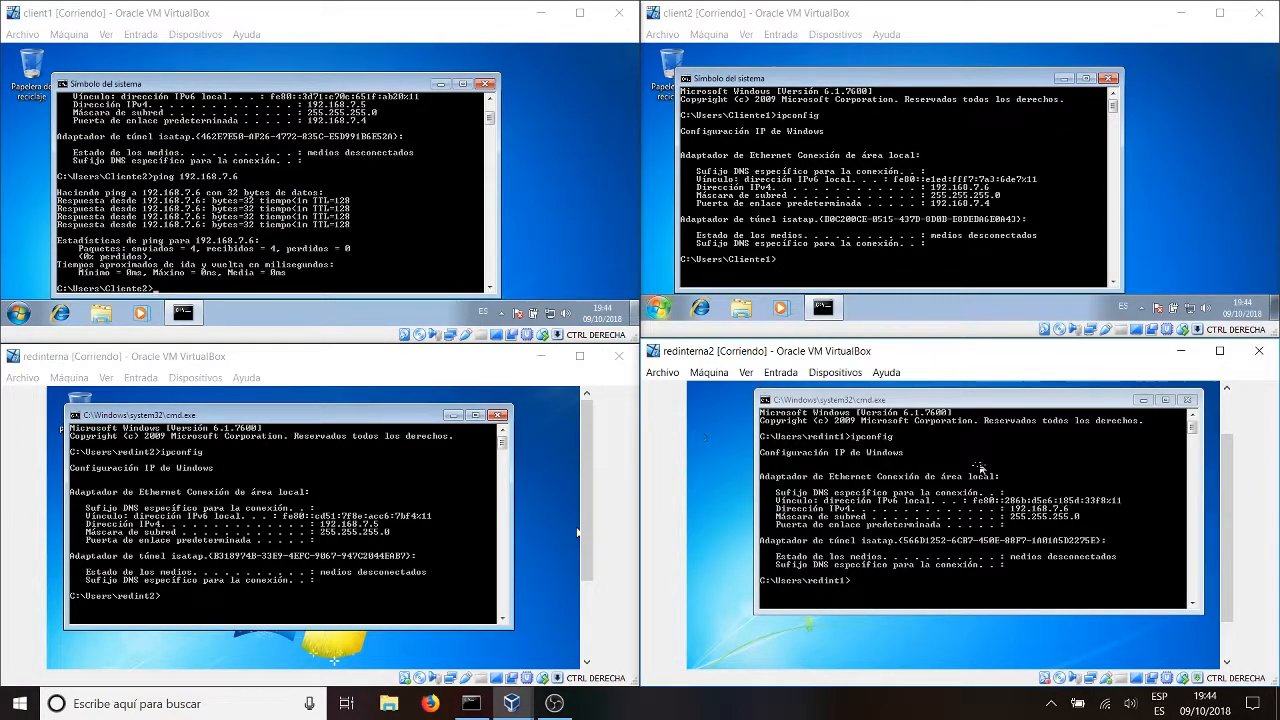
left_click_drag(1229, 458, 1229, 502)
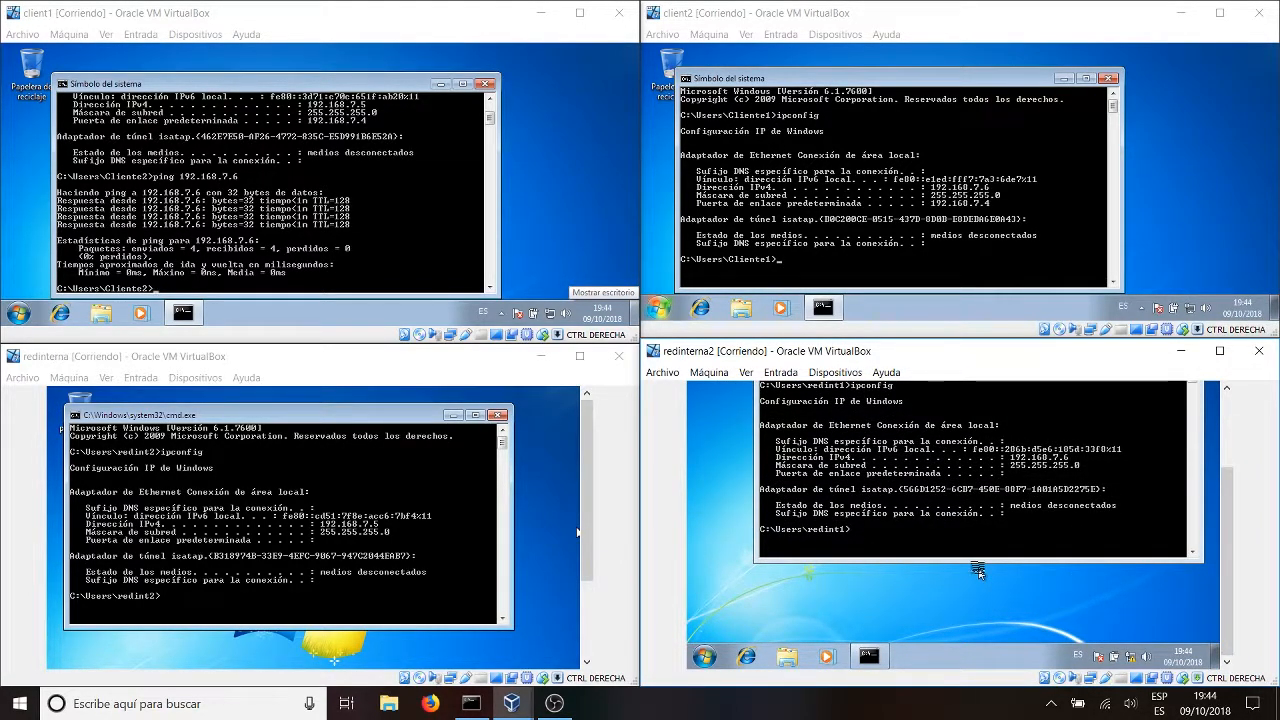
left_click_drag(587, 480, 587, 556)
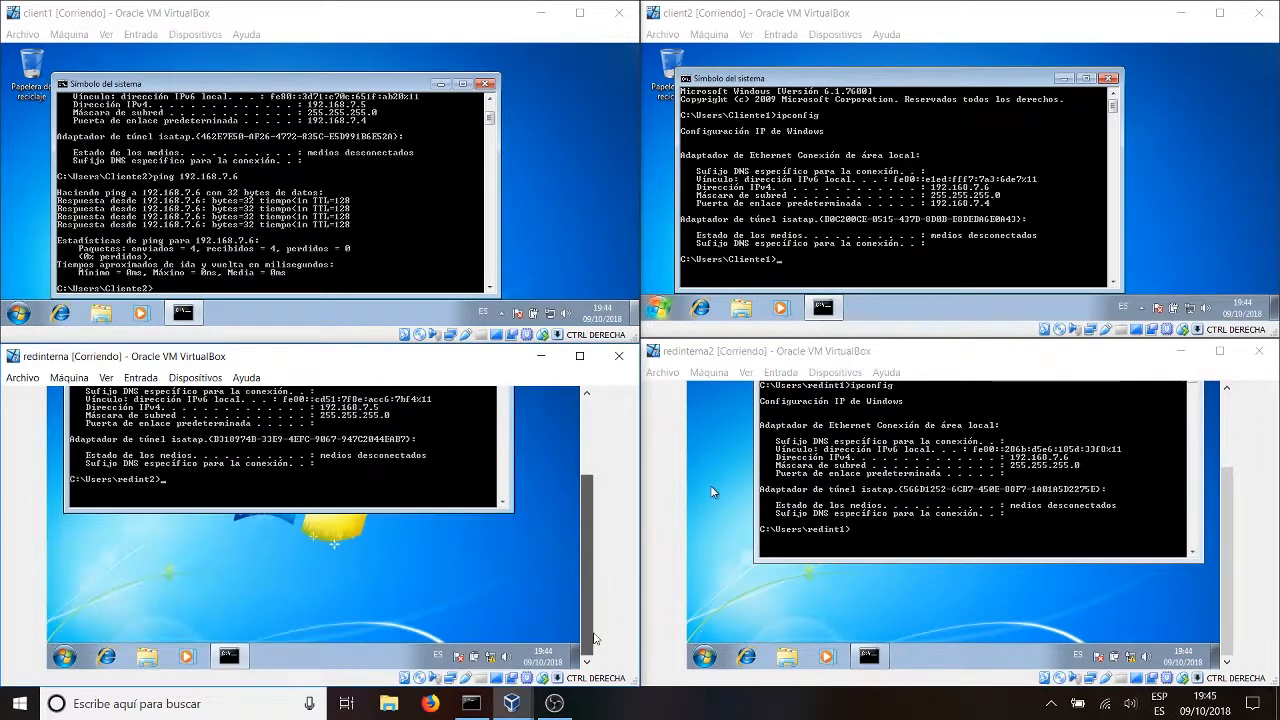
right_click(490, 656)
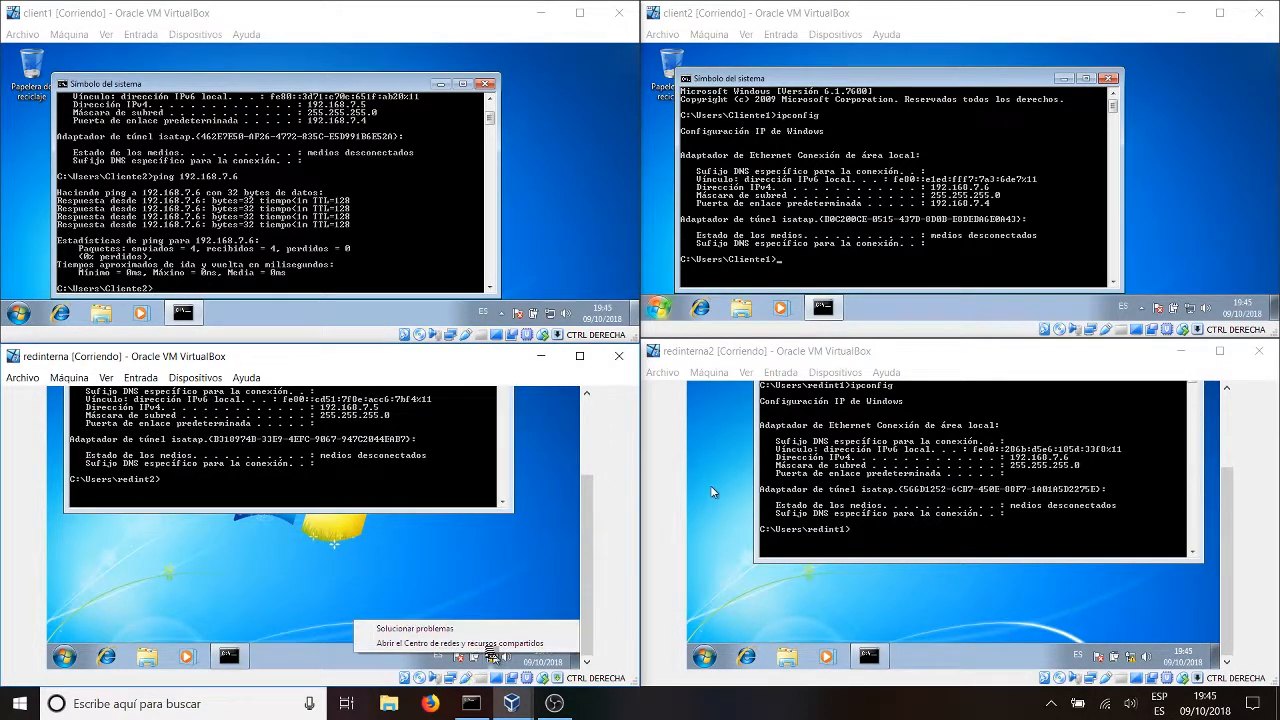
left_click(488, 645)
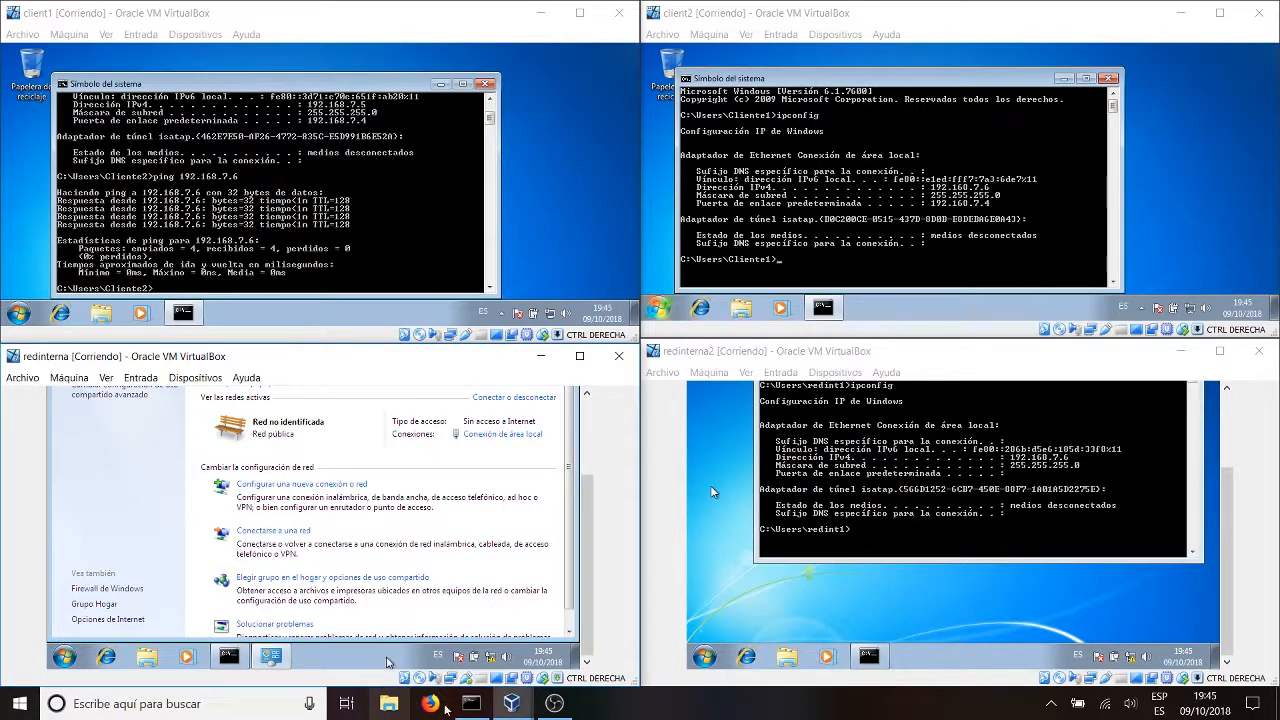
Bring up the Windows Server machine, highlight the INT Ethernet adapter's configuration in PowerShell, and minimize PowerShell
mouse_move(511, 703)
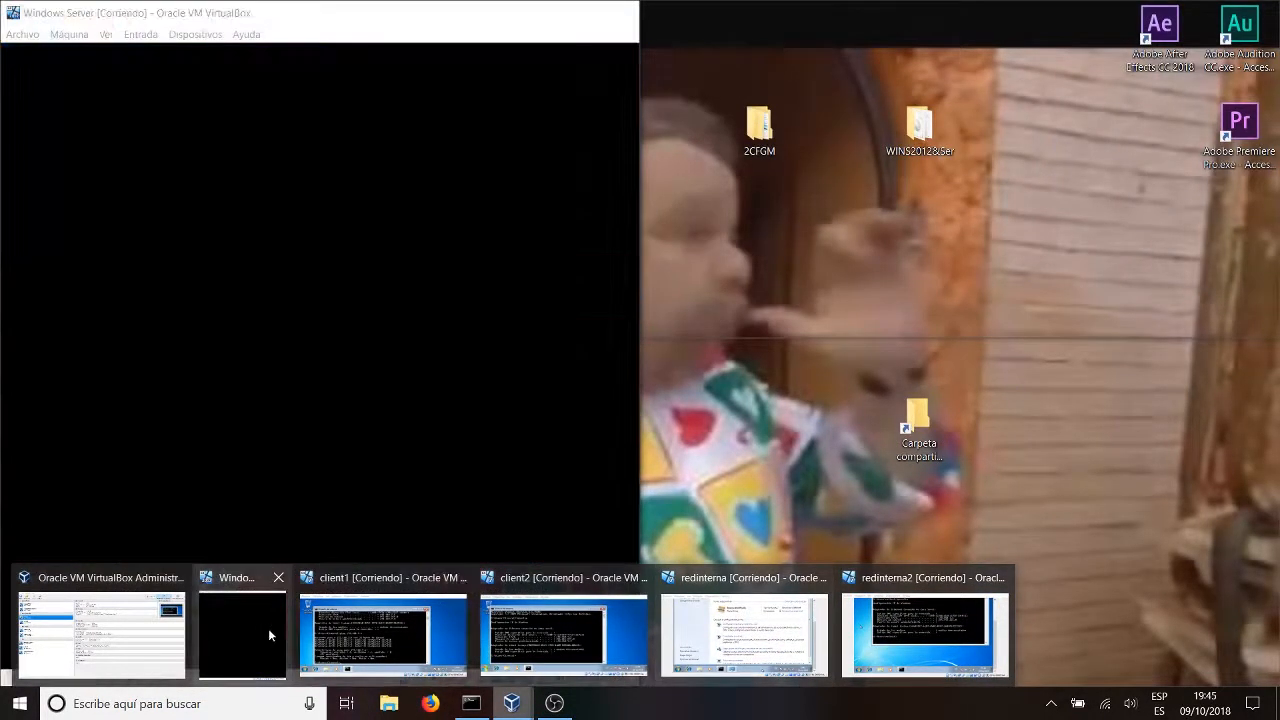
left_click(268, 635)
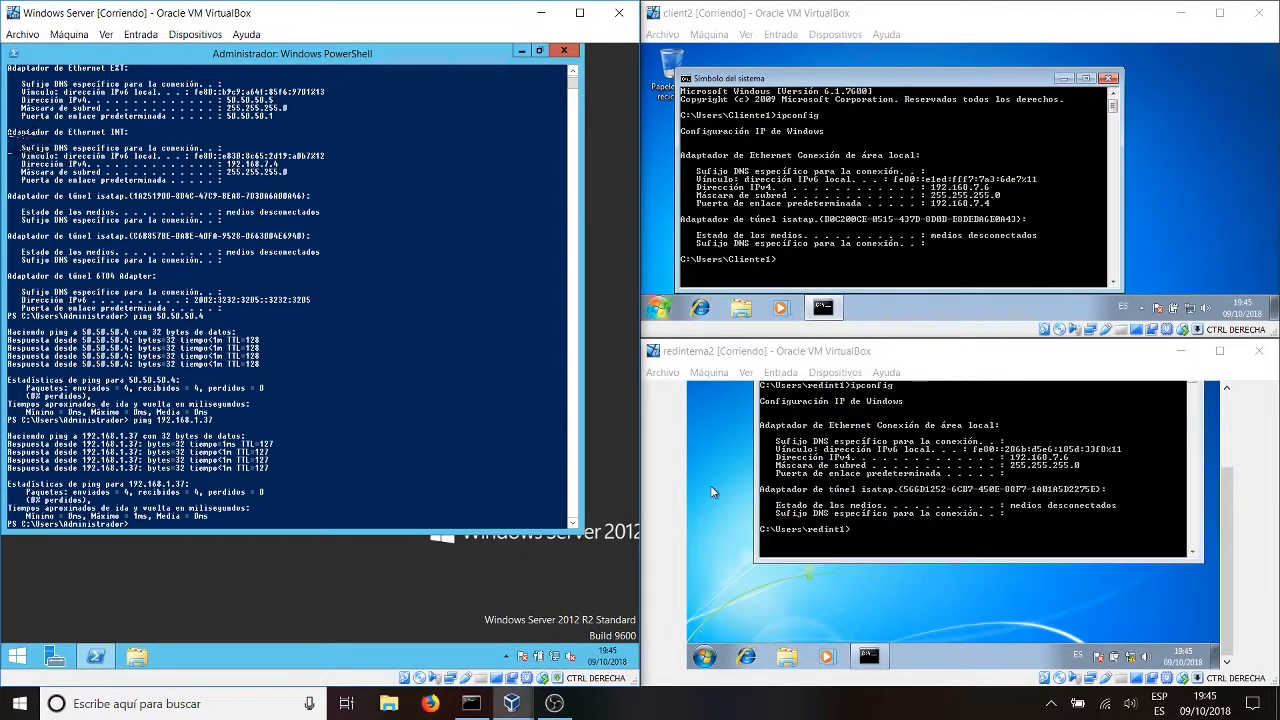
left_click_drag(7, 130, 326, 186)
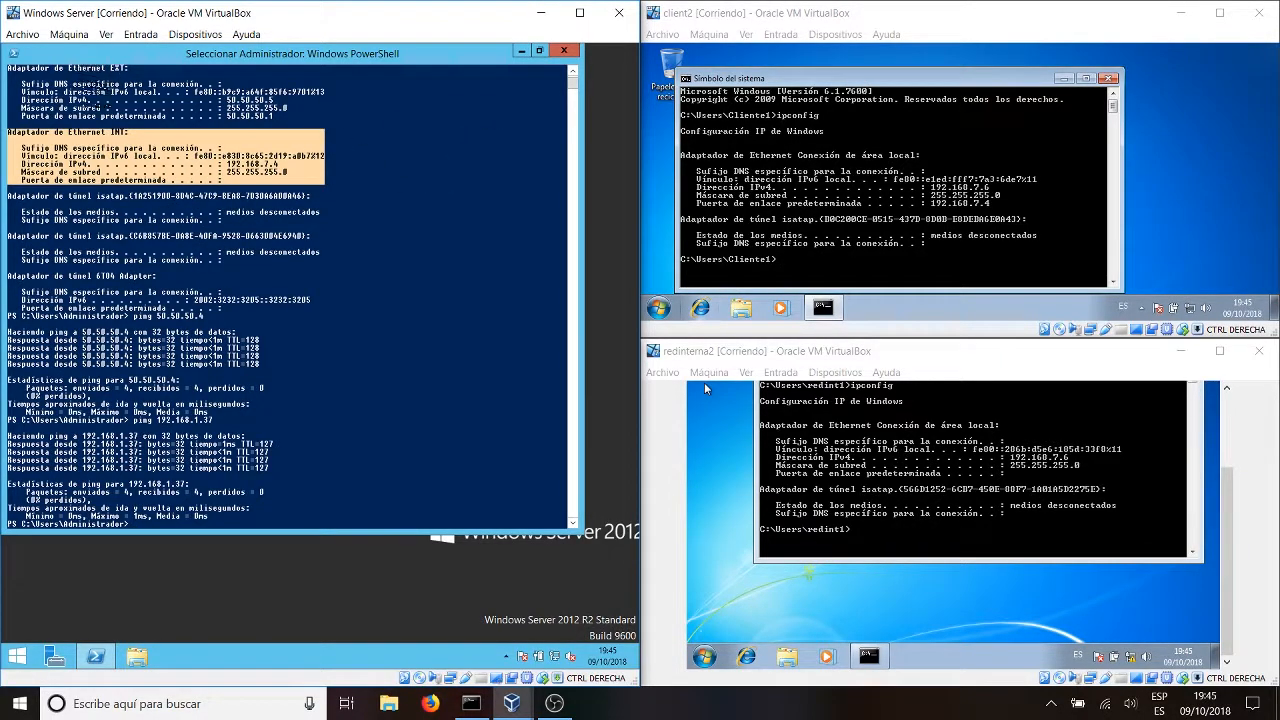
left_click(210, 165)
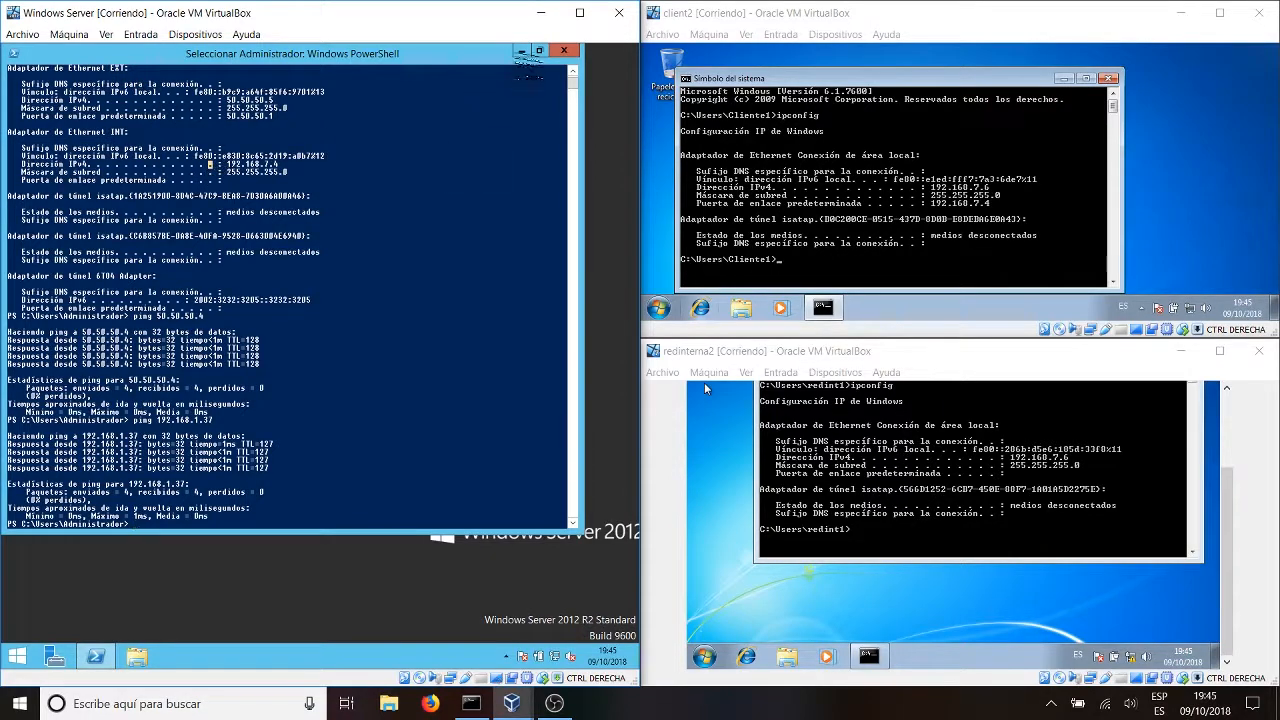
left_click(522, 51)
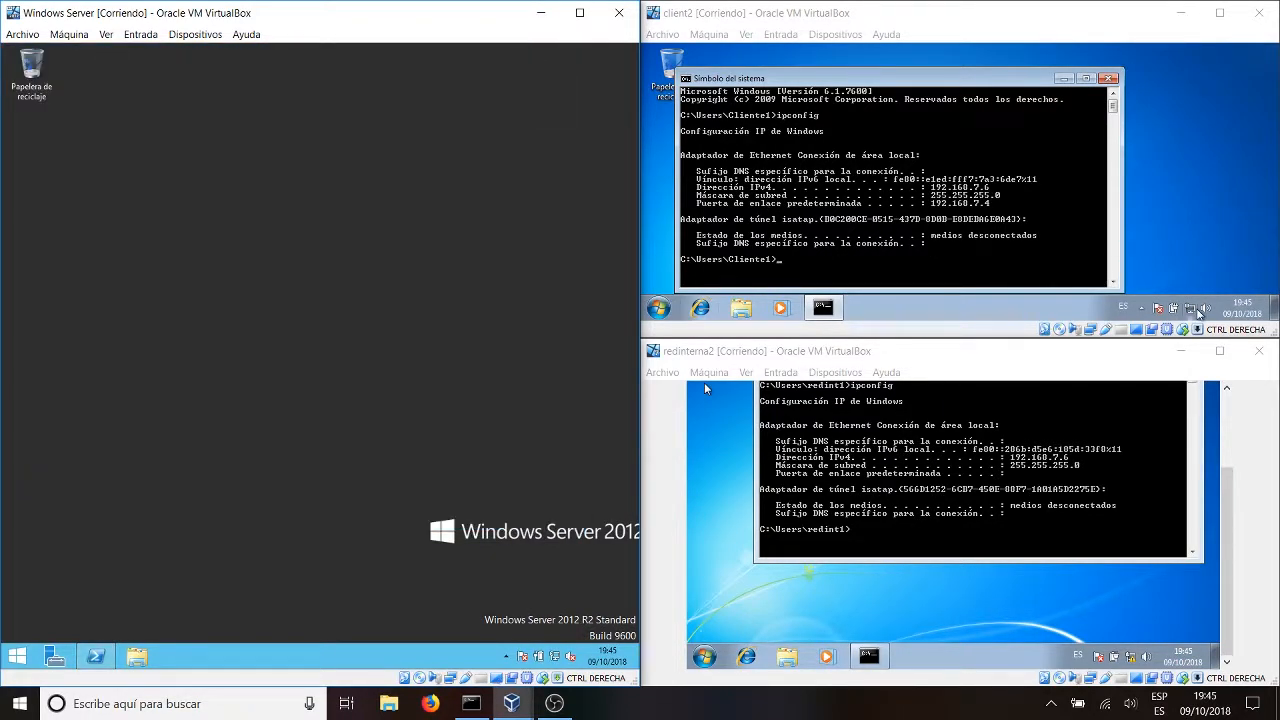
Check client2's network status and open the Network and Sharing Center in redinterna2 to compare their access
mouse_move(1198, 313)
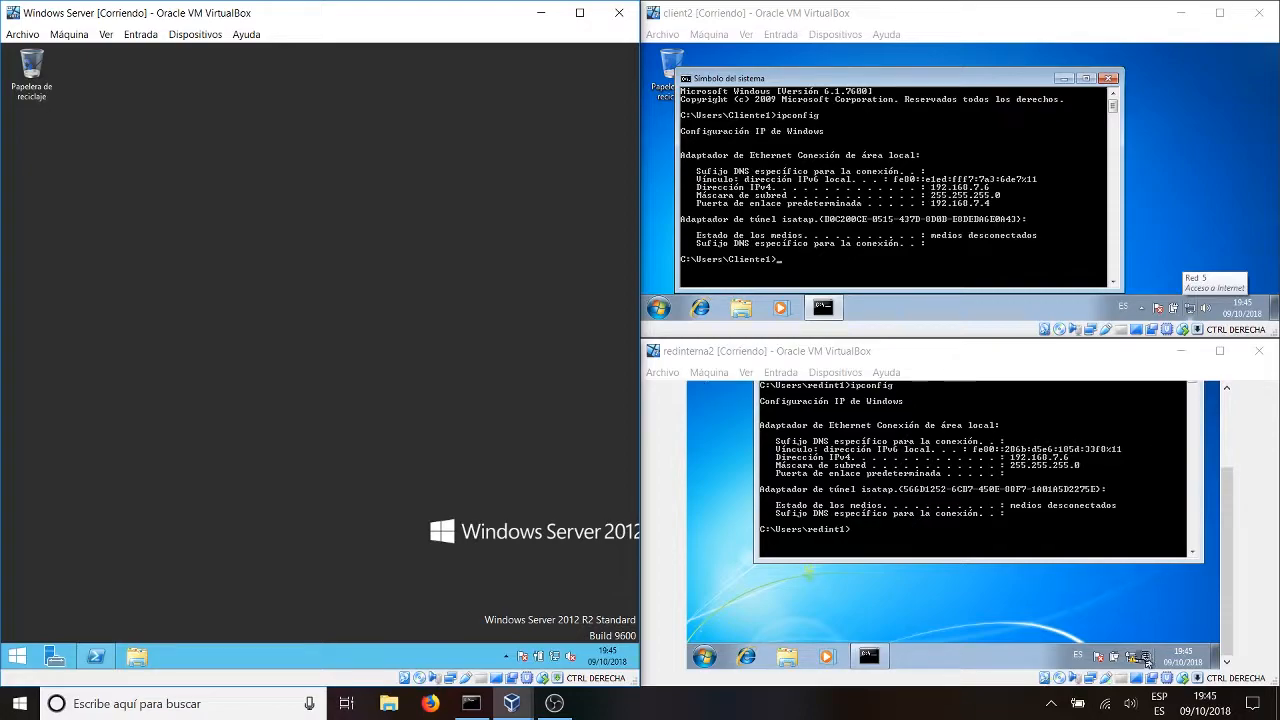
mouse_move(1129, 656)
right_click(1127, 650)
left_click(1100, 651)
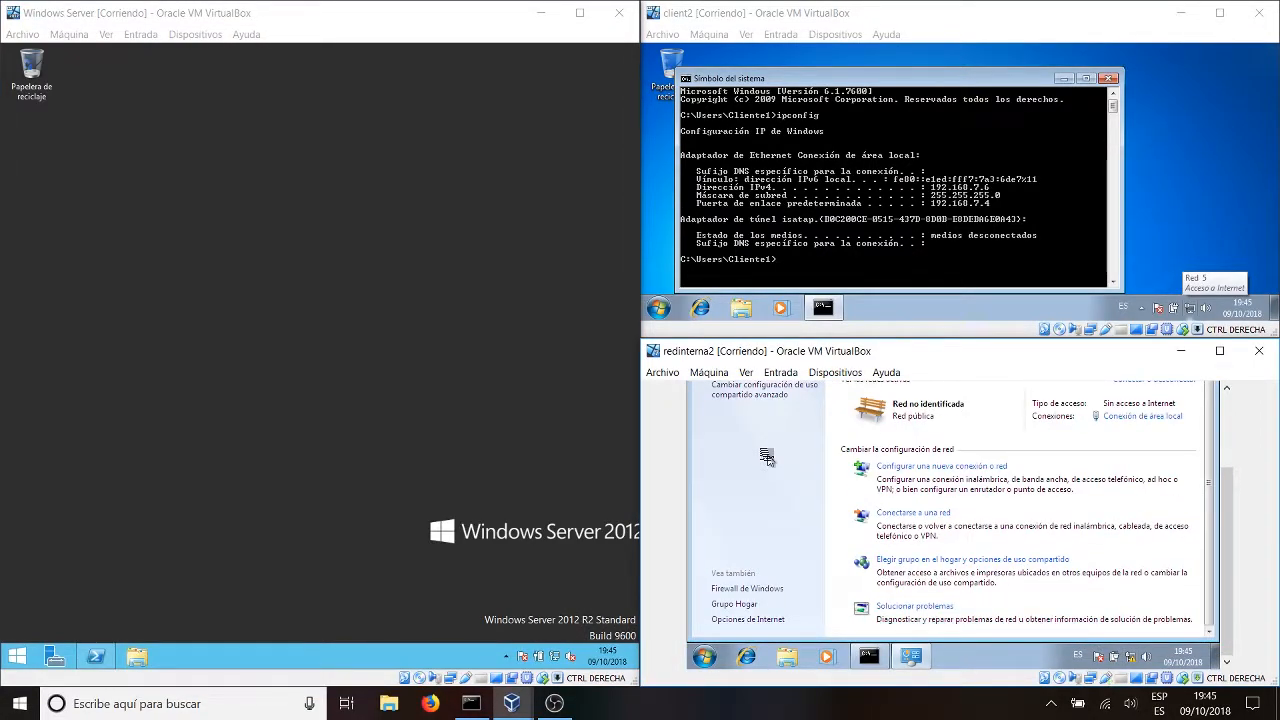
Configure redinterna2's IPv4 settings with address 192.168.7.6, mask 255.255.255.0, gateway 192.168.7.4 and DNS servers 8.8.8.8 and 8.8.4.4
scroll(1241, 530, "up", 2)
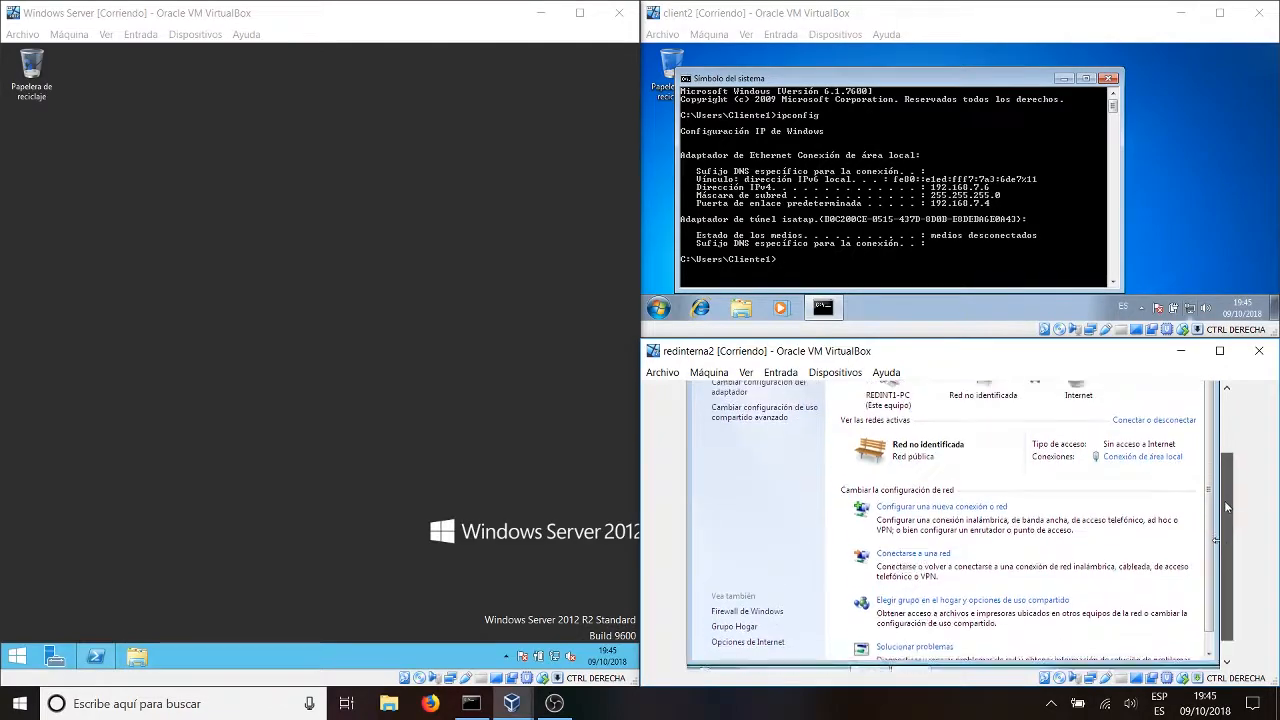
left_click(746, 408)
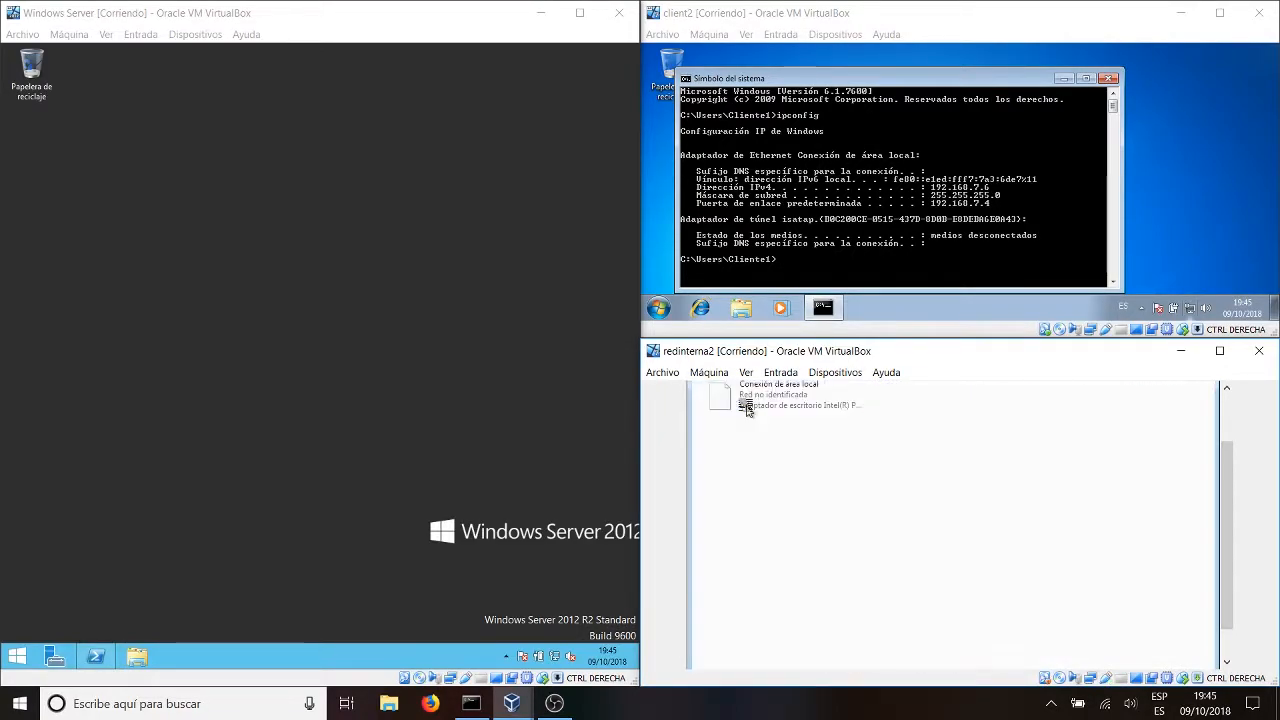
right_click(778, 405)
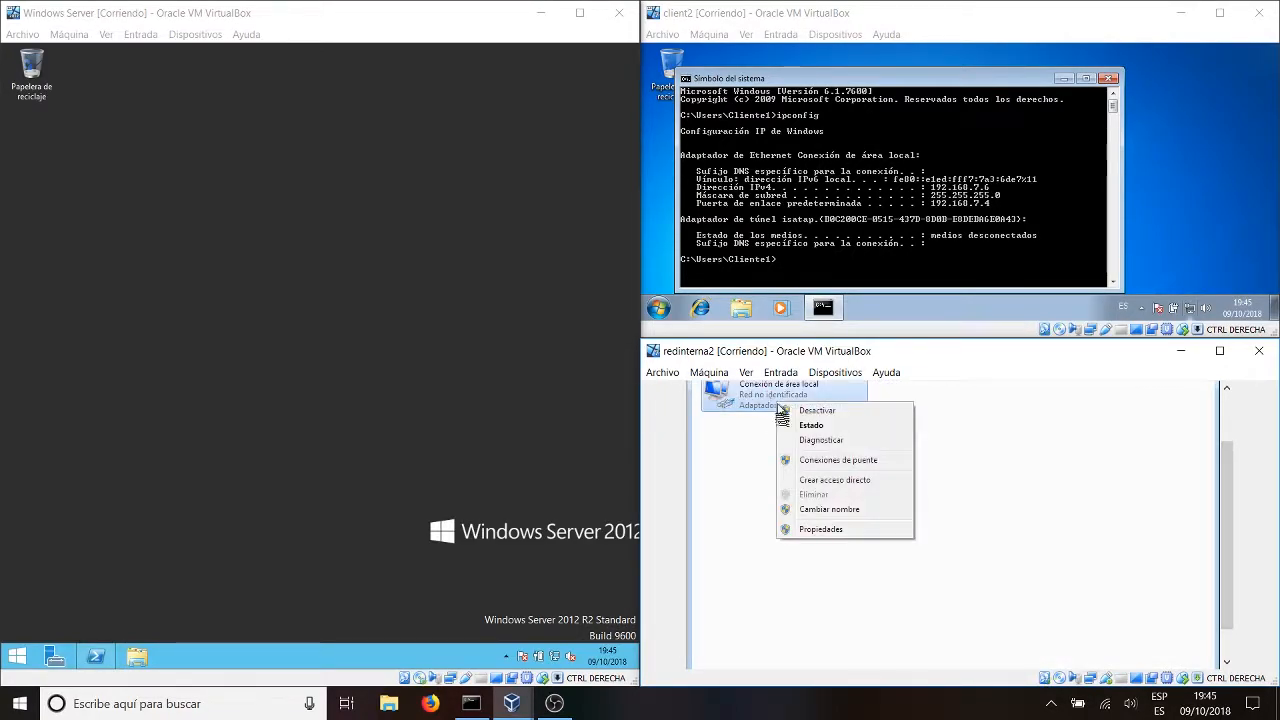
left_click(820, 530)
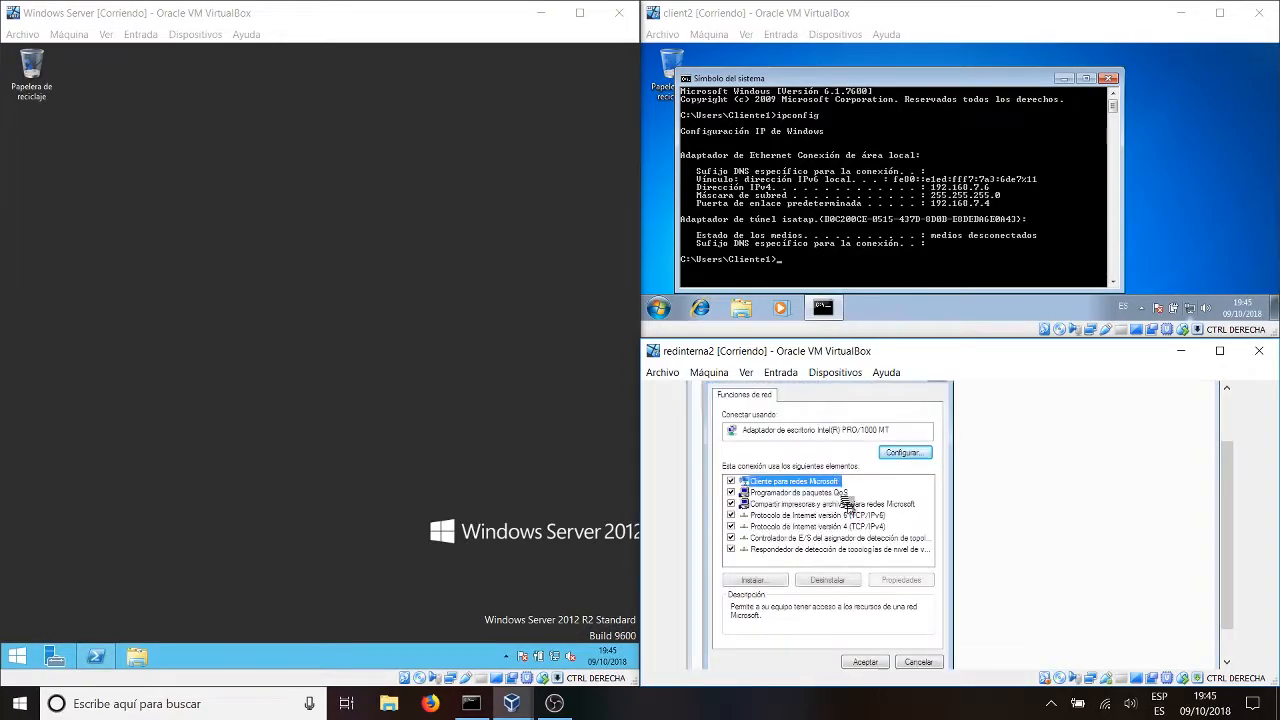
left_click(832, 527)
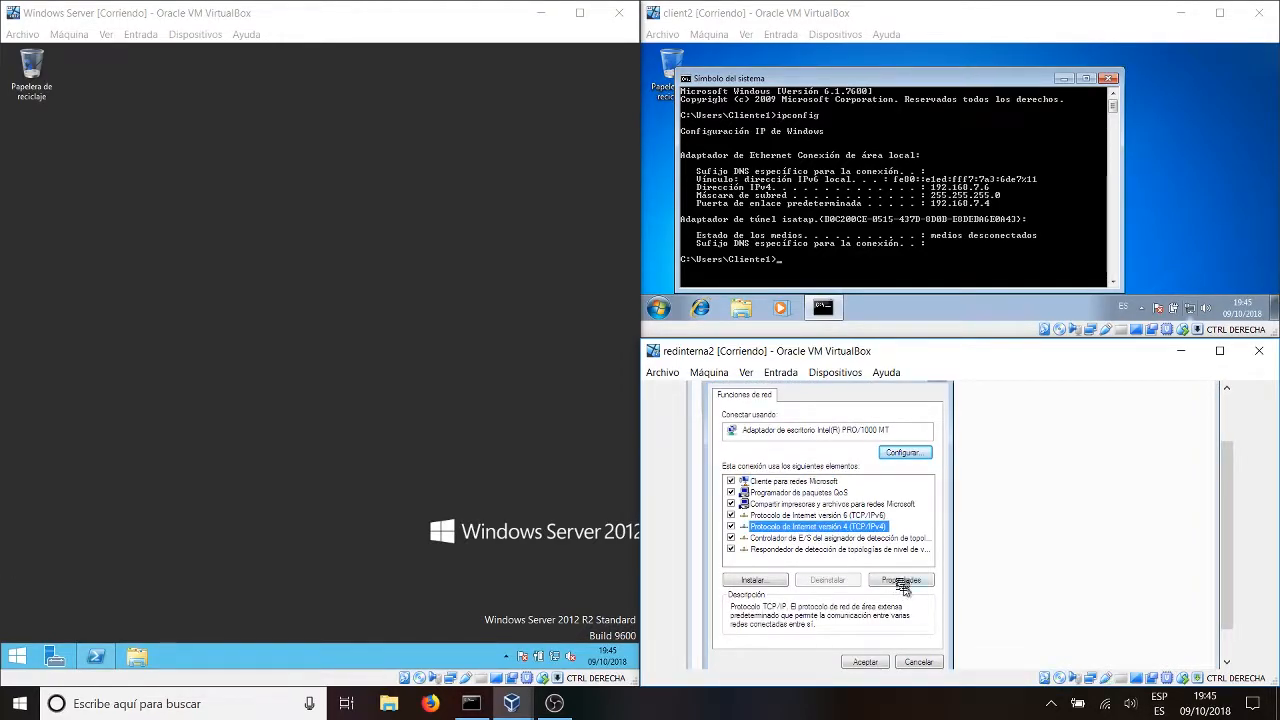
left_click(901, 581)
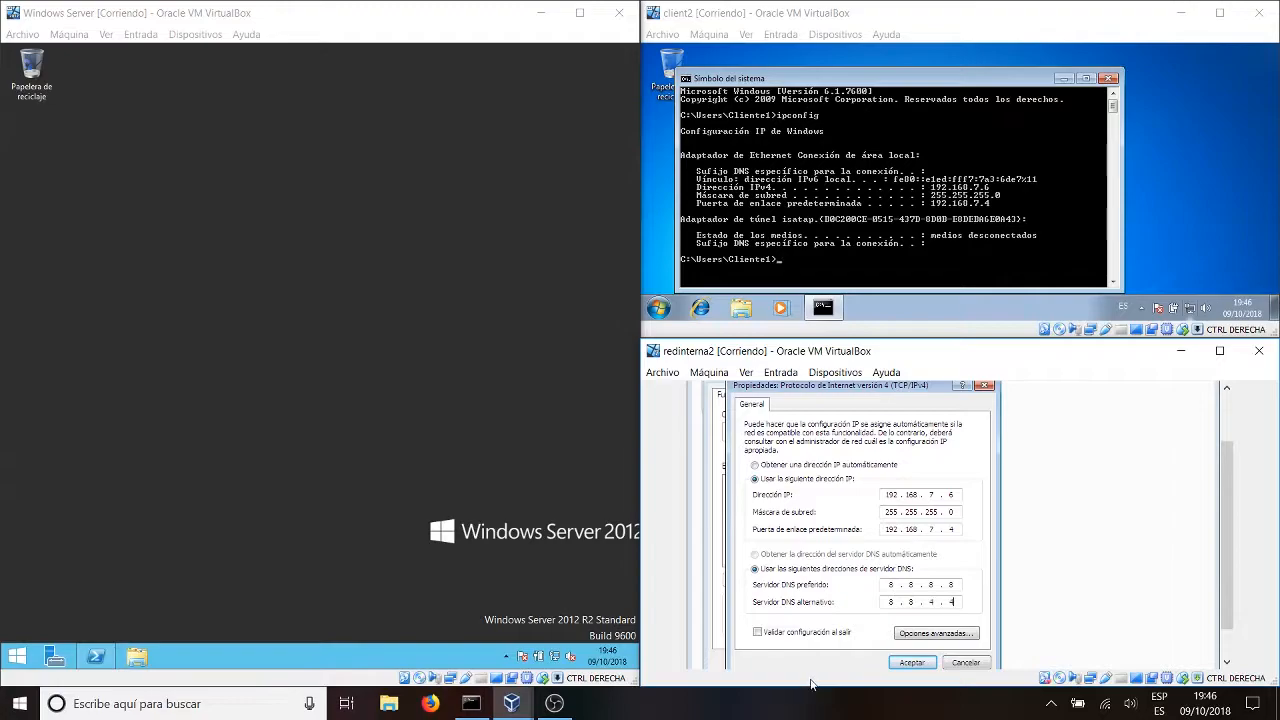
left_click(912, 662)
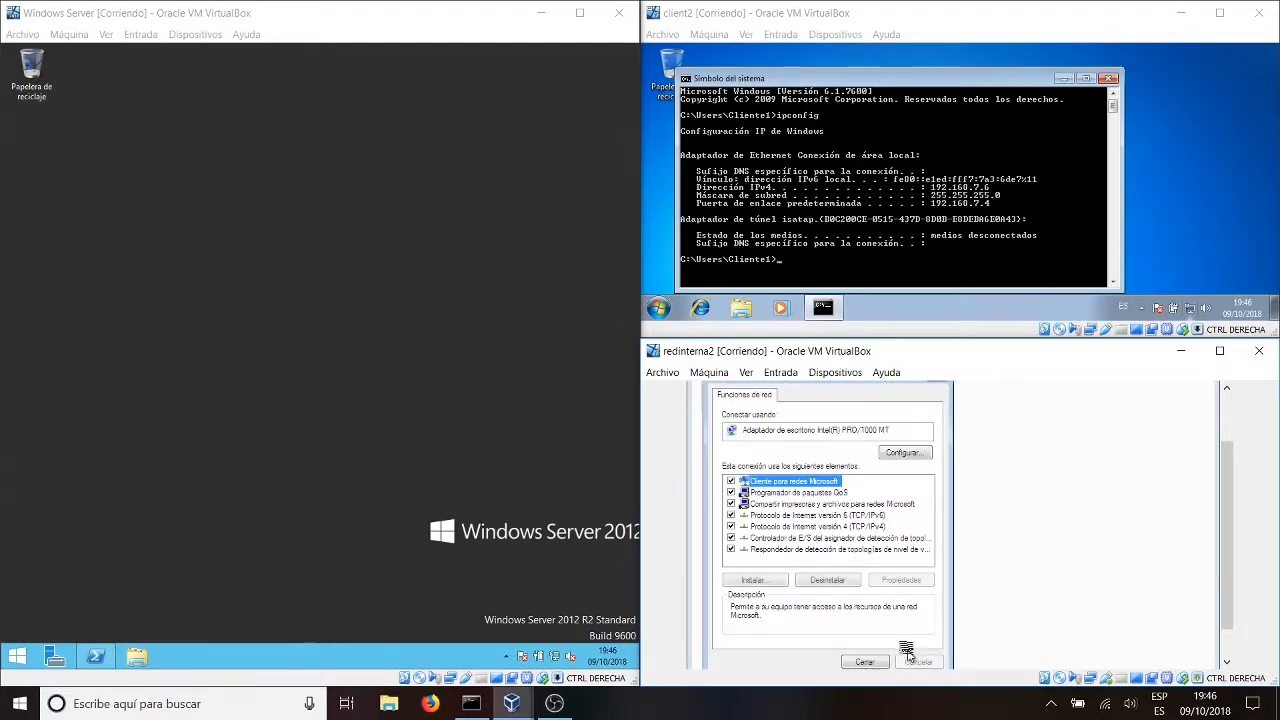
left_click(857, 663)
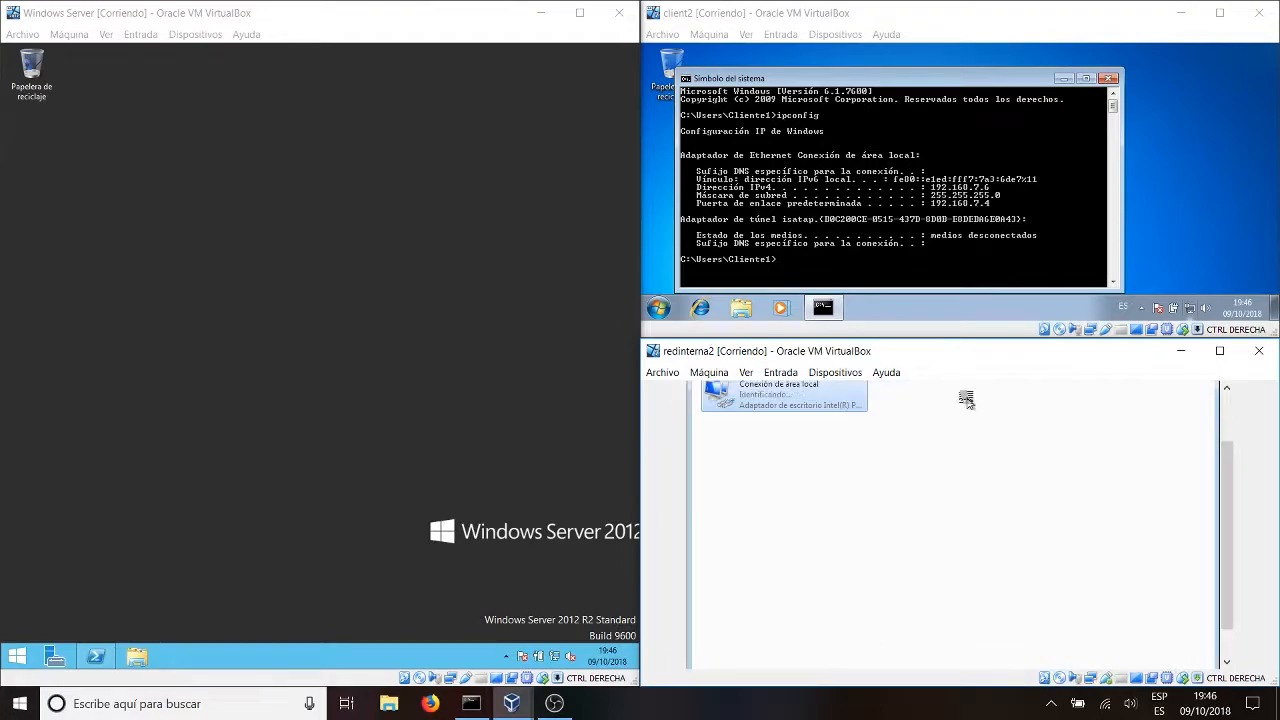
Activate network discovery and file sharing from redinterna2's Red folder, converting the connected network to a private one
scroll(1222, 506, "down", 2)
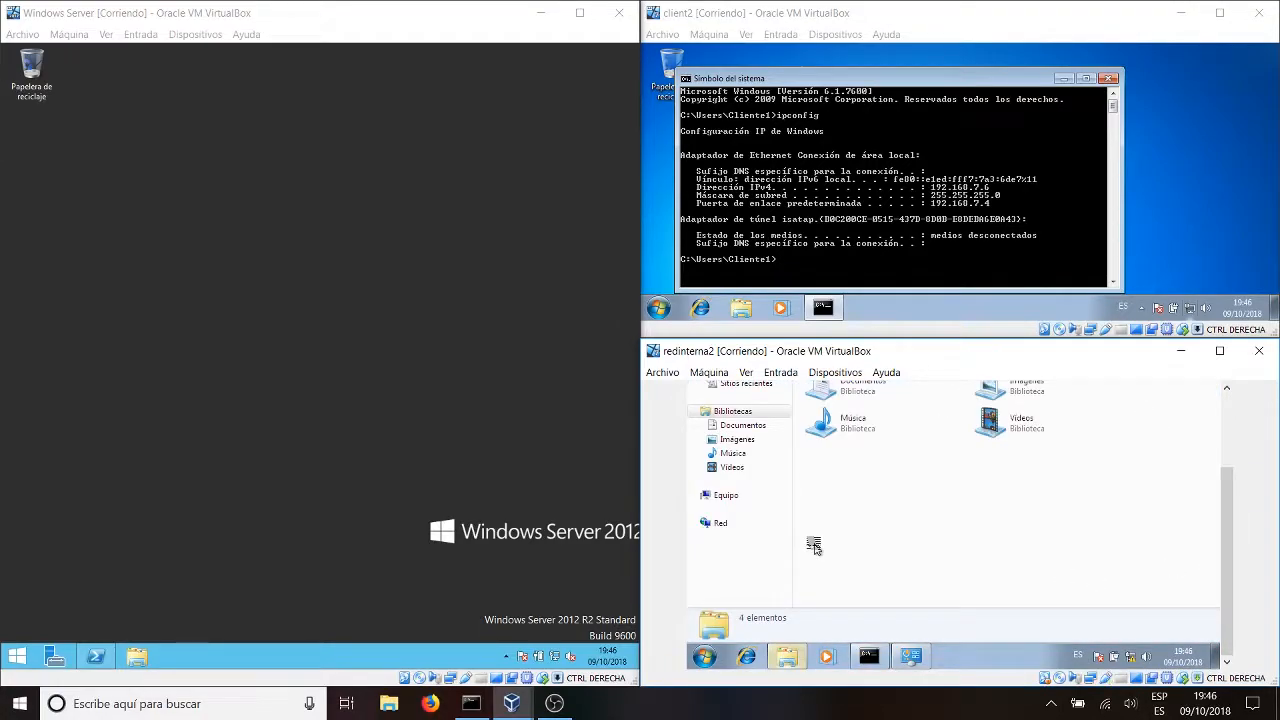
left_click(722, 523)
scroll(1228, 560, "up", 2)
left_click(1042, 449)
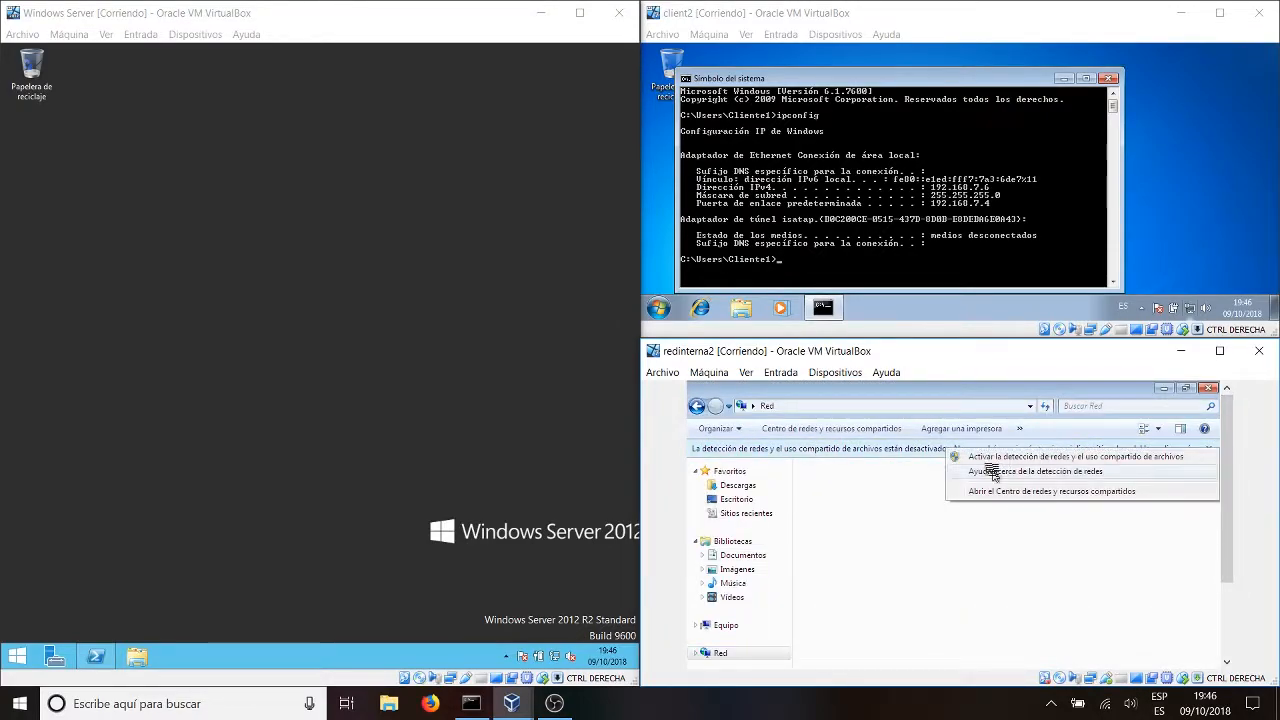
left_click(1008, 457)
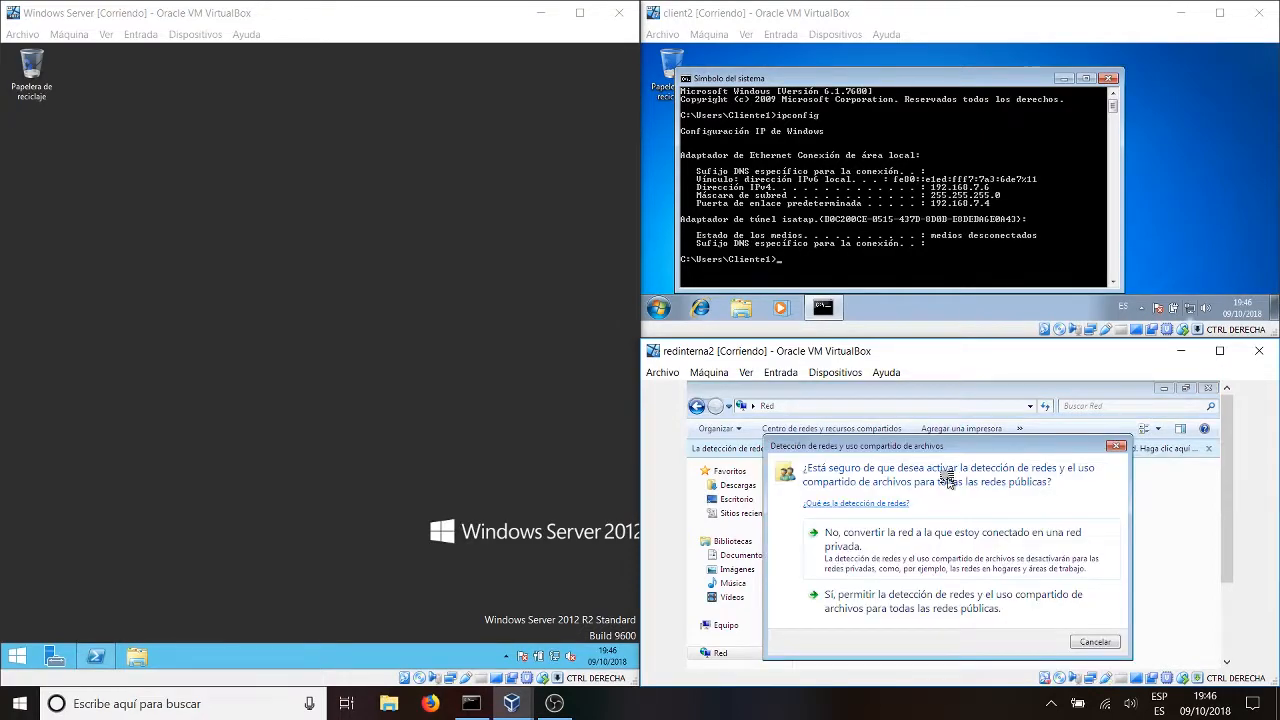
left_click(889, 566)
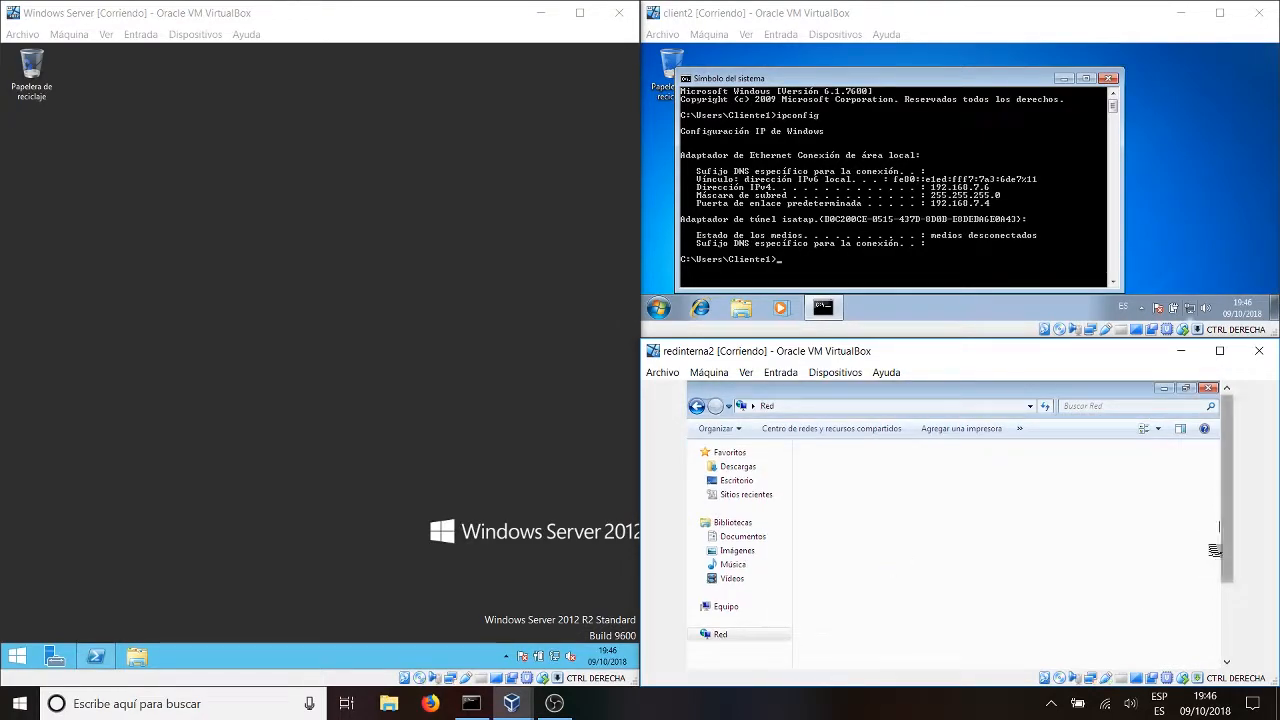
Return to redinterna2's network connections window and check its network status
left_click_drag(1230, 540, 1233, 618)
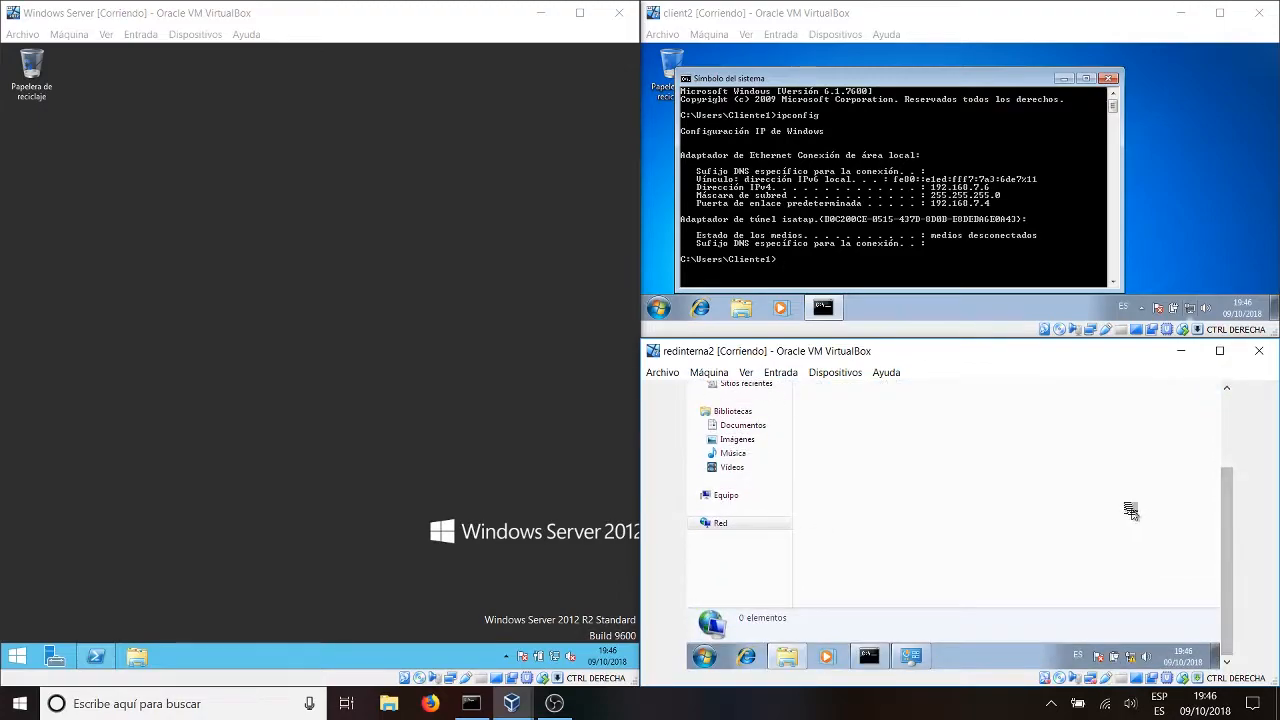
left_click(910, 657)
mouse_move(1220, 545)
left_mouse_down()
mouse_move(1222, 499)
mouse_move(1224, 558)
left_mouse_up()
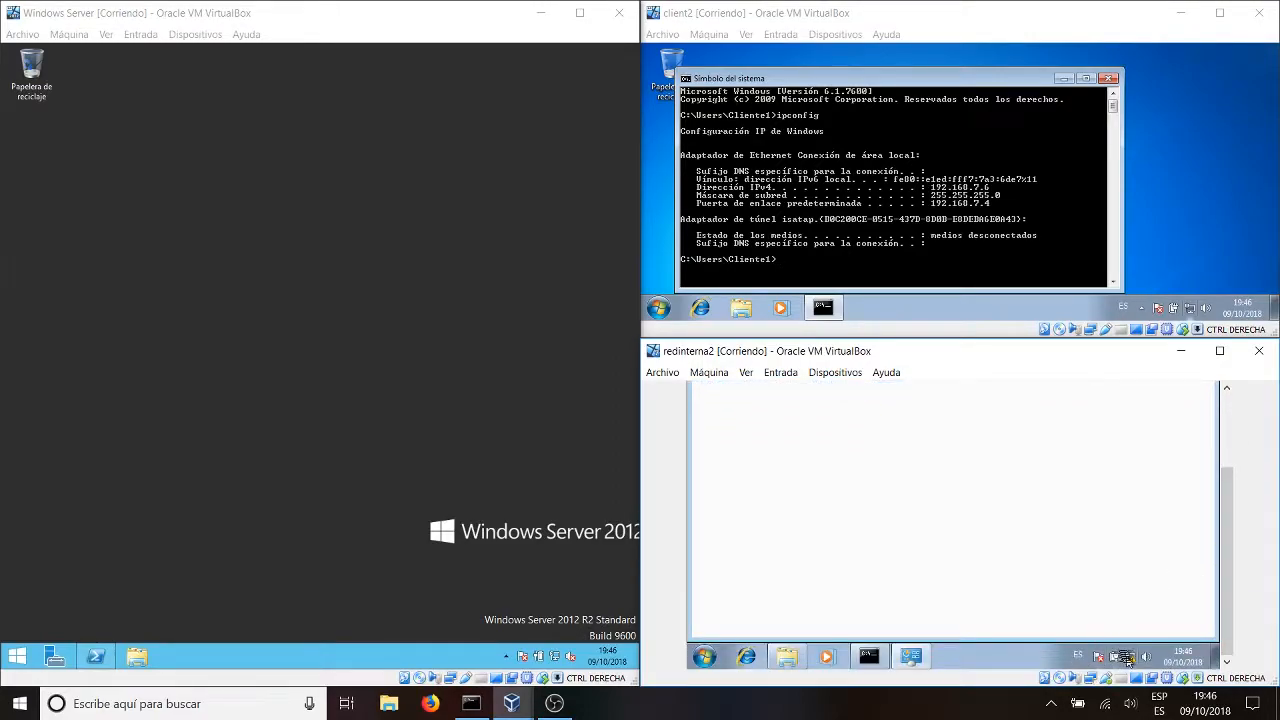
mouse_move(1128, 656)
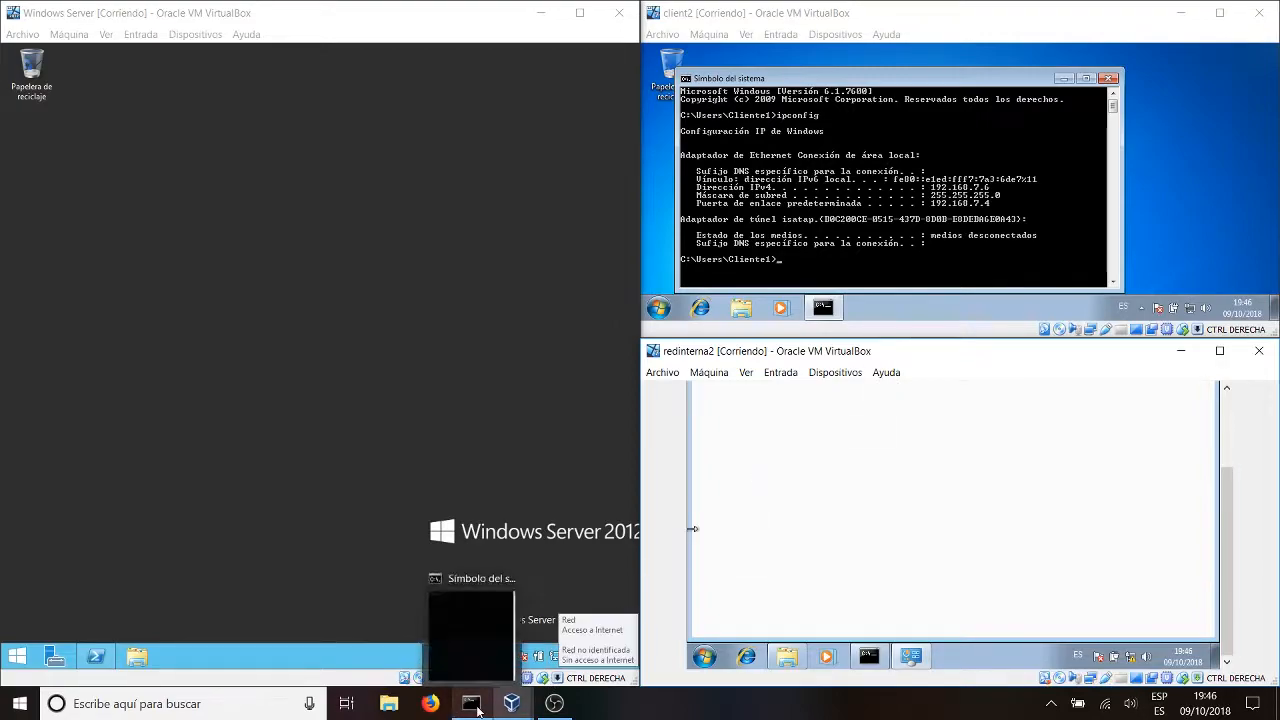
Shut down the client2 virtual machine and minimize the host's command prompt window
mouse_move(513, 706)
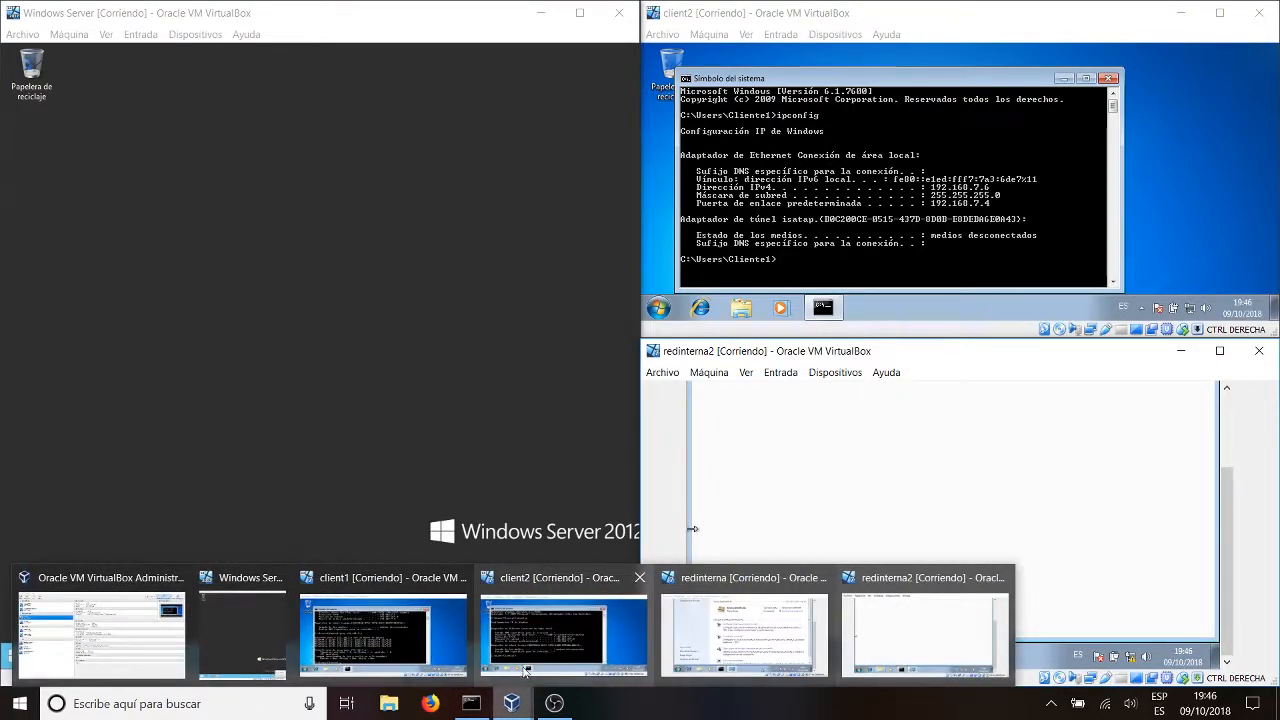
mouse_move(400, 627)
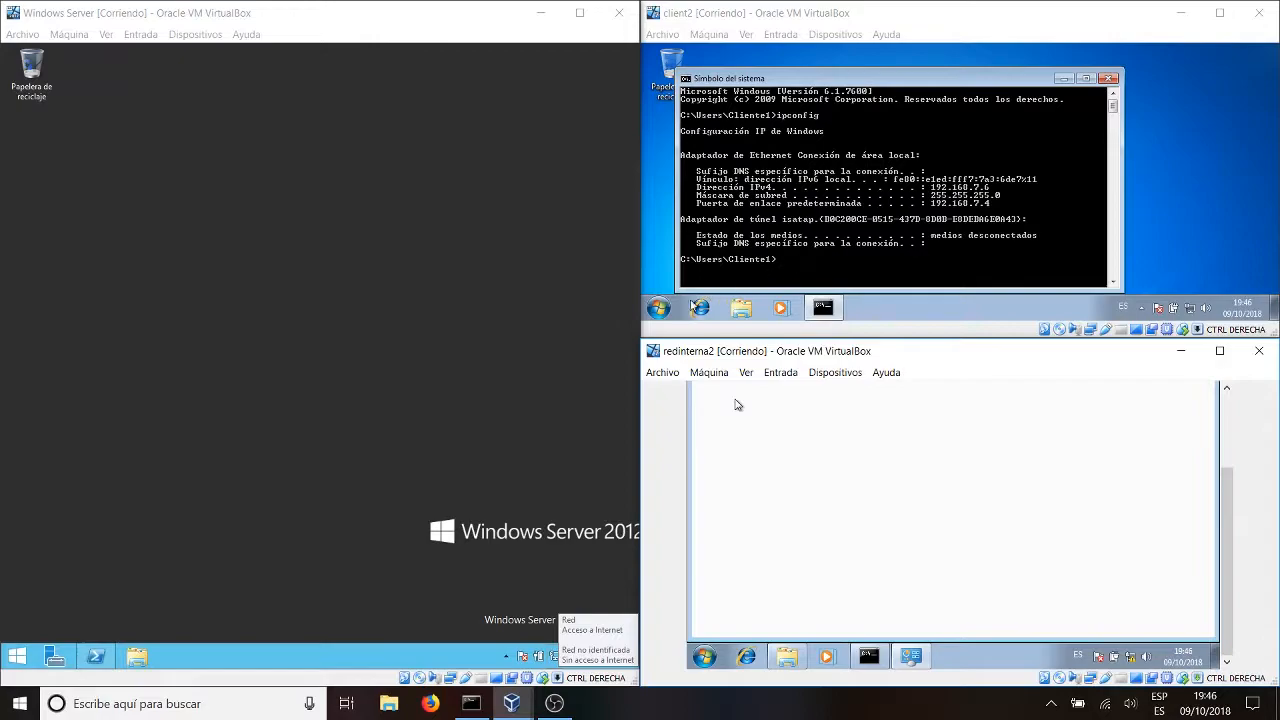
left_click(658, 307)
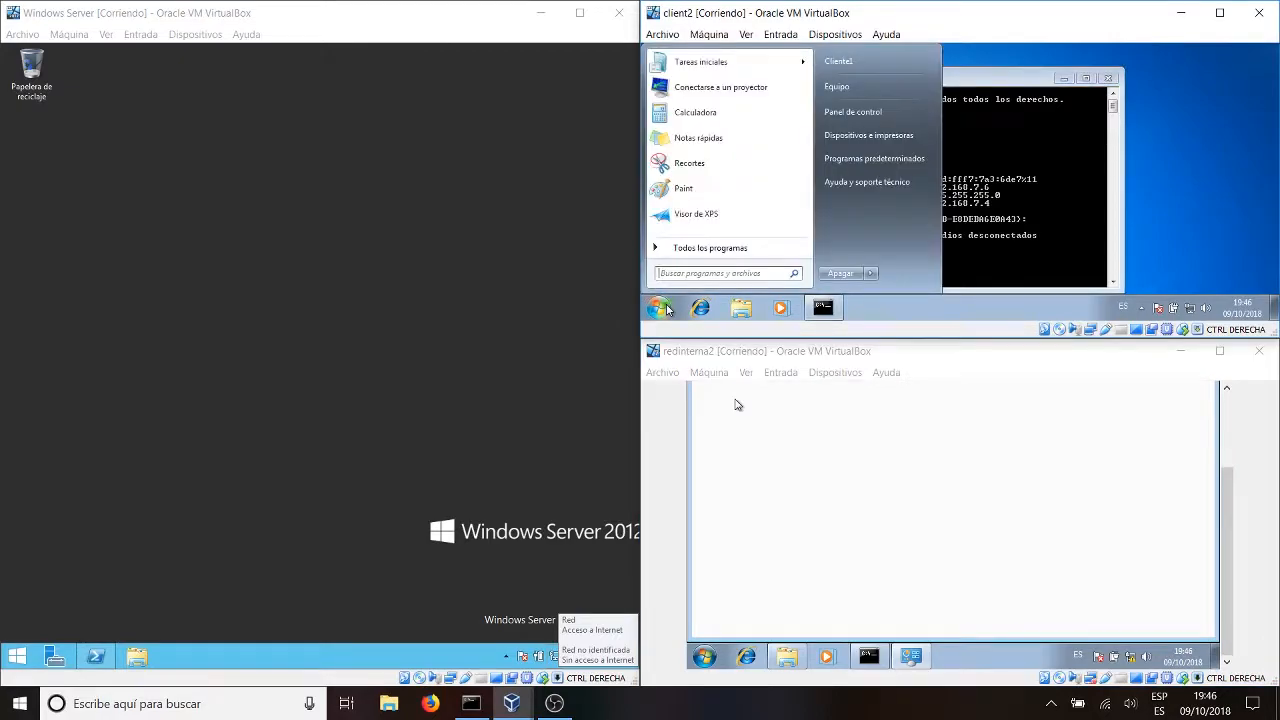
left_click(835, 278)
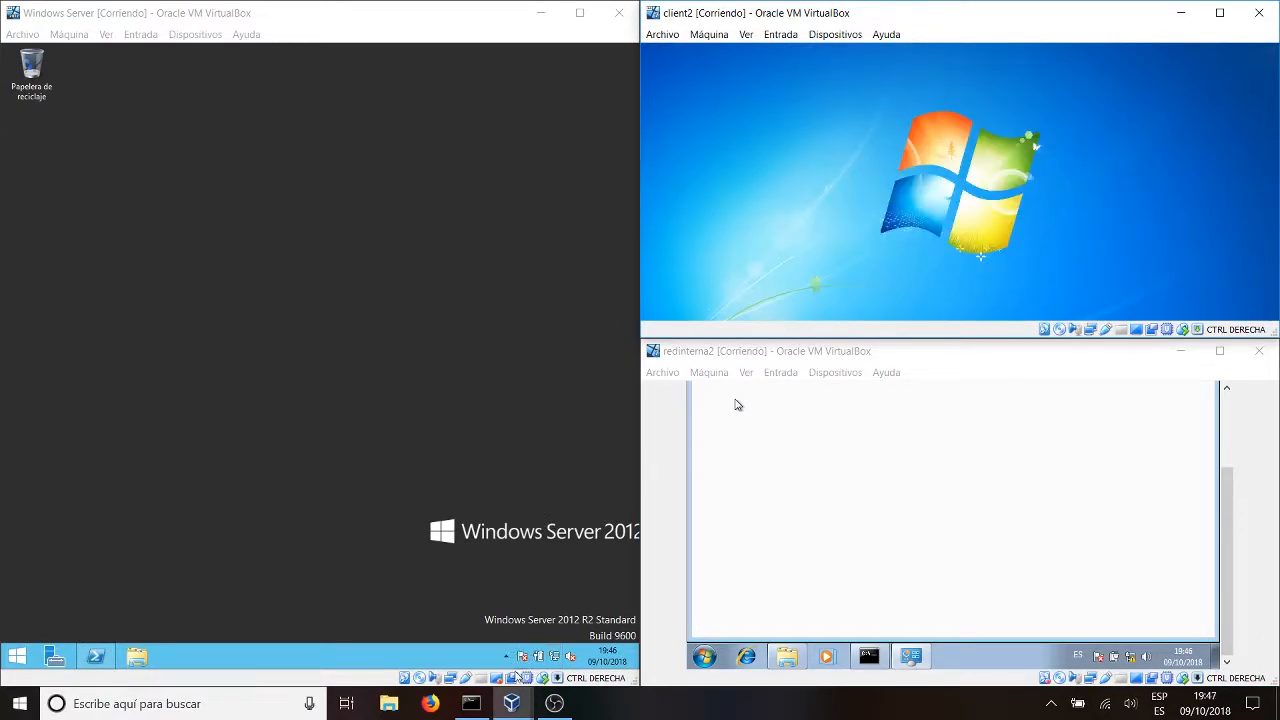
key("alt+Tab")
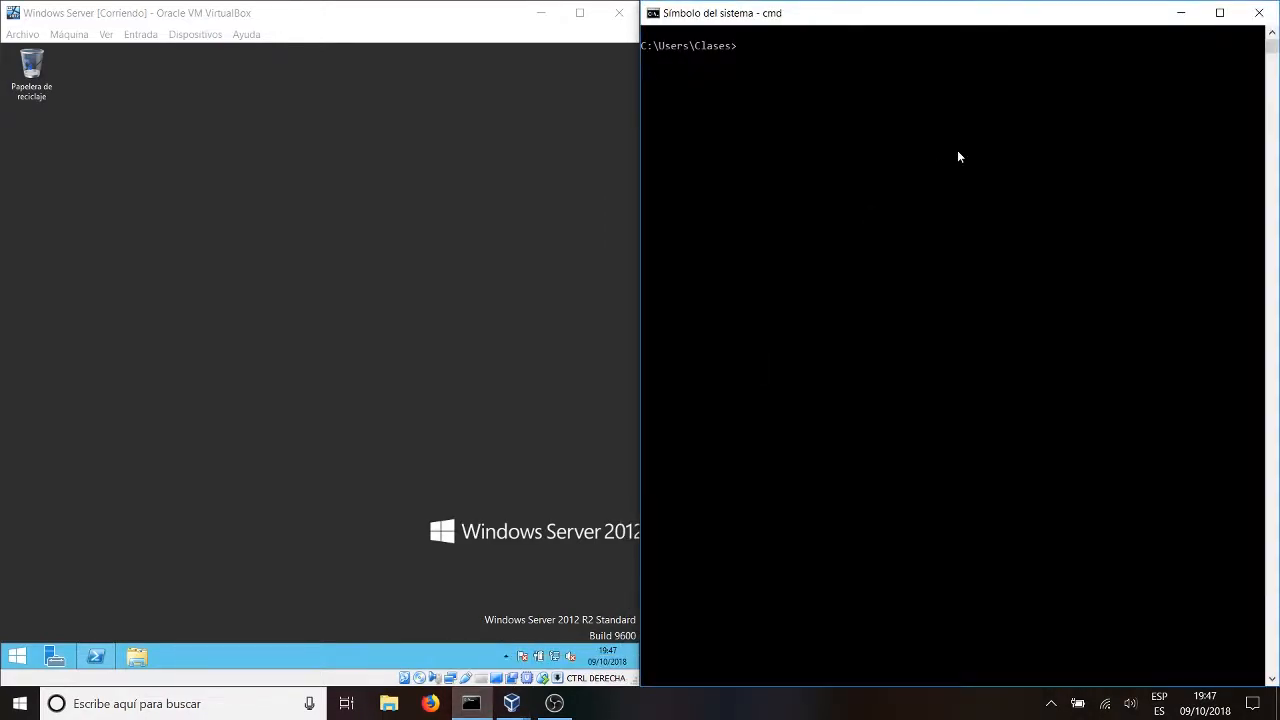
left_click(1181, 13)
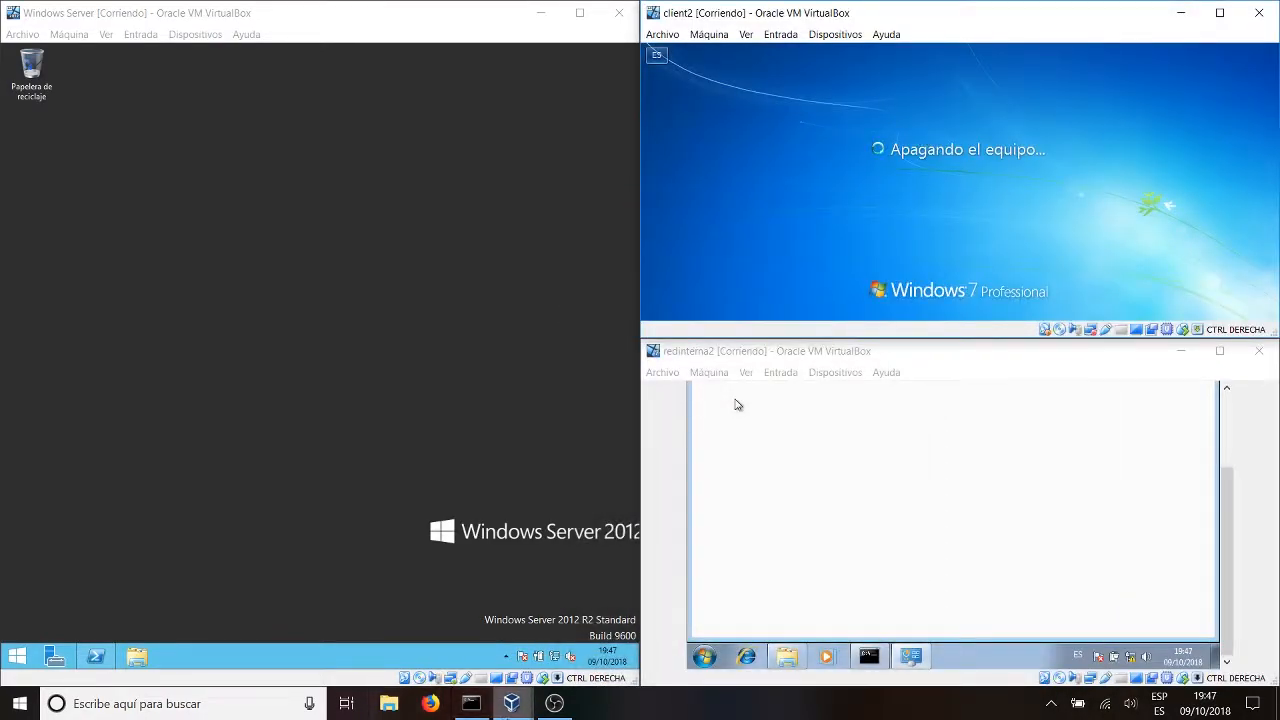
Bring the client1 machine forward and repeat the ping to 192.168.7.6 in its command prompt
left_click(511, 703)
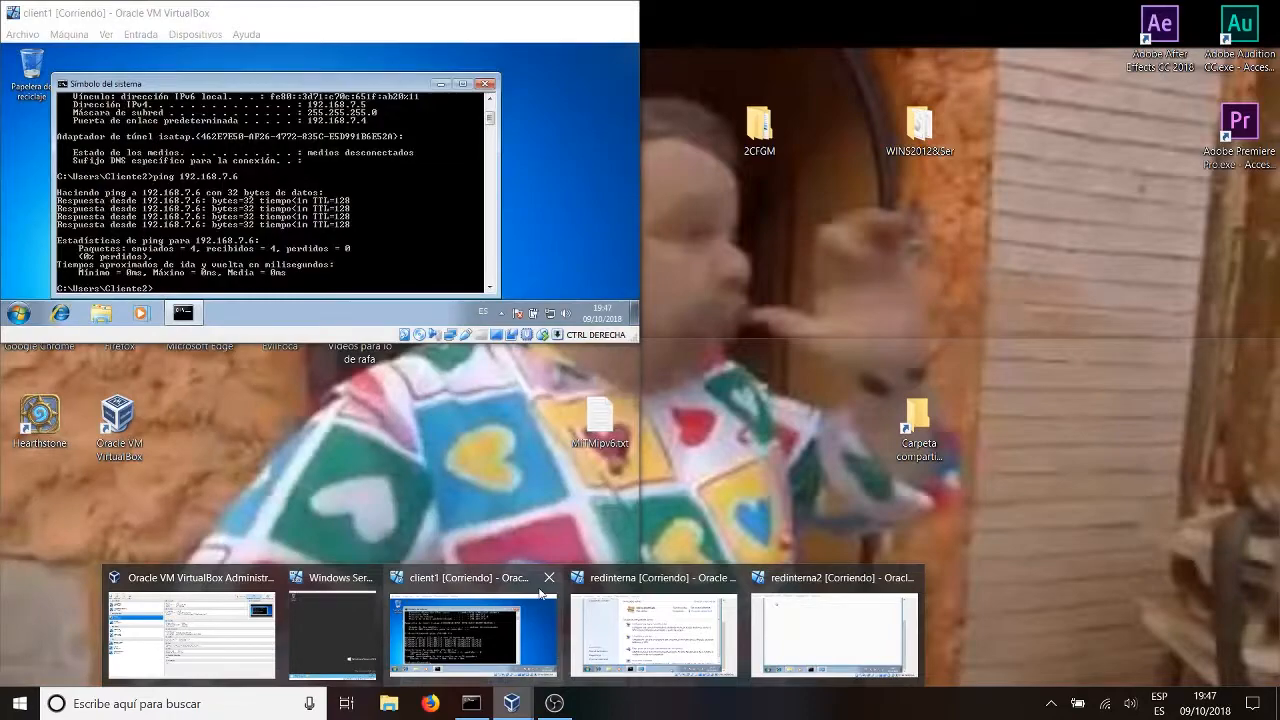
left_click(540, 600)
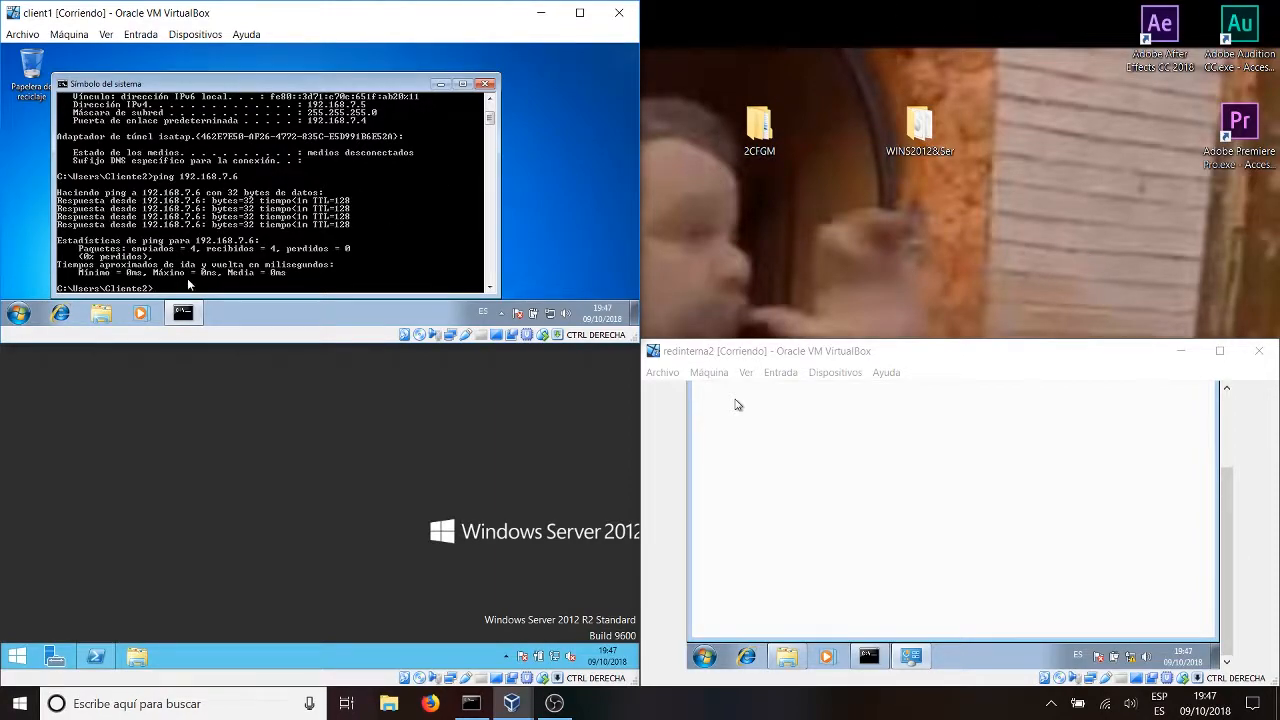
key("Up")
key("Return")
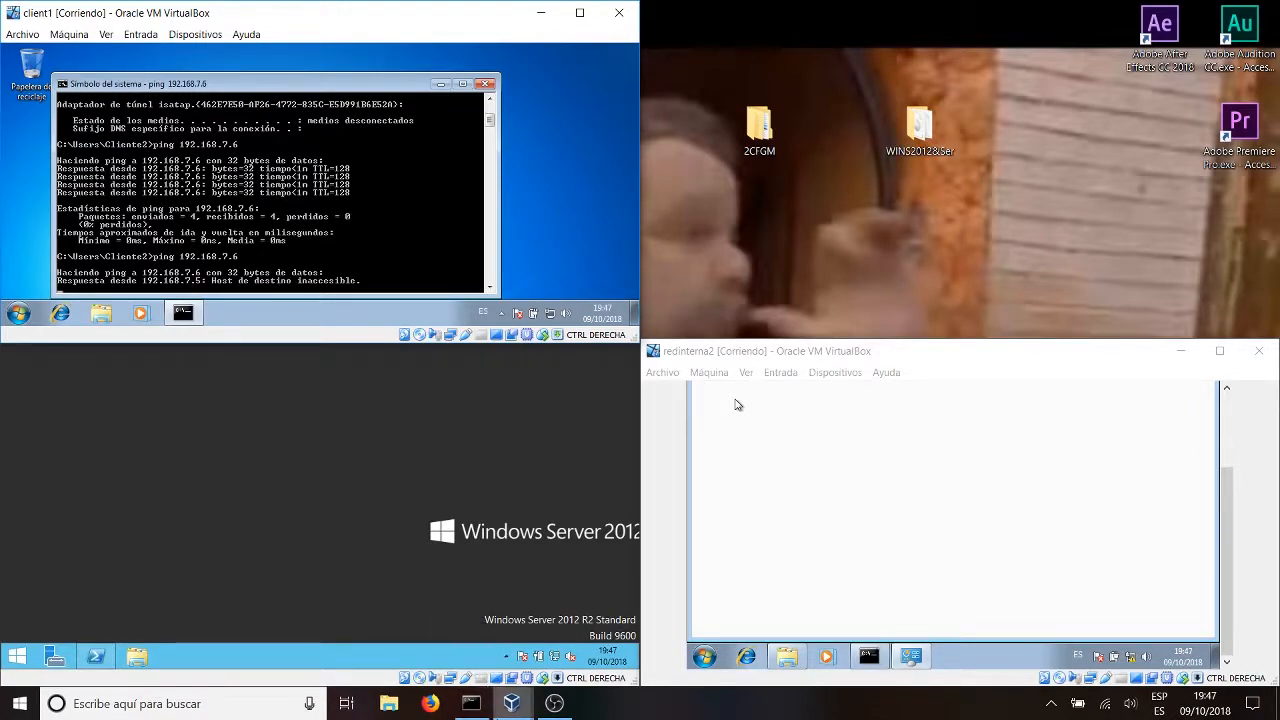
Close redinterna's Network and Sharing Center, check redinterna2's IP address in its command prompt, and ping 192.168.7.6 from redinterna
mouse_move(505, 705)
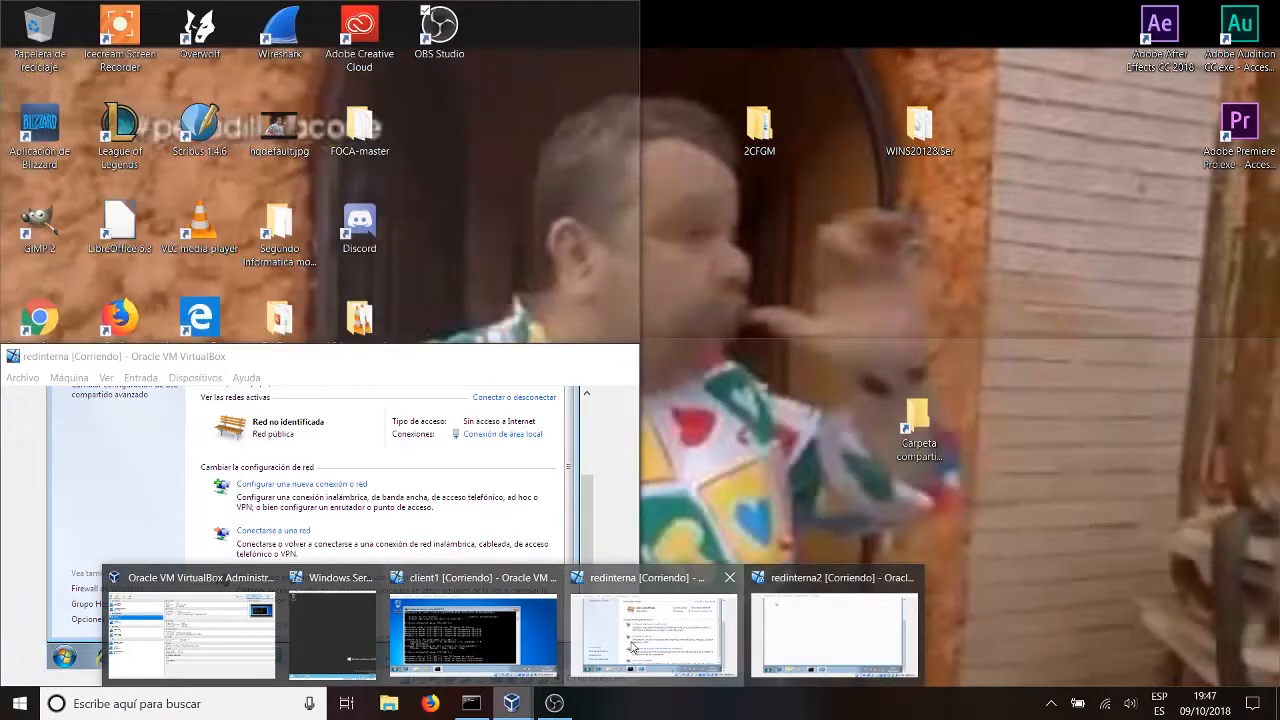
left_click(632, 648)
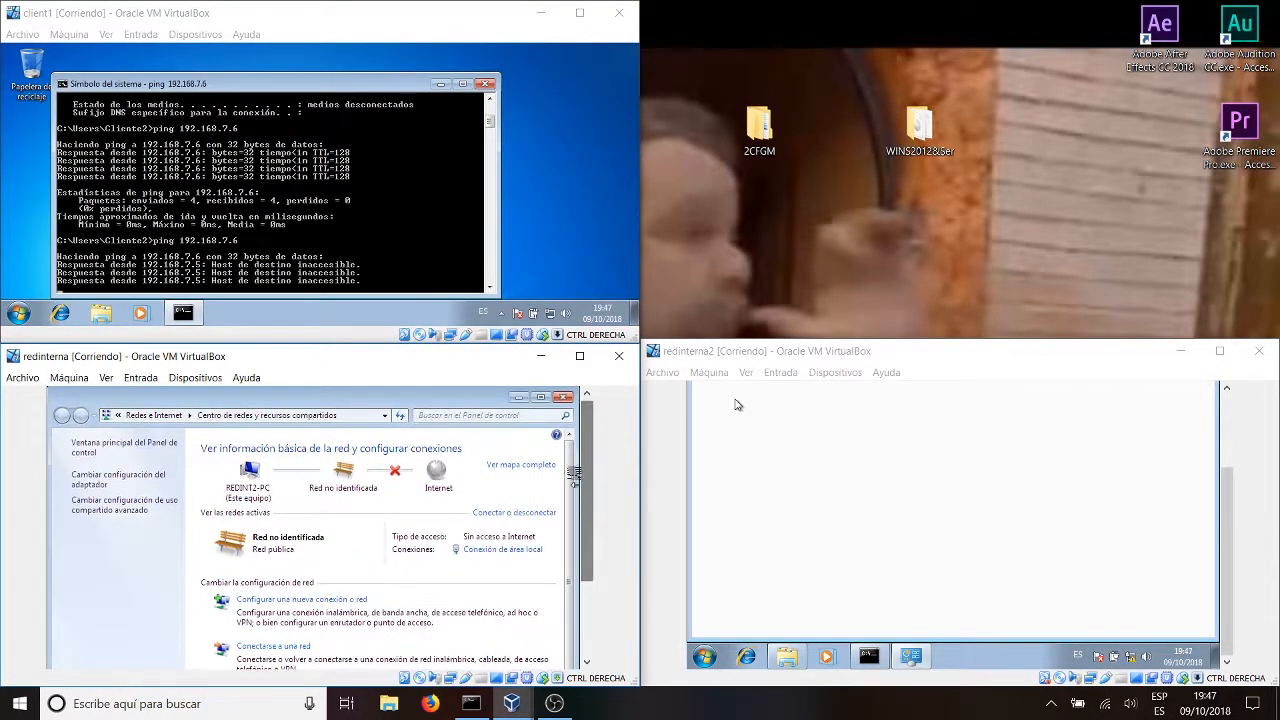
left_click(563, 398)
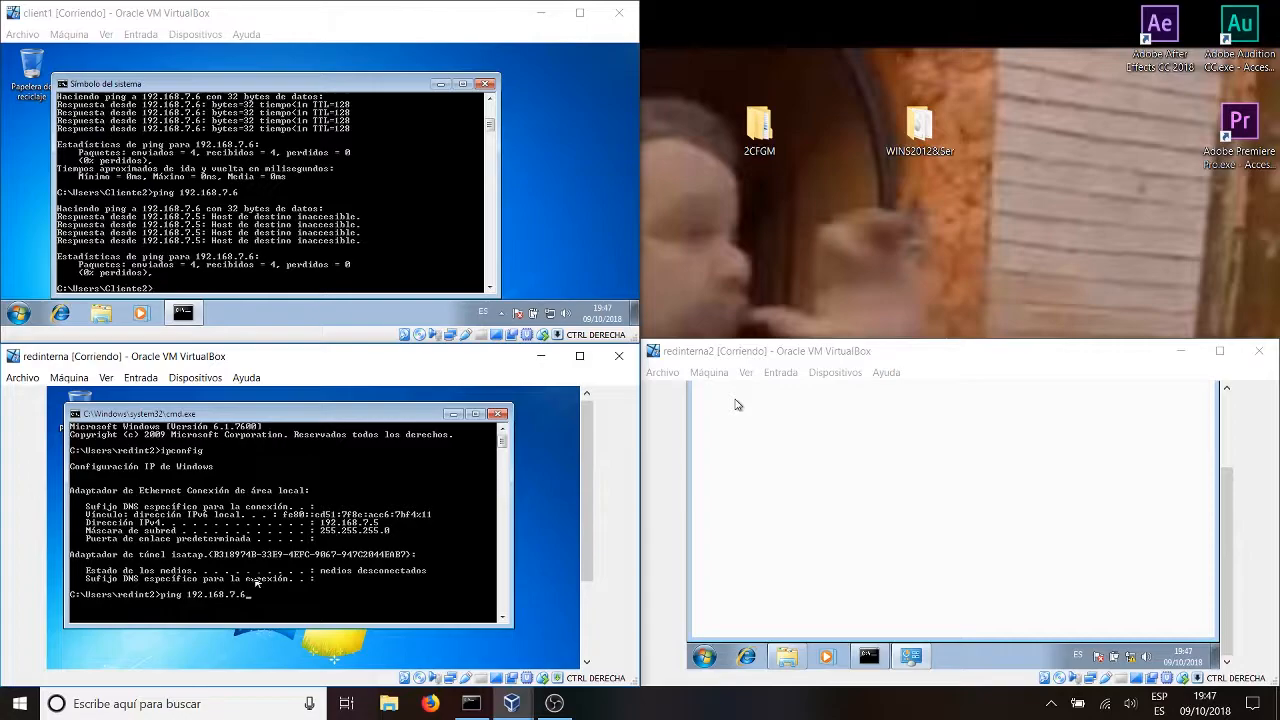
left_click(862, 657)
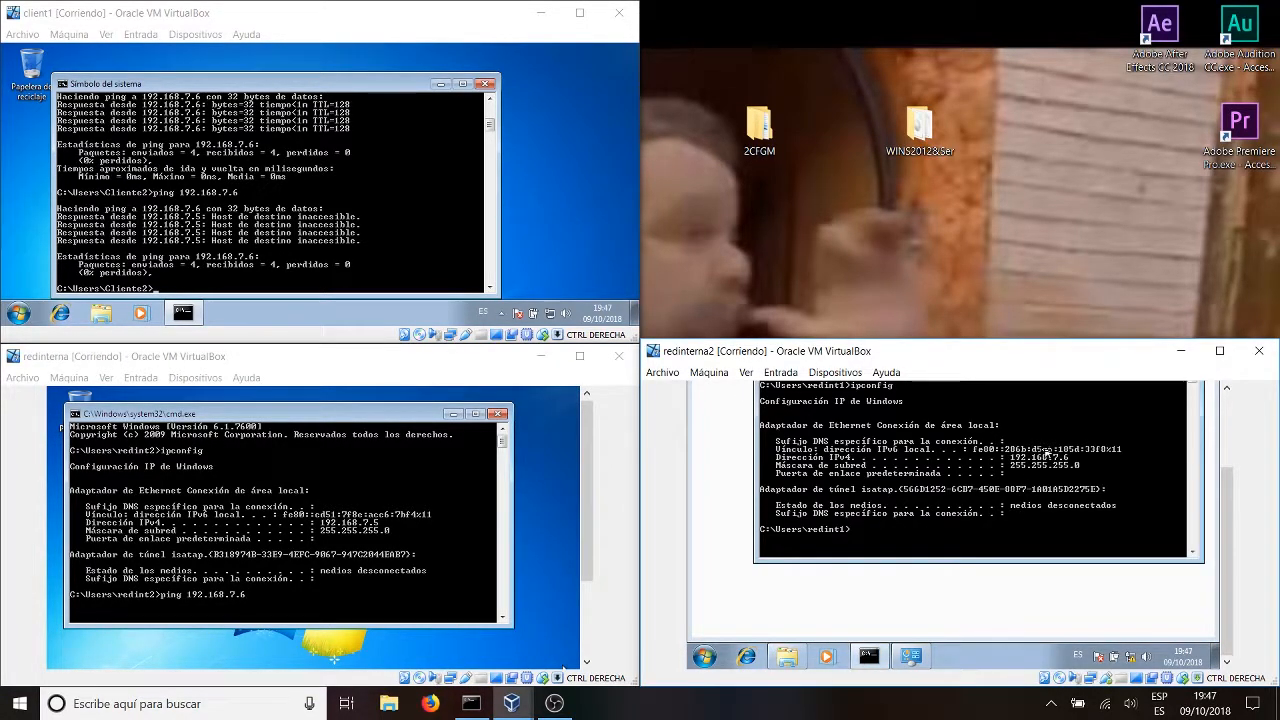
left_click(320, 621)
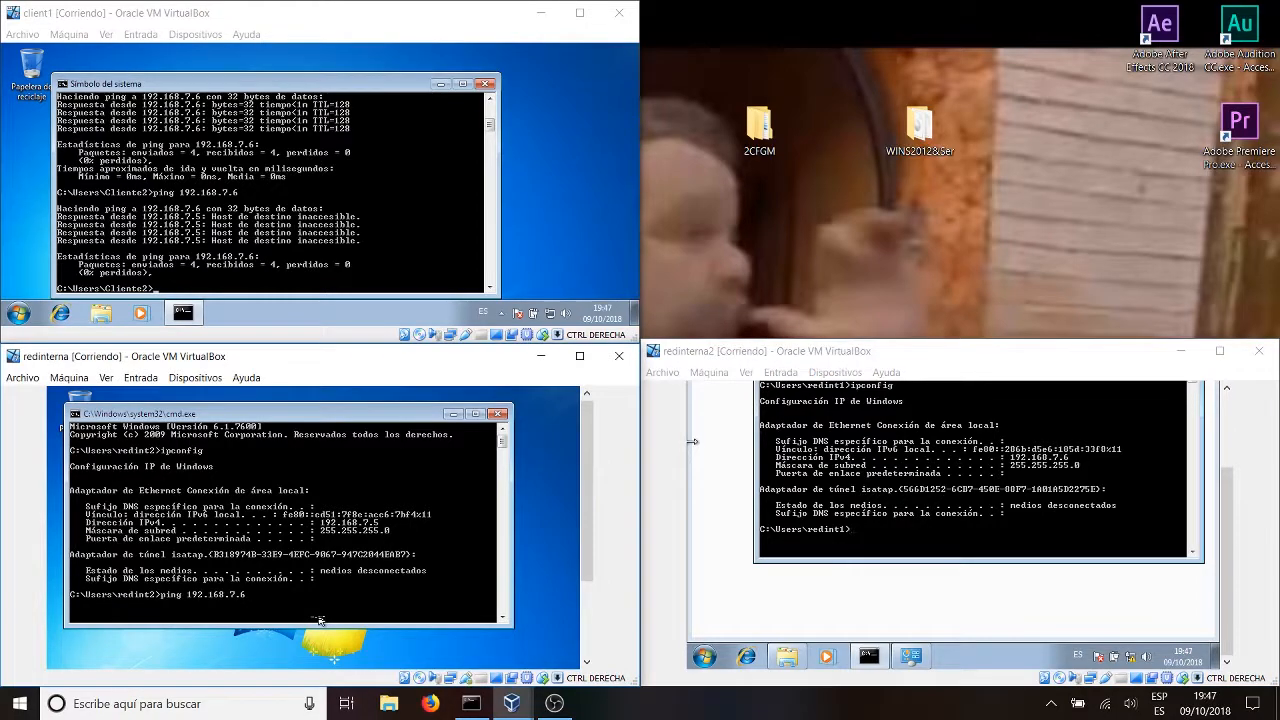
key("Return")
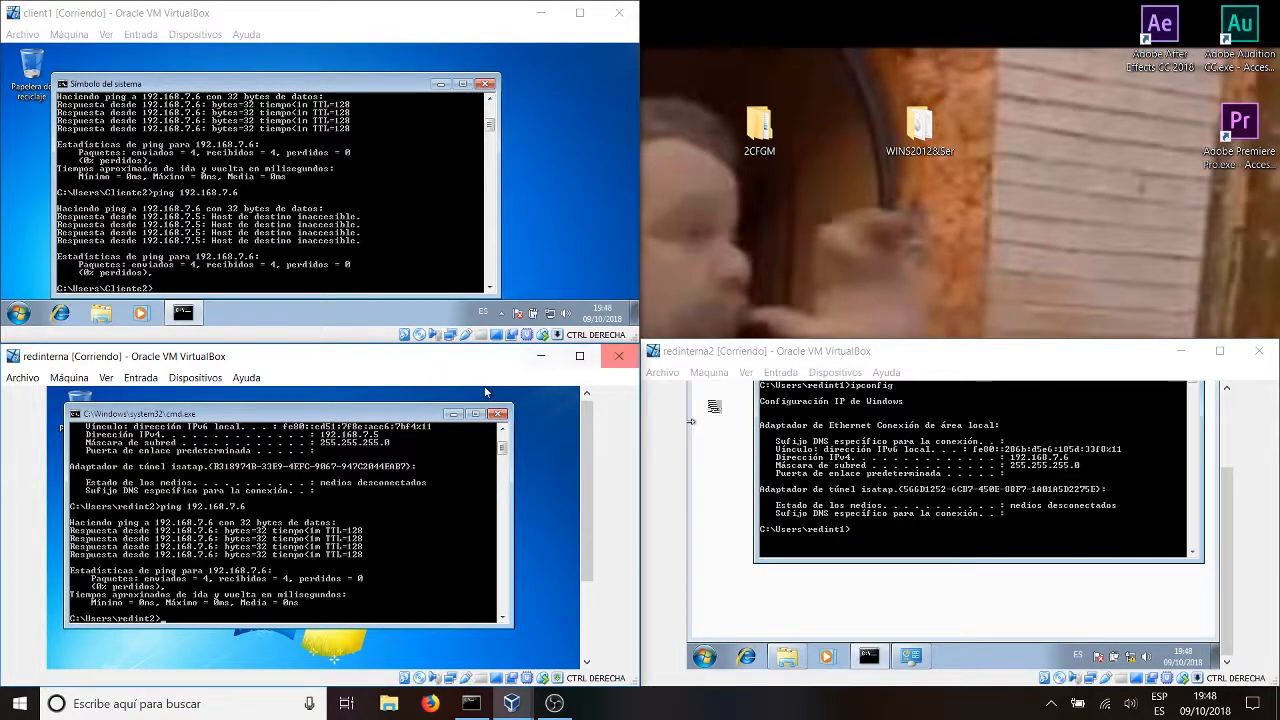
Bring up the VirtualBox manager to review client1's network adapter details and the machine groups
mouse_move(512, 703)
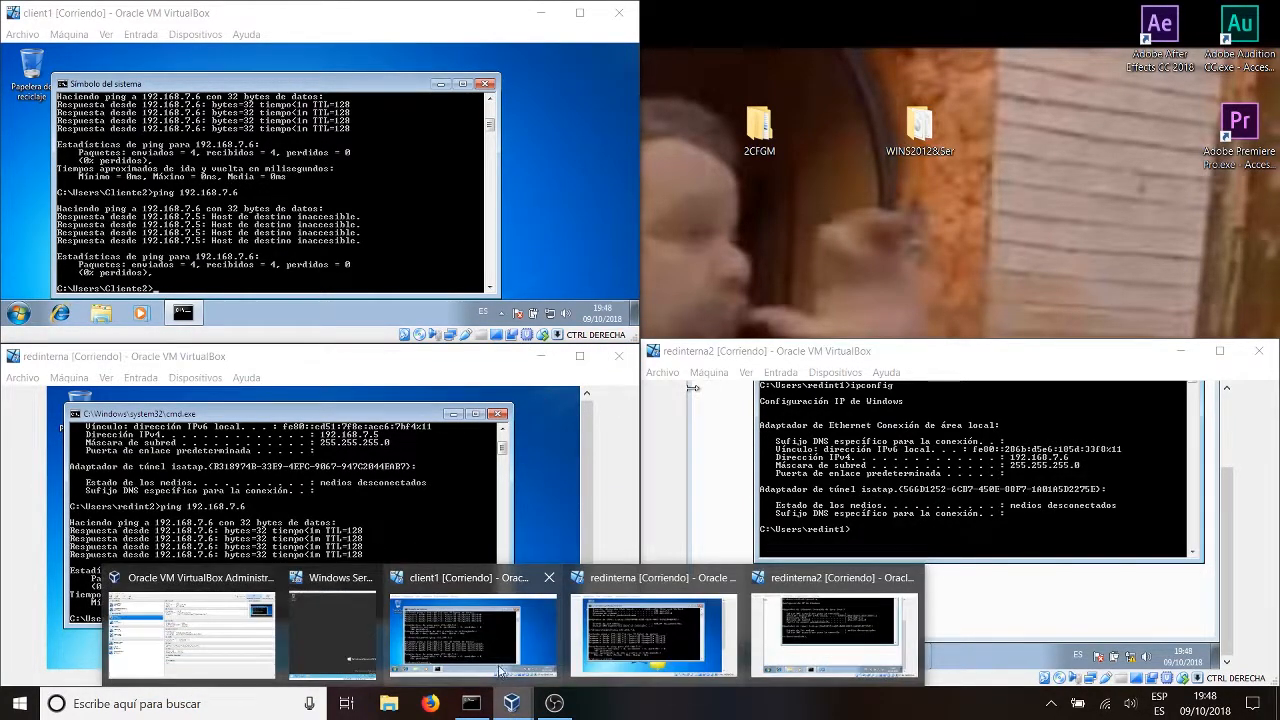
mouse_move(312, 633)
left_click(237, 626)
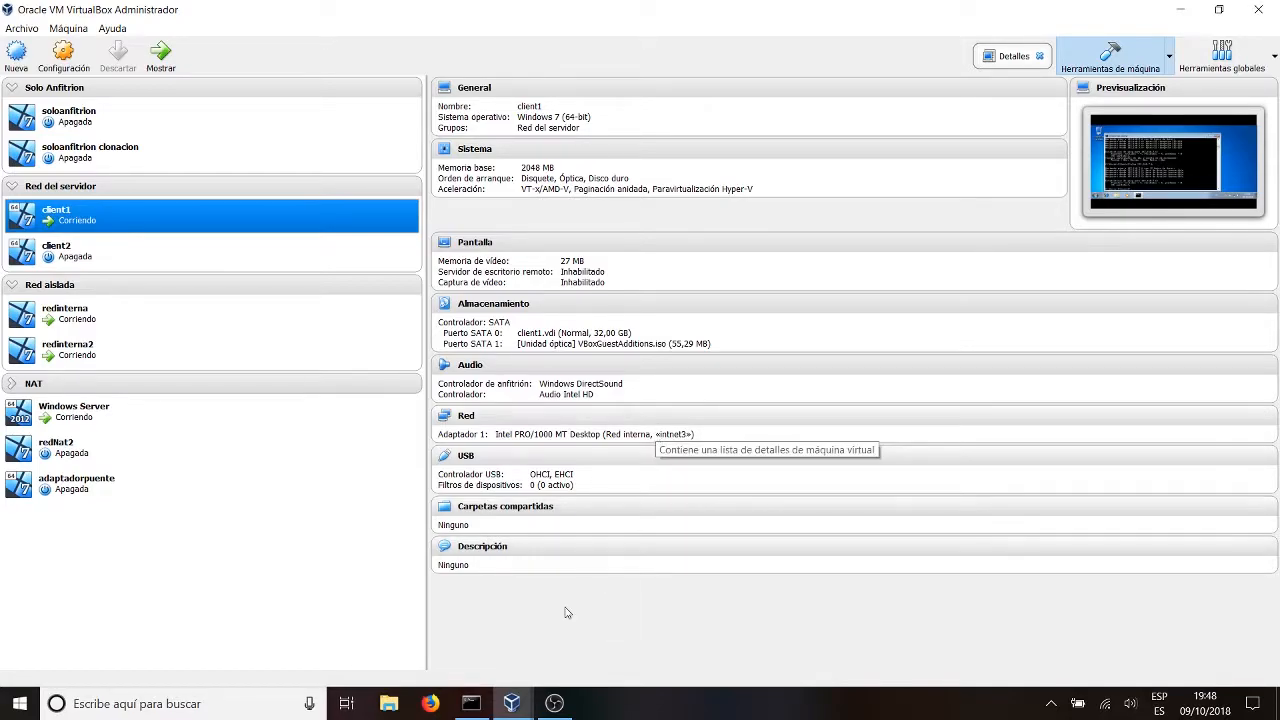
Bring the client1 machine forward to review its ping results, and open and minimize the host's command prompt window
mouse_move(507, 706)
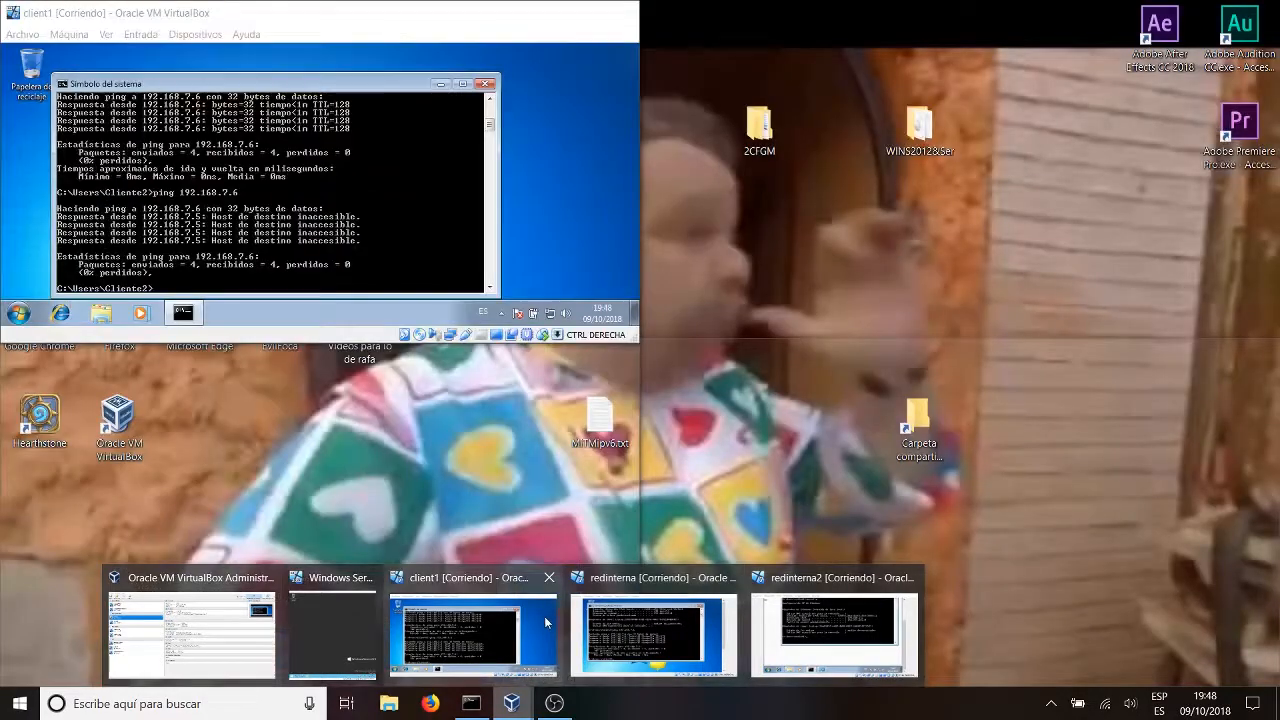
left_click(530, 617)
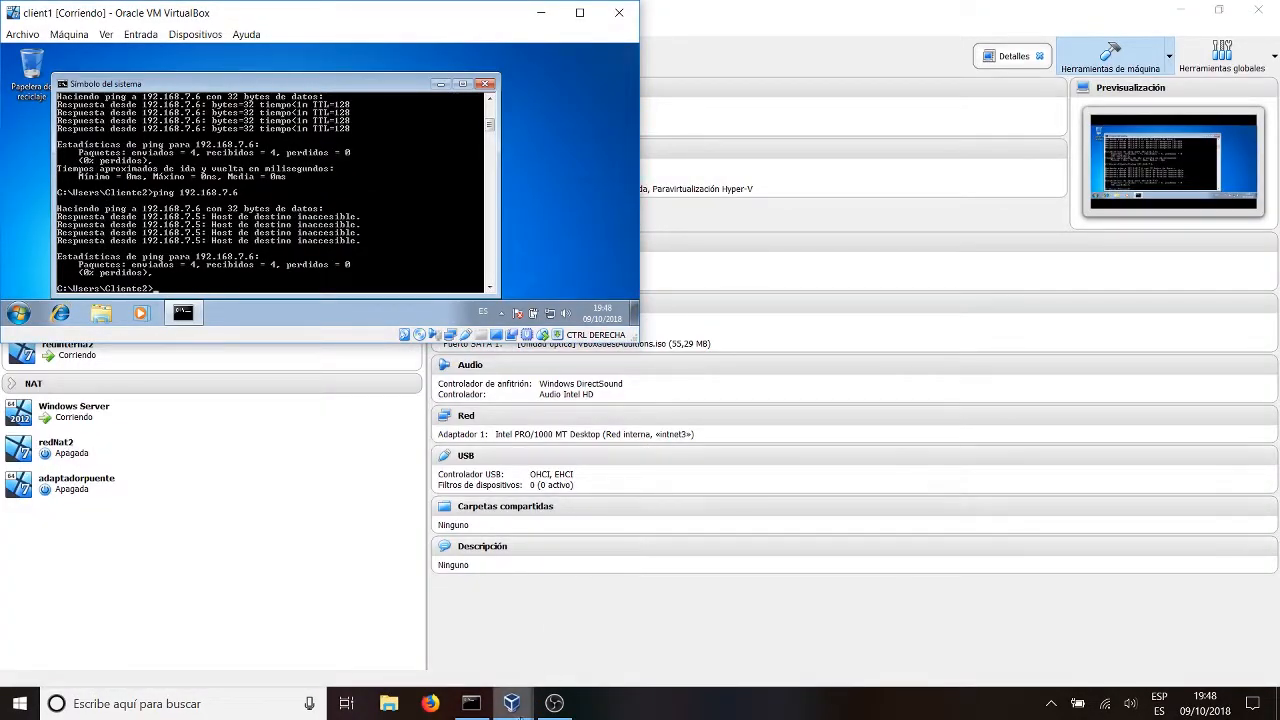
mouse_move(512, 703)
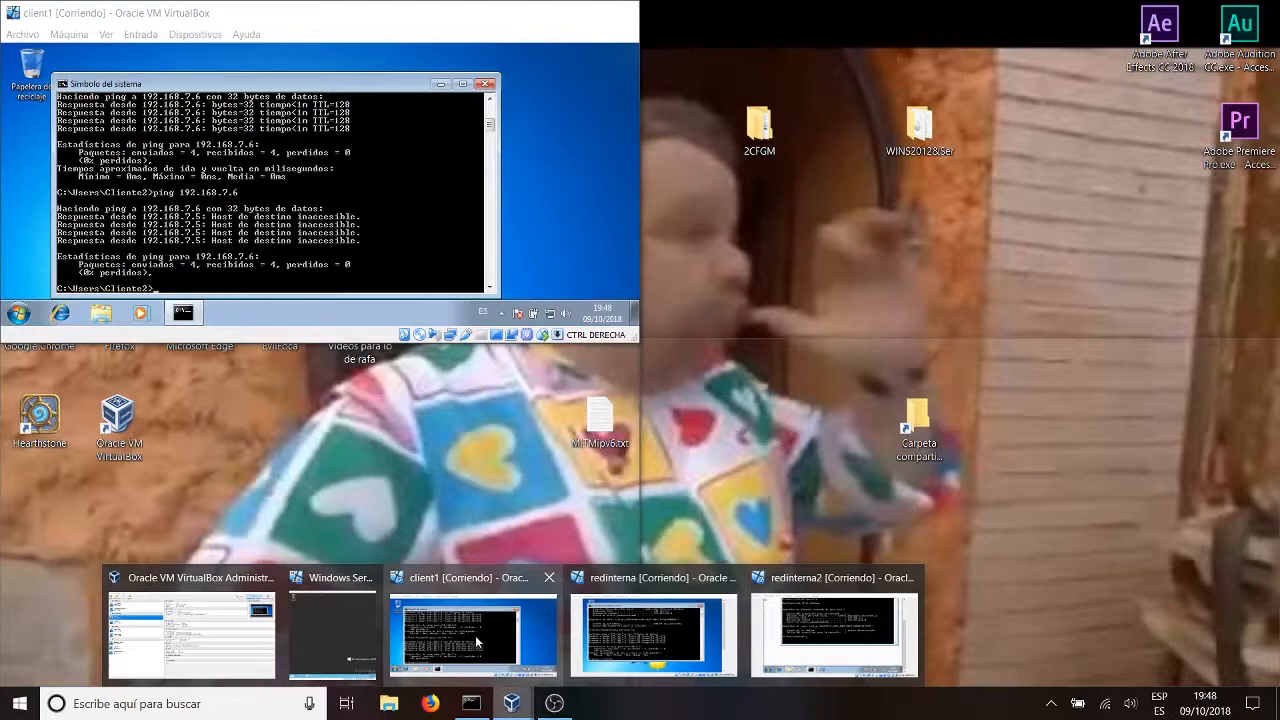
left_click(477, 643)
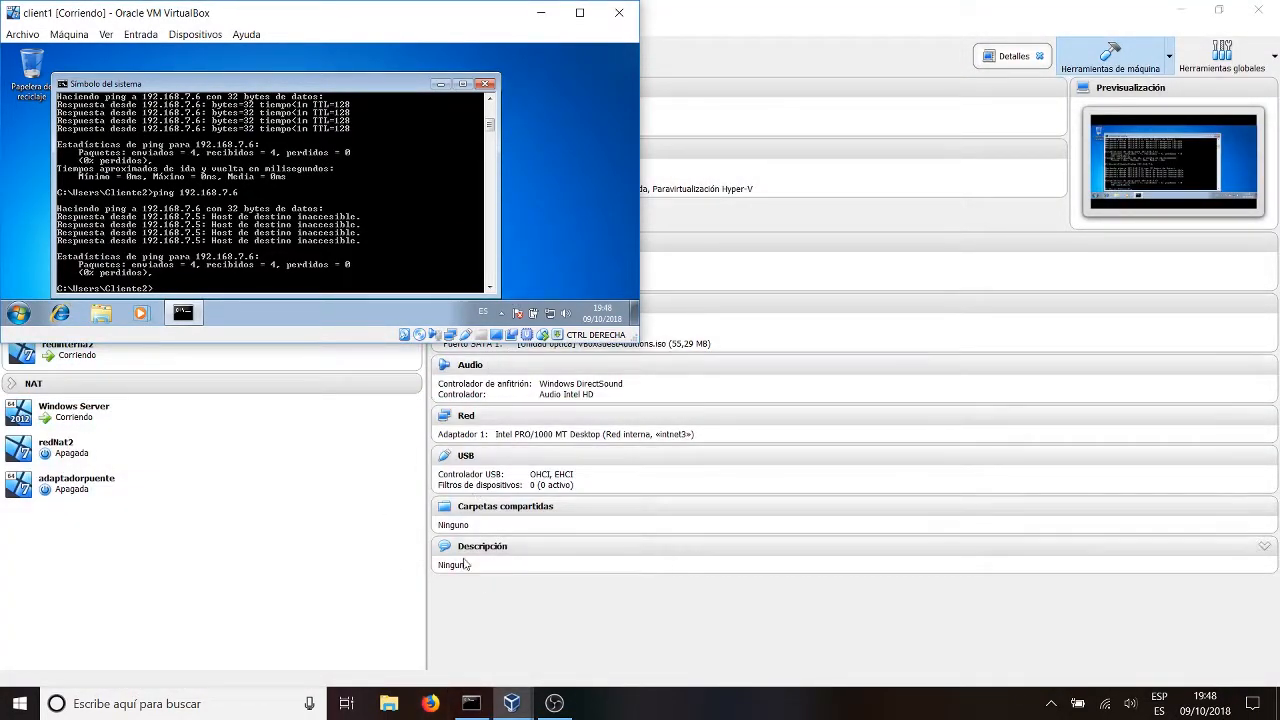
left_click(471, 703)
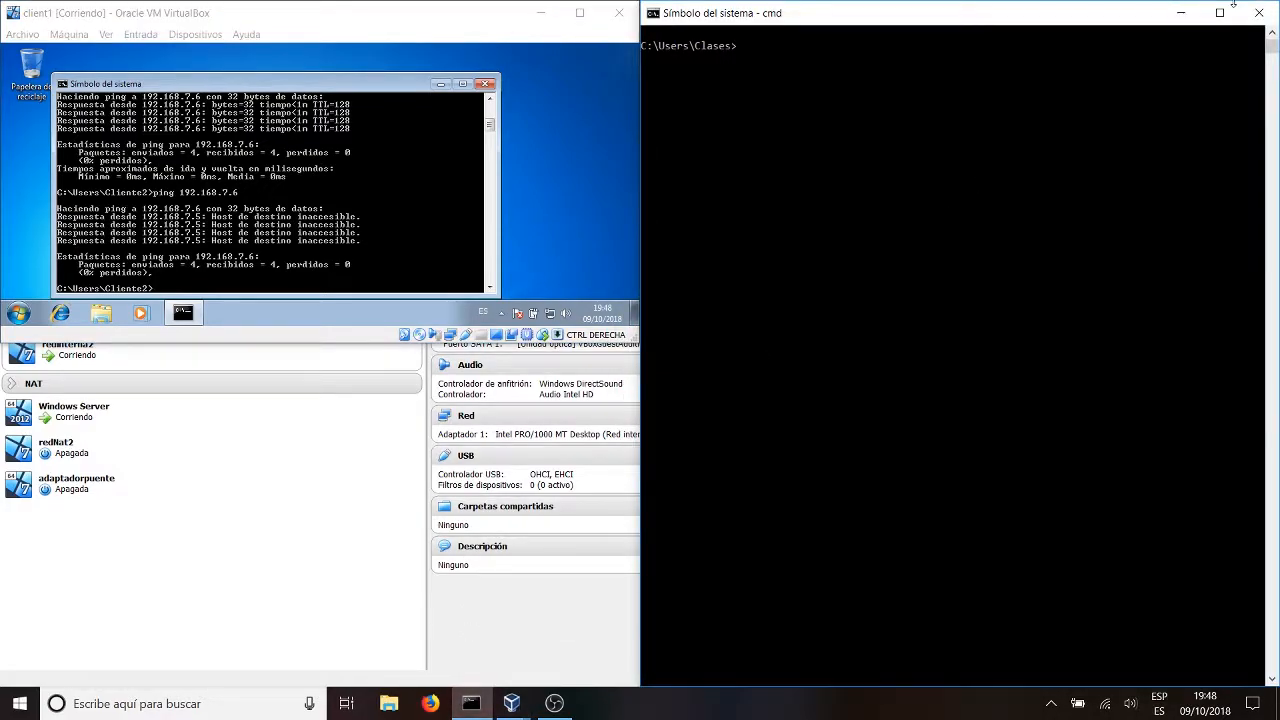
left_click(1182, 13)
Bring the Windows Server machine forward and open its PowerShell window to check the internal adapter's IP address
mouse_move(512, 703)
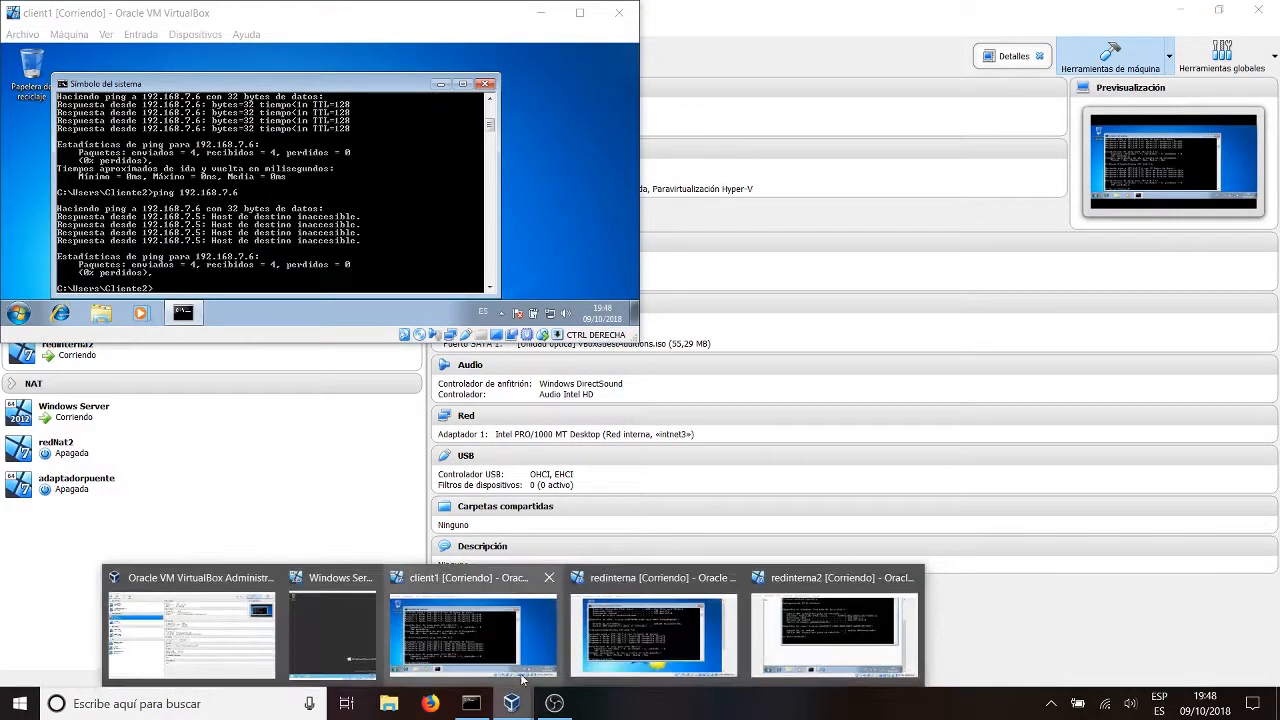
left_click(334, 618)
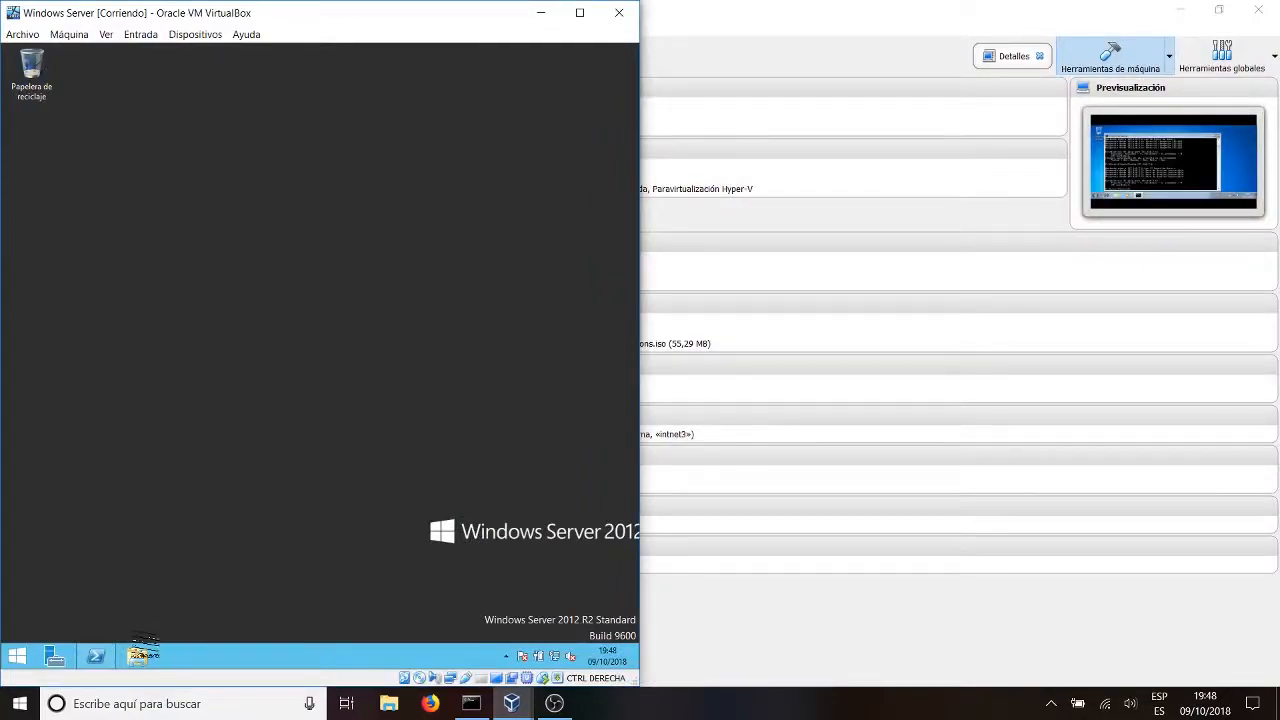
left_click(99, 656)
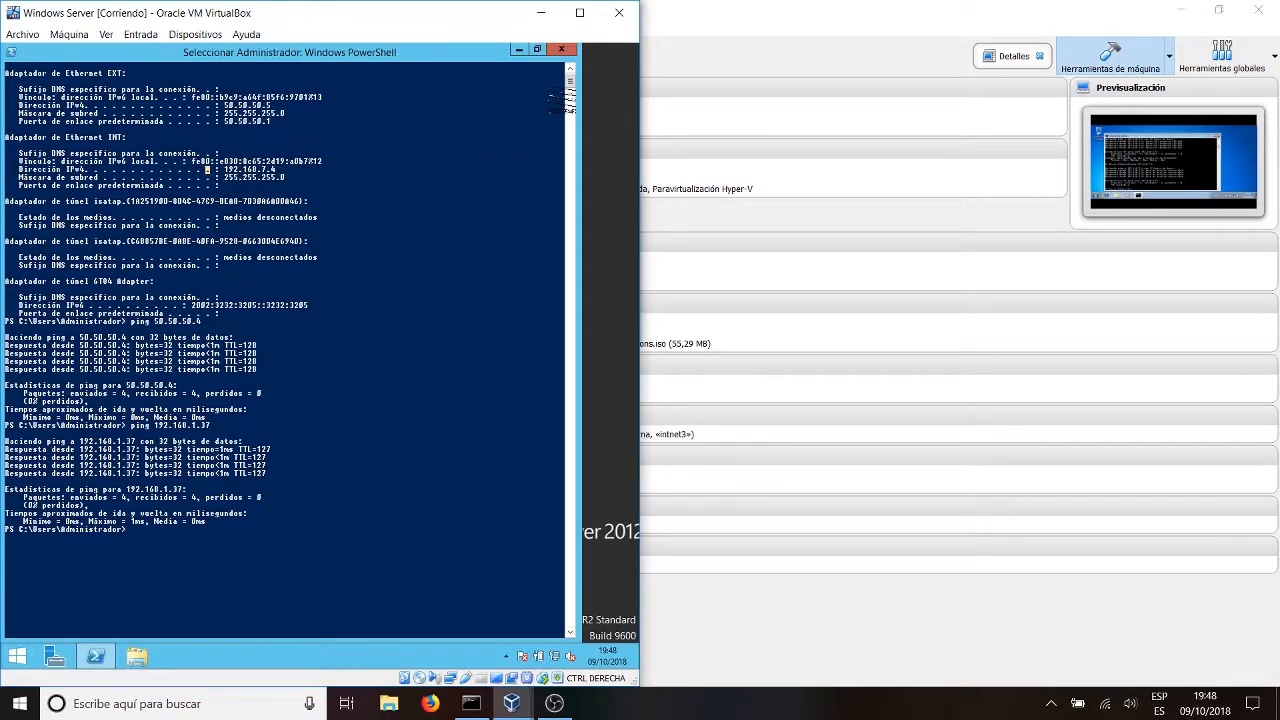
Place the client1 window beside the Windows Server machine and ping 192.168.7.4 from client1's command prompt
mouse_move(511, 703)
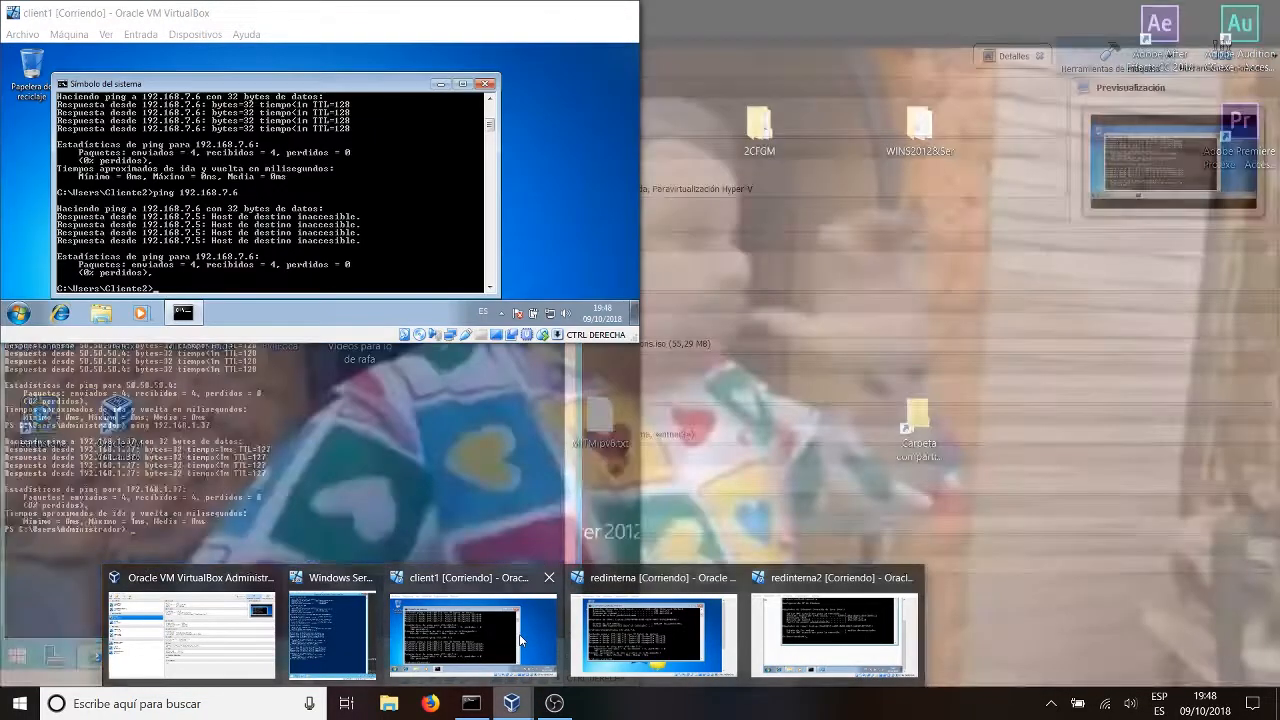
left_click(521, 636)
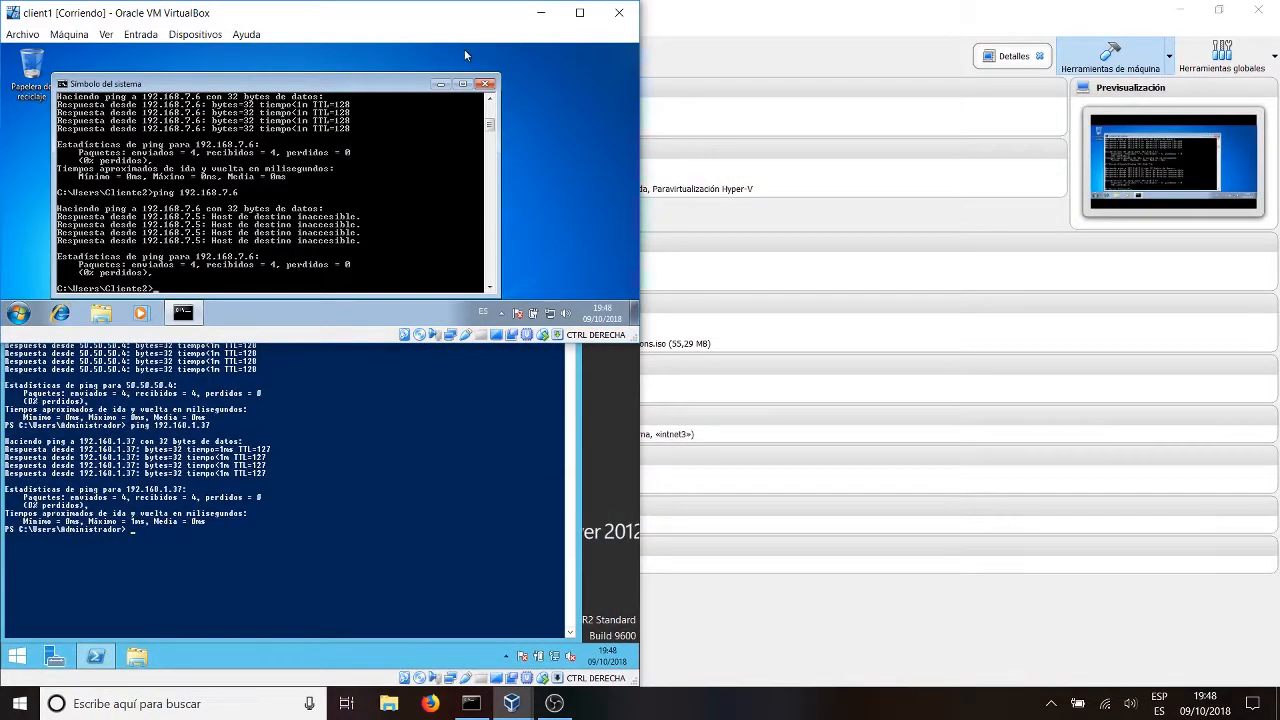
left_click_drag(407, 14, 1279, 90)
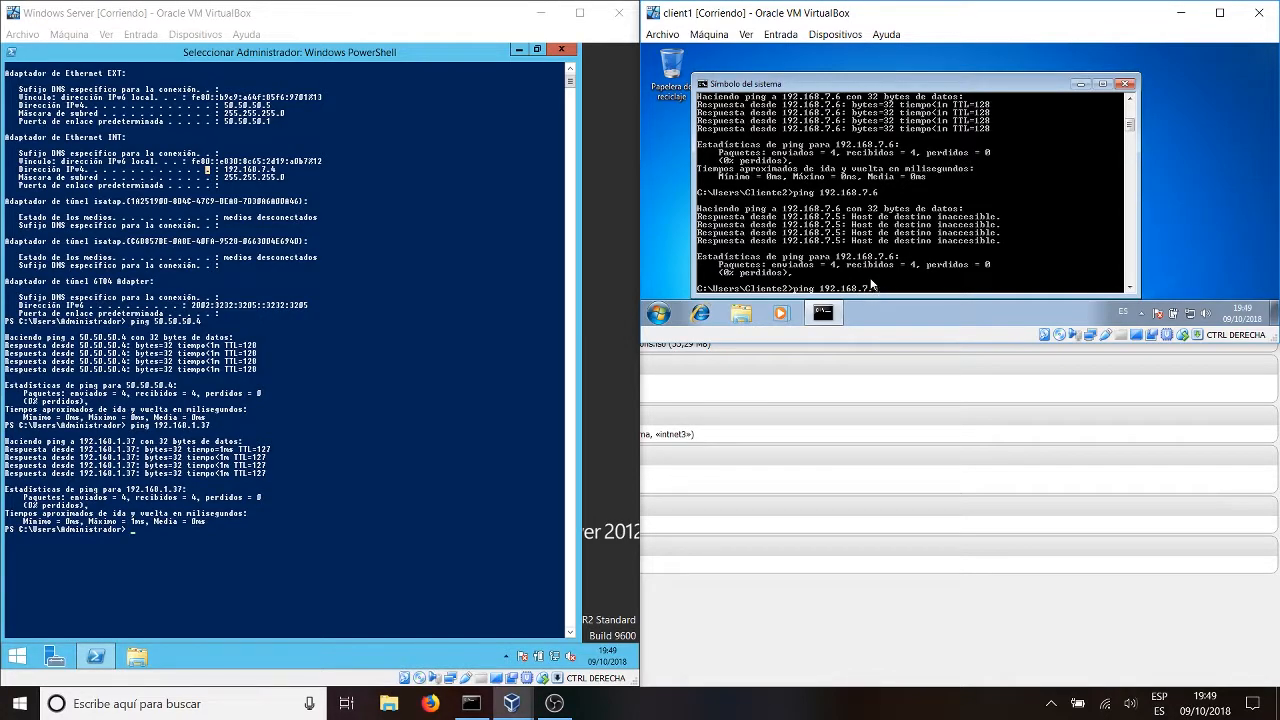
key("Return")
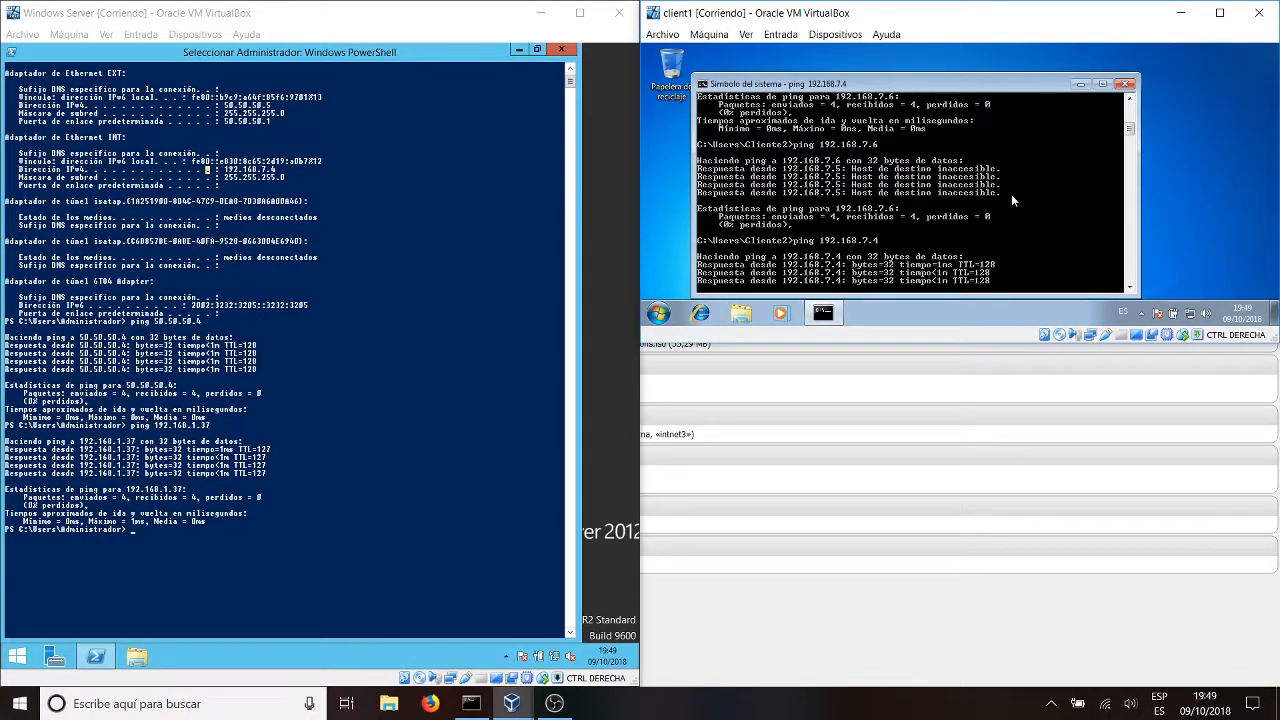
Compare the network adapter details of Windows Server and client1 in the VirtualBox manager
mouse_move(511, 703)
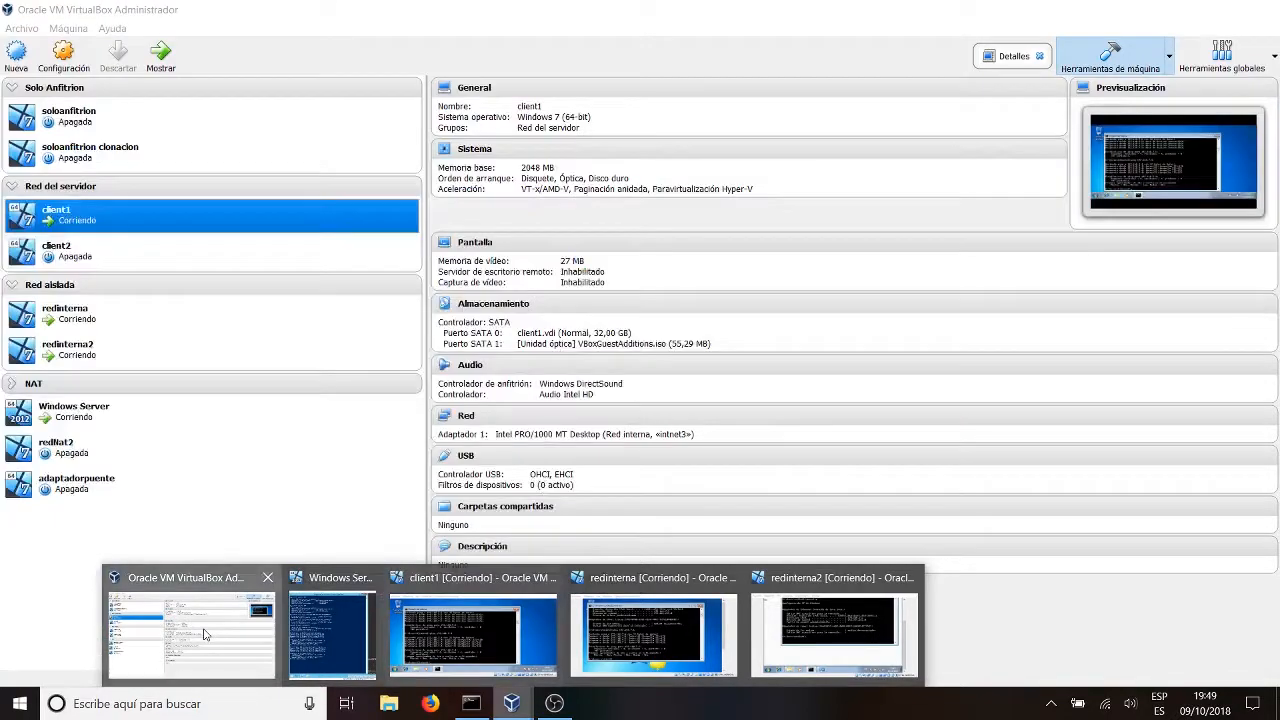
left_click(203, 634)
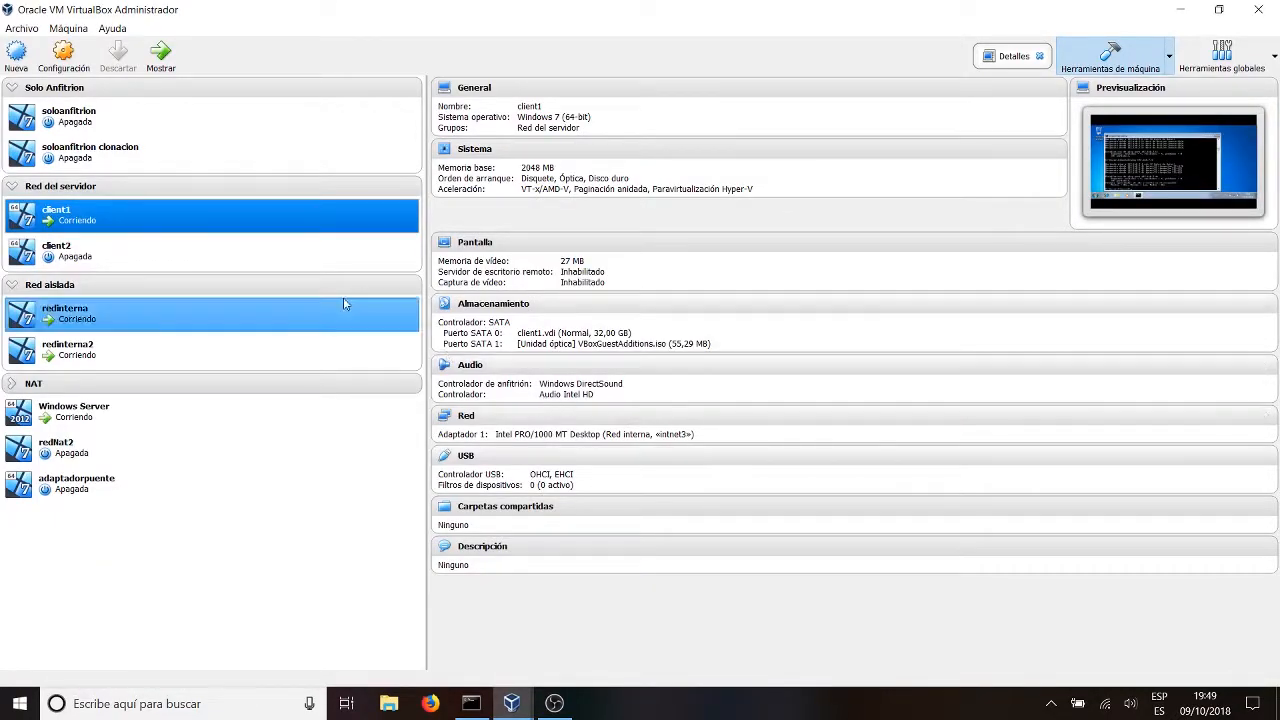
left_click(203, 412)
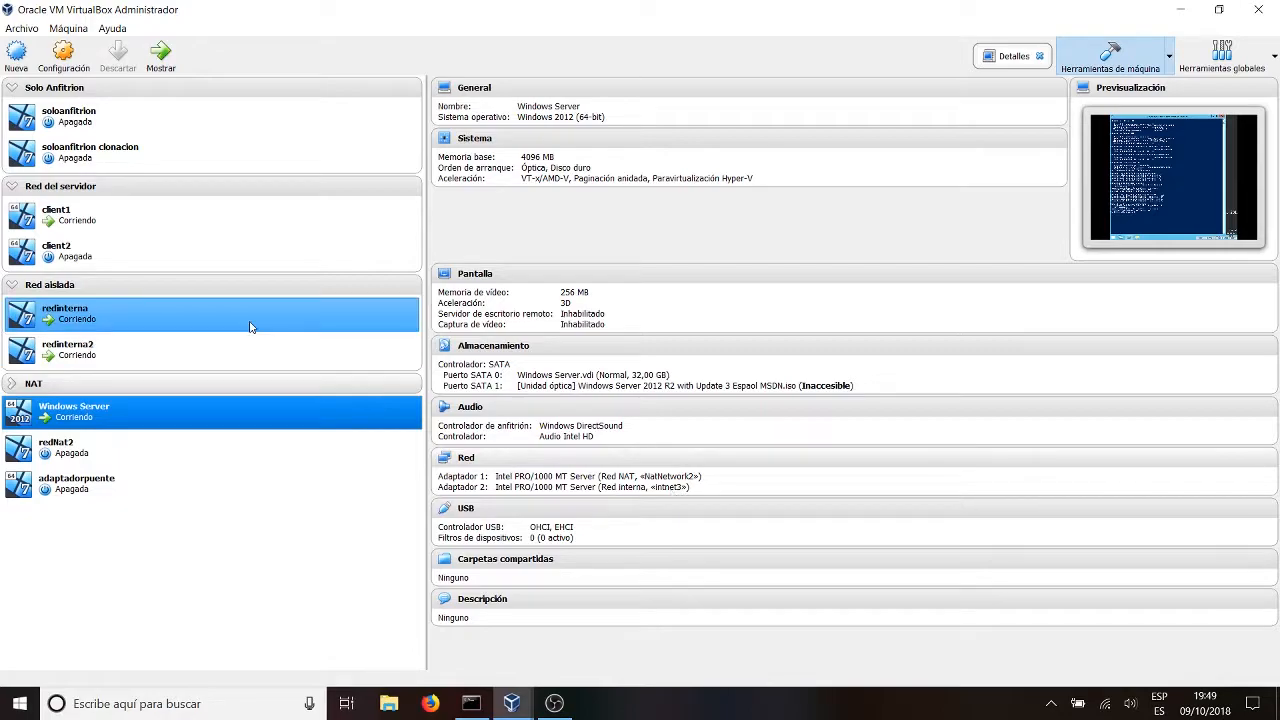
left_click(222, 222)
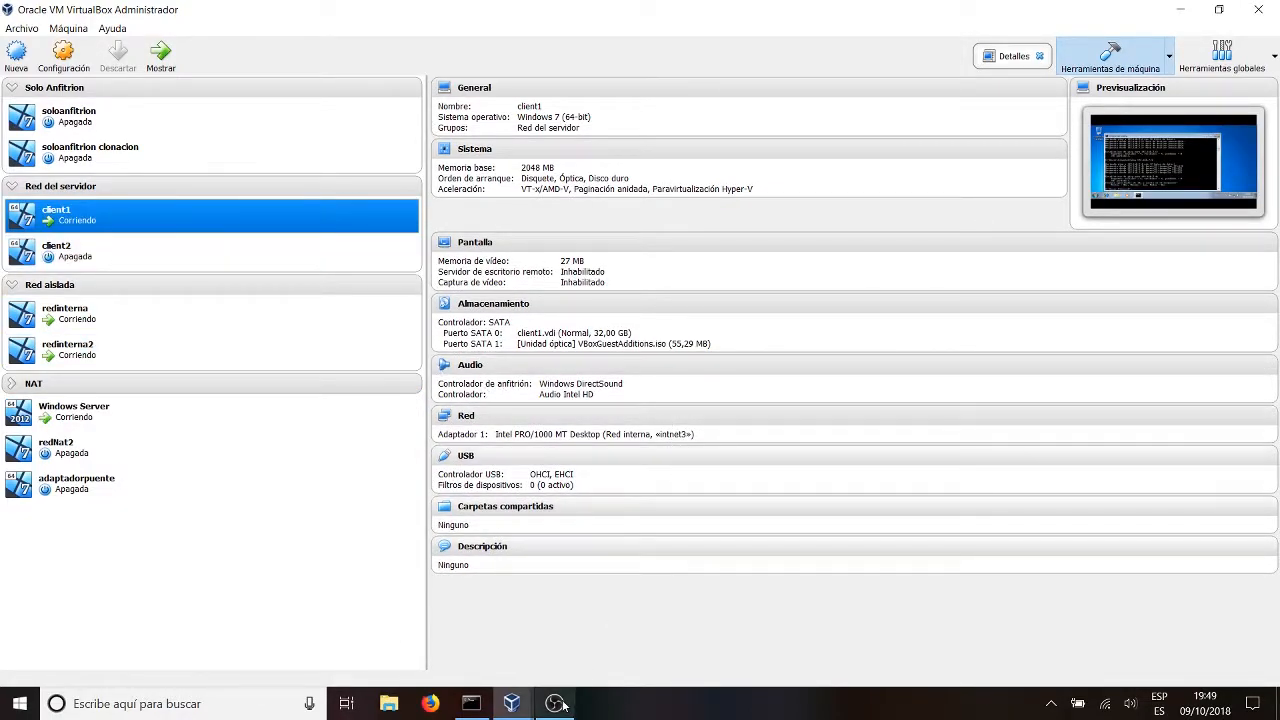
Exit redinterna2's command prompt and shut down that virtual machine
mouse_move(511, 703)
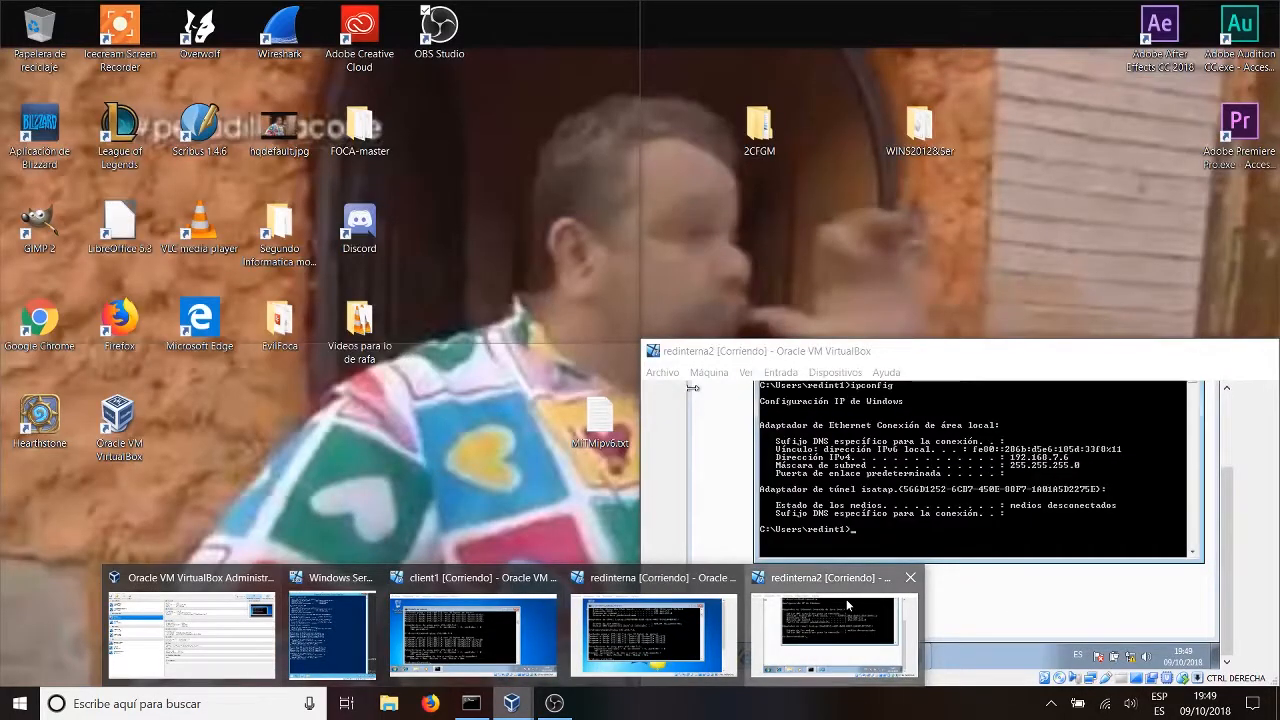
left_click(846, 599)
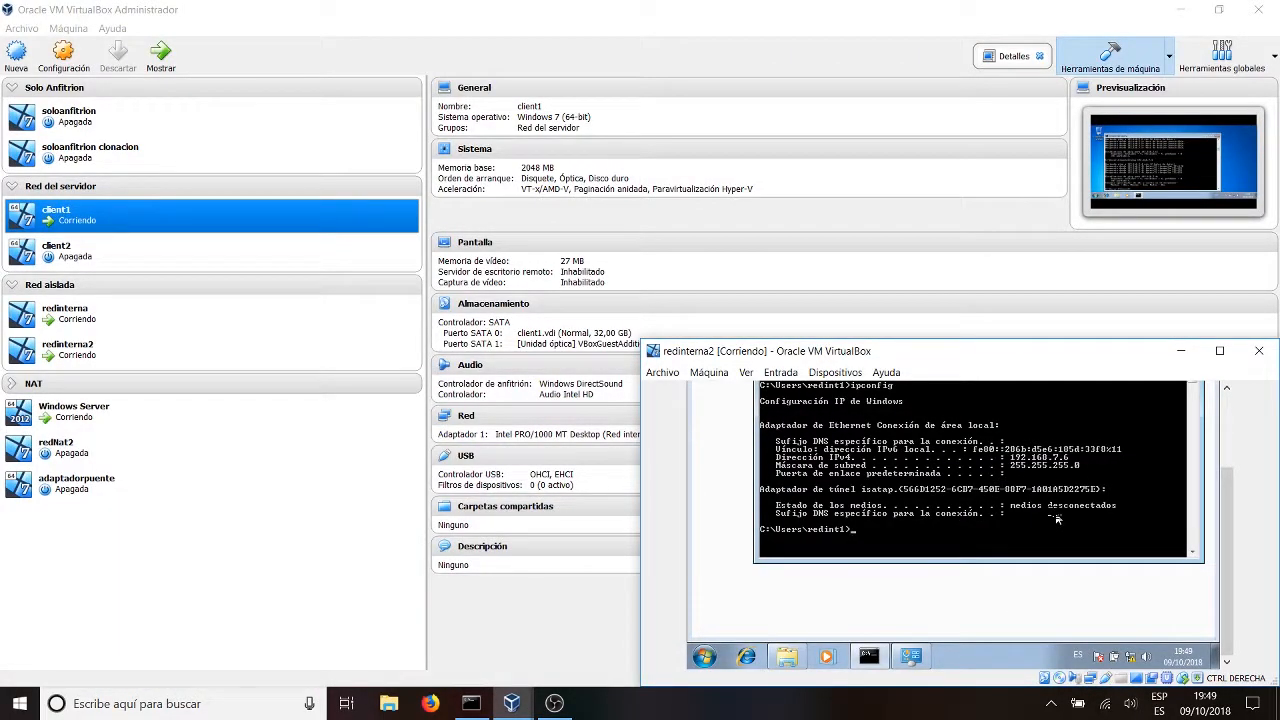
key("Return")
type("exit")
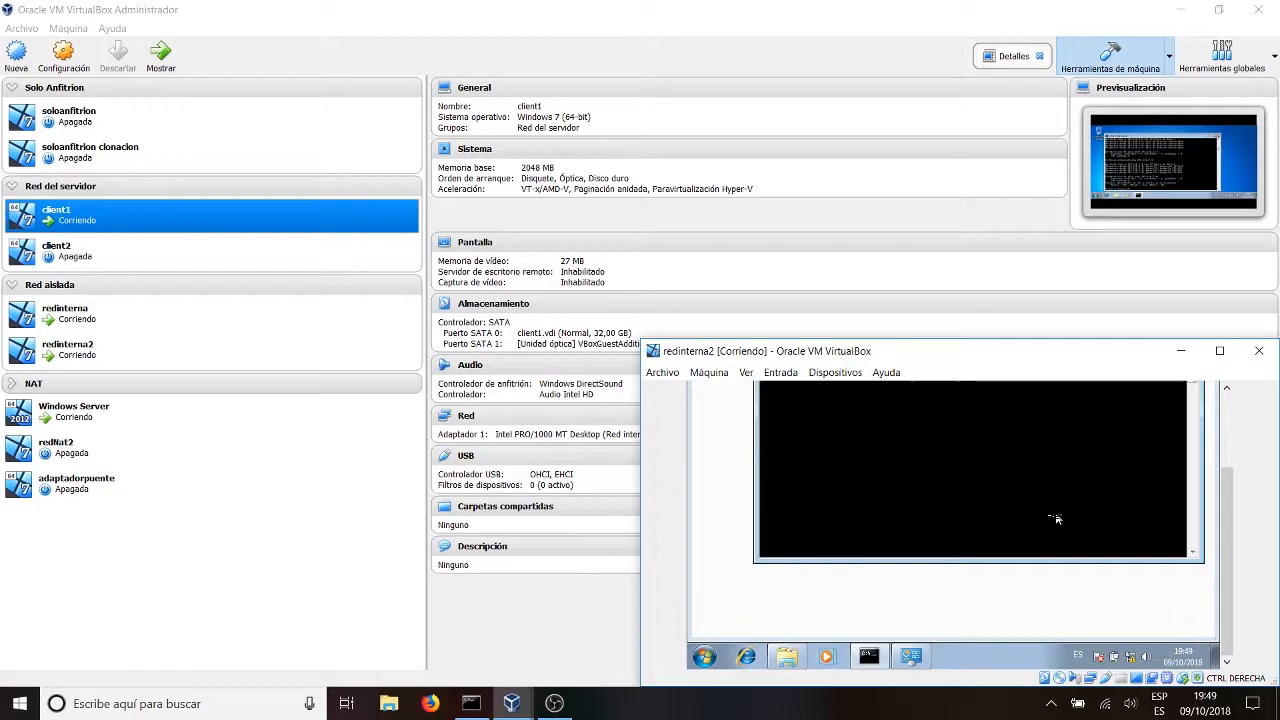
key("Return")
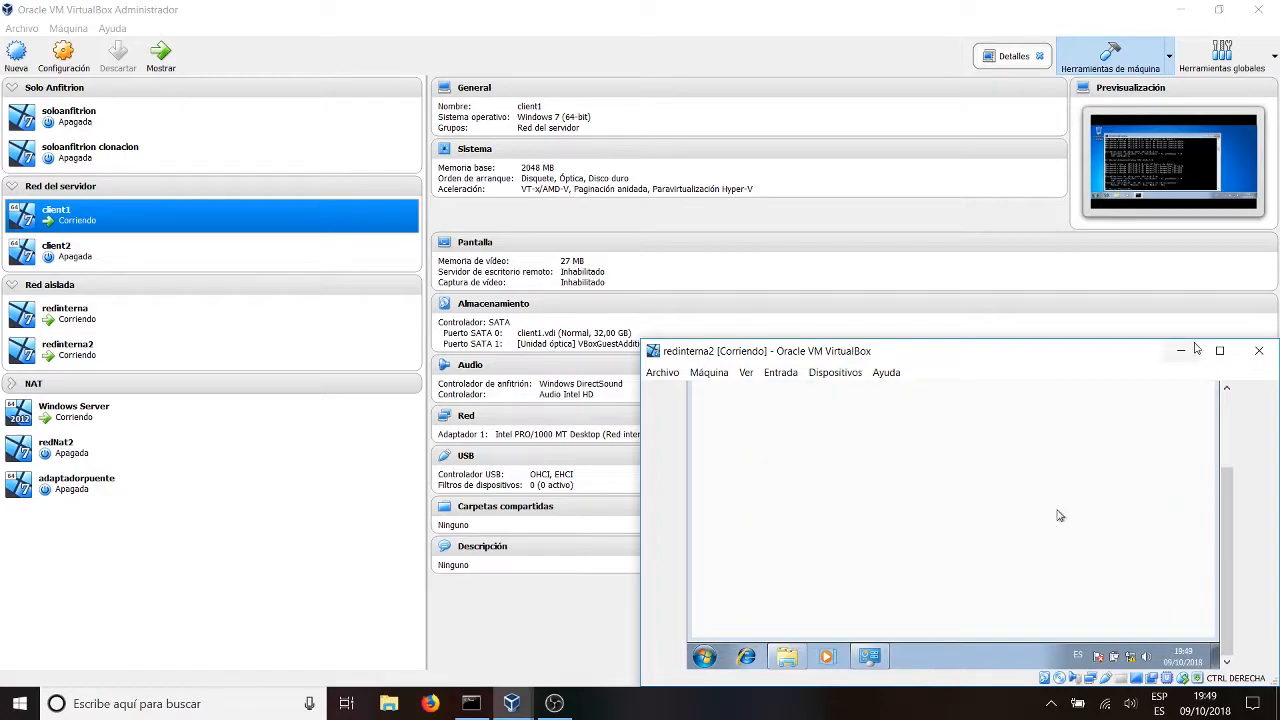
left_click(704, 656)
left_click(880, 622)
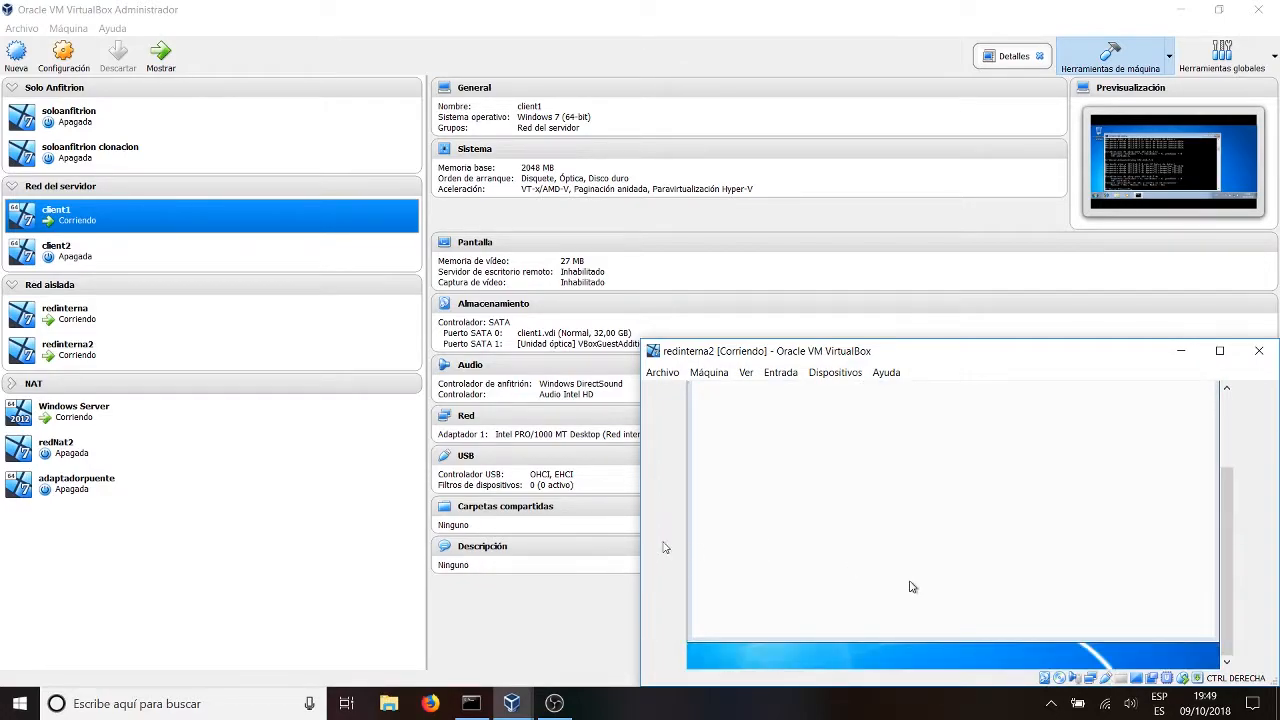
Clear and exit redinterna's command prompt, and shut down that virtual machine
mouse_move(524, 705)
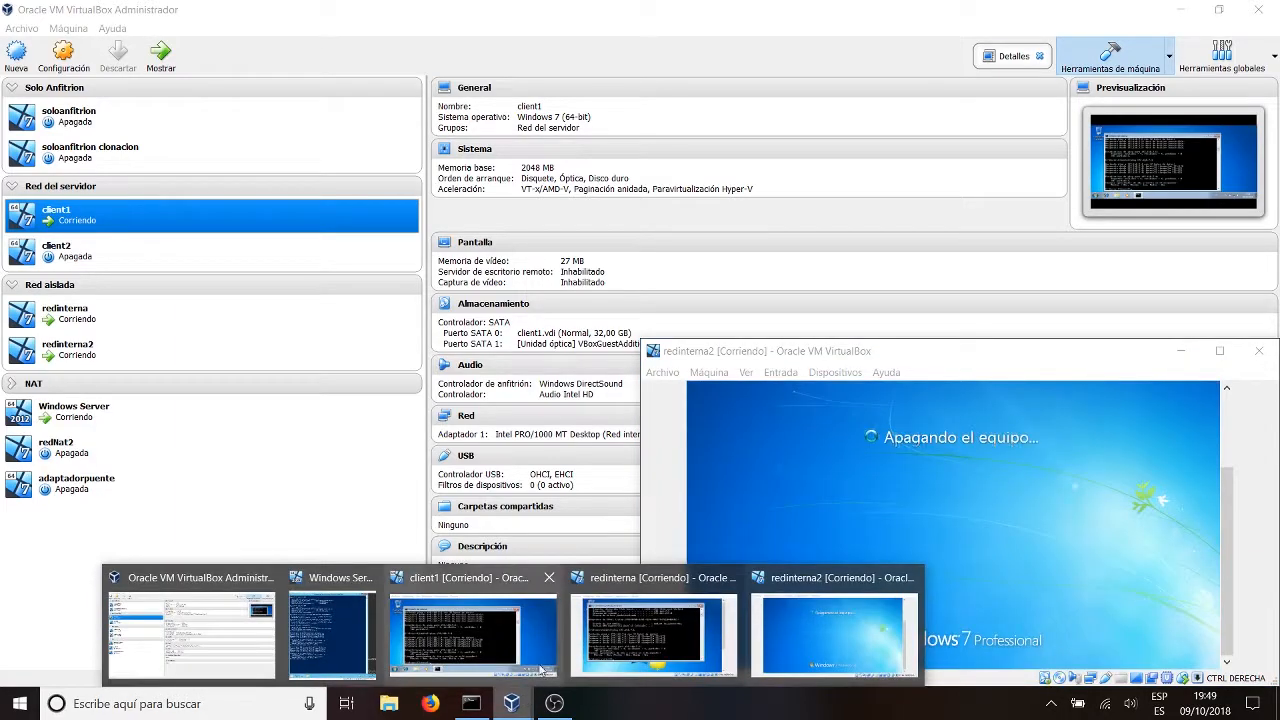
left_click(657, 640)
type("cls")
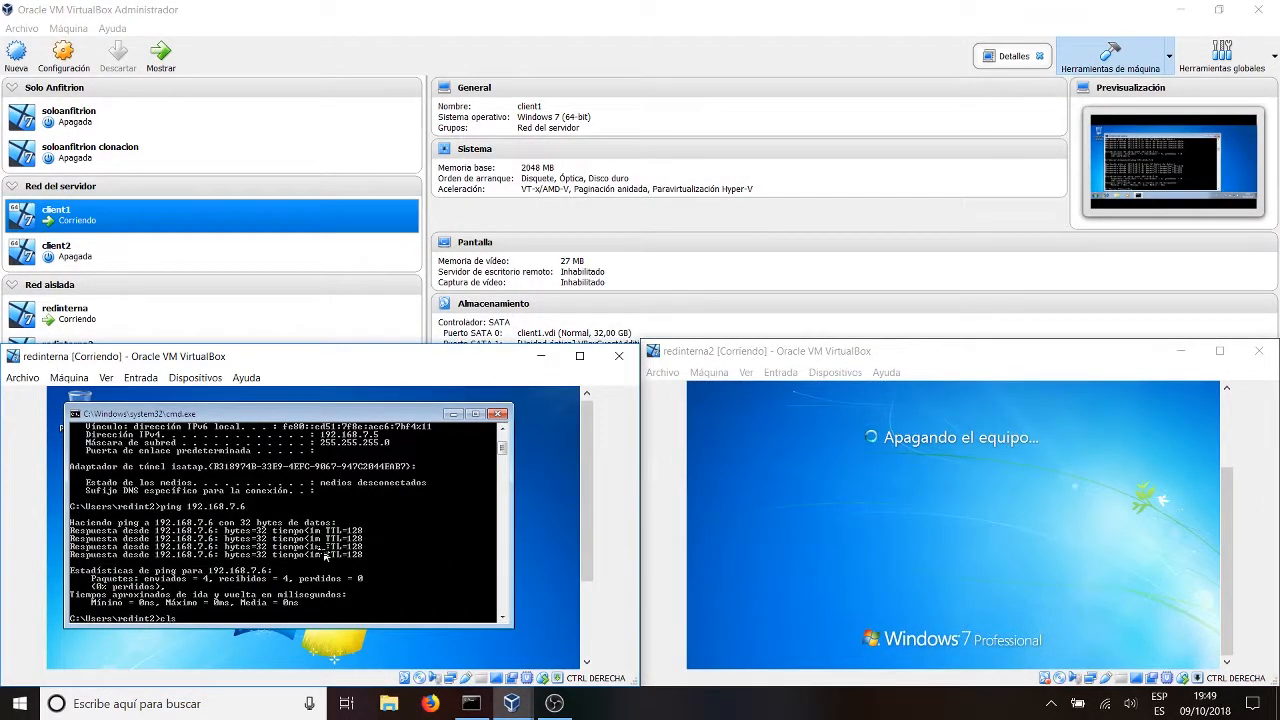
key("Return")
type("exit")
key("Return")
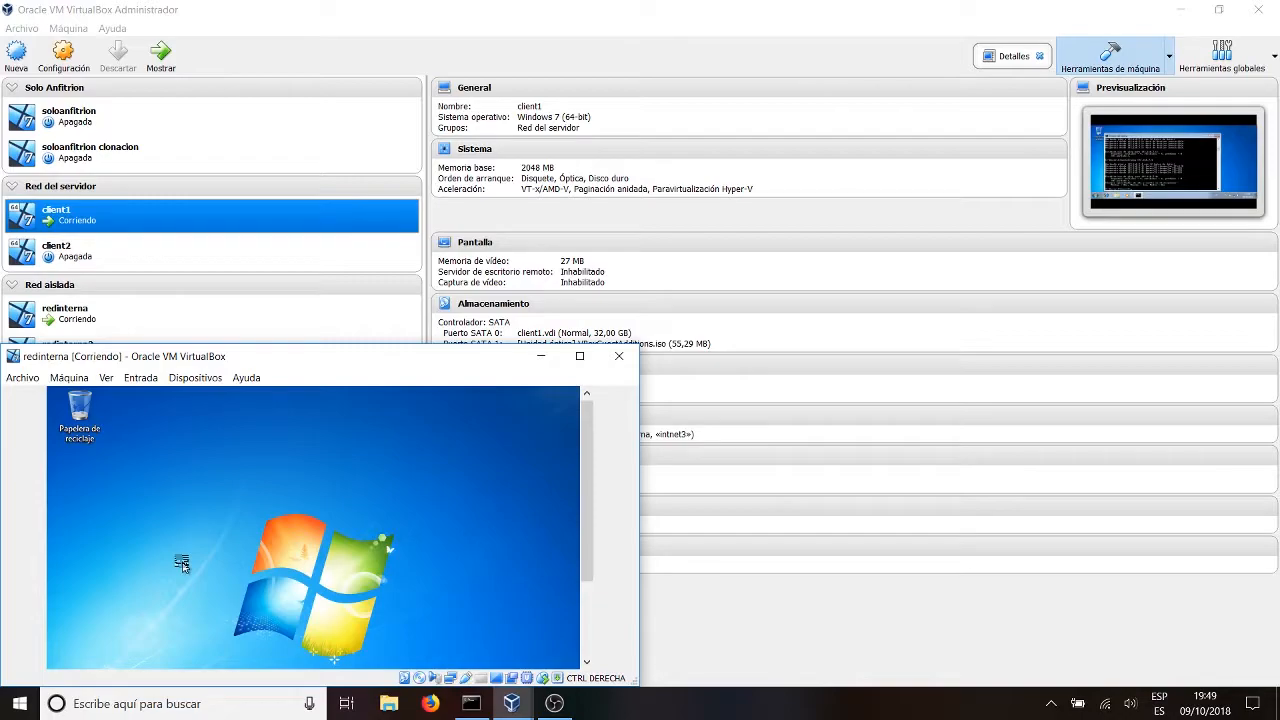
scroll(562, 450, "down", 5)
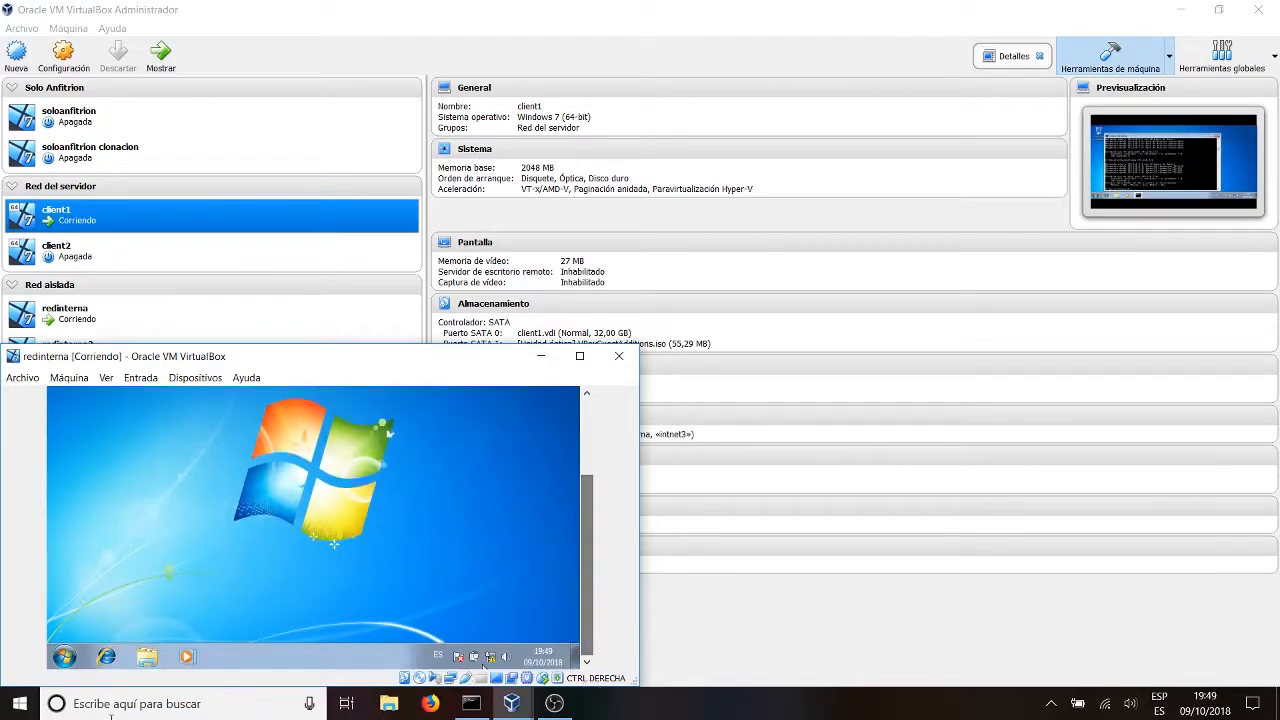
left_click(62, 645)
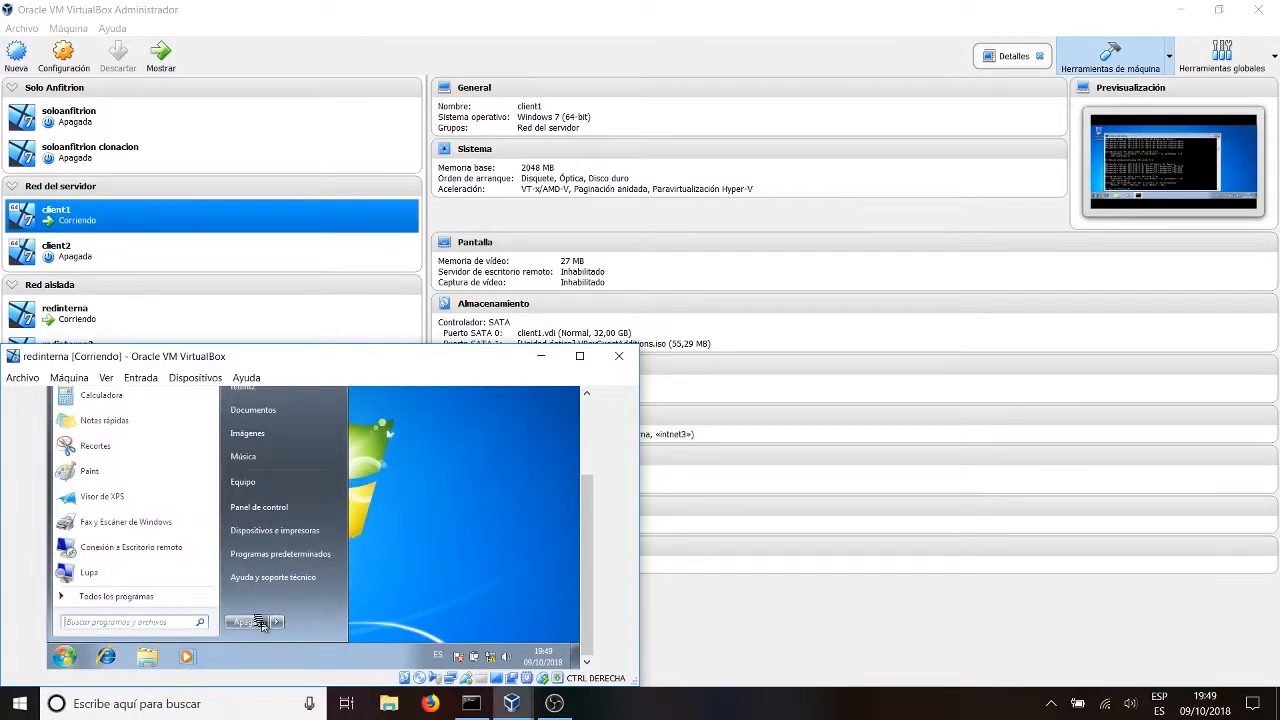
left_click(264, 623)
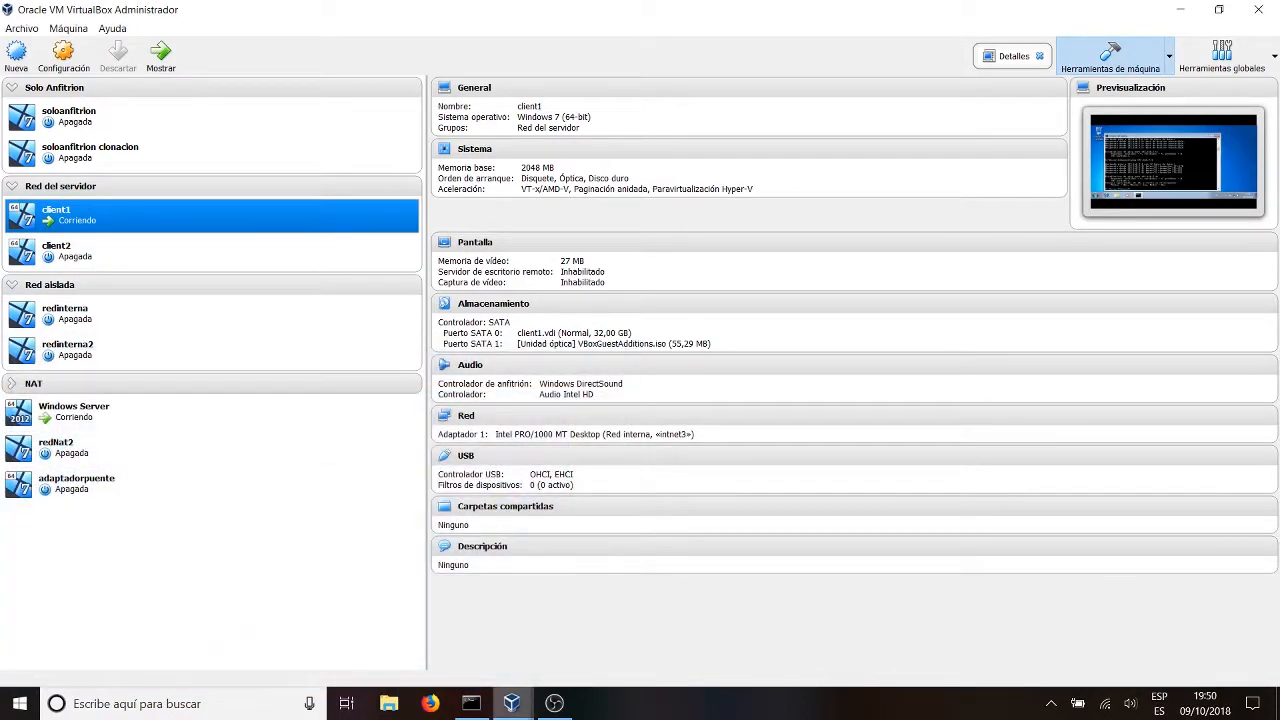
Collapse the Red aislada group and accept adaptadorpuente's network settings with adapter 1 bridged to Killer Wireless-n/a/ac 1535 Wireless Network Adapter
mouse_move(523, 703)
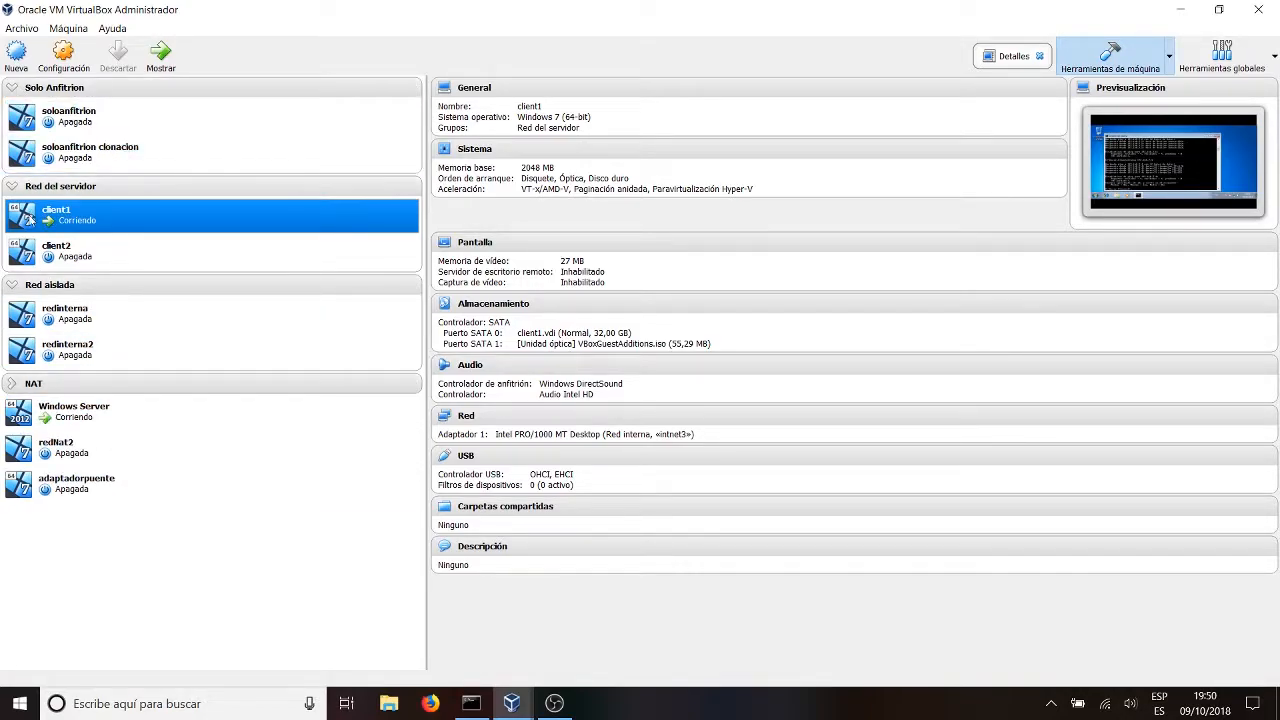
left_click(17, 285)
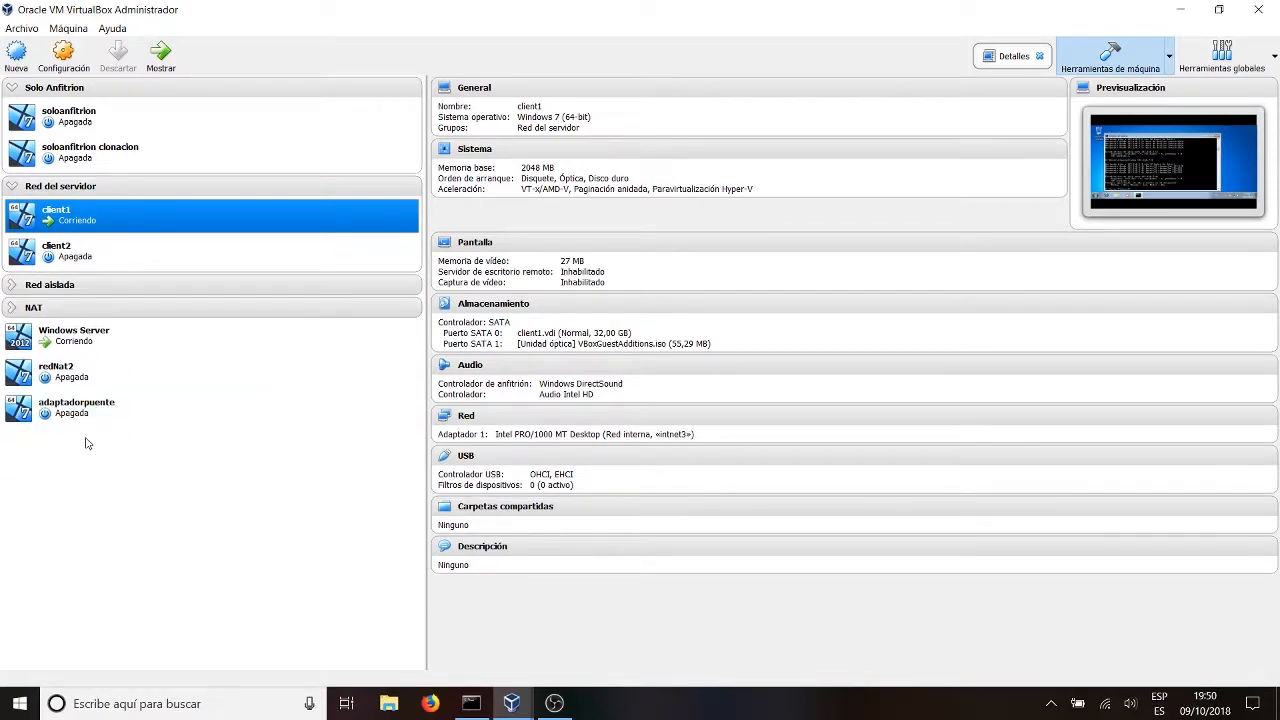
left_click(101, 403)
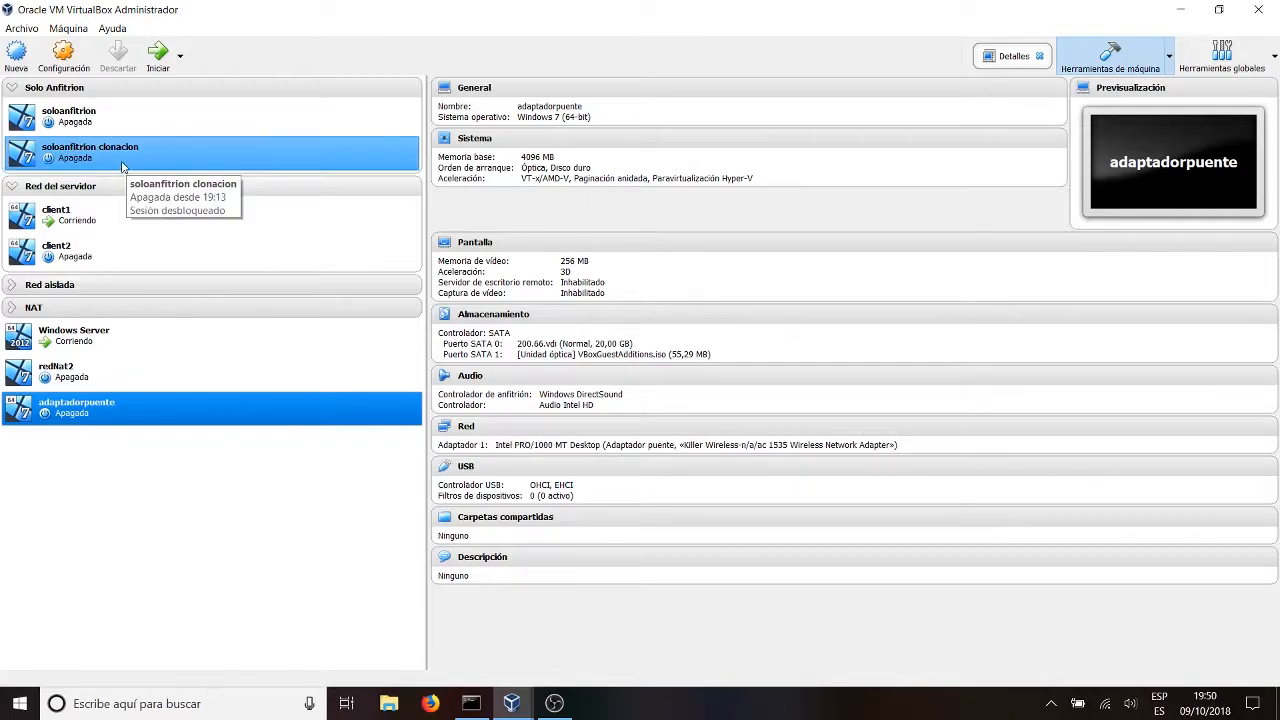
left_click(63, 52)
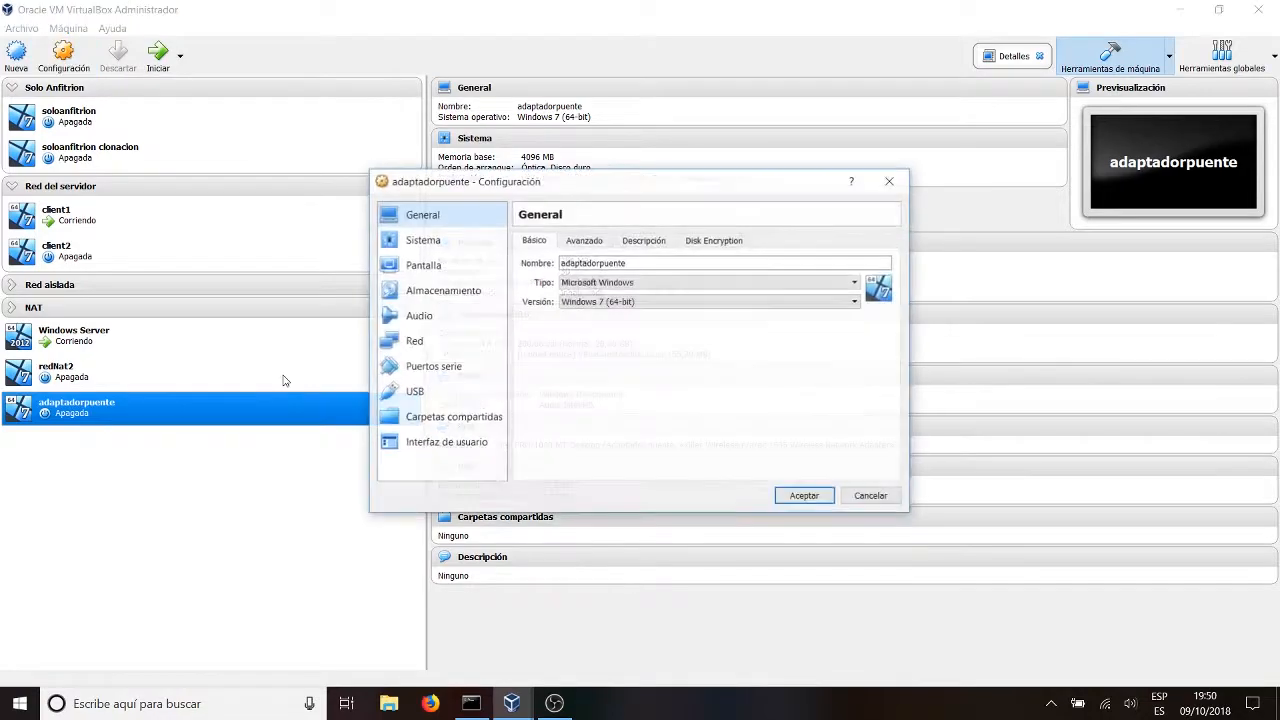
left_click(453, 344)
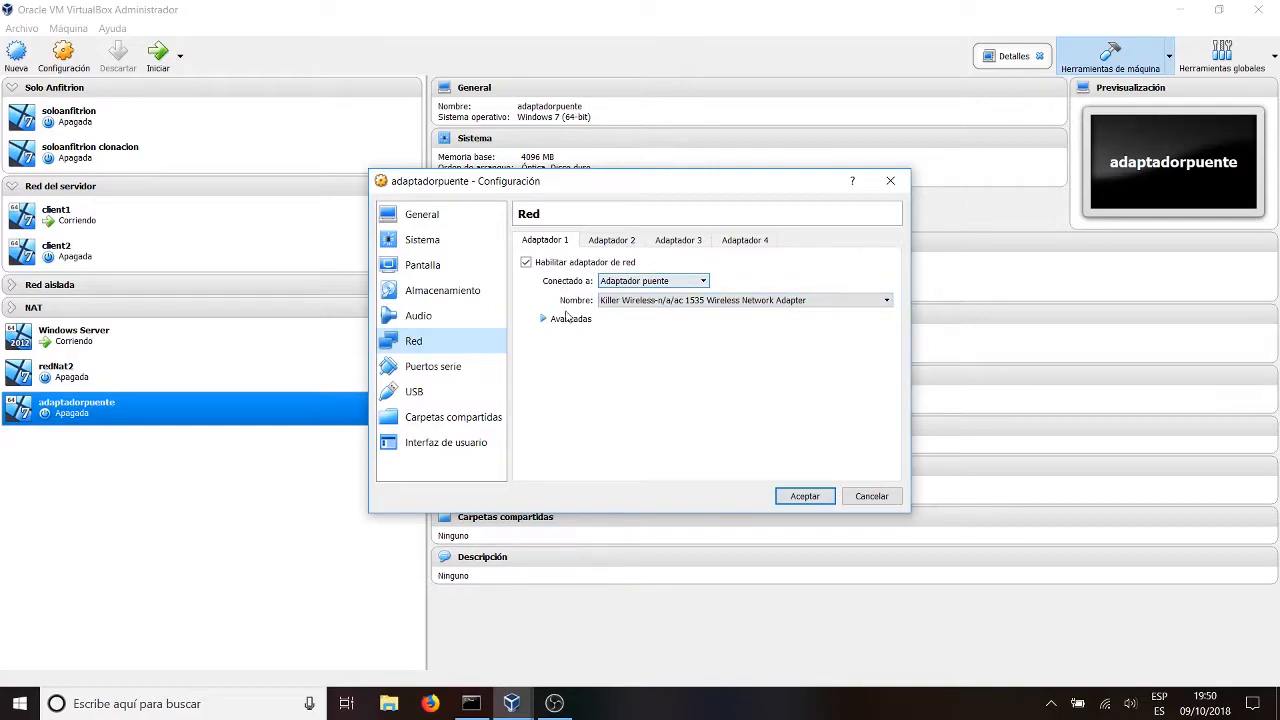
left_click(876, 302)
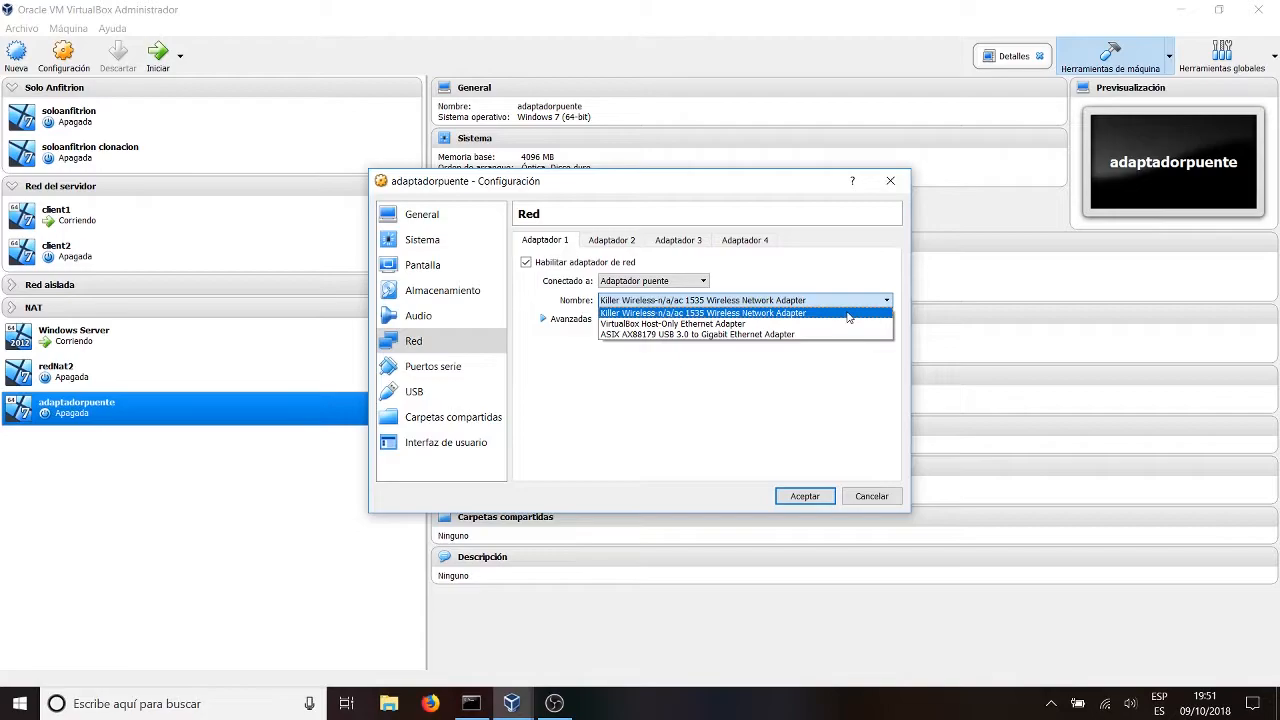
left_click(843, 316)
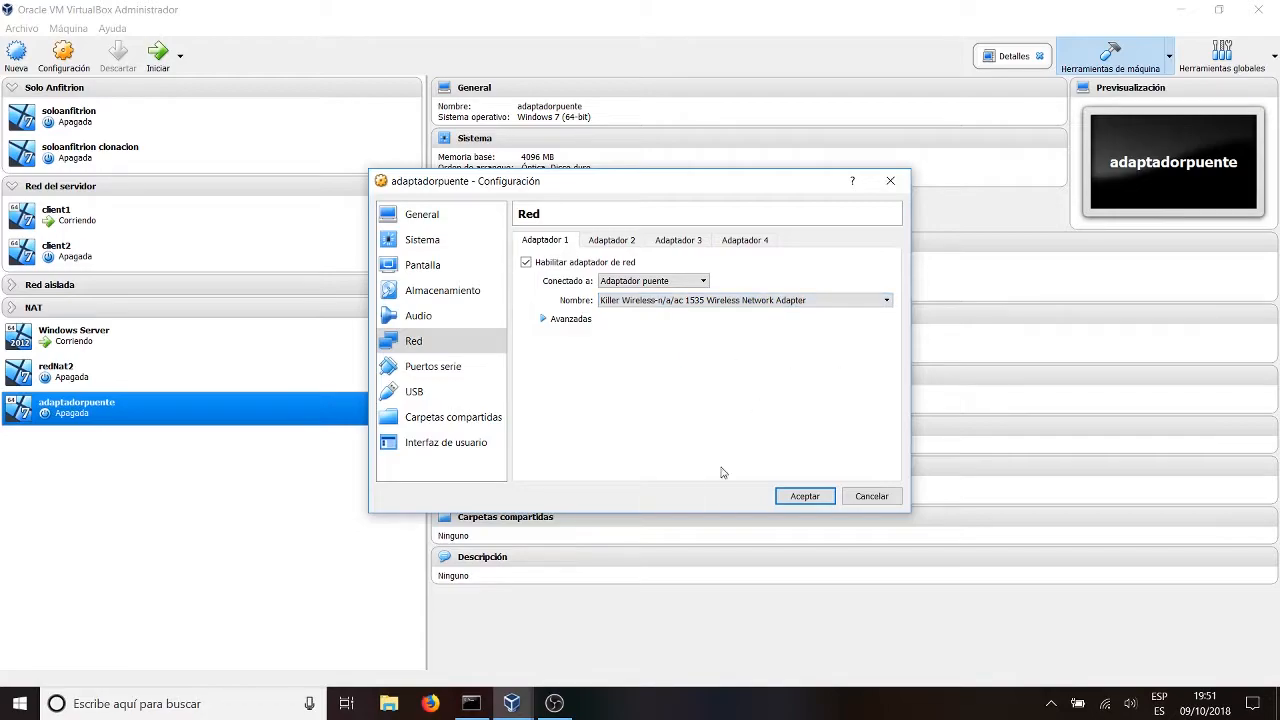
left_click(805, 496)
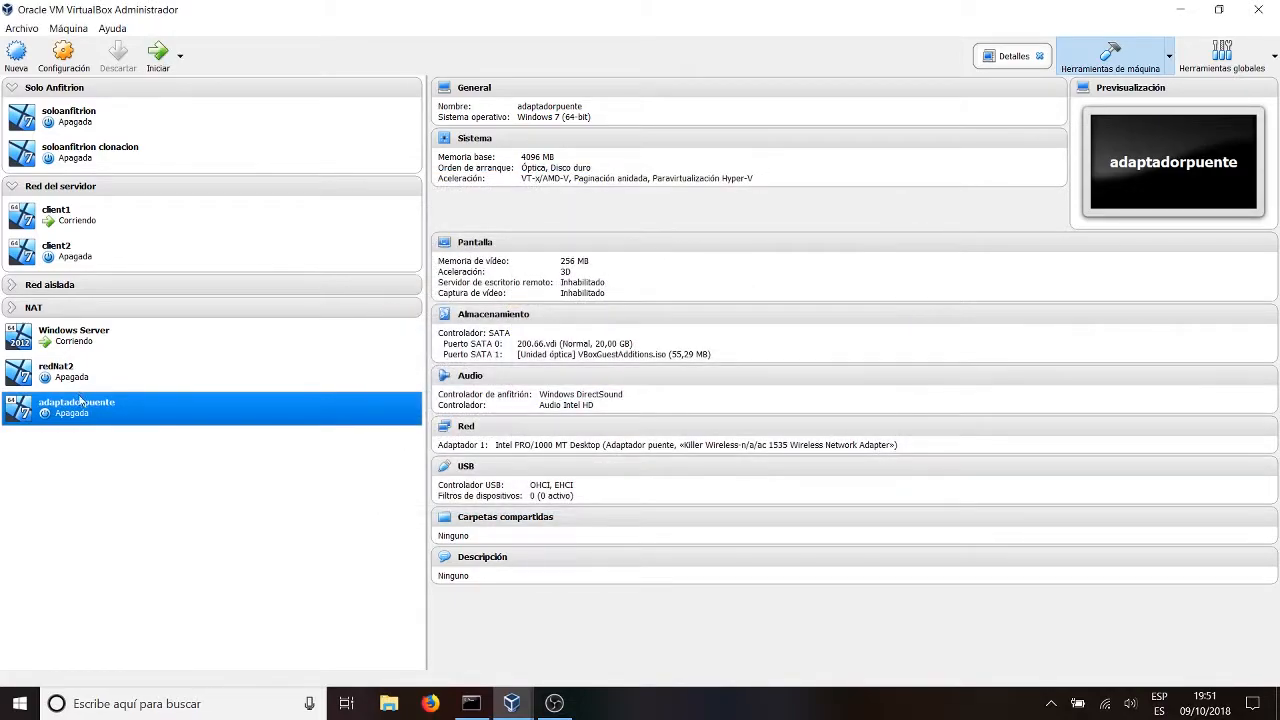
Start the adaptadorpuente virtual machine and dismiss its keyboard capture and mouse integration notices
left_click(158, 55)
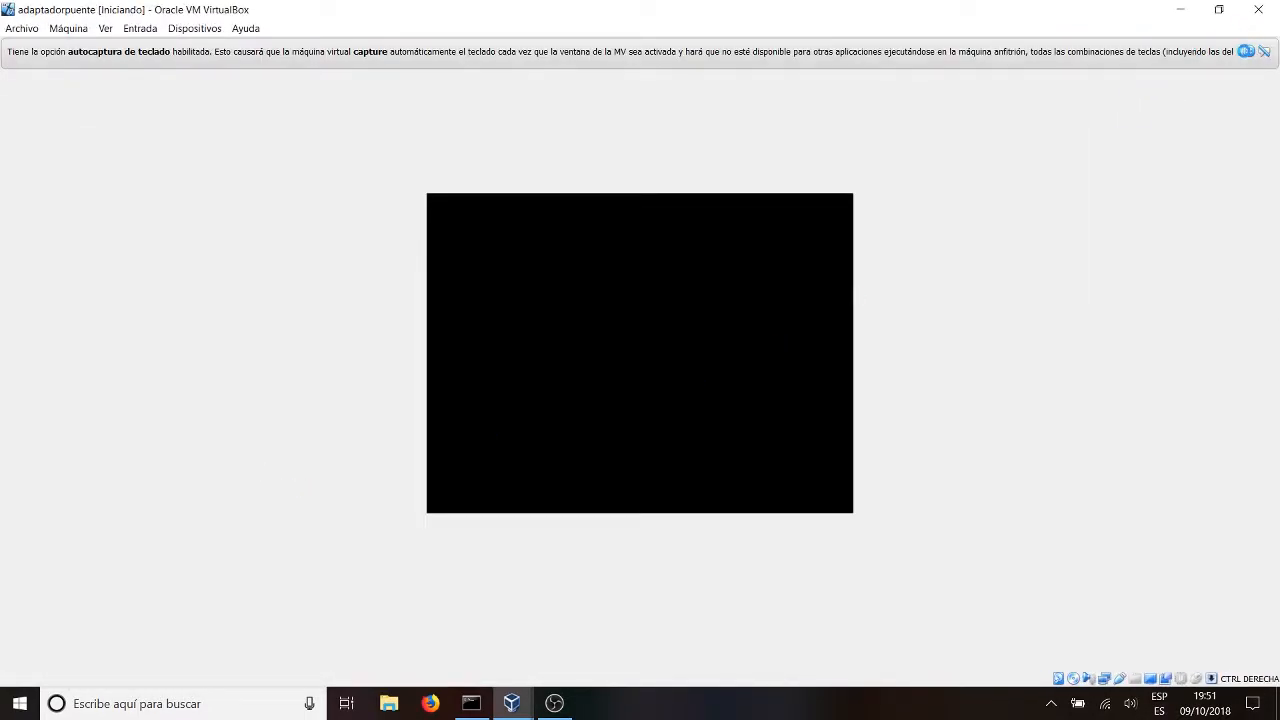
left_click(1249, 52)
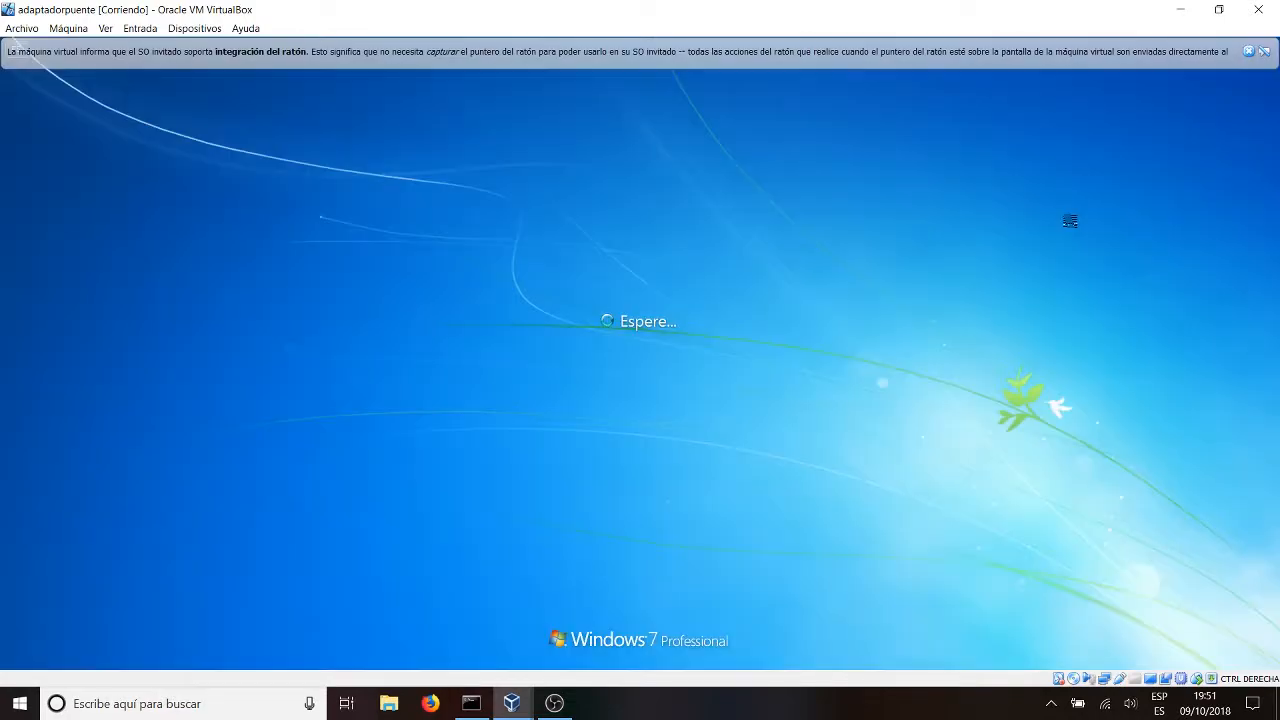
left_click(1249, 51)
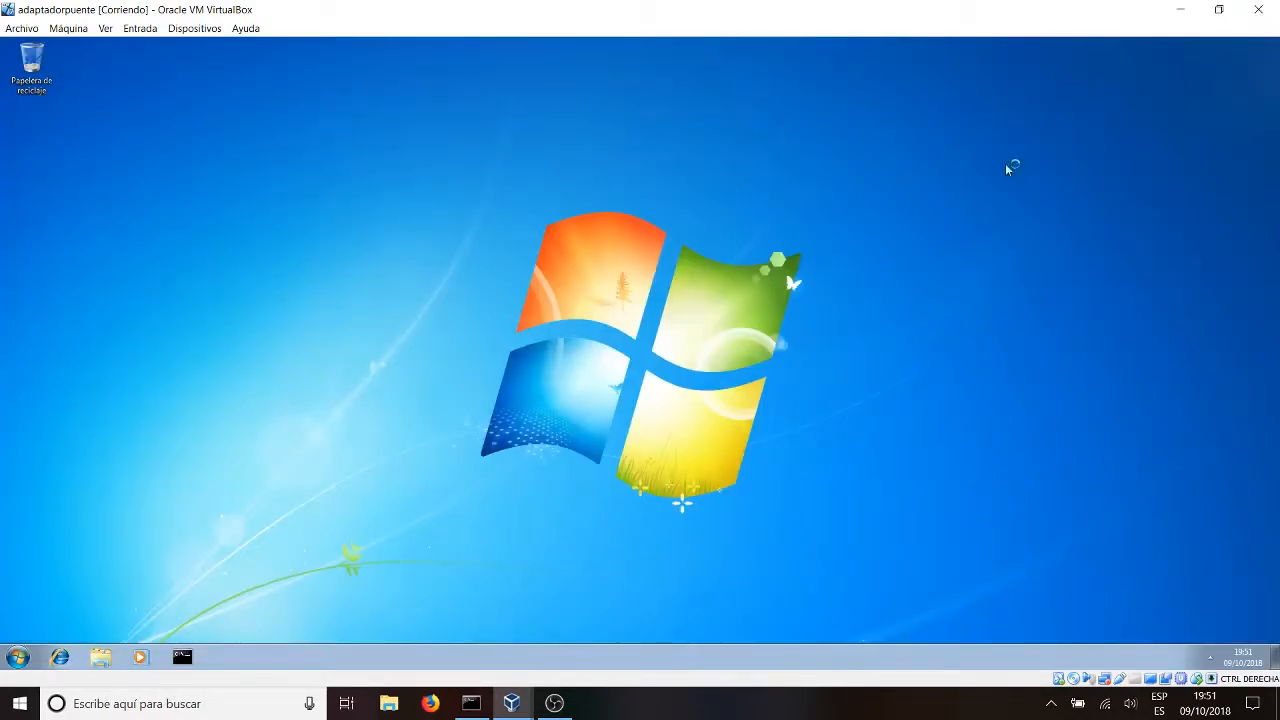
Run ipconfig in adaptadorpuente's command prompt and in the host's command prompt to compare their IP configurations
left_click(182, 656)
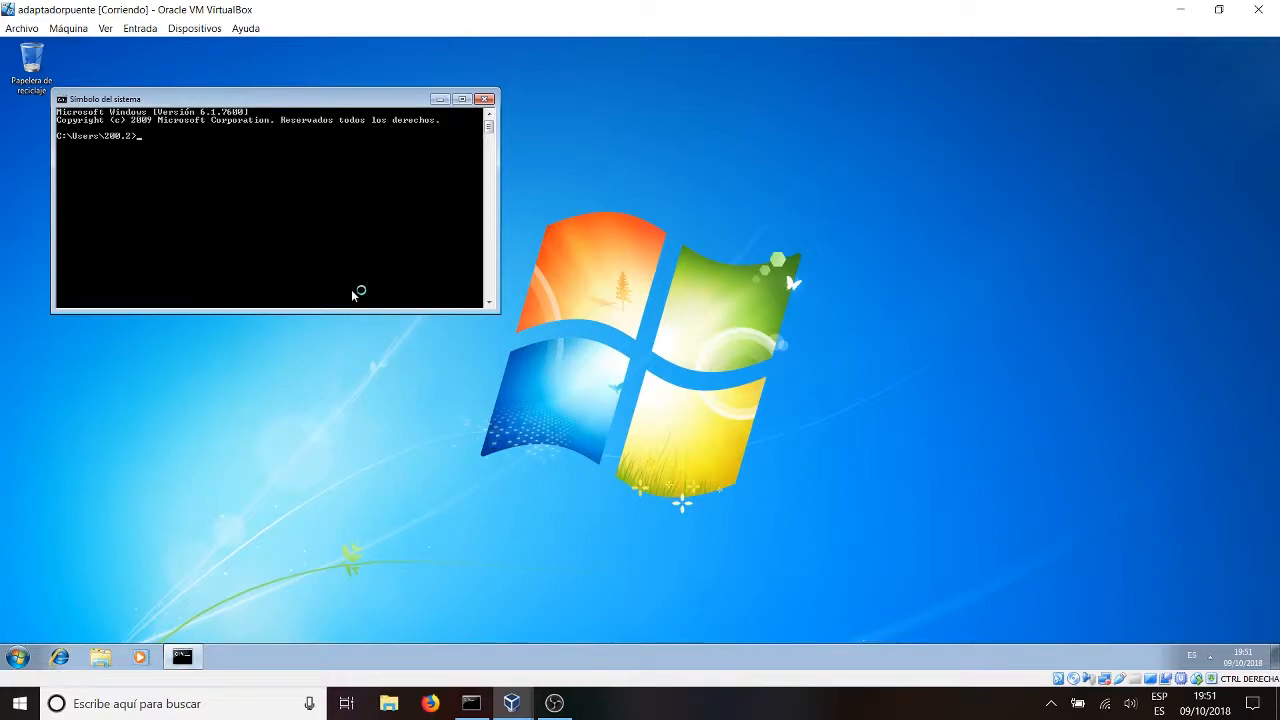
type("ipconfig")
key("Return")
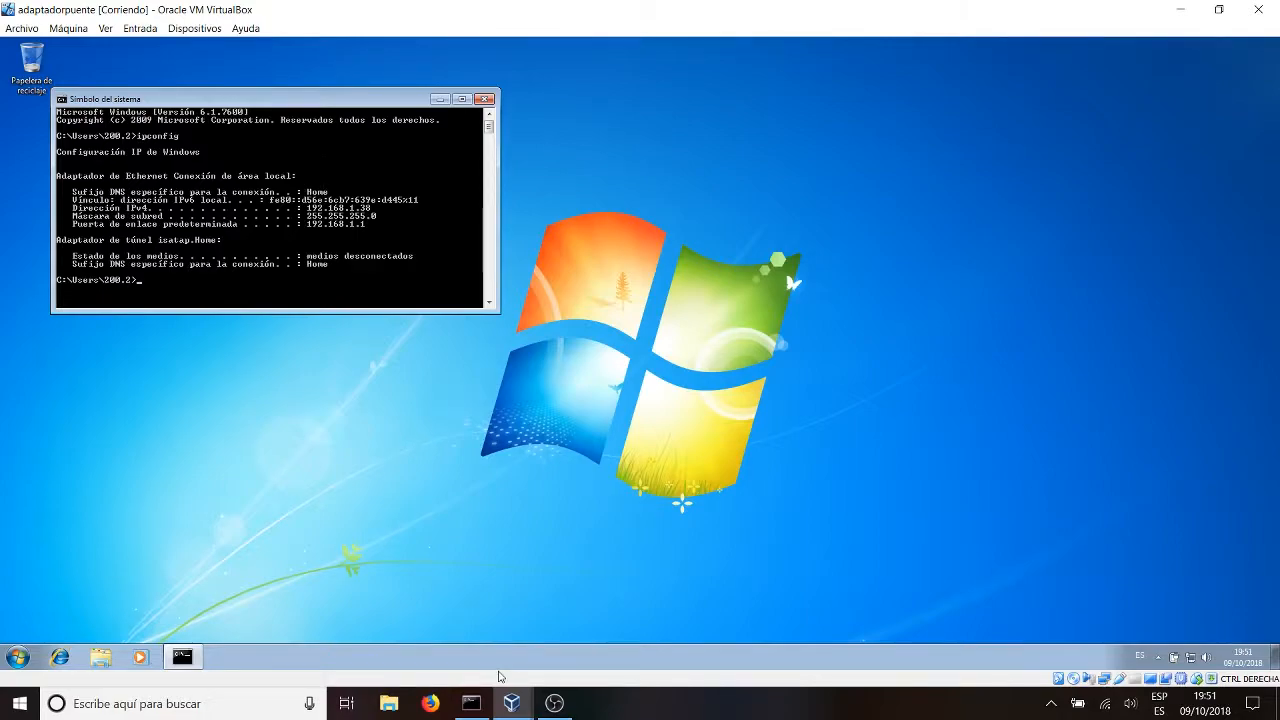
left_click(471, 703)
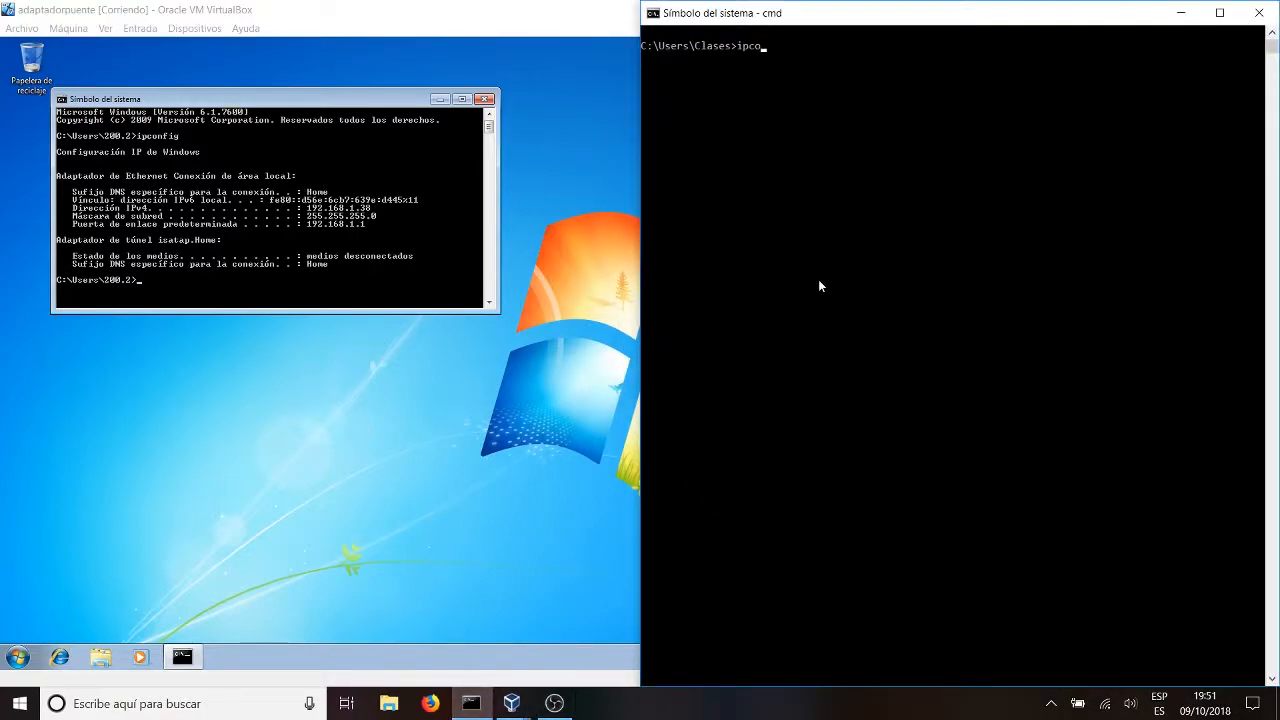
type("ipconfig")
key("Return")
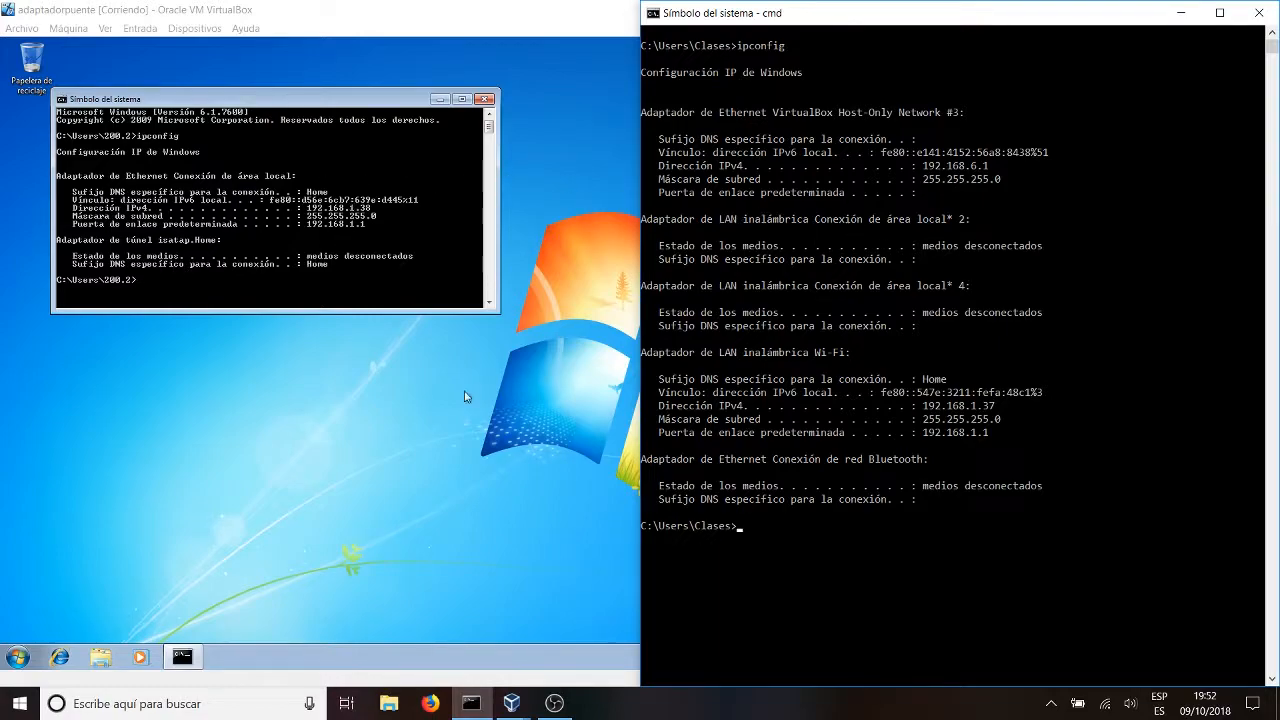
Ping the host at 192.168.1.37 from adaptadorpuente's command prompt
left_click(196, 285)
type("ping 192.168")
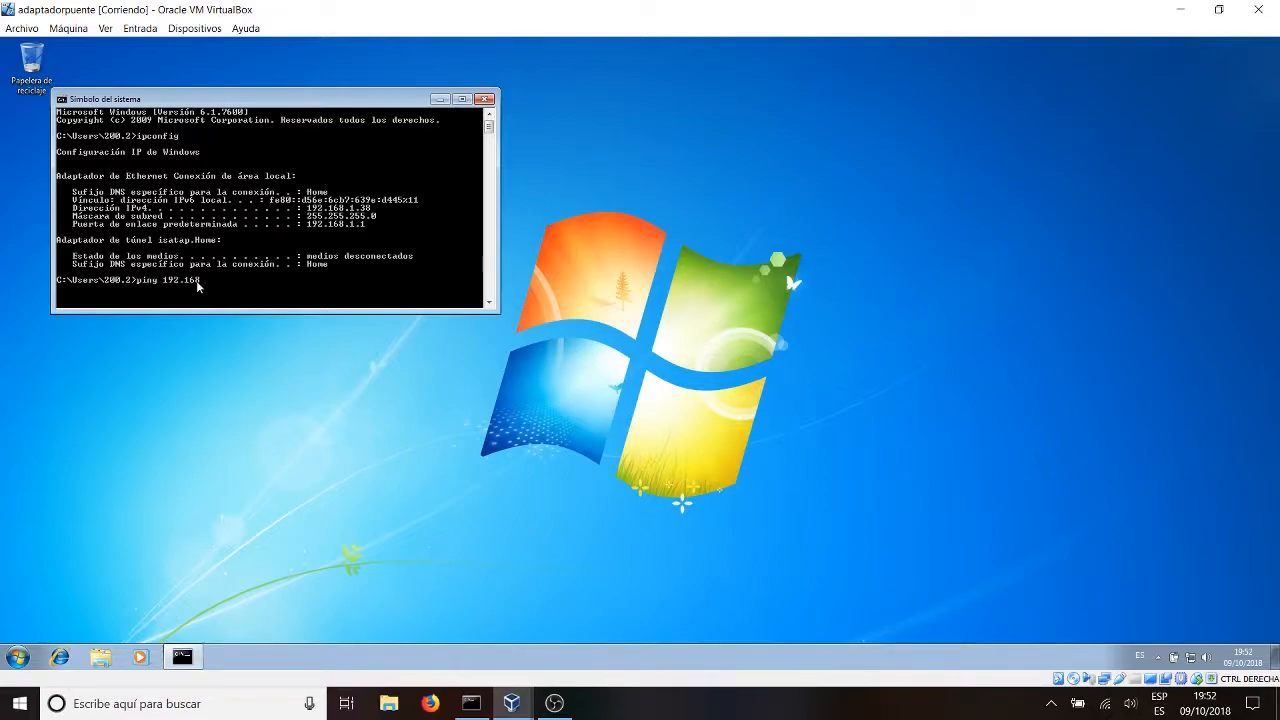
type(".1.37")
key("Return")
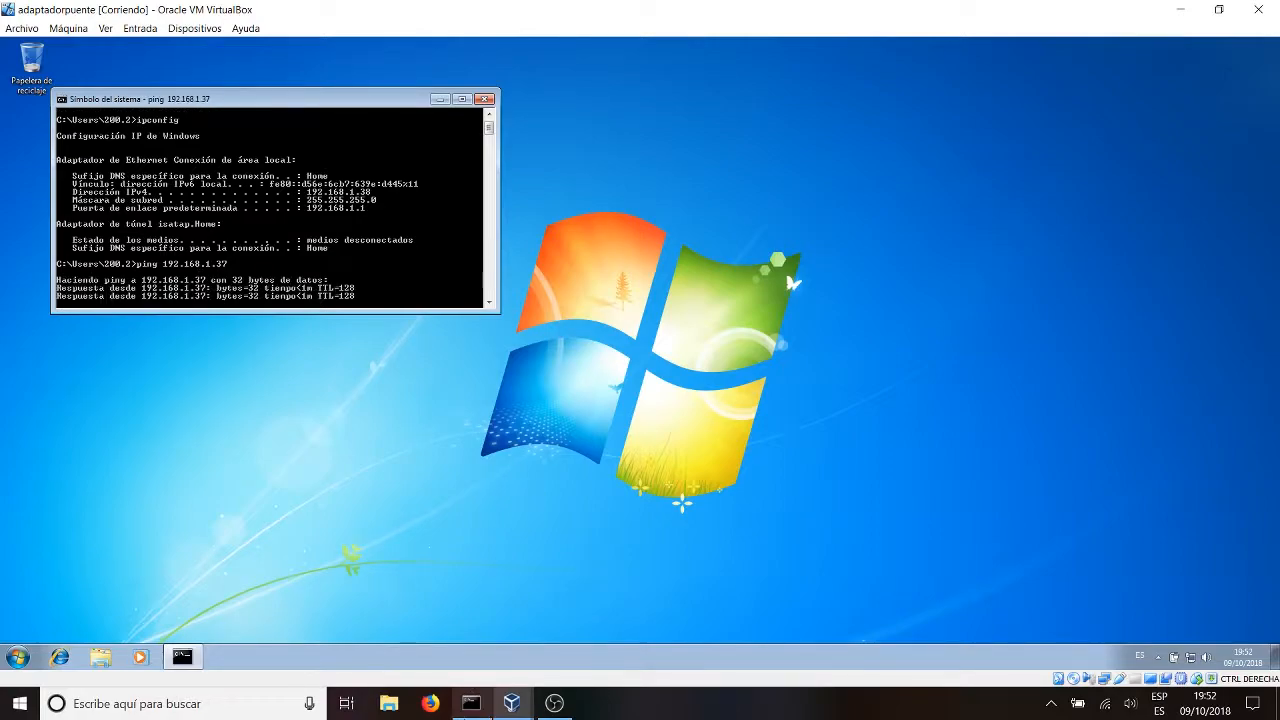
Ping adaptadorpuente at 192.168.1.38 from the host's command prompt
left_click(471, 703)
left_click(811, 566)
type("ping 192.168.1.38")
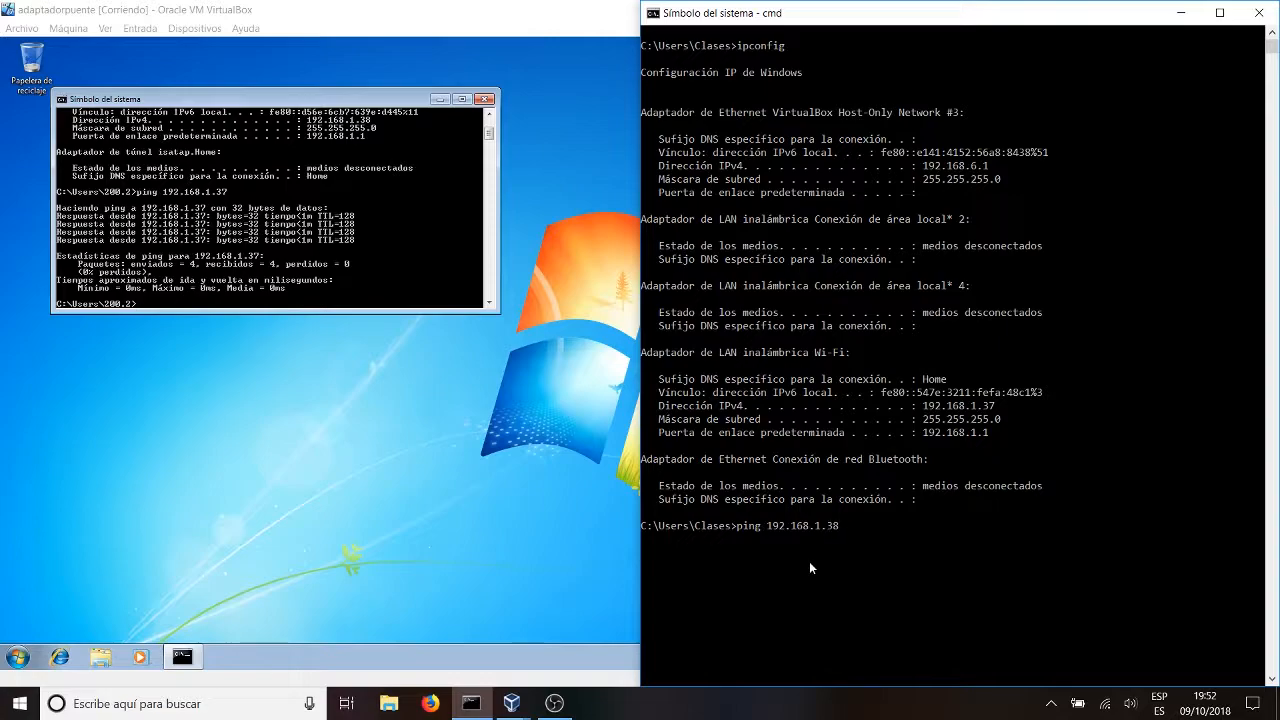
key("Return")
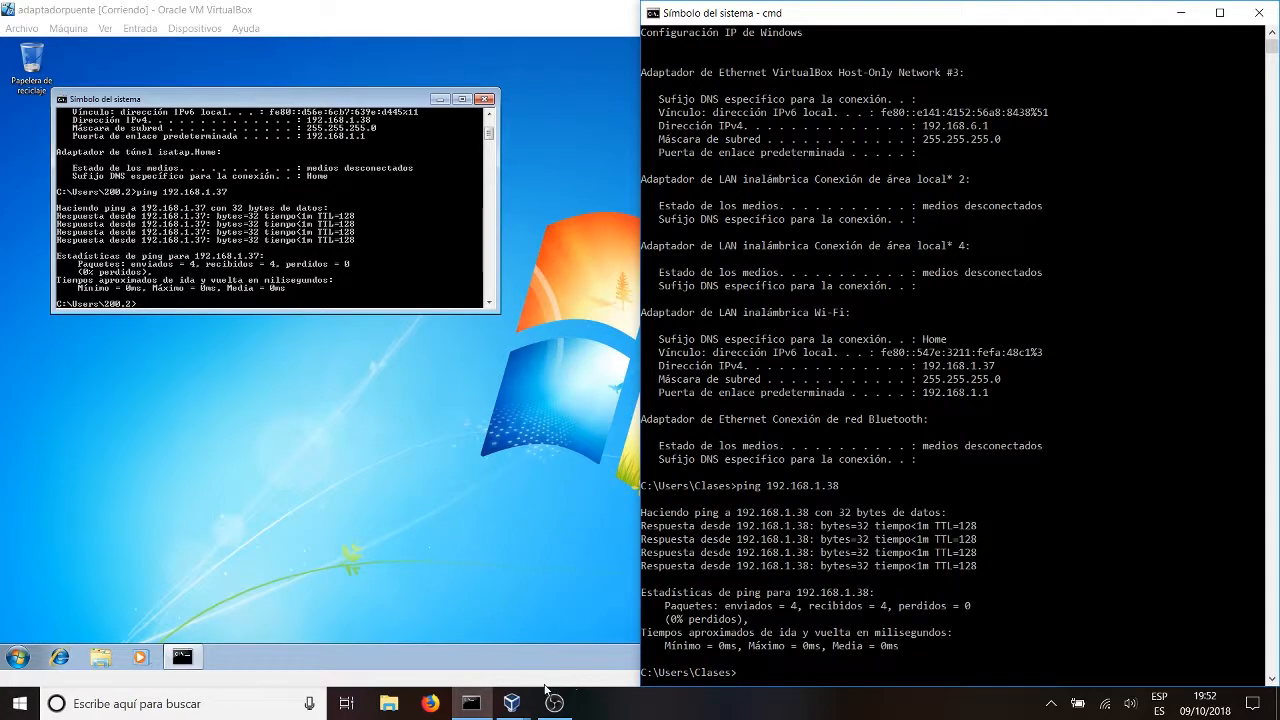
Bring up client1's window to review its earlier ping output, and return to the host's command prompt
mouse_move(512, 703)
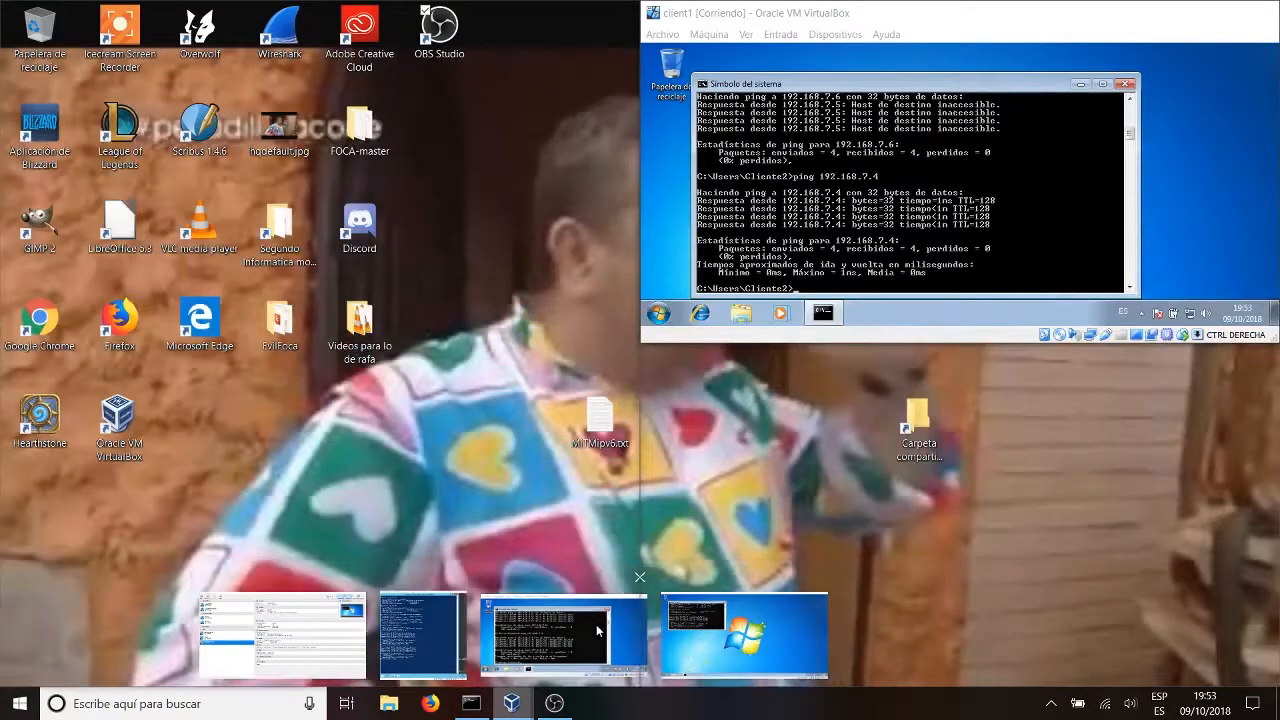
left_click(598, 630)
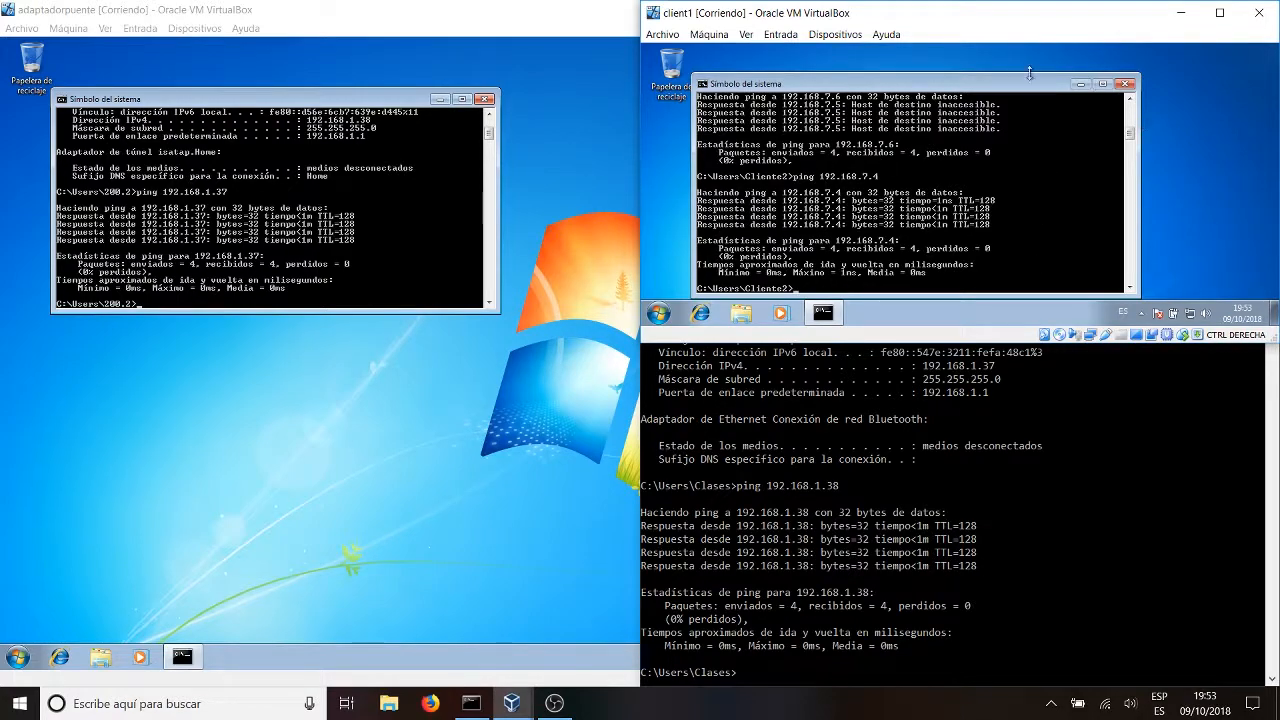
left_click(466, 708)
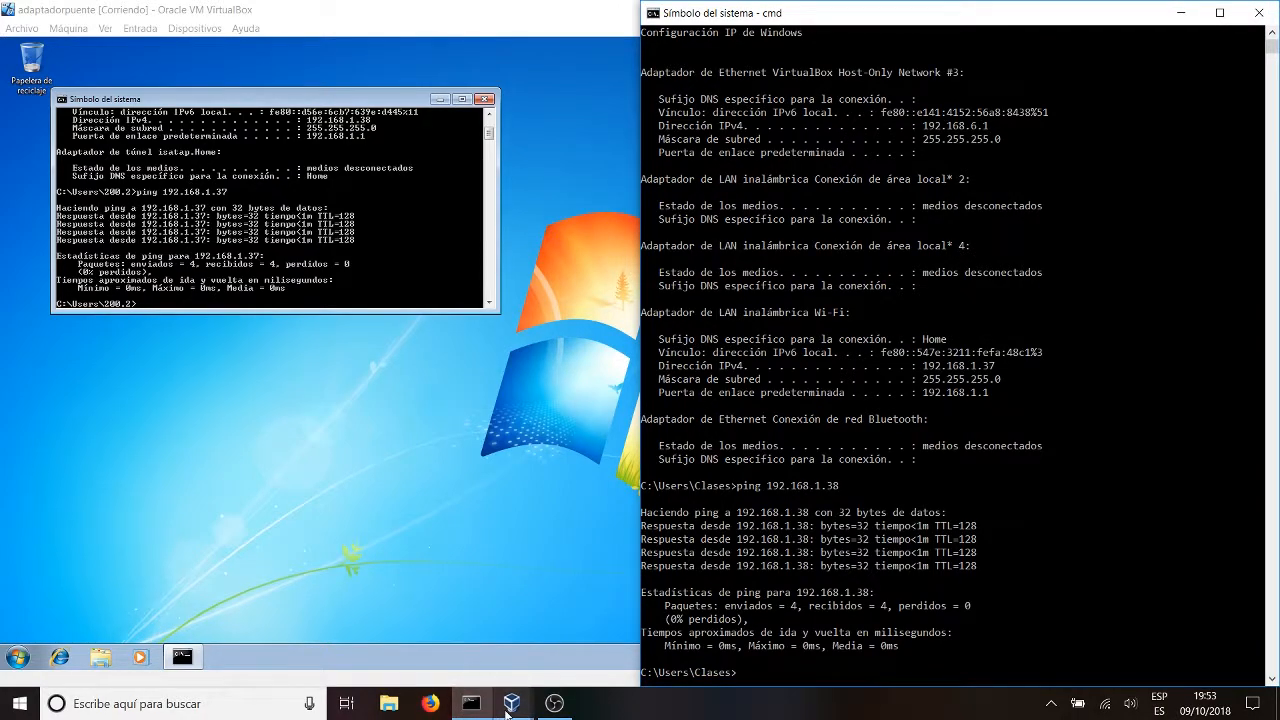
Switch to the Windows Server virtual machine and open its list of network connections
mouse_move(512, 703)
left_click(423, 622)
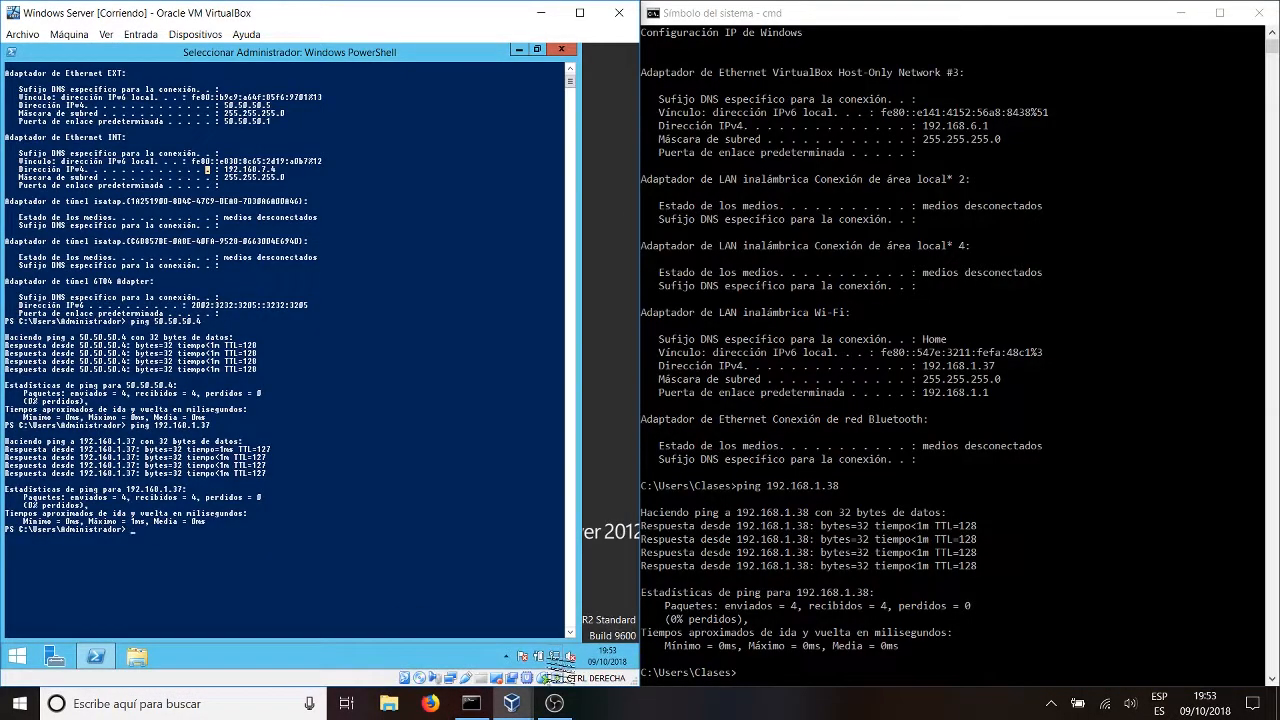
left_click(556, 659)
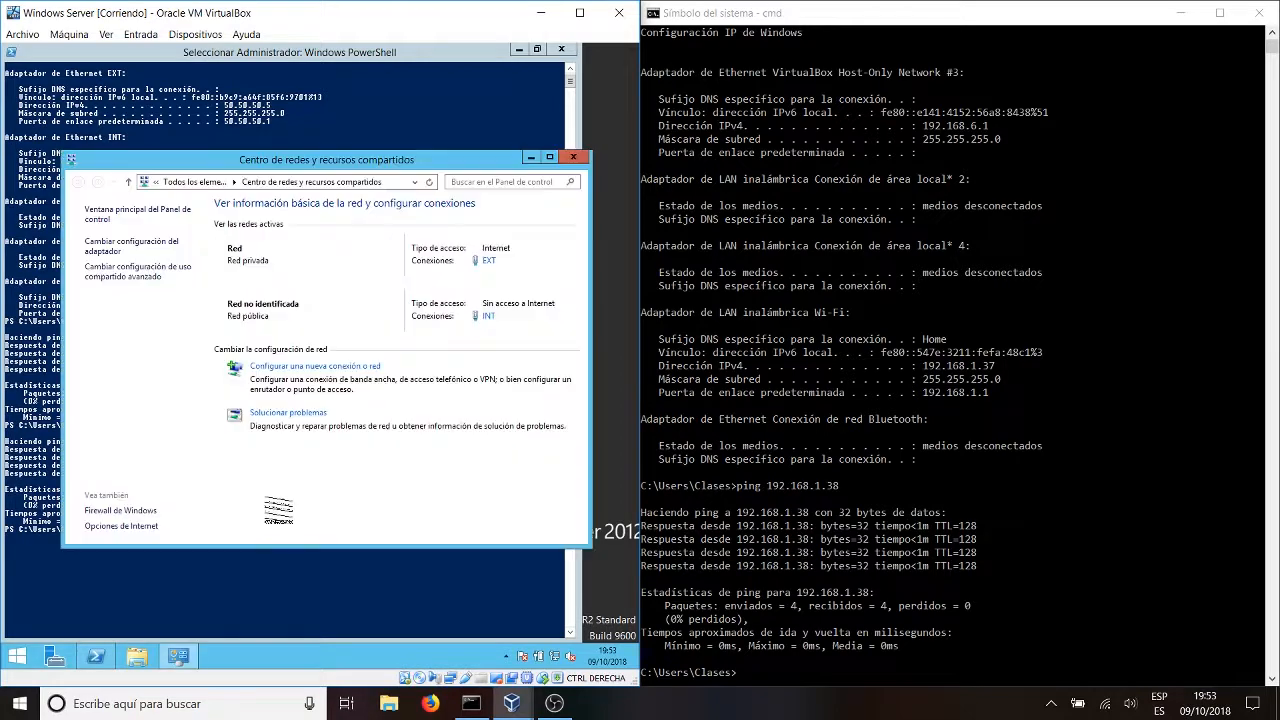
left_click(116, 245)
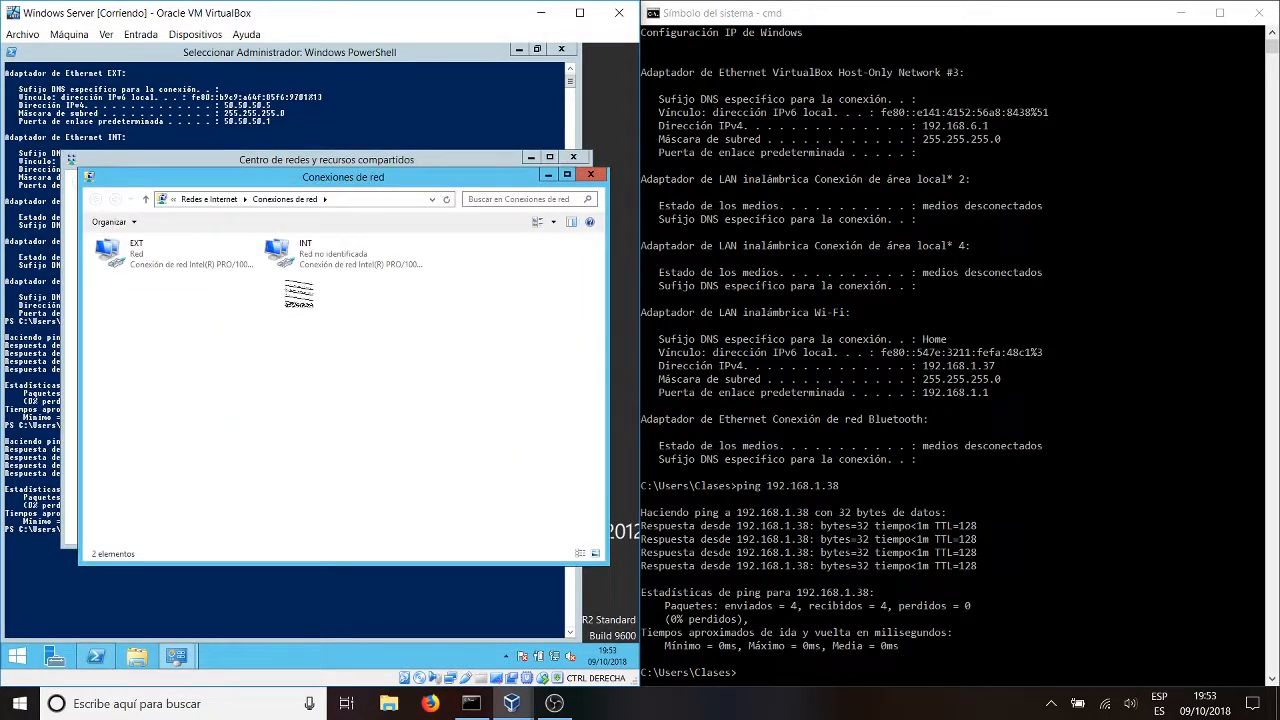
right_click(306, 262)
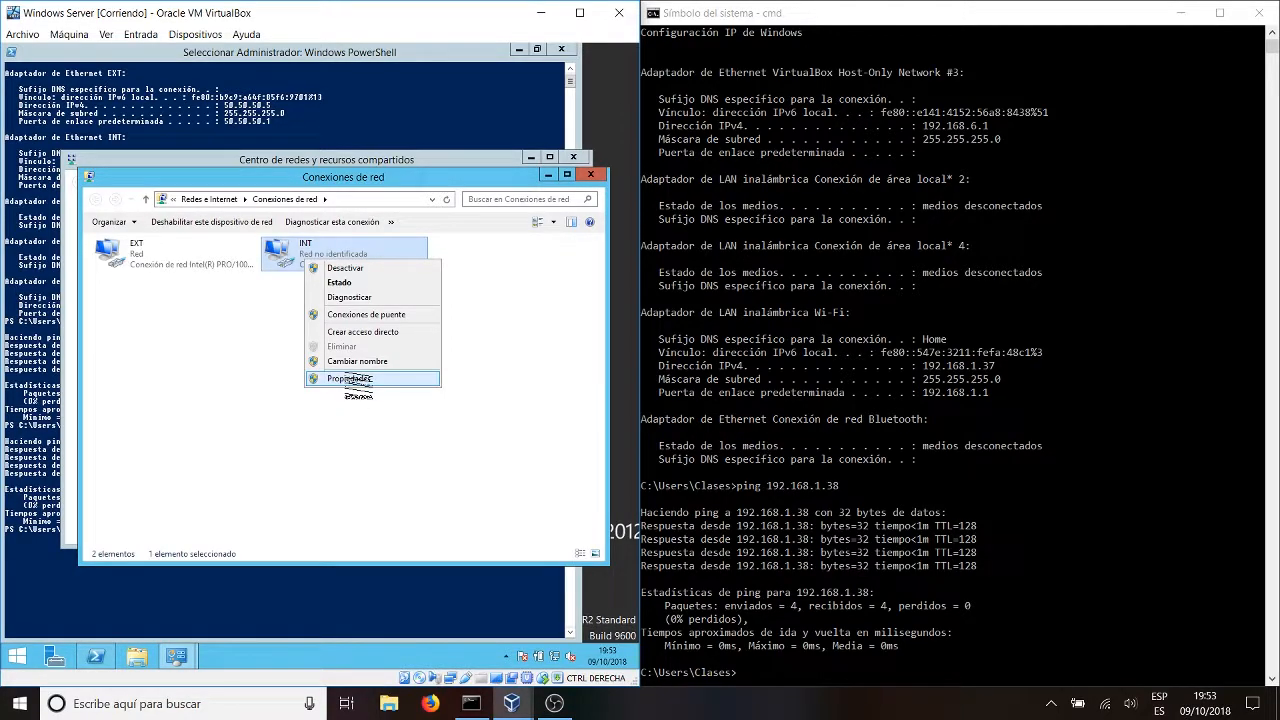
left_click(352, 379)
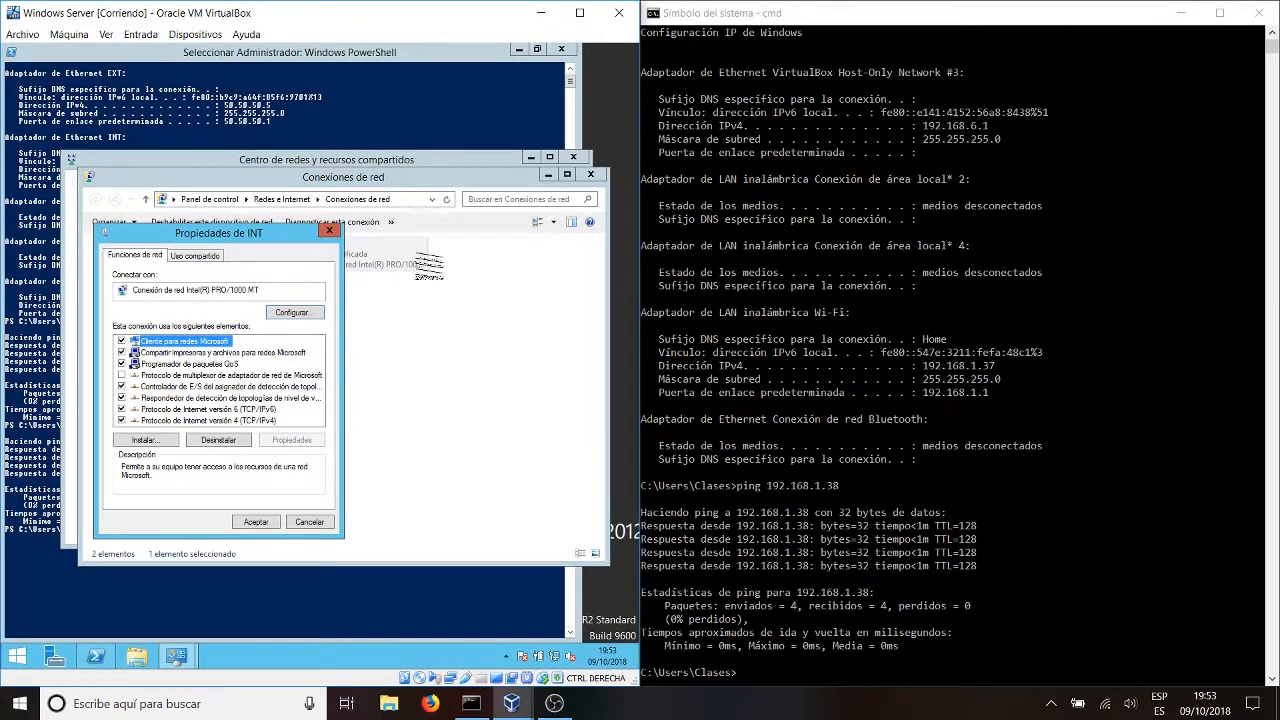
left_click(329, 231)
Disable the INT network connection in Windows Server and close its network windows
right_click(368, 238)
right_click(373, 250)
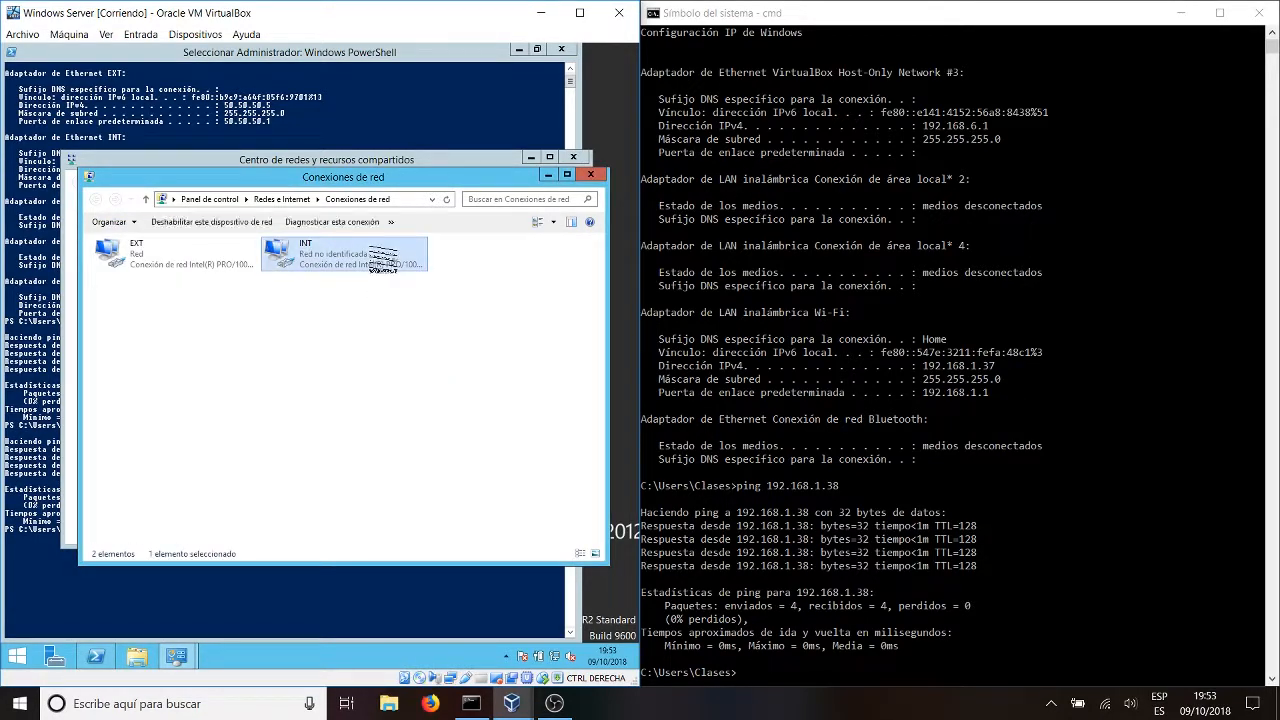
left_click(412, 259)
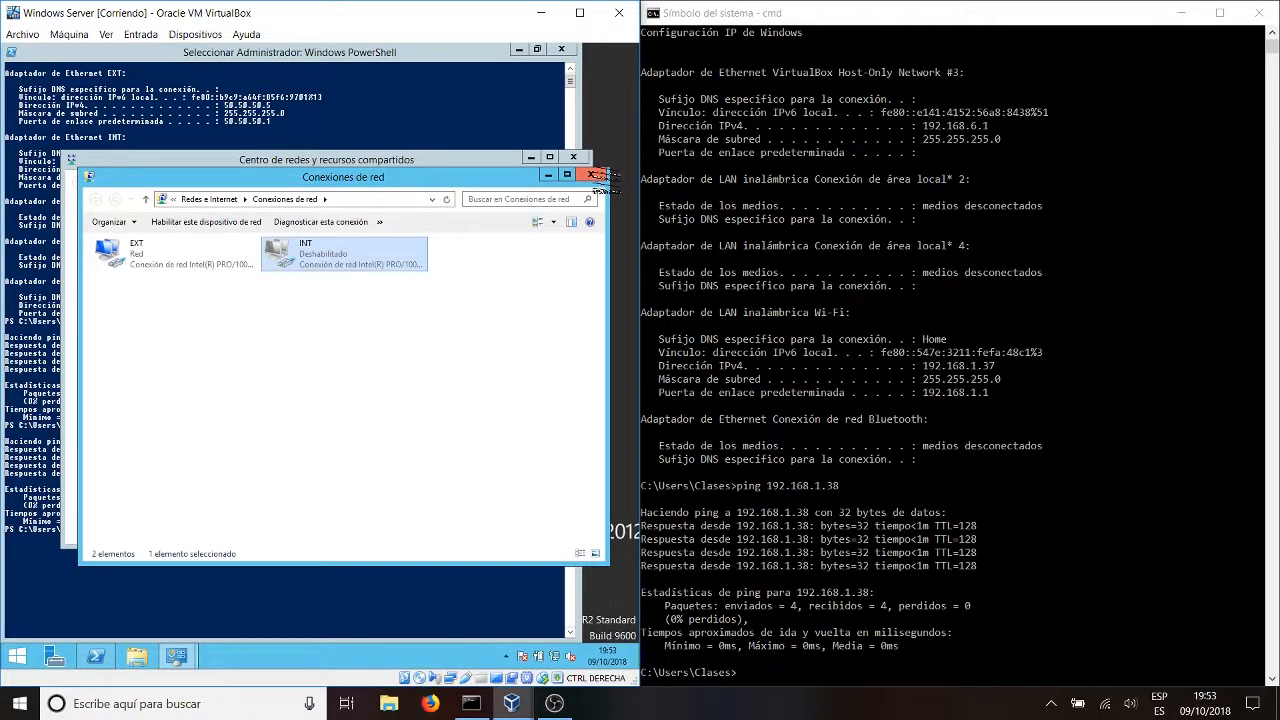
left_click(592, 176)
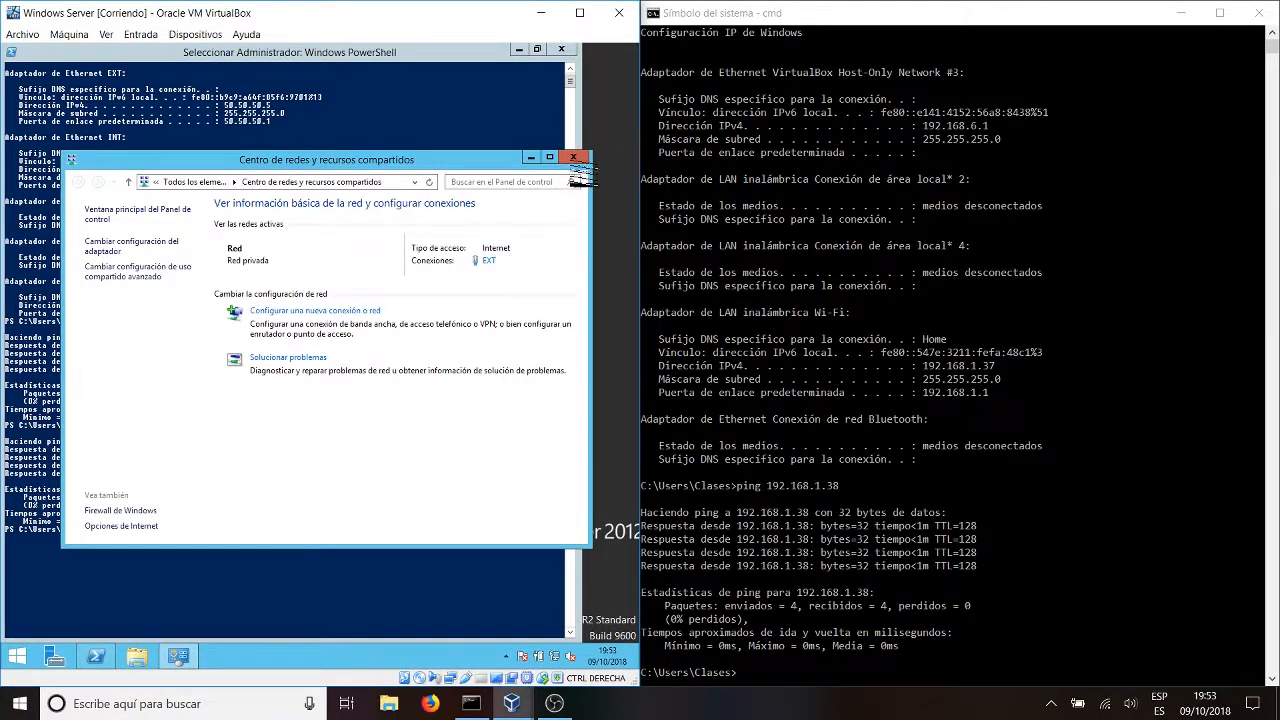
left_click(573, 158)
Ping 192.168.1.37 from client1's command prompt and interrupt the ping before it finishes
mouse_move(512, 703)
mouse_move(619, 604)
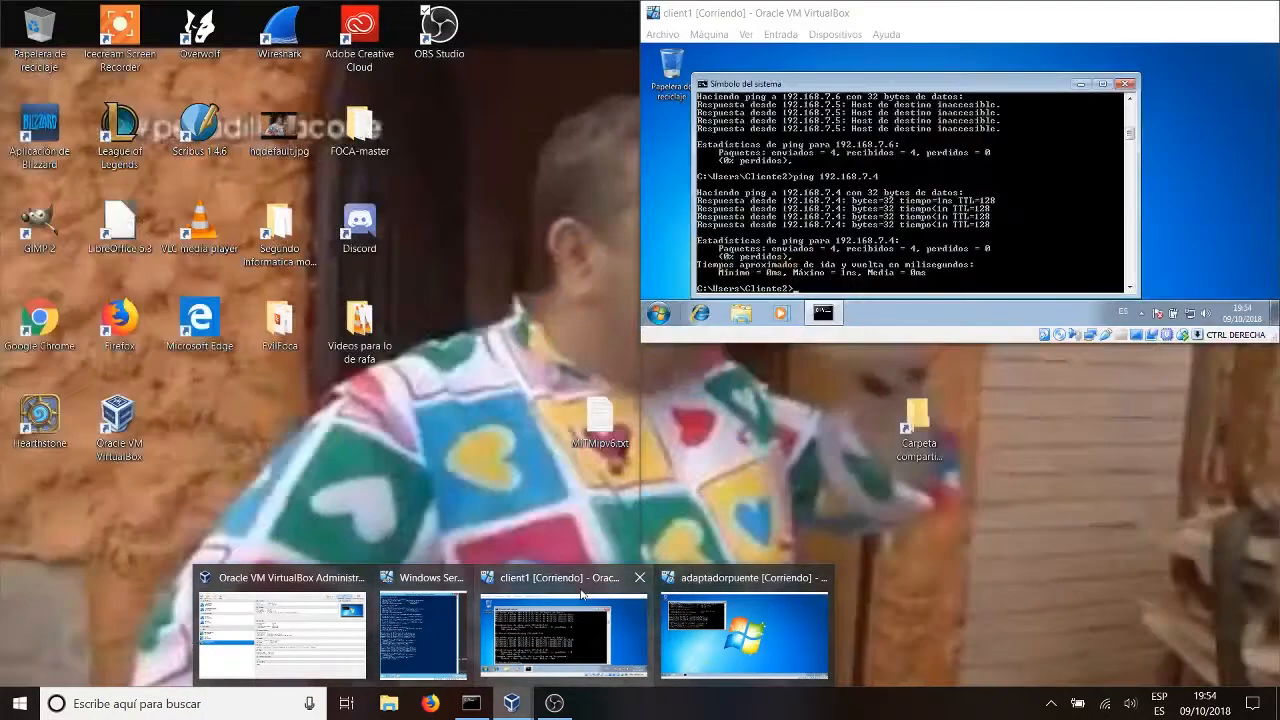
left_click(586, 606)
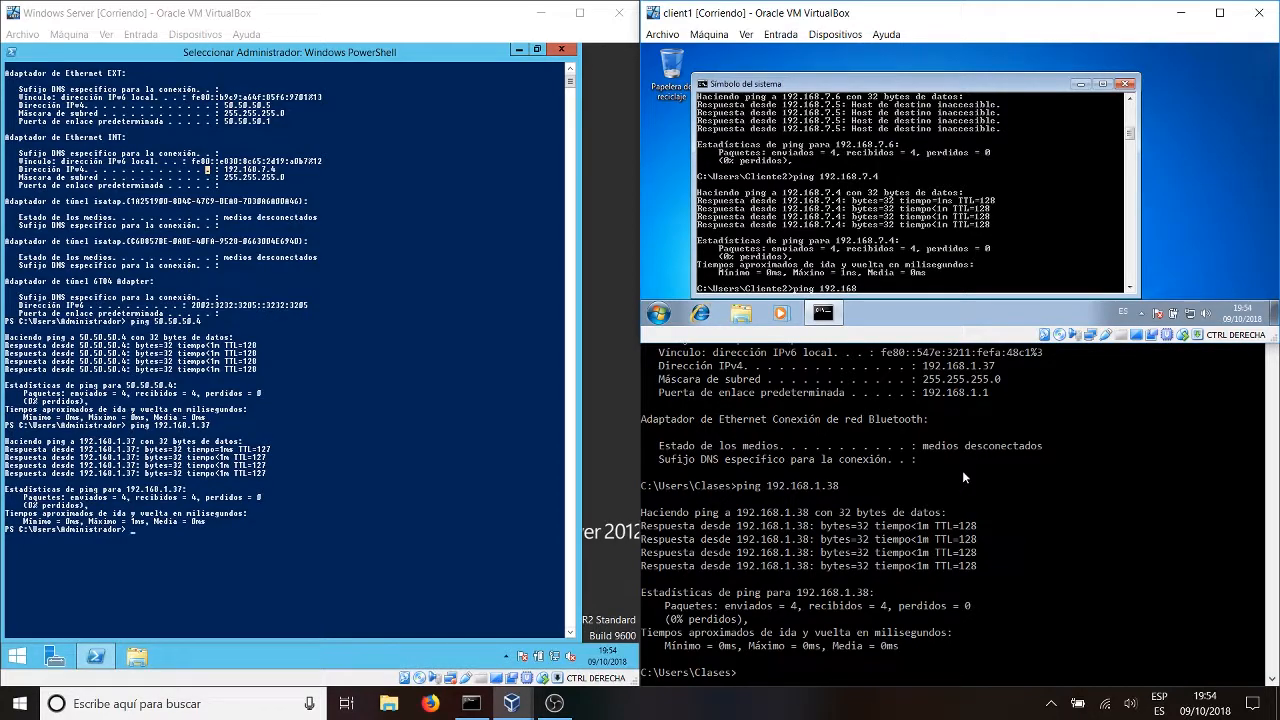
type("37")
key("Return")
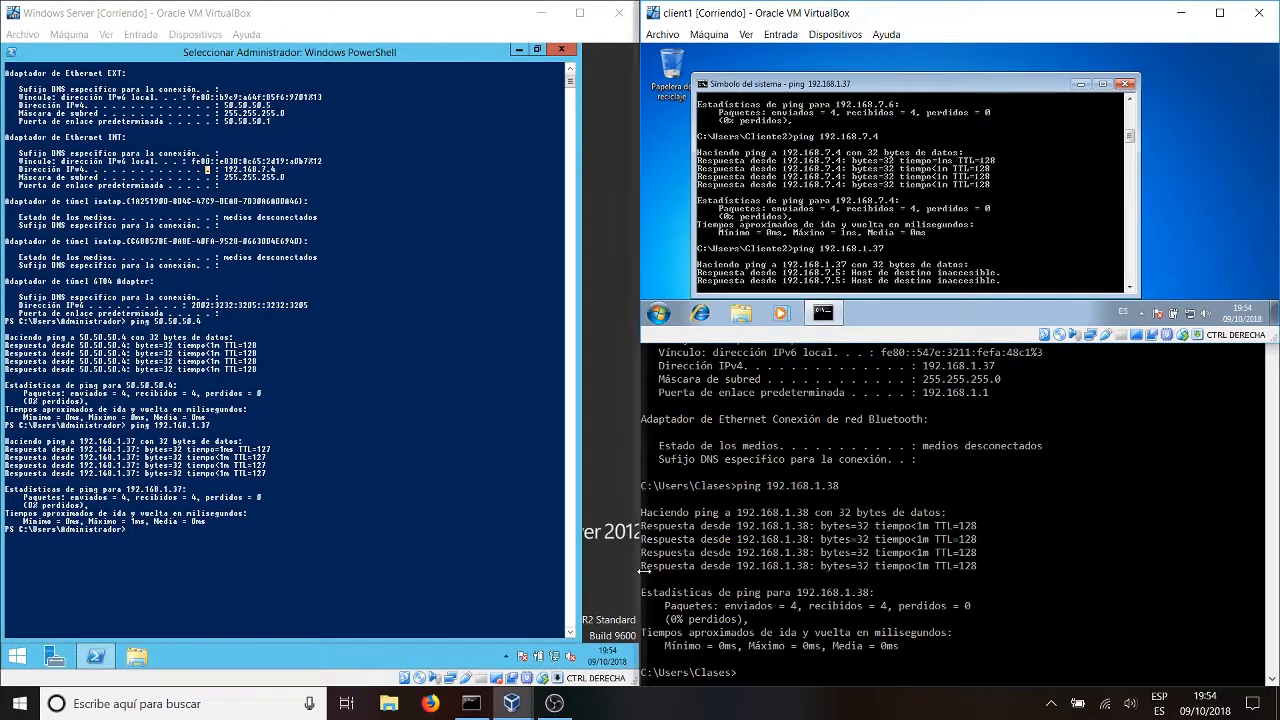
key("ctrl+c")
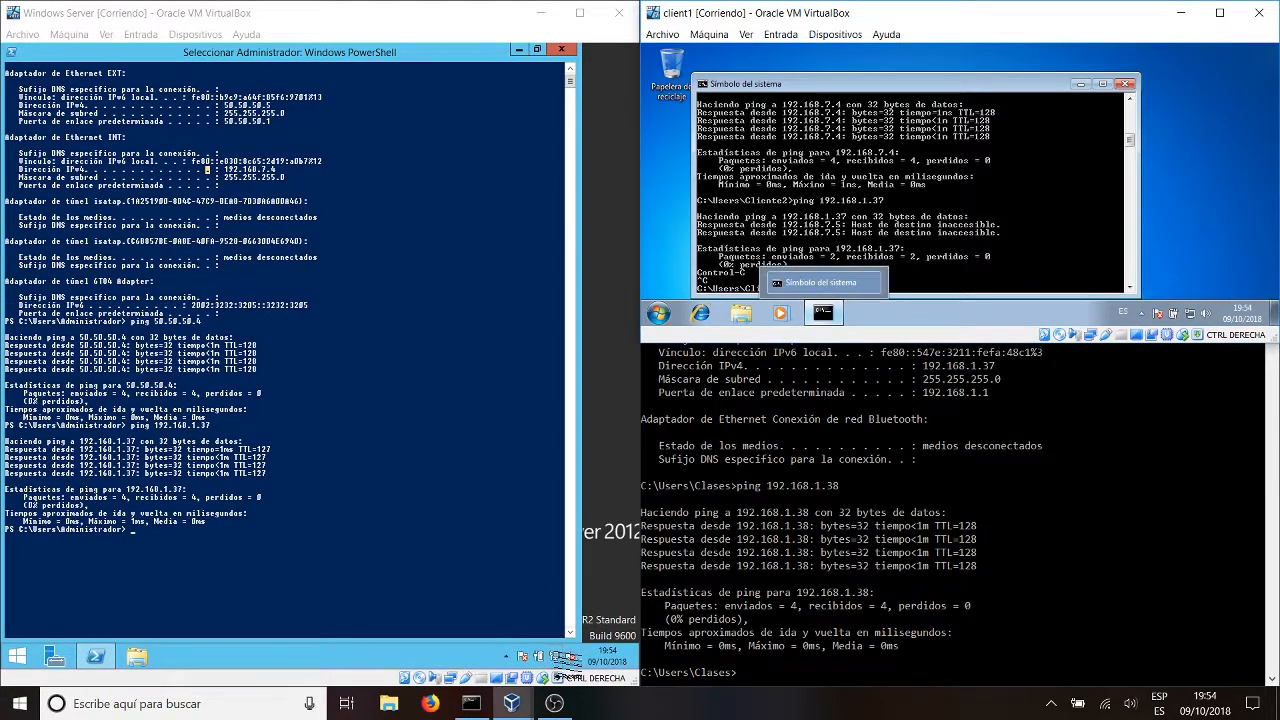
Reopen Windows Server's network connections and enable the INT connection
right_click(553, 657)
left_click(540, 647)
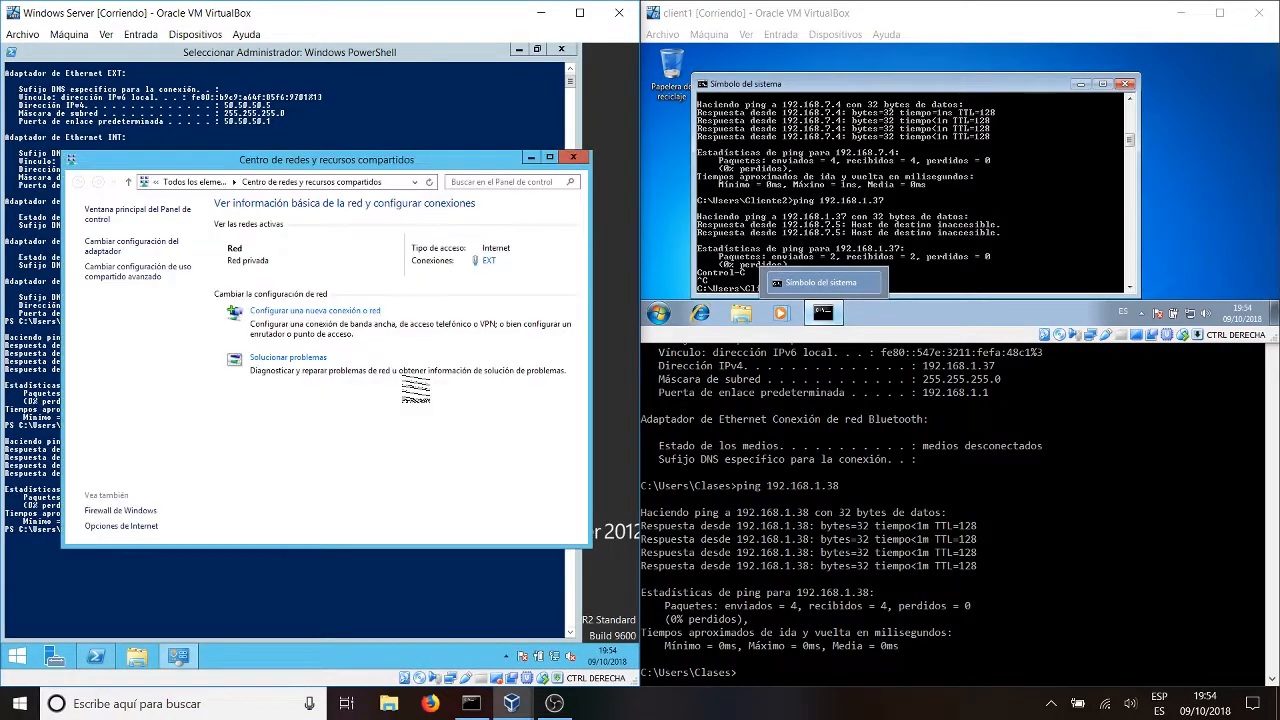
left_click(122, 243)
right_click(318, 255)
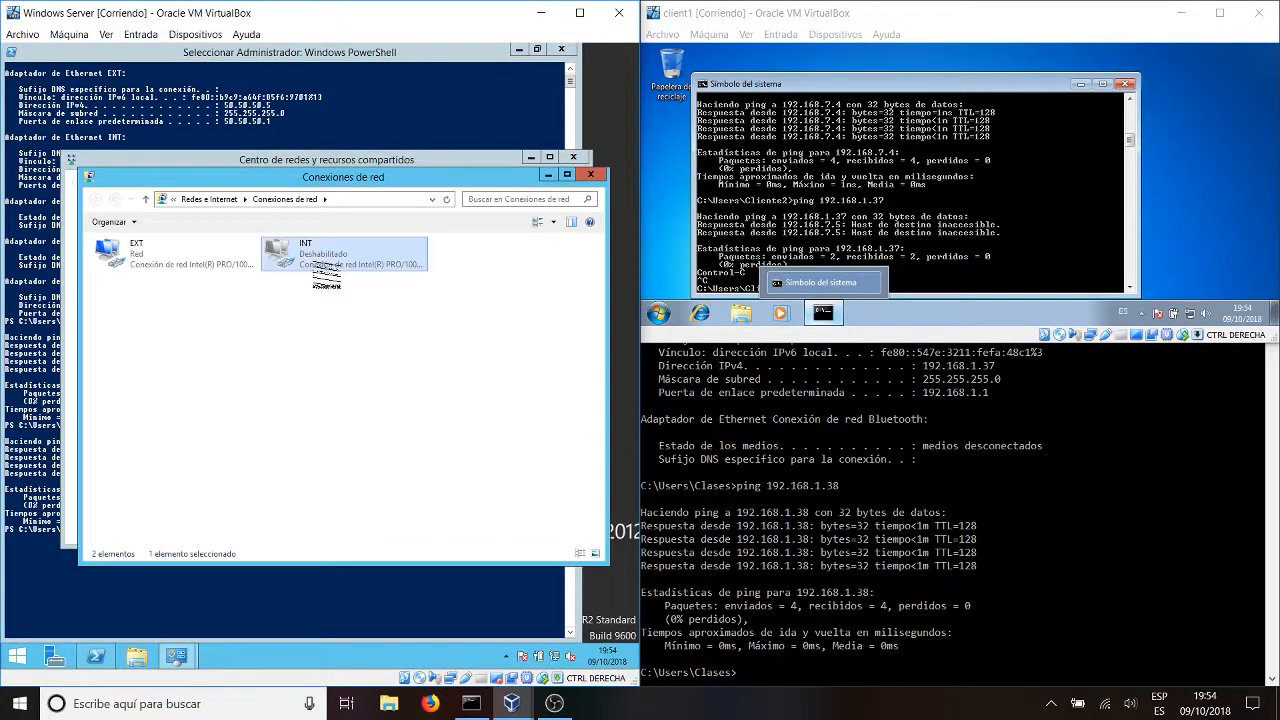
left_click(345, 265)
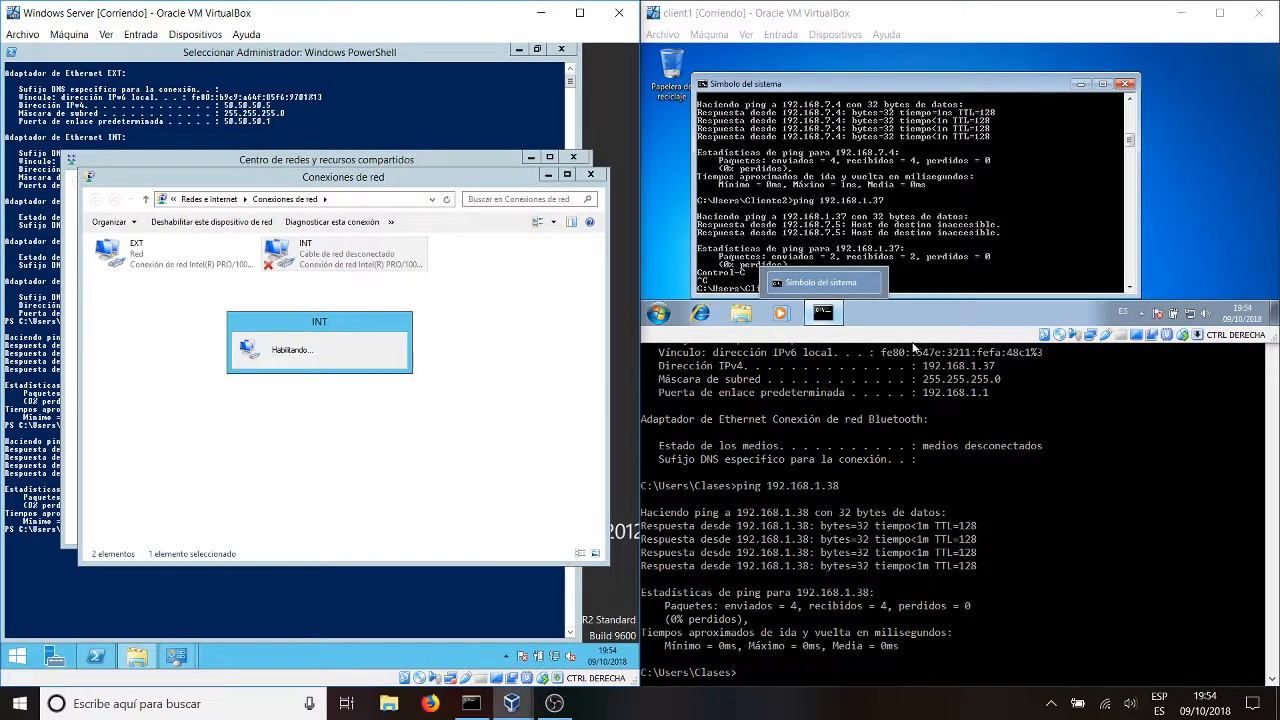
Open client1's network connections, and disable and re-enable its local area connection
right_click(1192, 314)
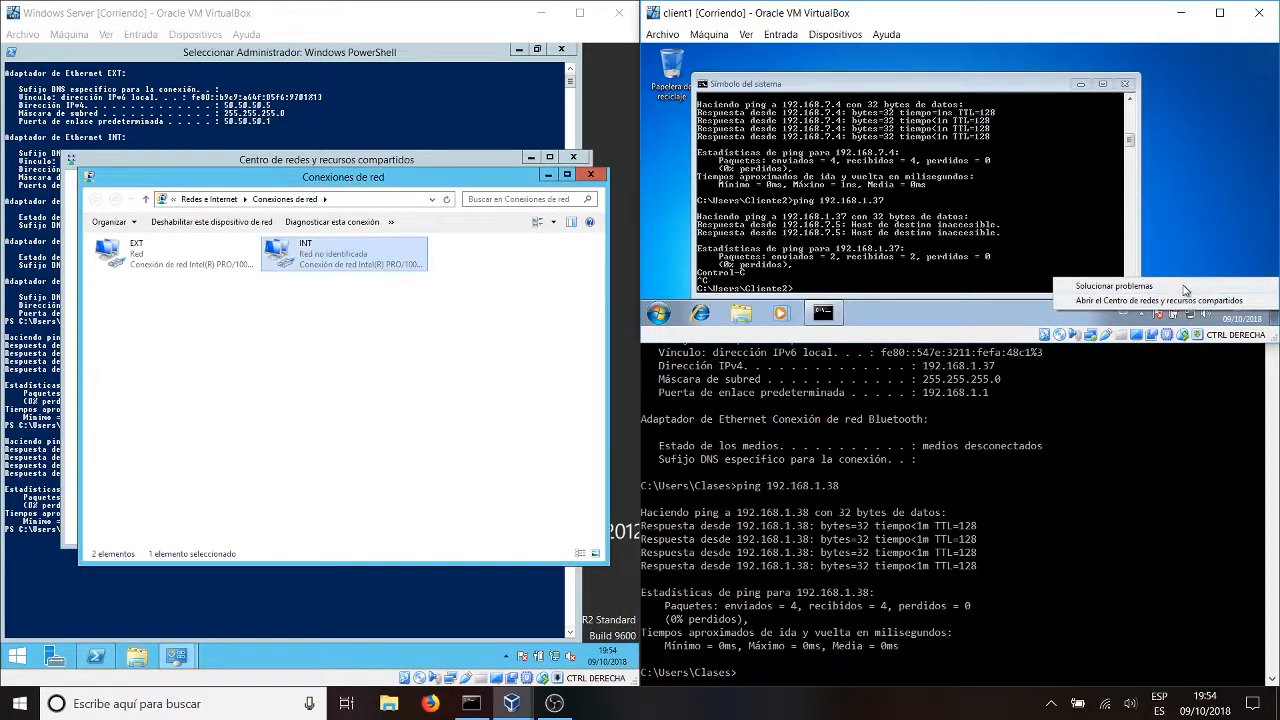
left_click(1188, 300)
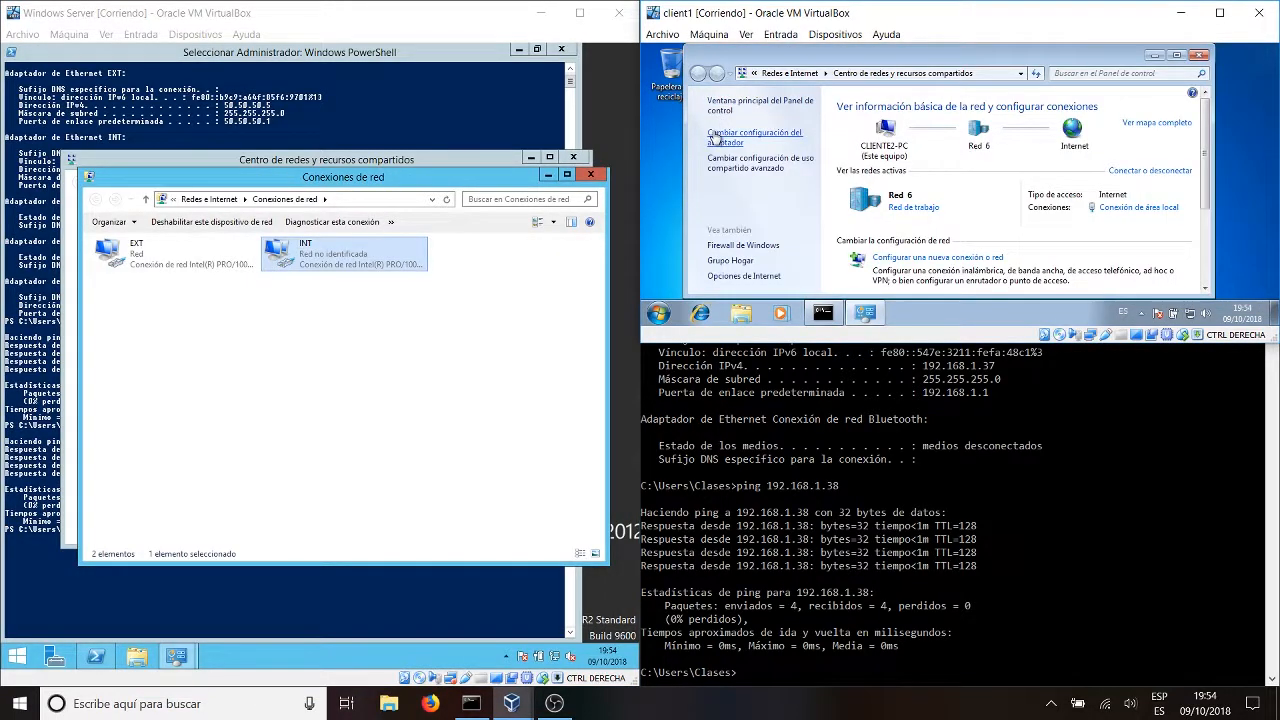
left_click(722, 134)
right_click(768, 132)
right_click(746, 132)
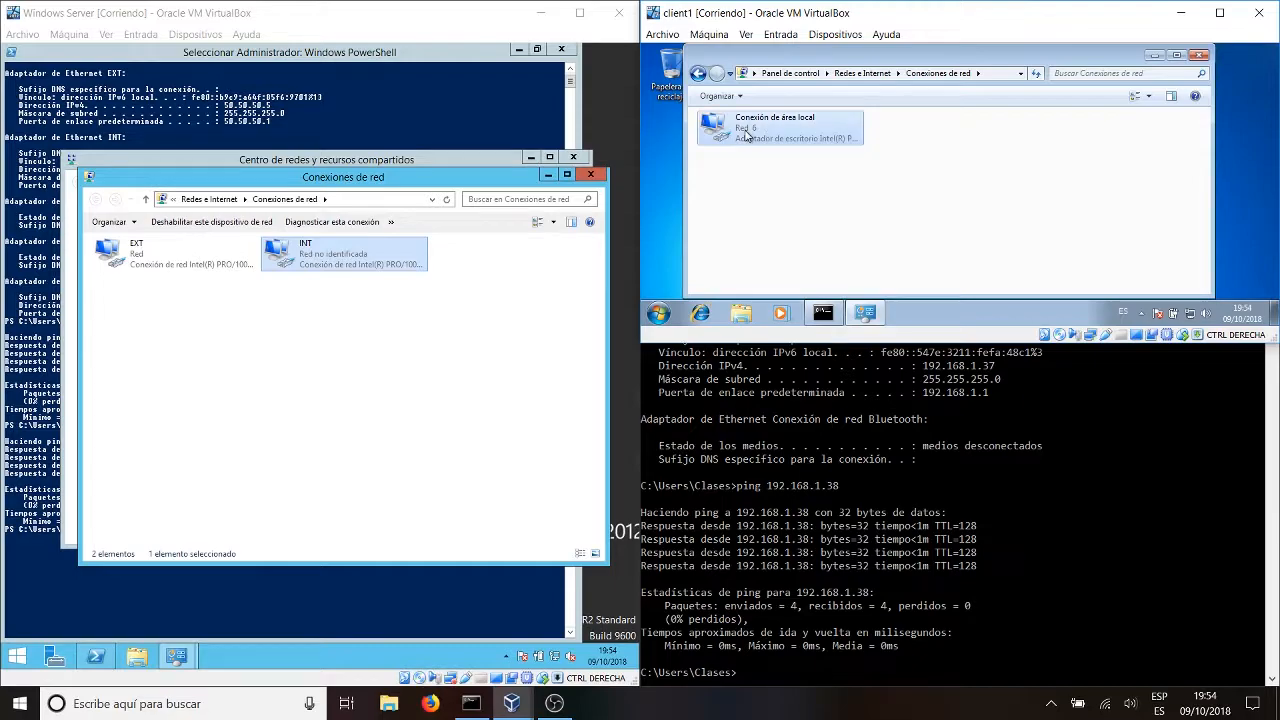
left_click(766, 141)
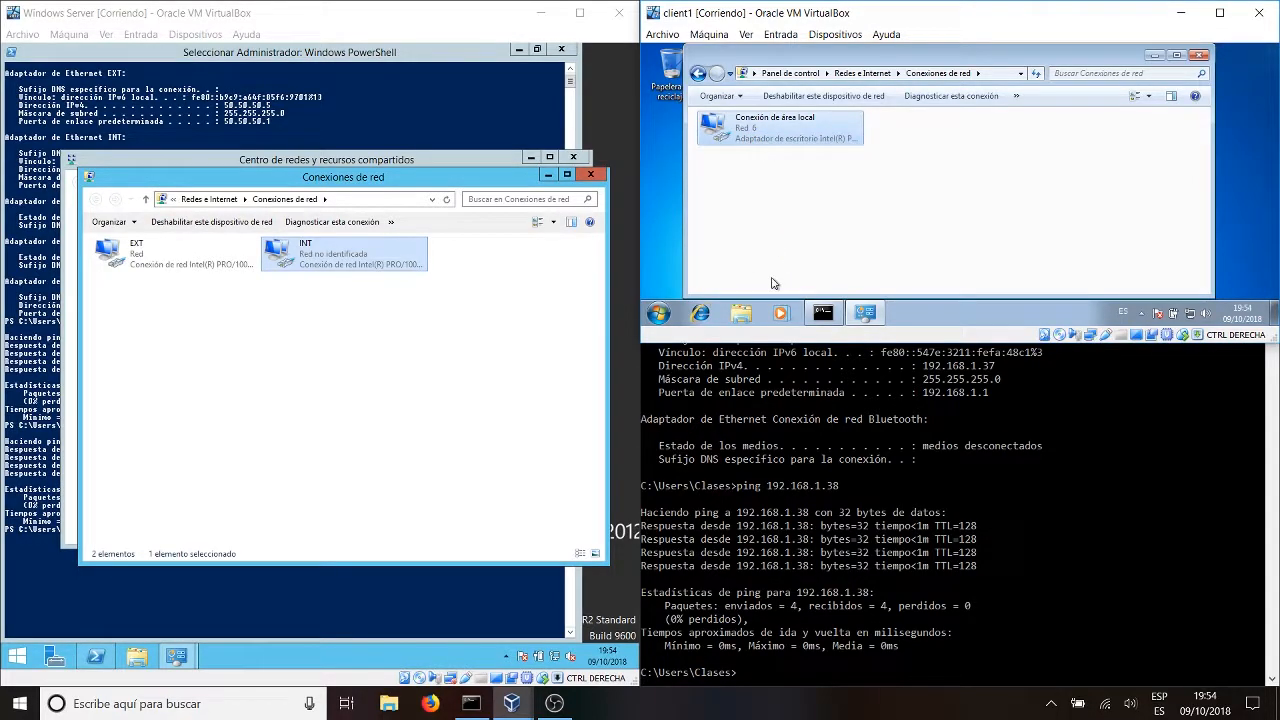
right_click(776, 135)
left_click(806, 141)
Close client1's network connections and repeat the ping to 192.168.1.37 from its command prompt
left_click(1201, 57)
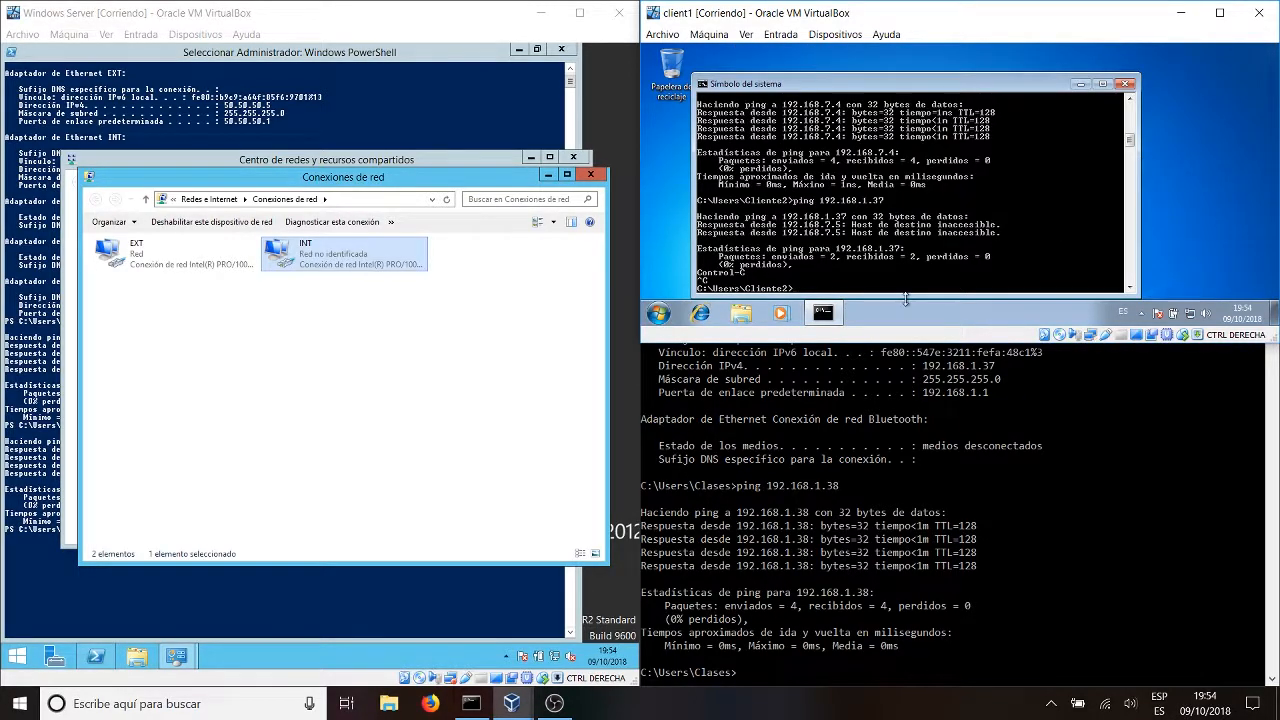
key("Up")
key("Return")
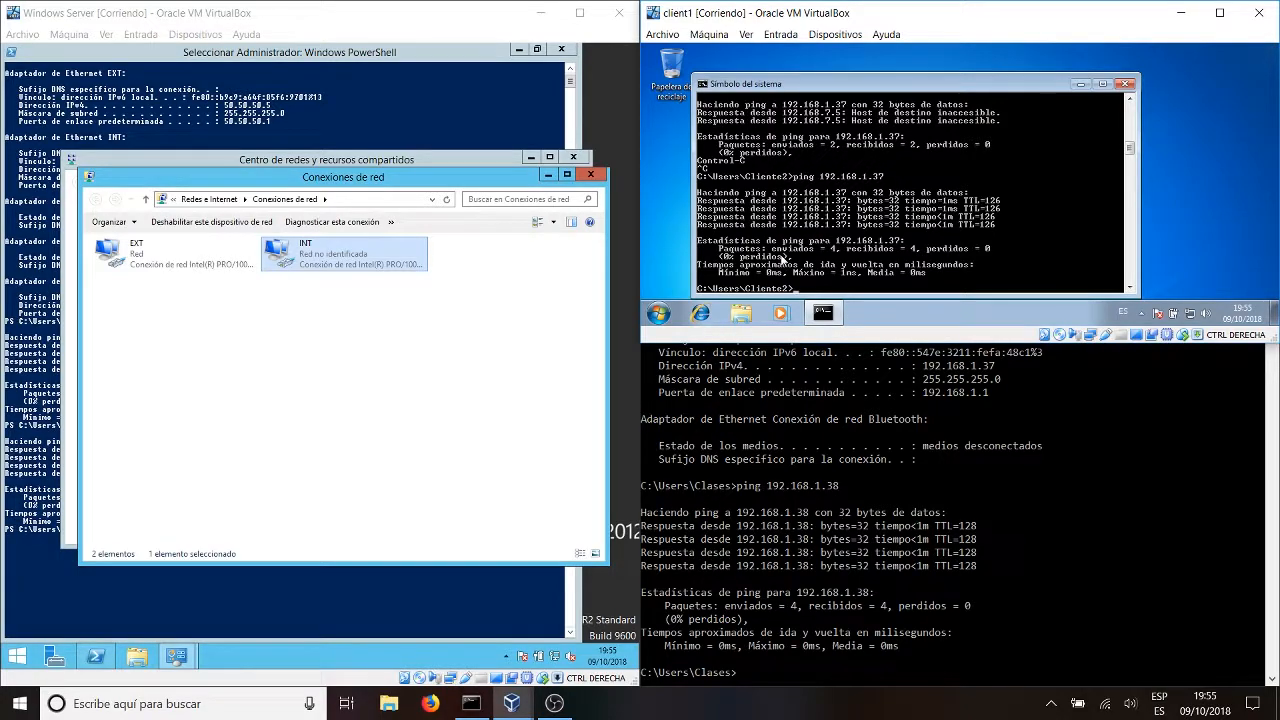
Exit client1's command prompt and close Windows Server's network connections and network center windows
key("Return")
type("cxit")
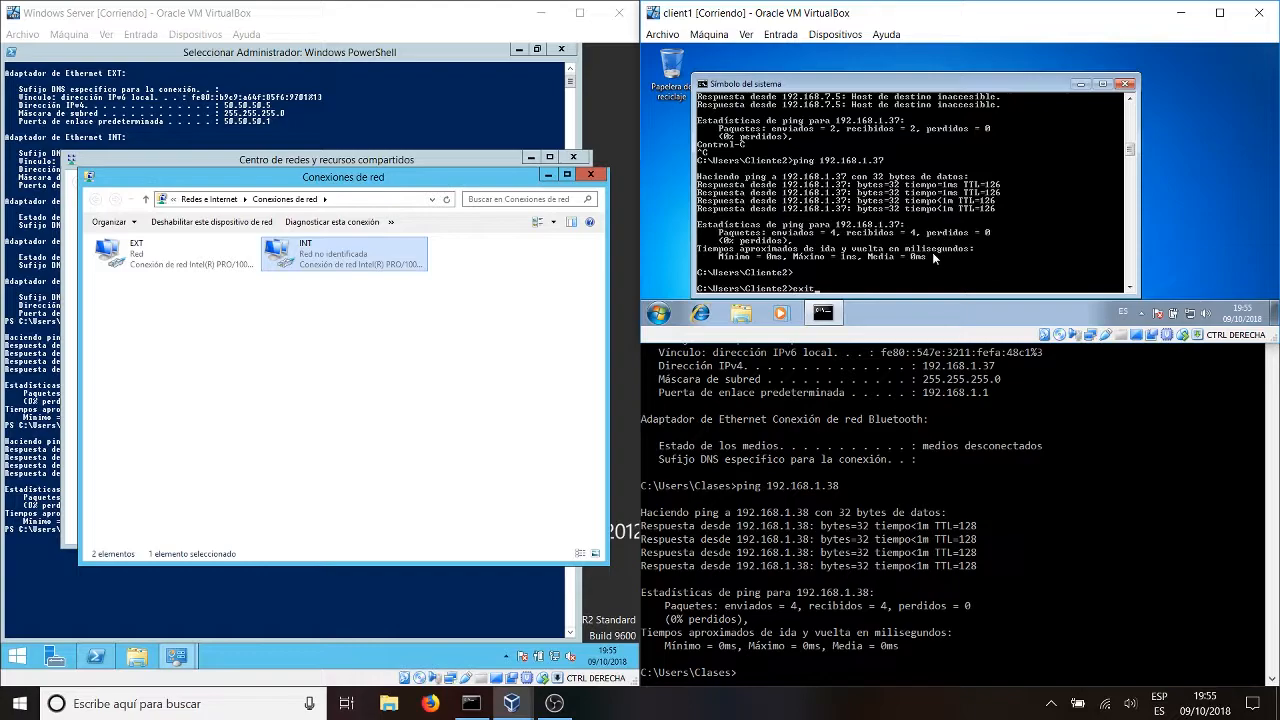
key("Return")
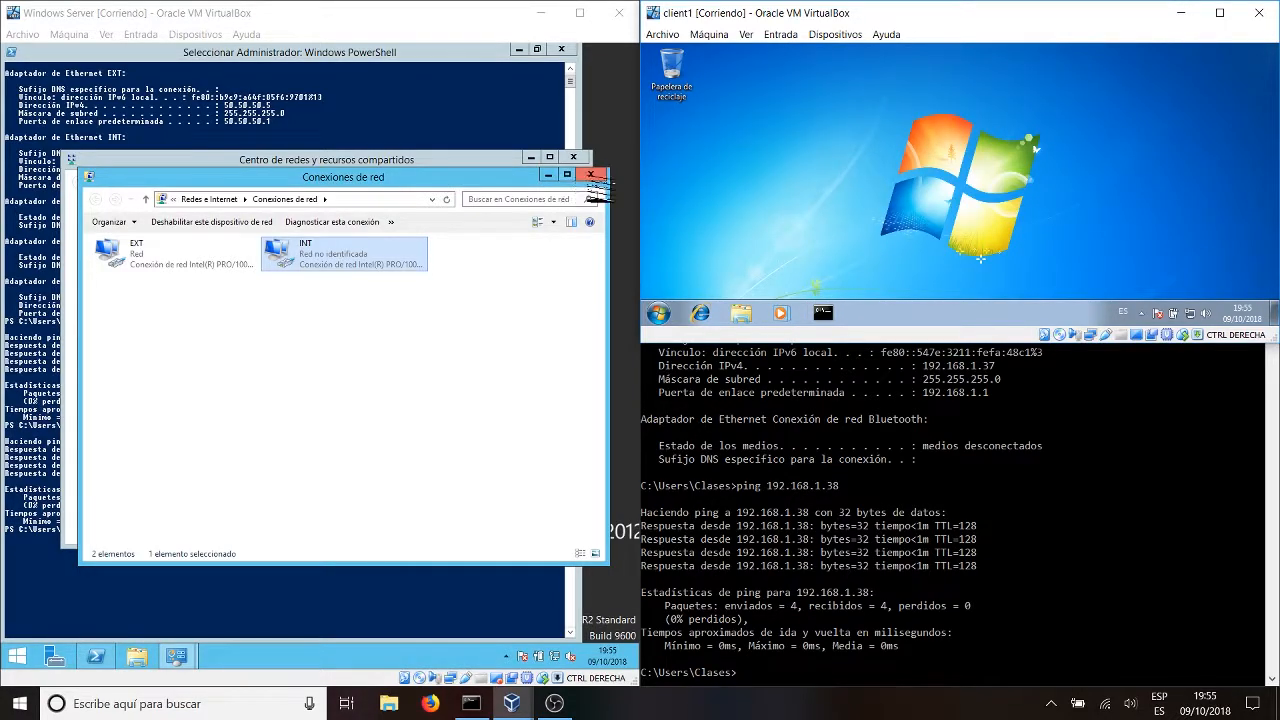
left_click(590, 174)
left_click(574, 158)
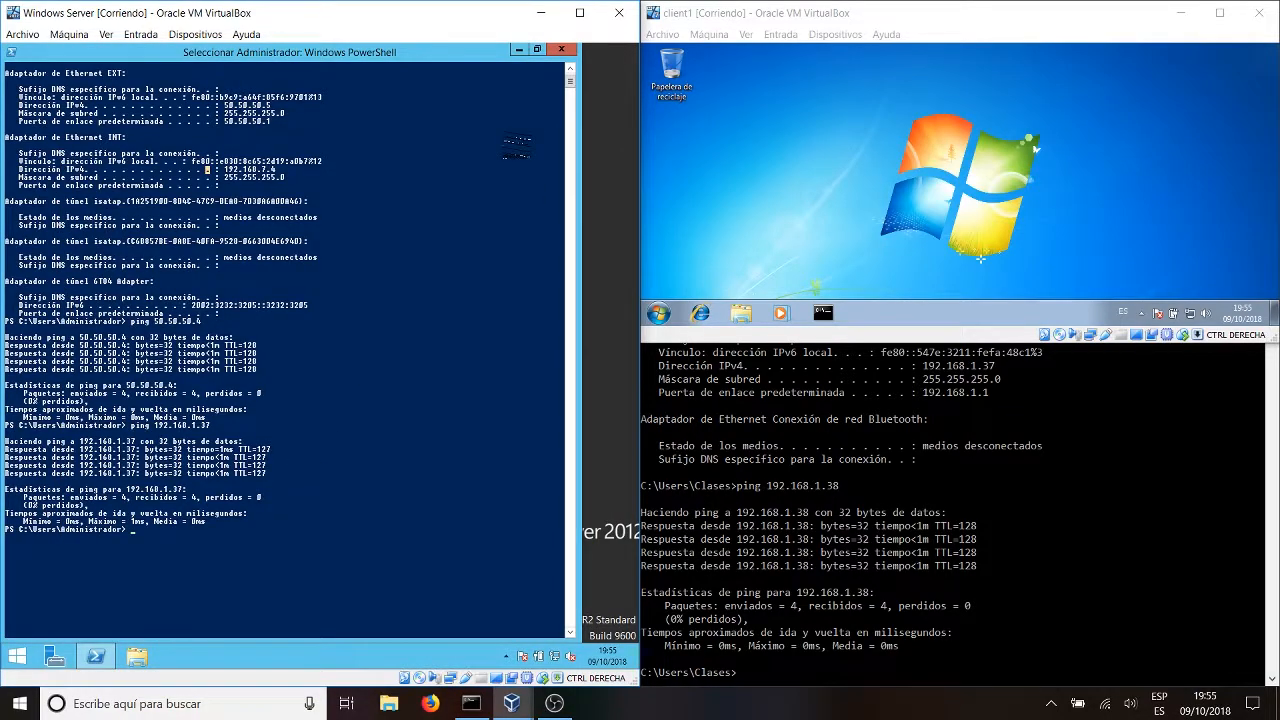
Shut down the Windows Server virtual machine, giving "Otros (no planeado)" as the reason
left_click(16, 662)
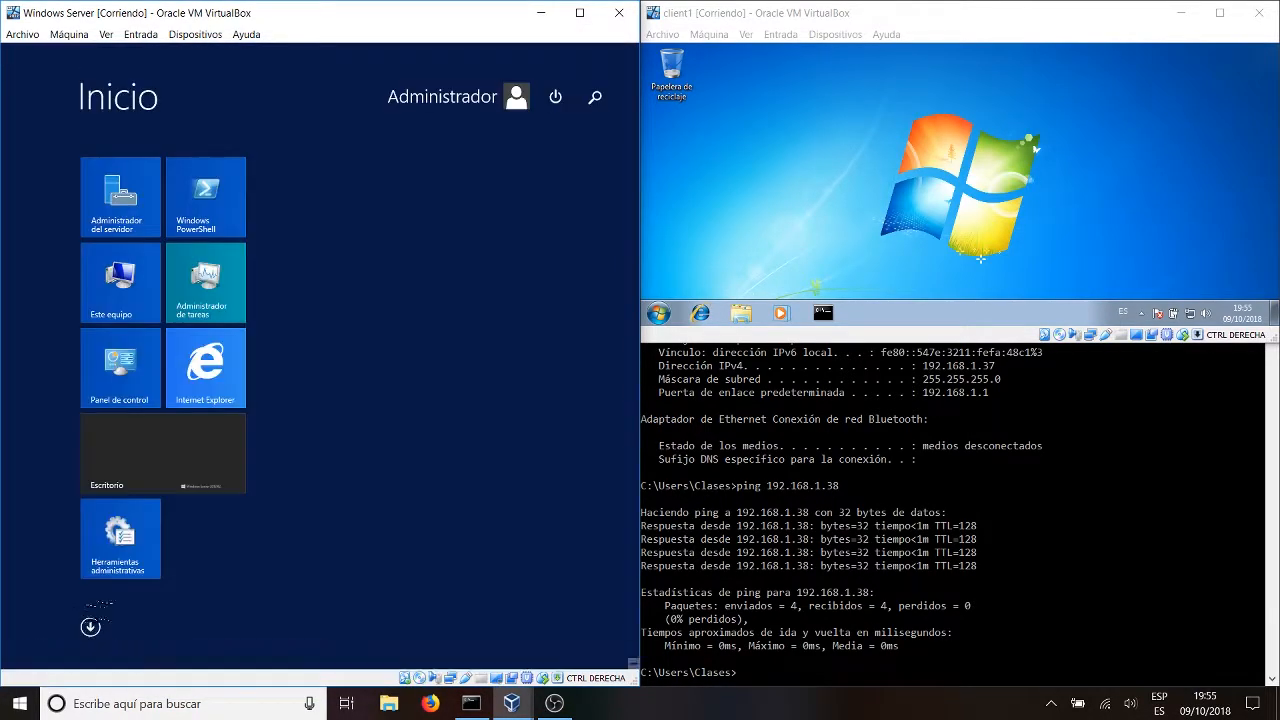
left_click(556, 98)
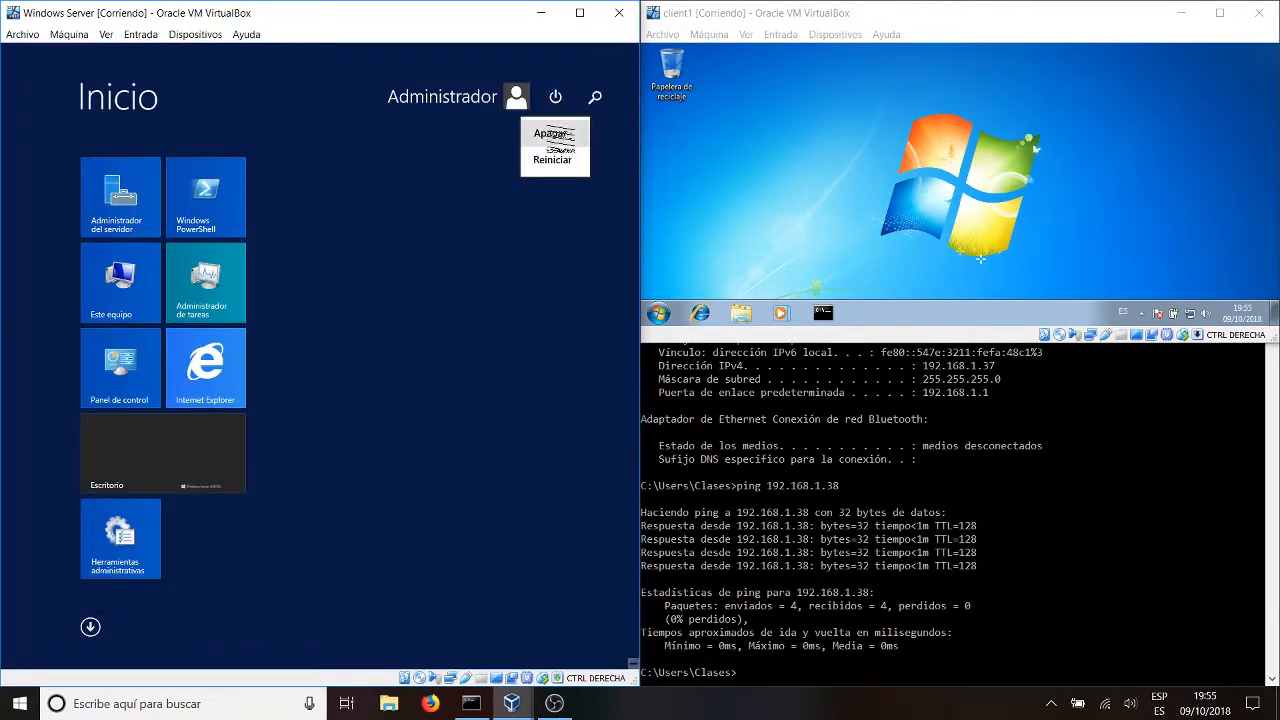
left_click(552, 131)
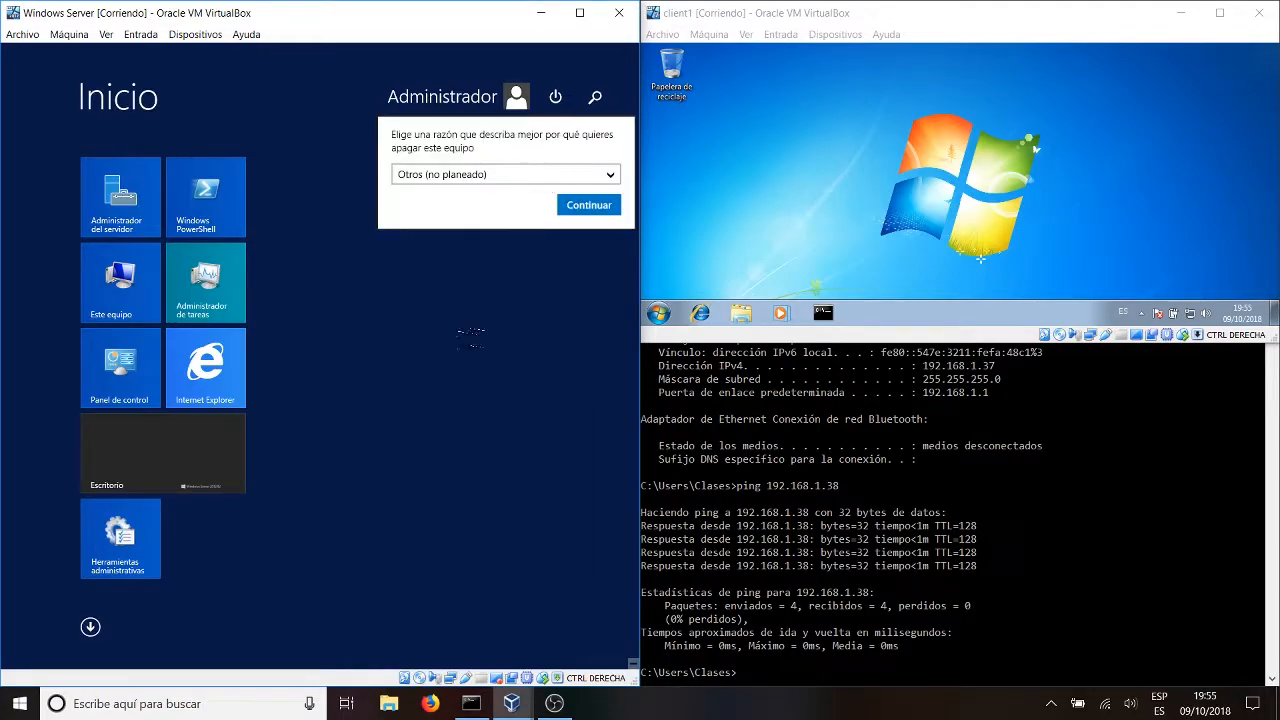
left_click(600, 210)
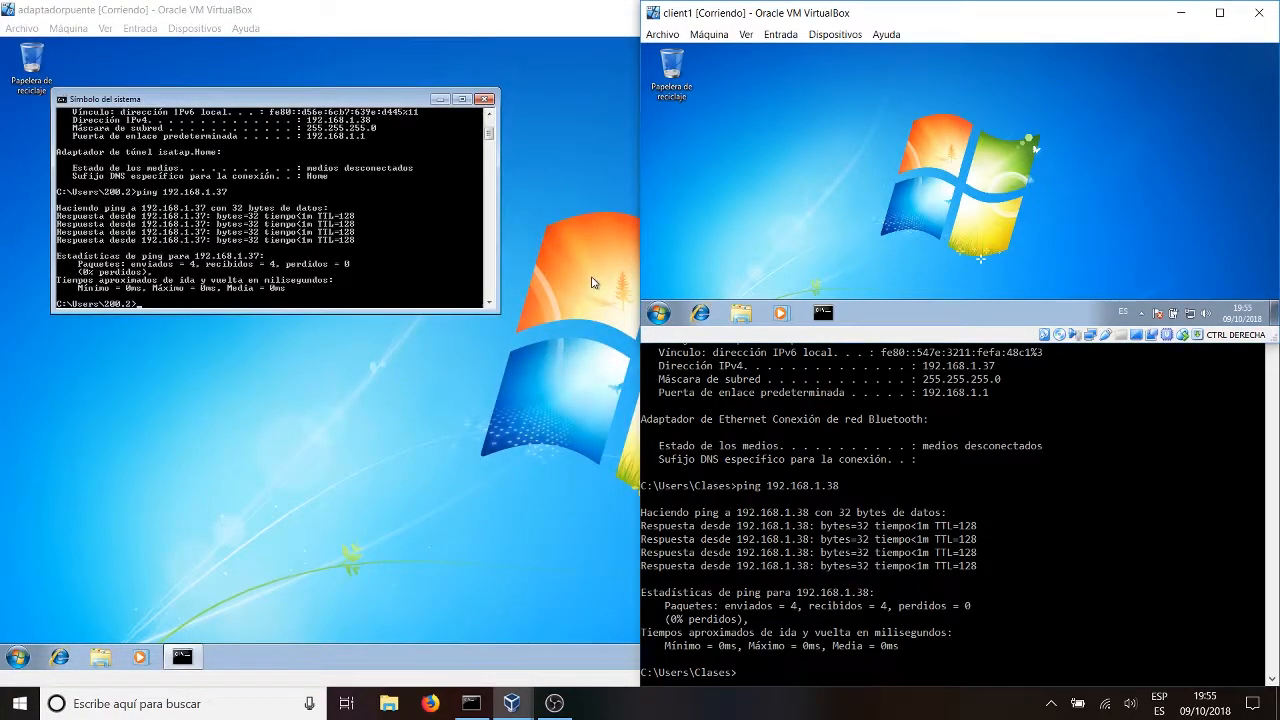
Shut down the adaptadorpuente virtual machine and then client1
left_click(24, 654)
left_click(199, 622)
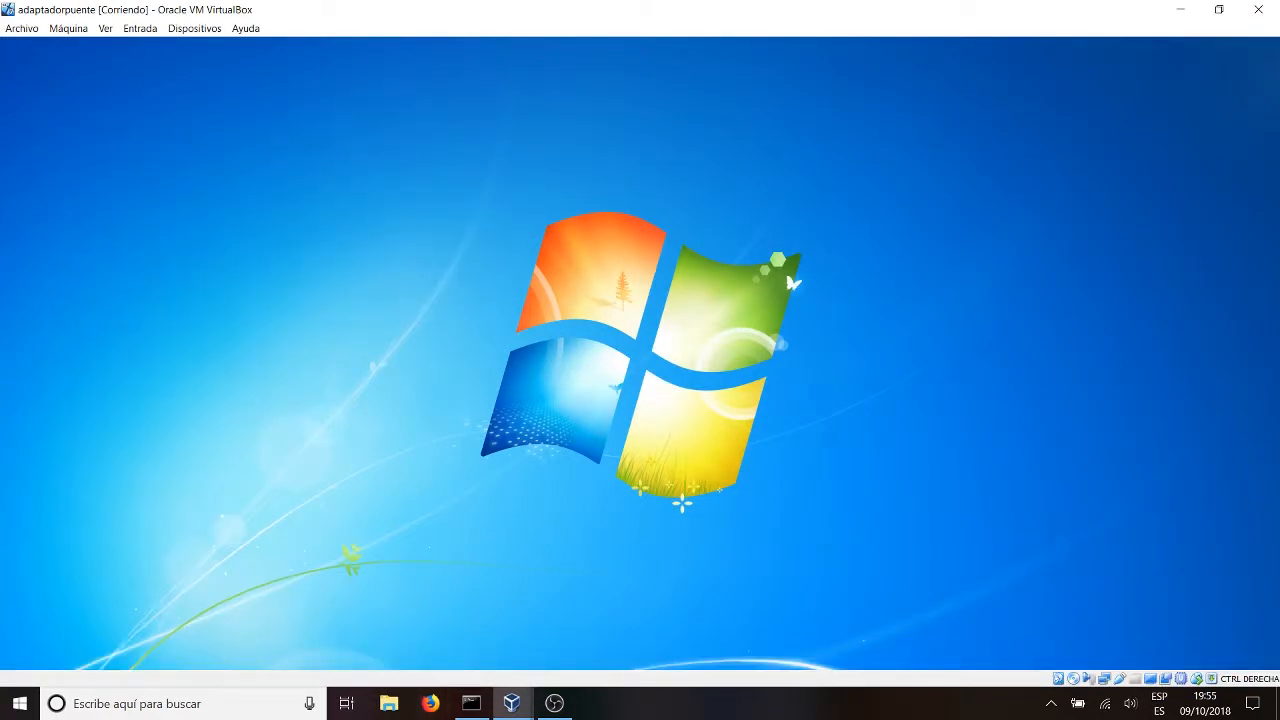
mouse_move(511, 703)
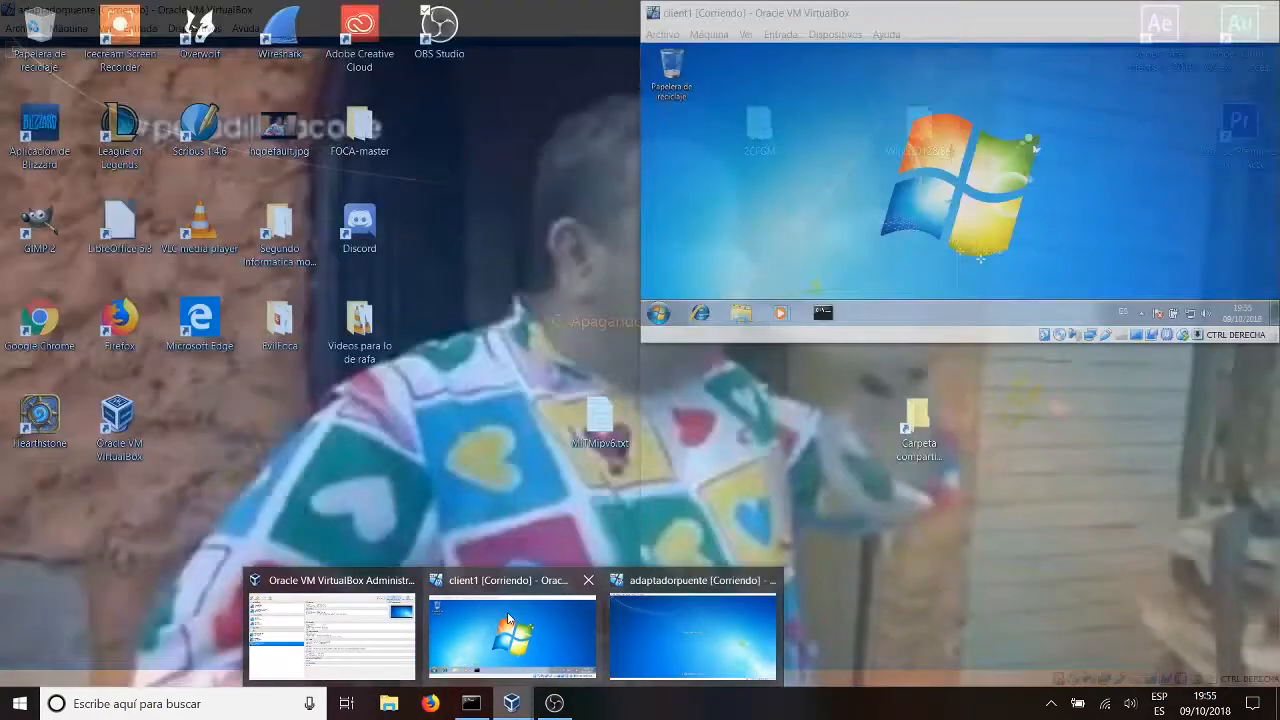
left_click(532, 630)
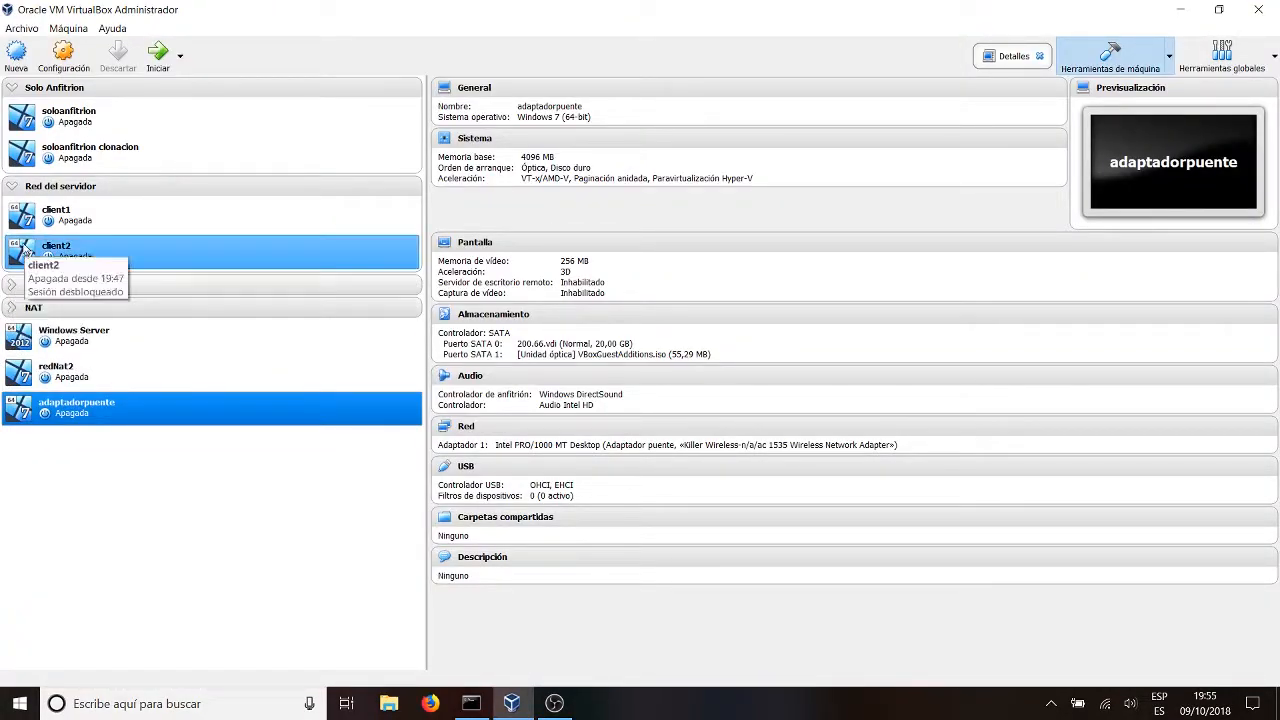
Collapse the "Red del servidor" group and open the host network manager
left_click(13, 187)
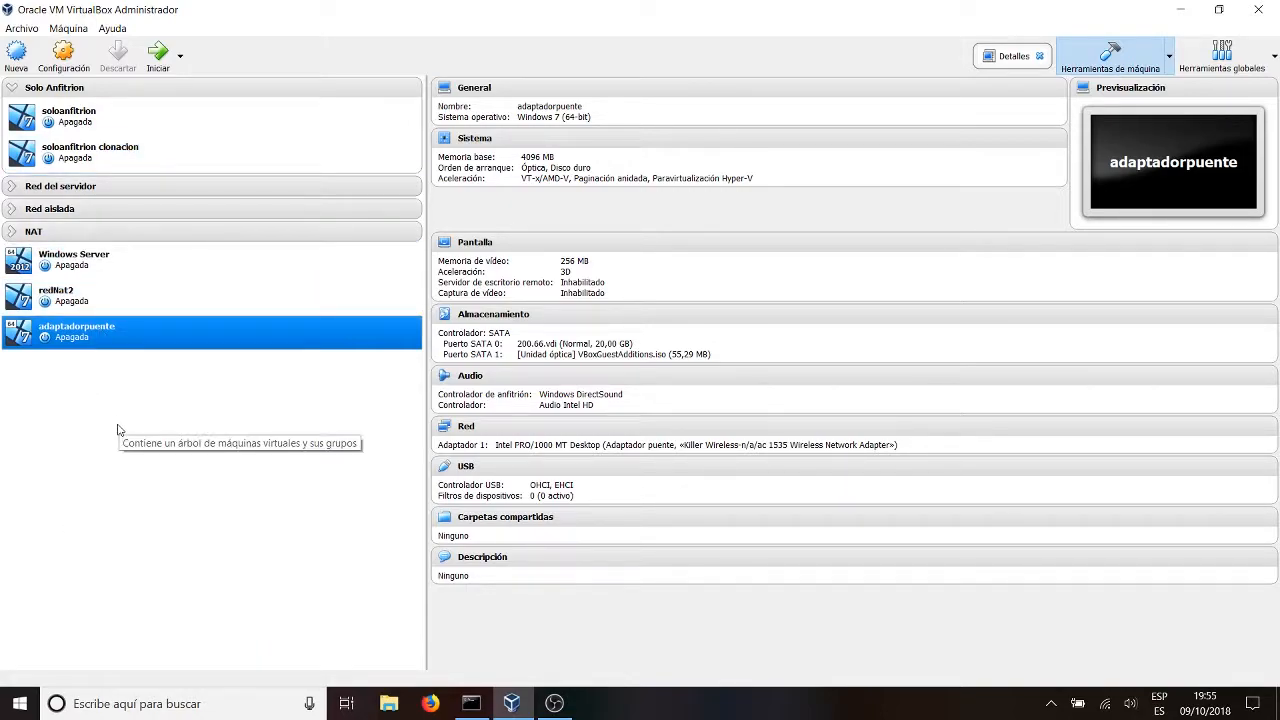
left_click(24, 28)
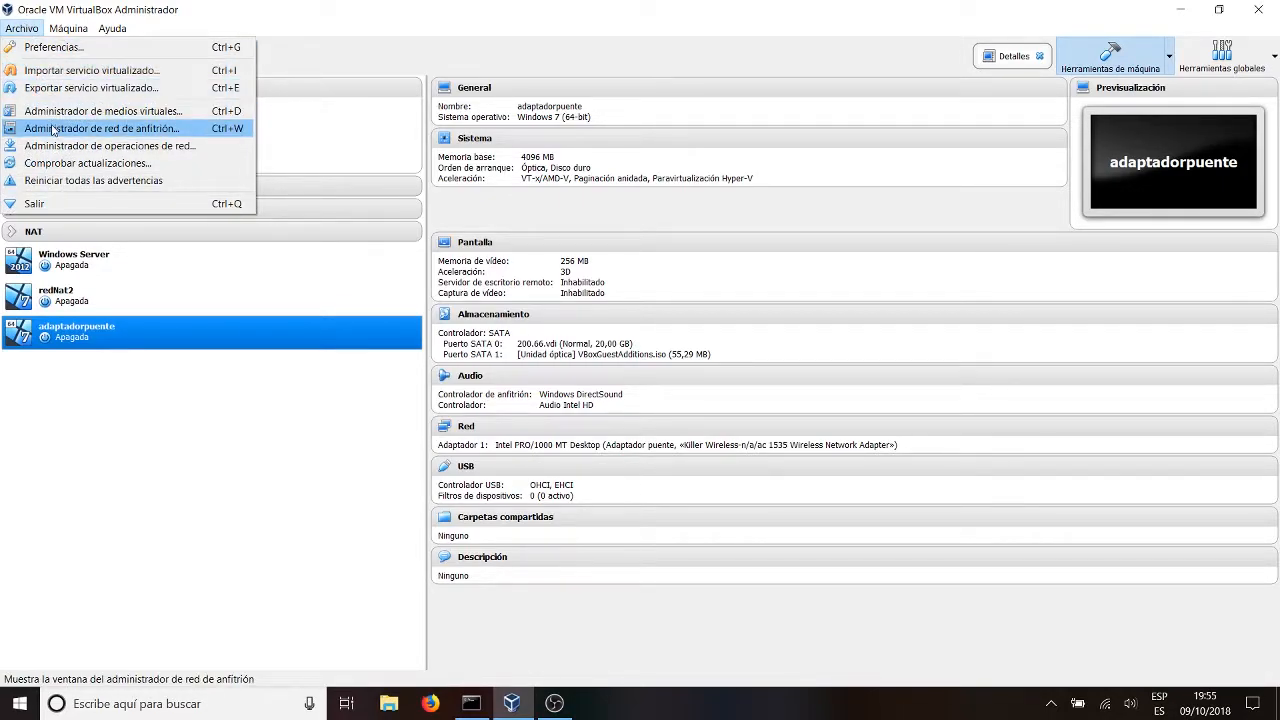
left_click(55, 130)
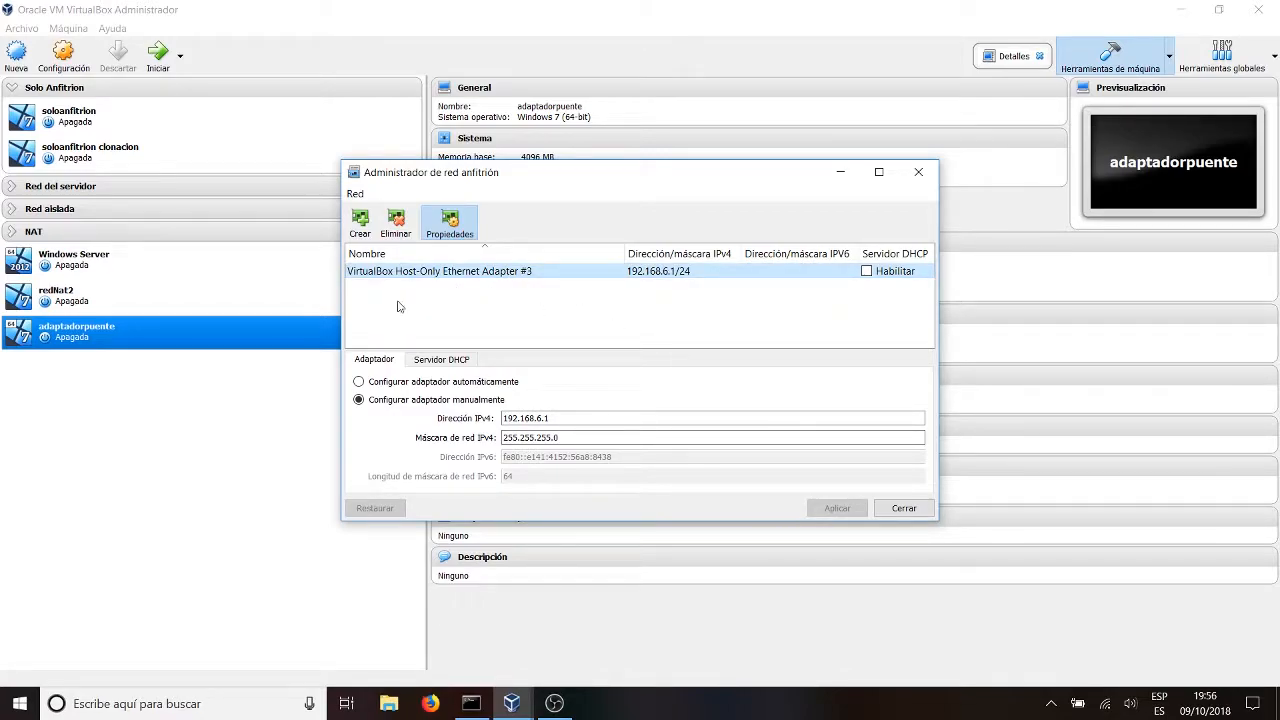
Create a second host-only network adapter and examine its manual IPv4 address and DHCP server settings
left_click(360, 226)
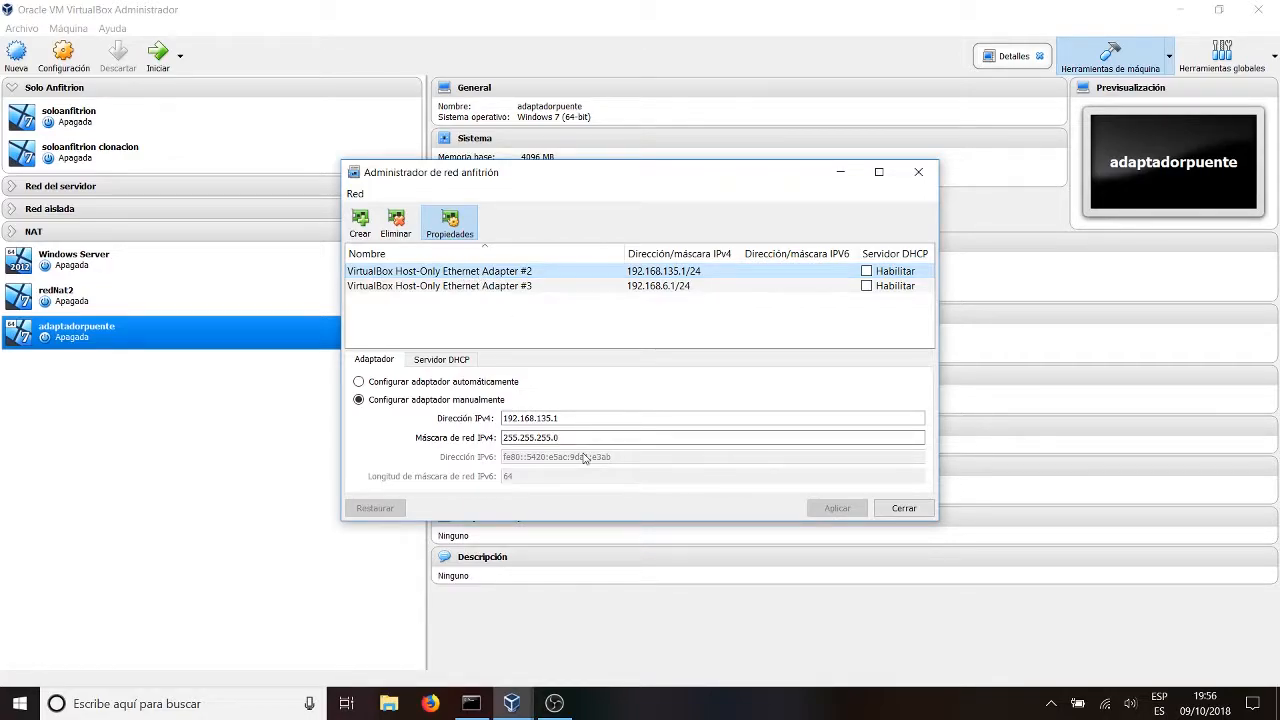
left_click_drag(580, 420, 465, 427)
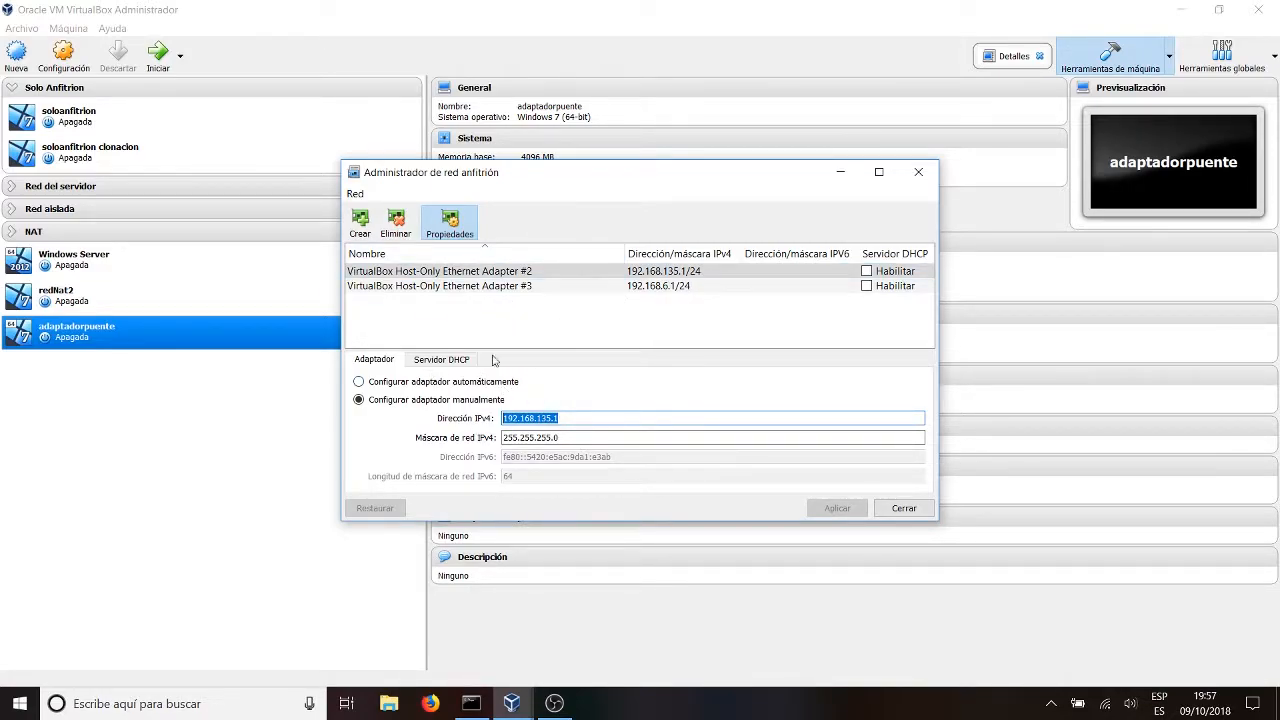
left_click(450, 362)
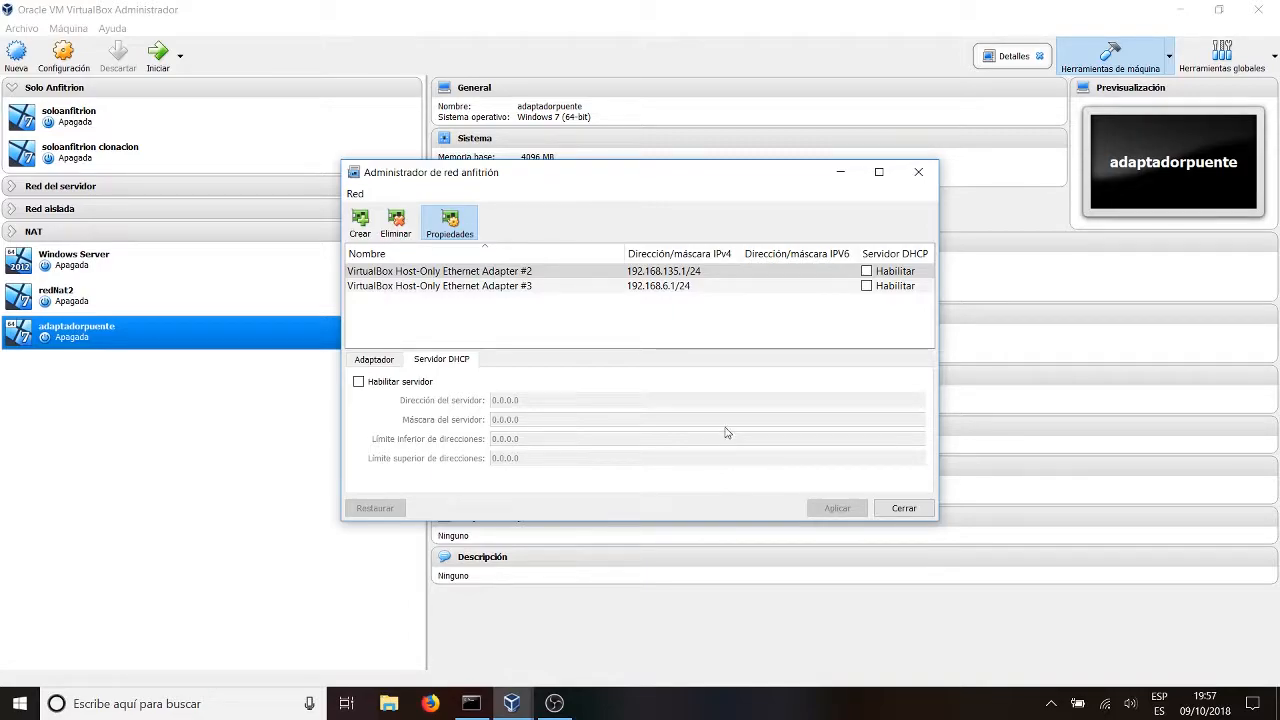
left_click(379, 362)
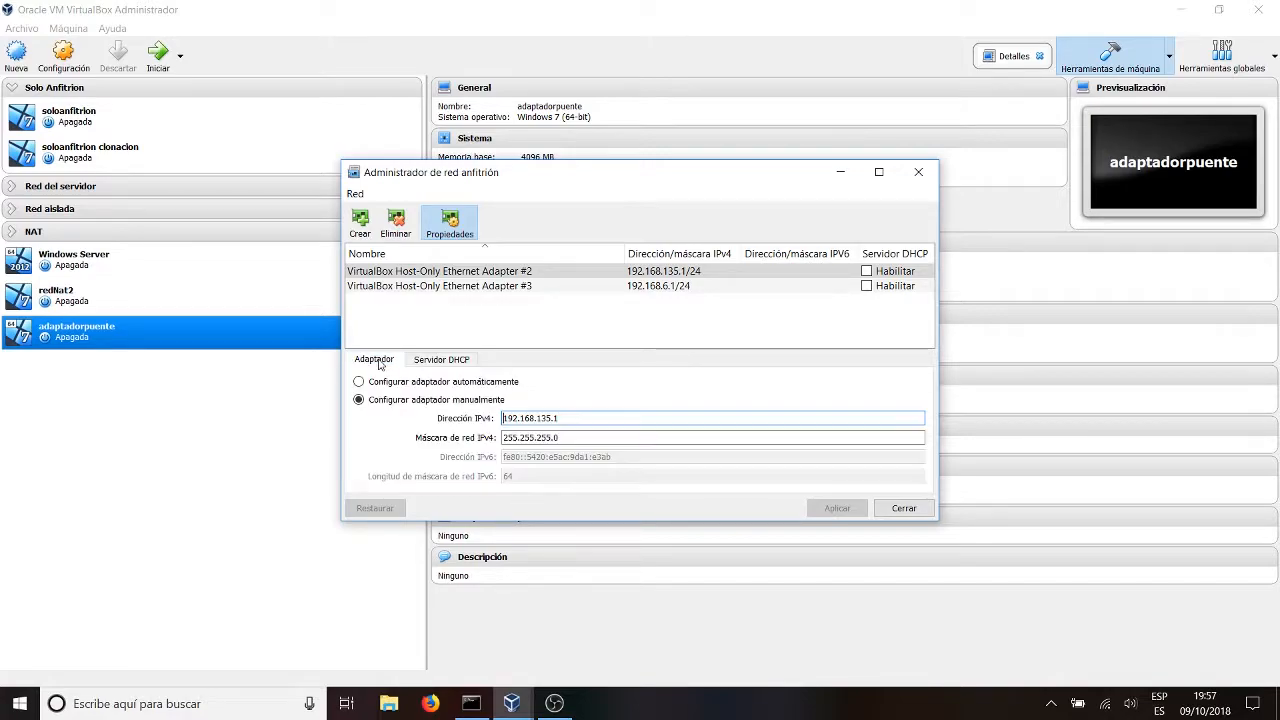
left_click(552, 320)
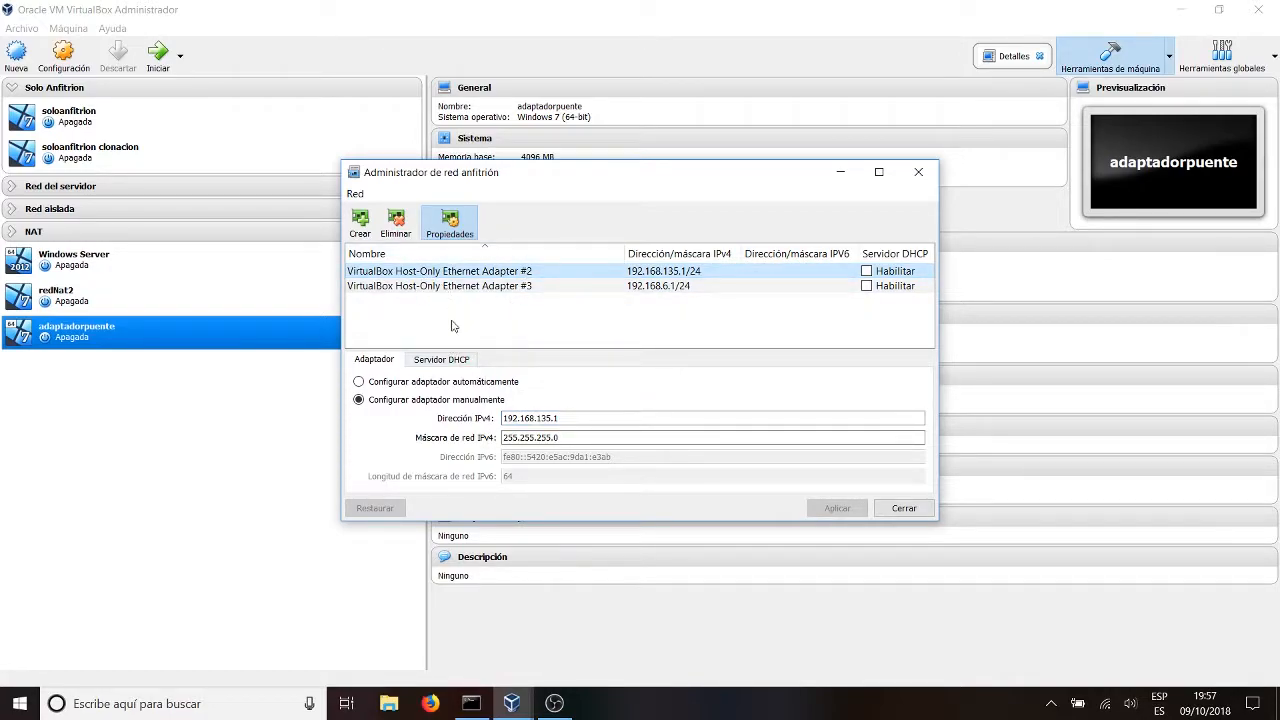
Delete the newly created host-only adapter and close the host network manager
left_click(396, 224)
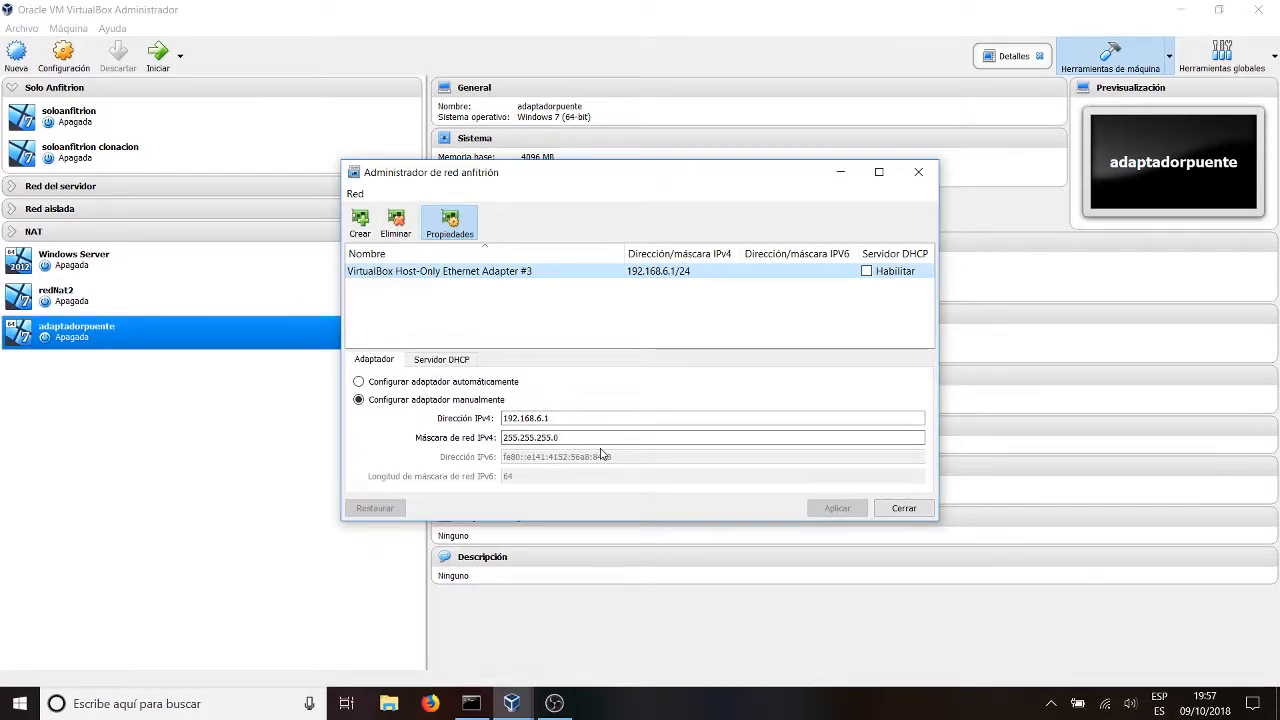
left_click(904, 508)
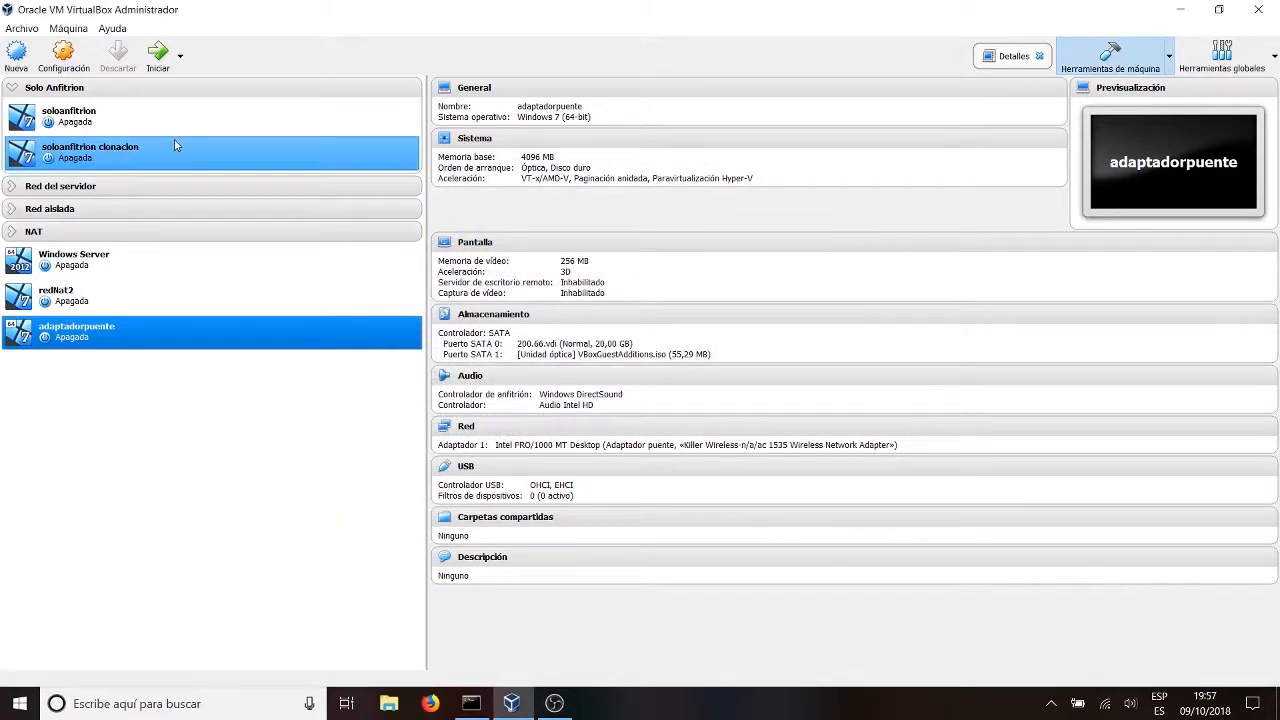
Check which network type and host-only adapter soloanfitrion's Adaptador 1 uses in its settings, and close them
left_click(107, 110)
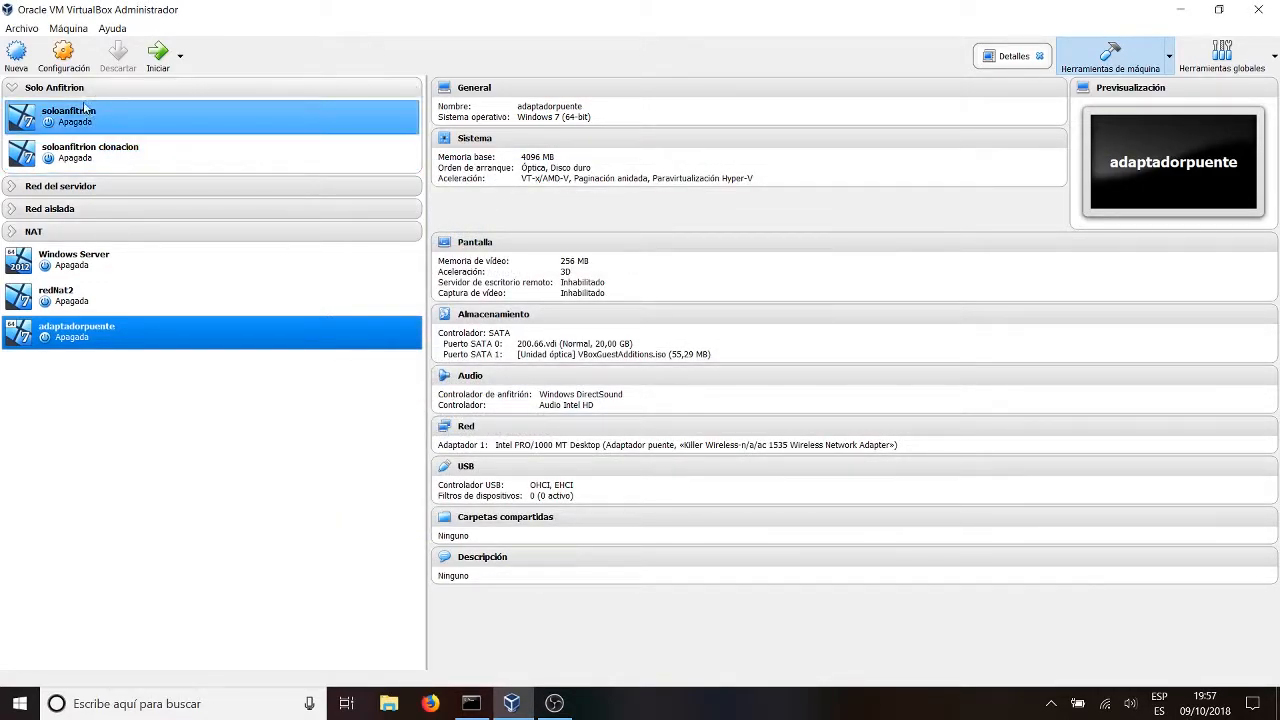
left_click(63, 55)
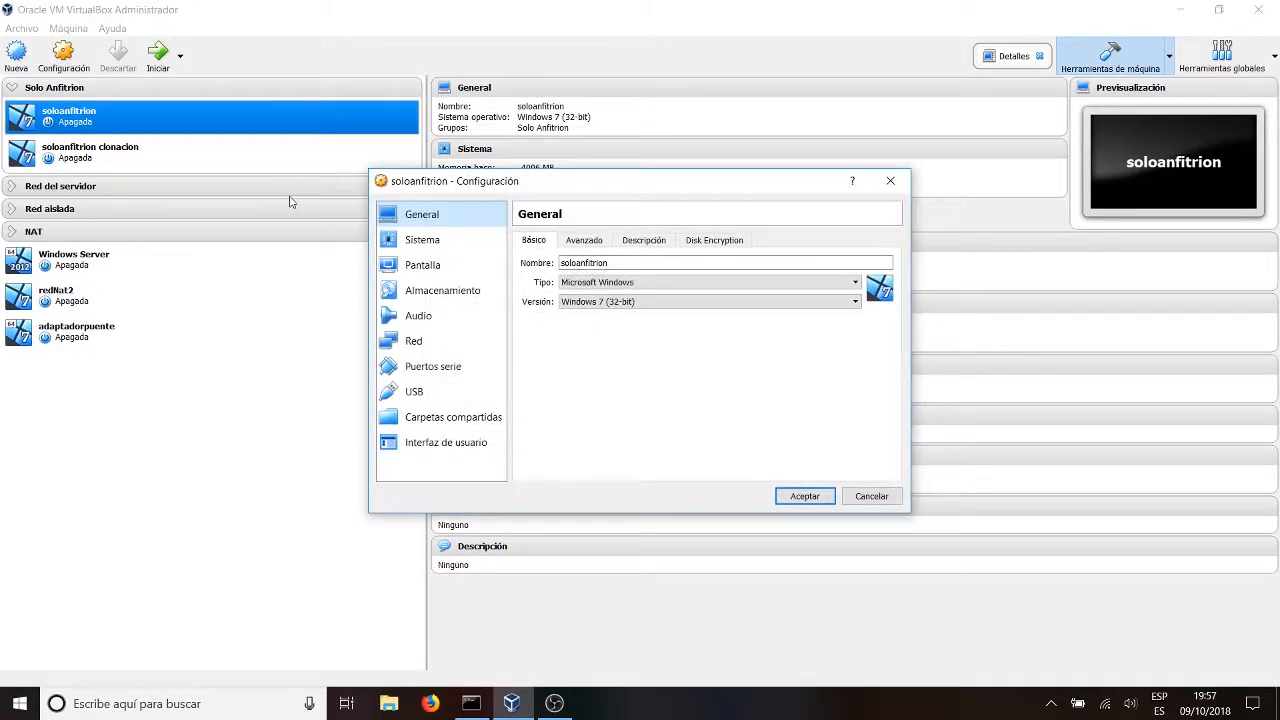
left_click(437, 350)
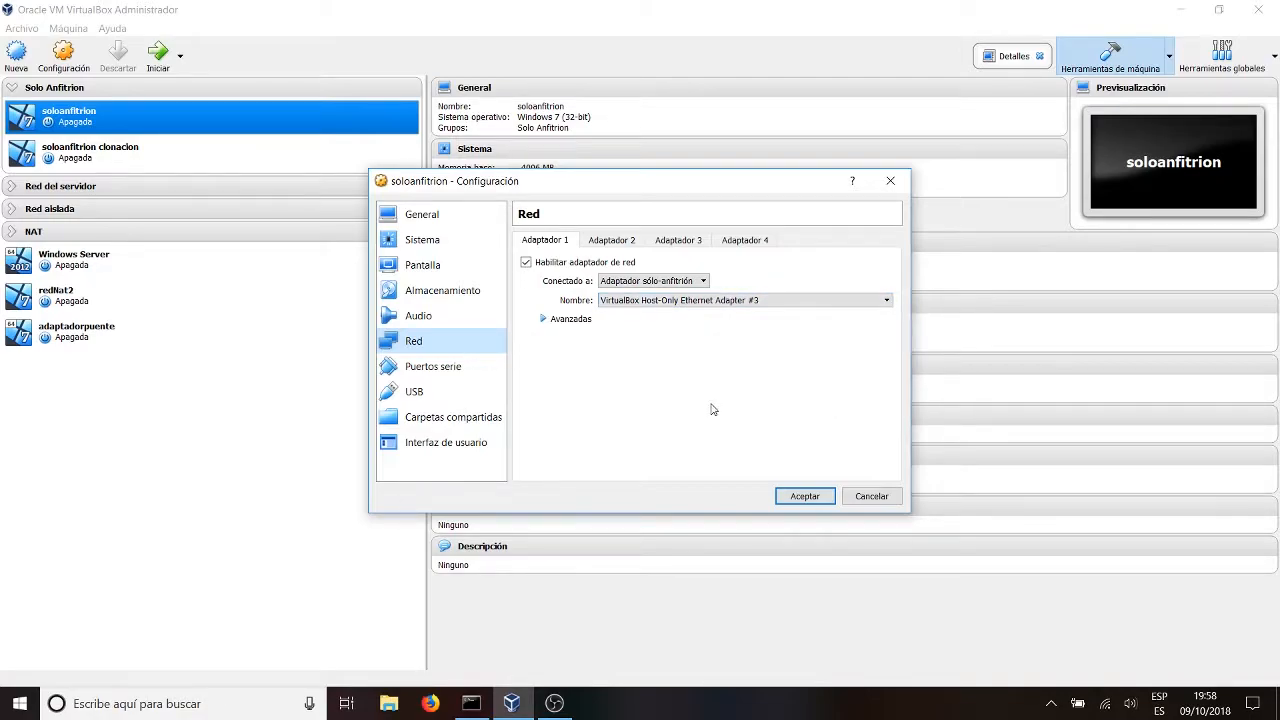
left_click(806, 494)
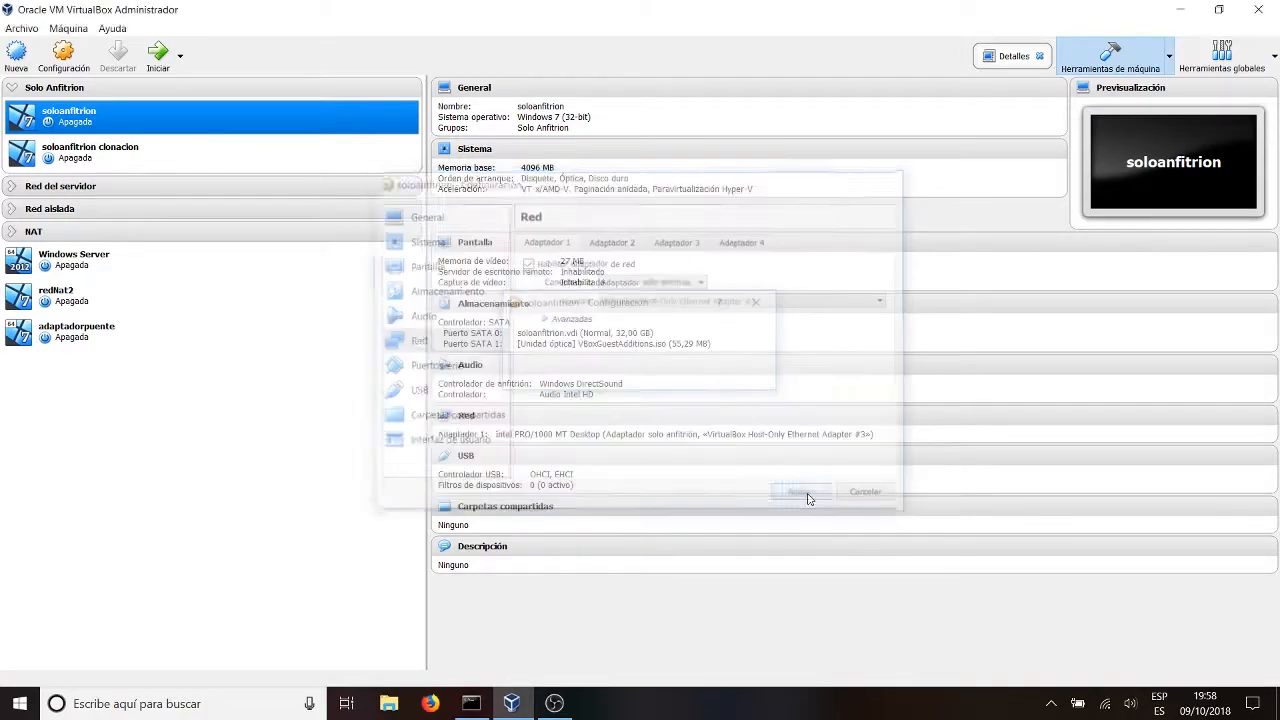
Start the soloanfitrion and soloanfitrion clonacion virtual machines
left_click(184, 150)
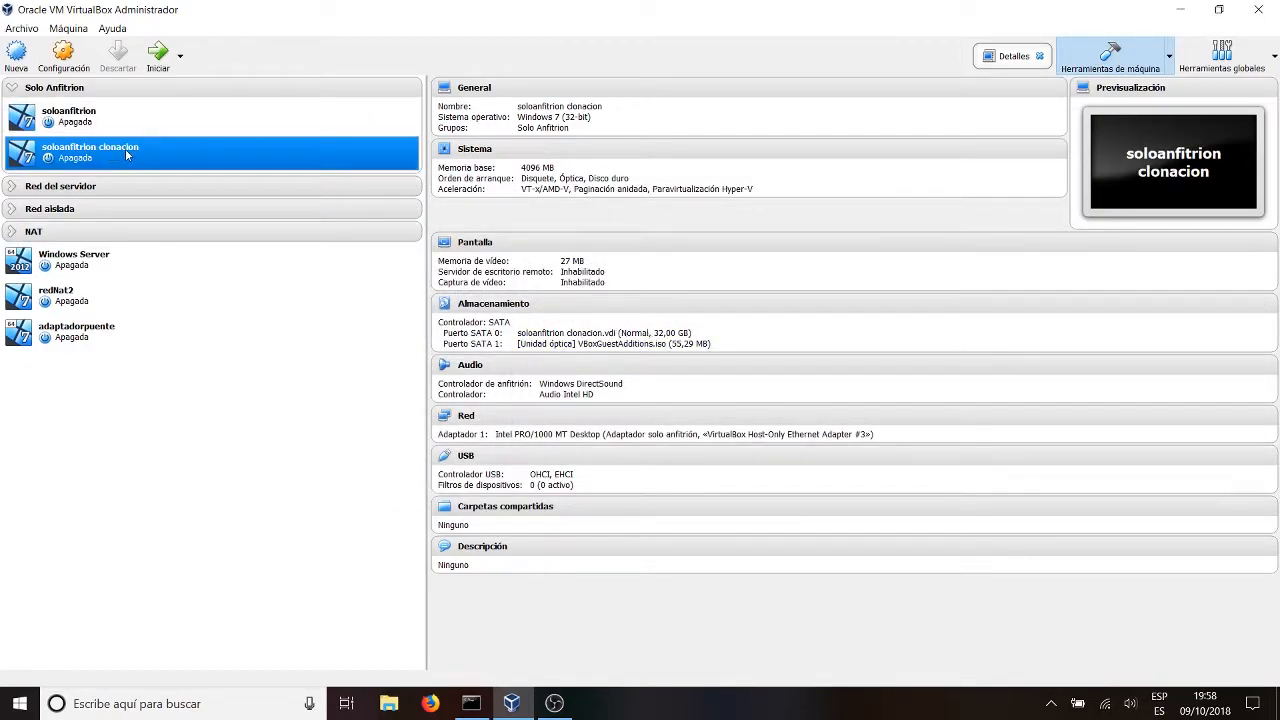
left_click(128, 118)
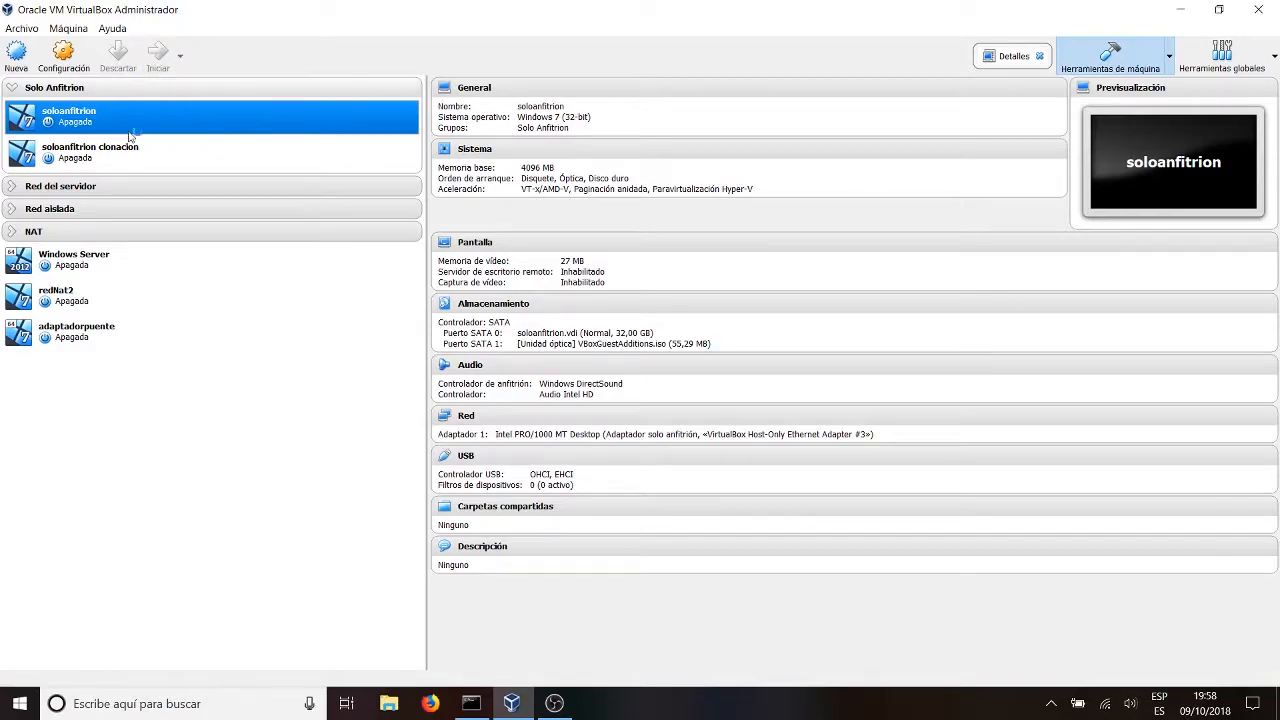
left_click(126, 151)
left_click(157, 55)
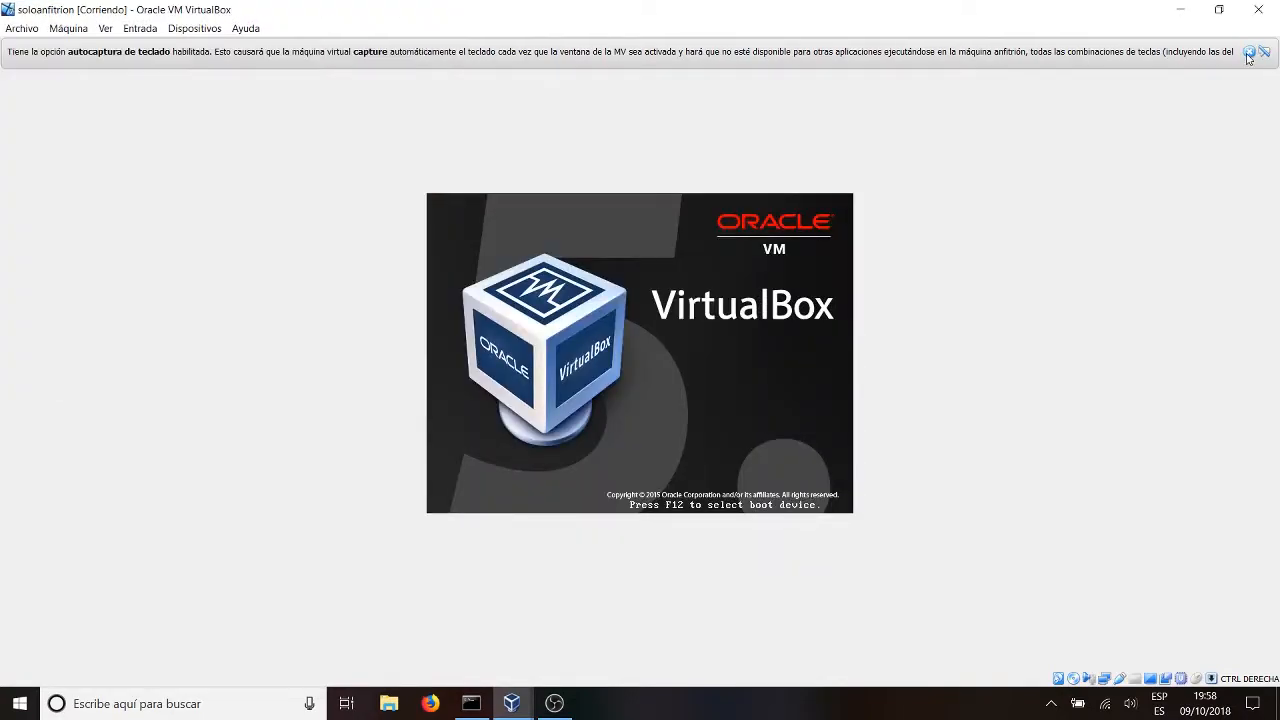
Dismiss the keyboard auto-capture notices in both virtual machines and tile soloanfitrion clonacion on the left half of the screen
left_click(1248, 52)
left_click_drag(697, 17, 975, 83)
key("Return")
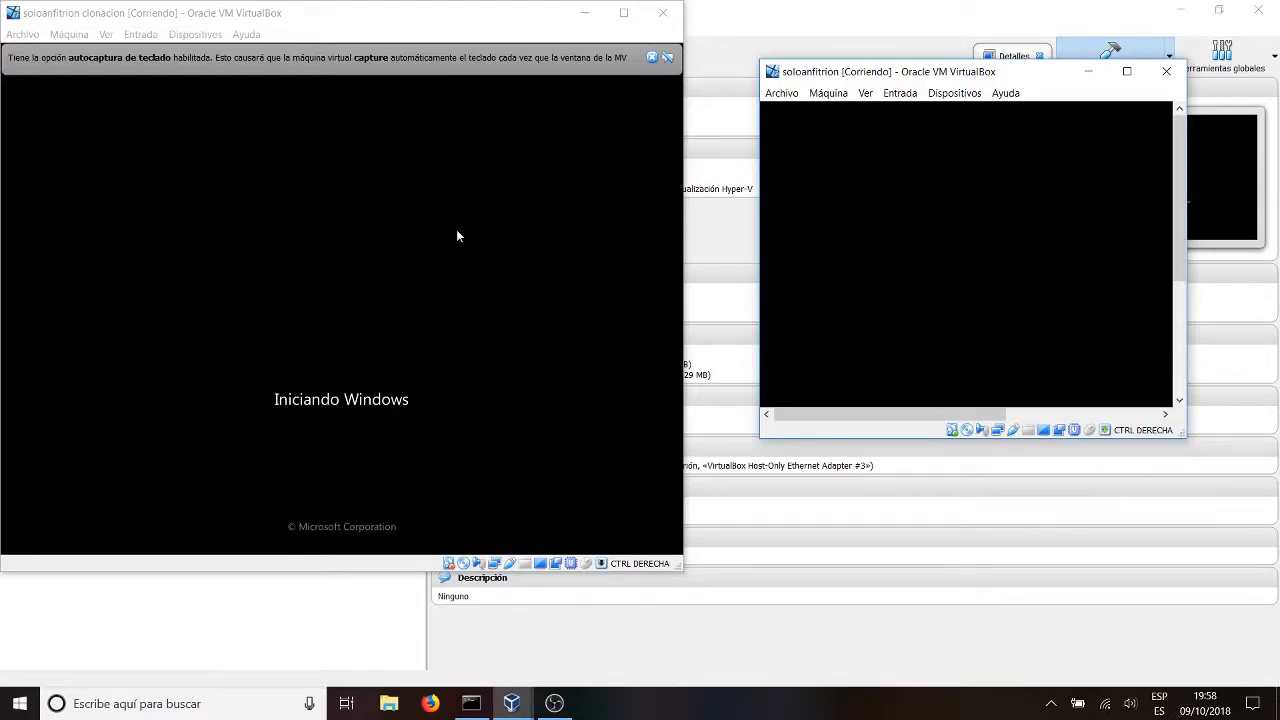
left_click(656, 60)
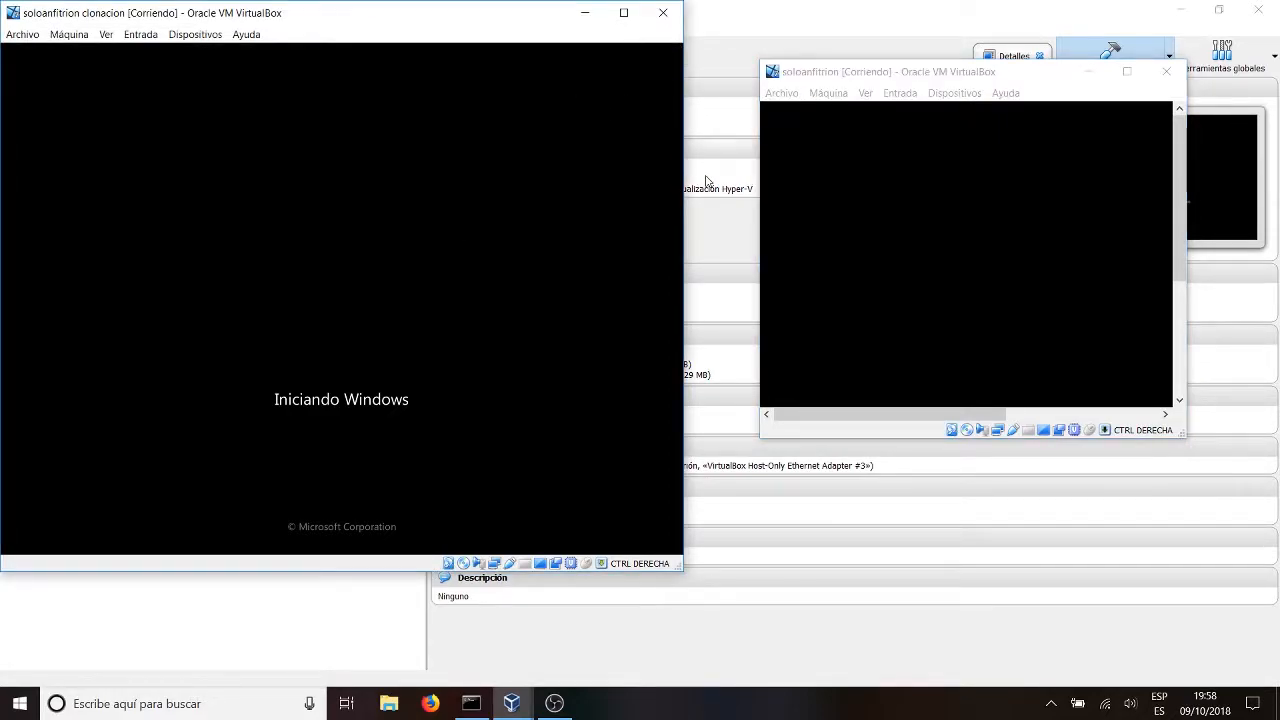
left_click_drag(972, 72, 1279, 200)
left_click(188, 173)
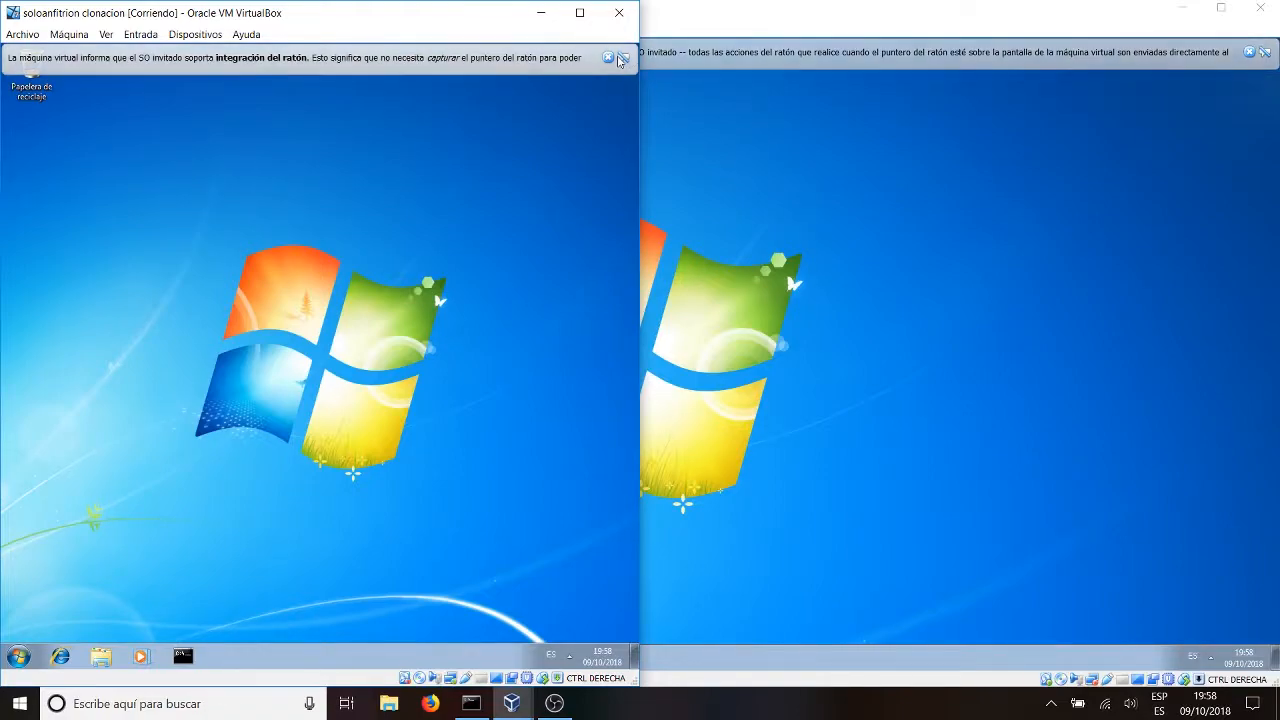
Dismiss both mouse integration notices and tile soloanfitrion on the left half with soloanfitrion clonacion on the right
left_click(609, 59)
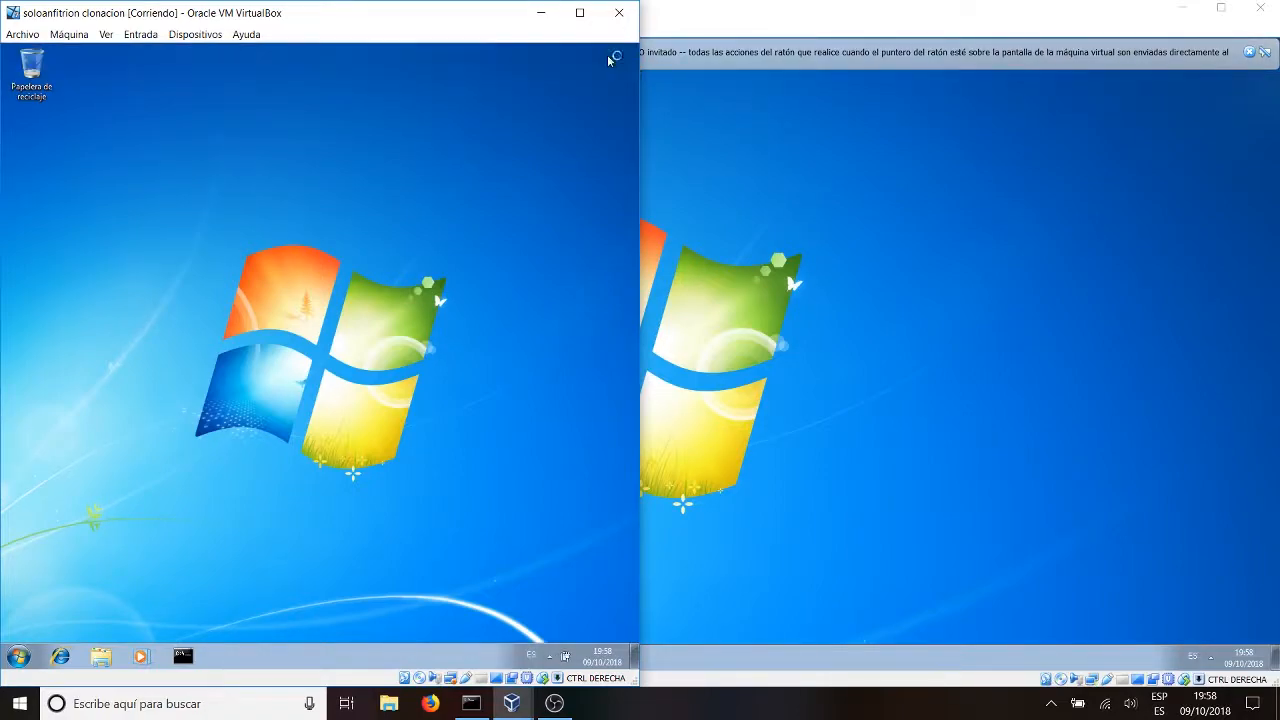
left_click(1249, 51)
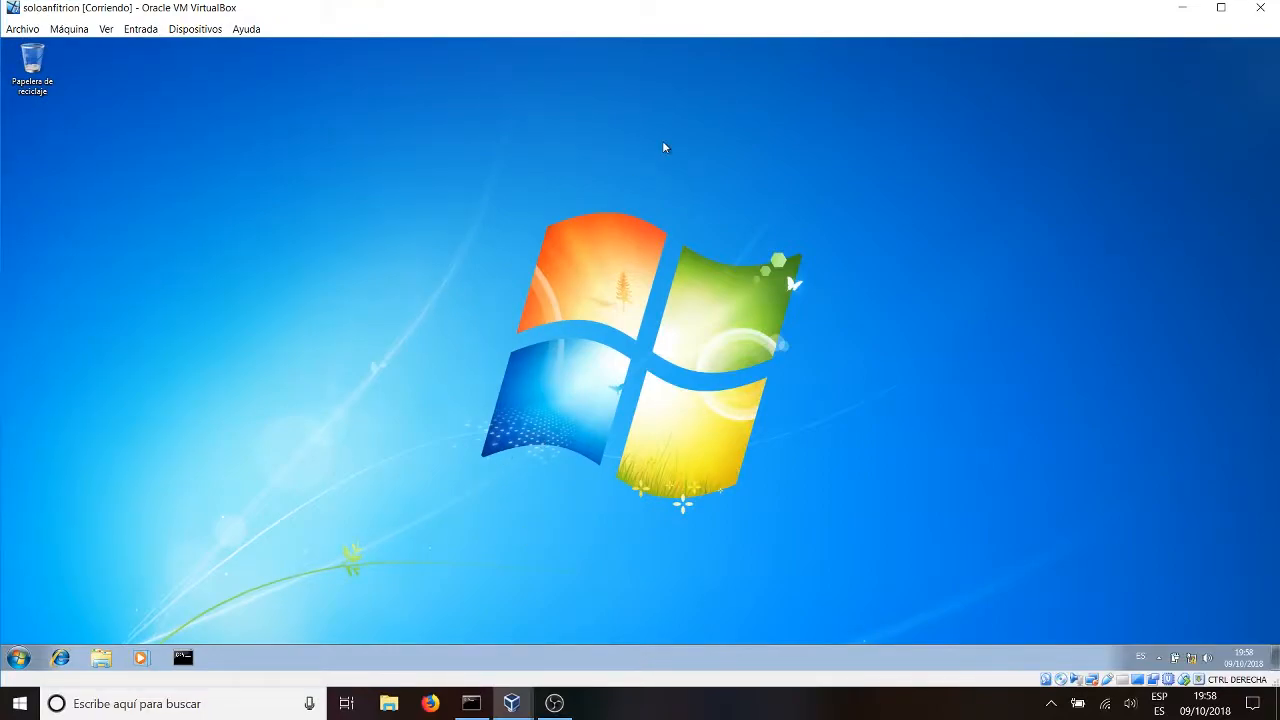
key("super+Left")
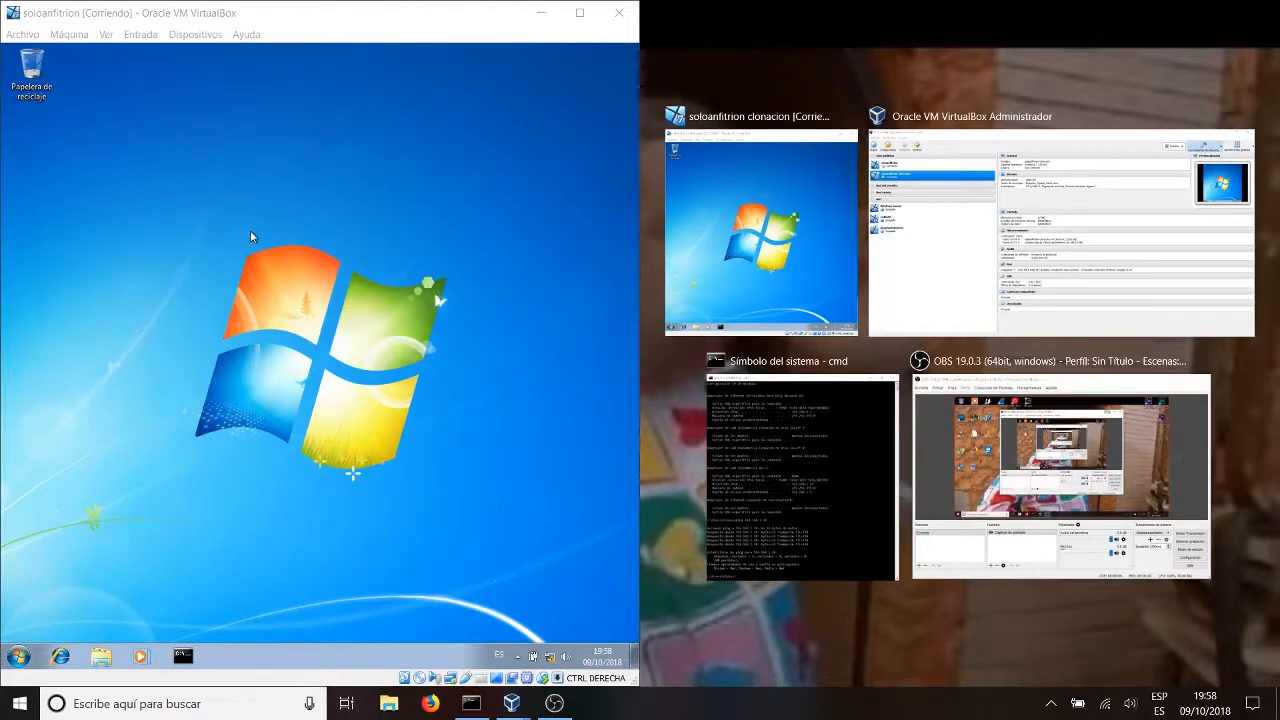
left_click(722, 178)
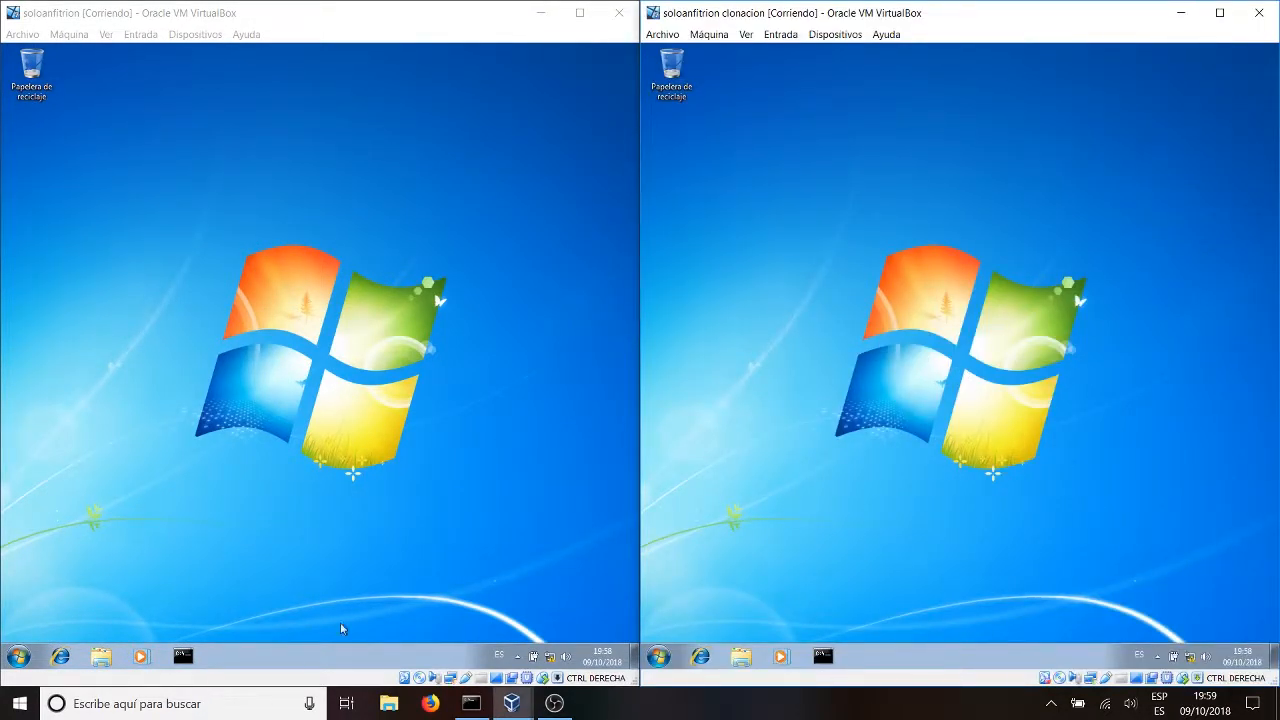
Open a command prompt in soloanfitrion and in soloanfitrion clonacion, and run ipconfig in both
left_click(184, 657)
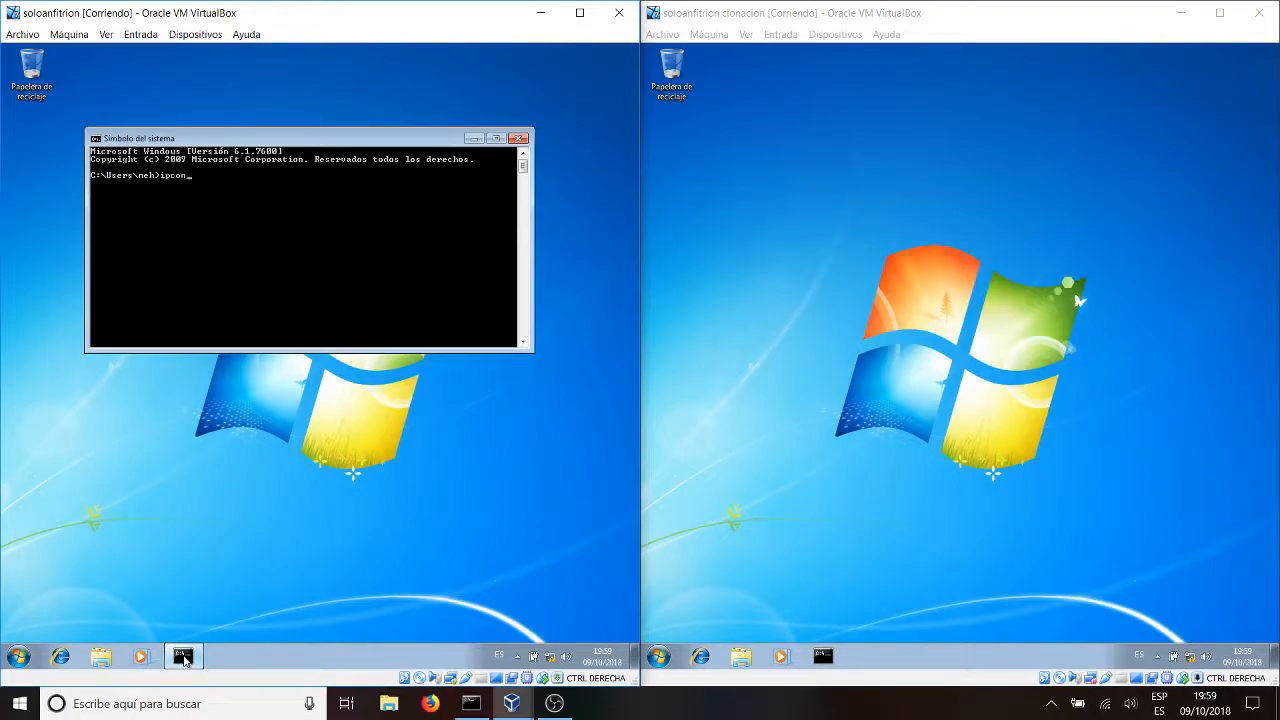
type("ipconfig")
key("Return")
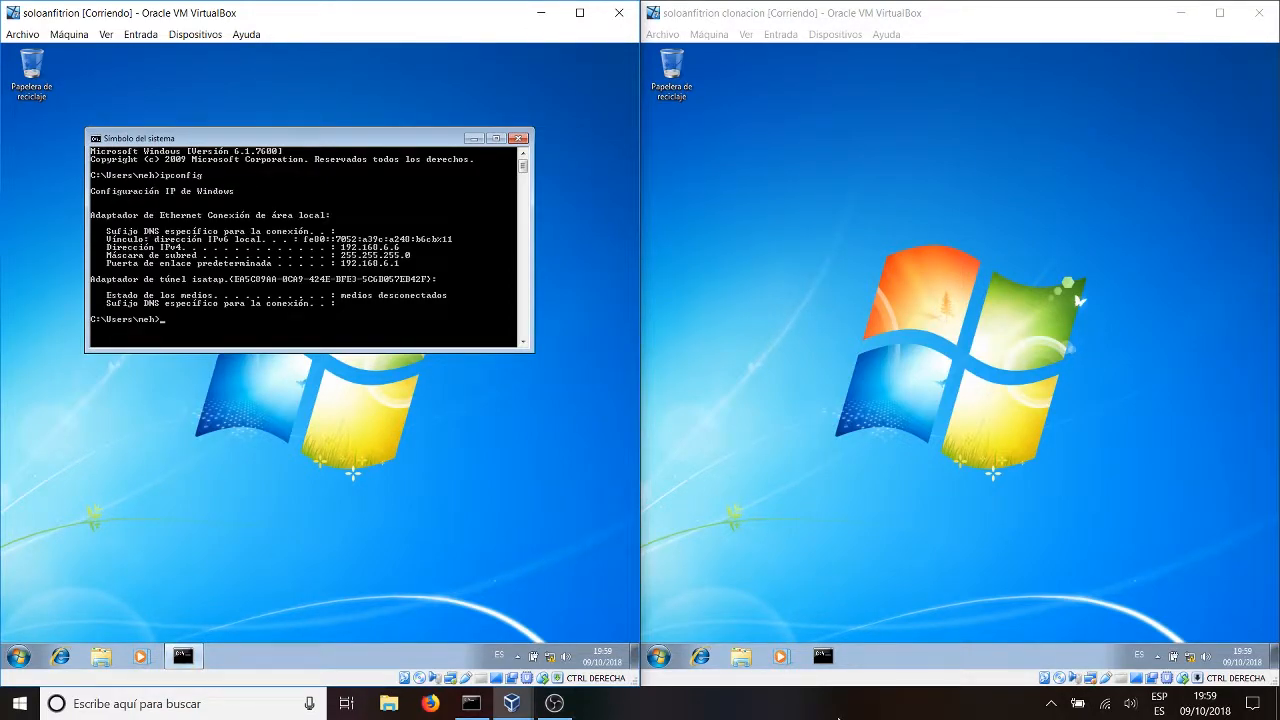
left_click(818, 657)
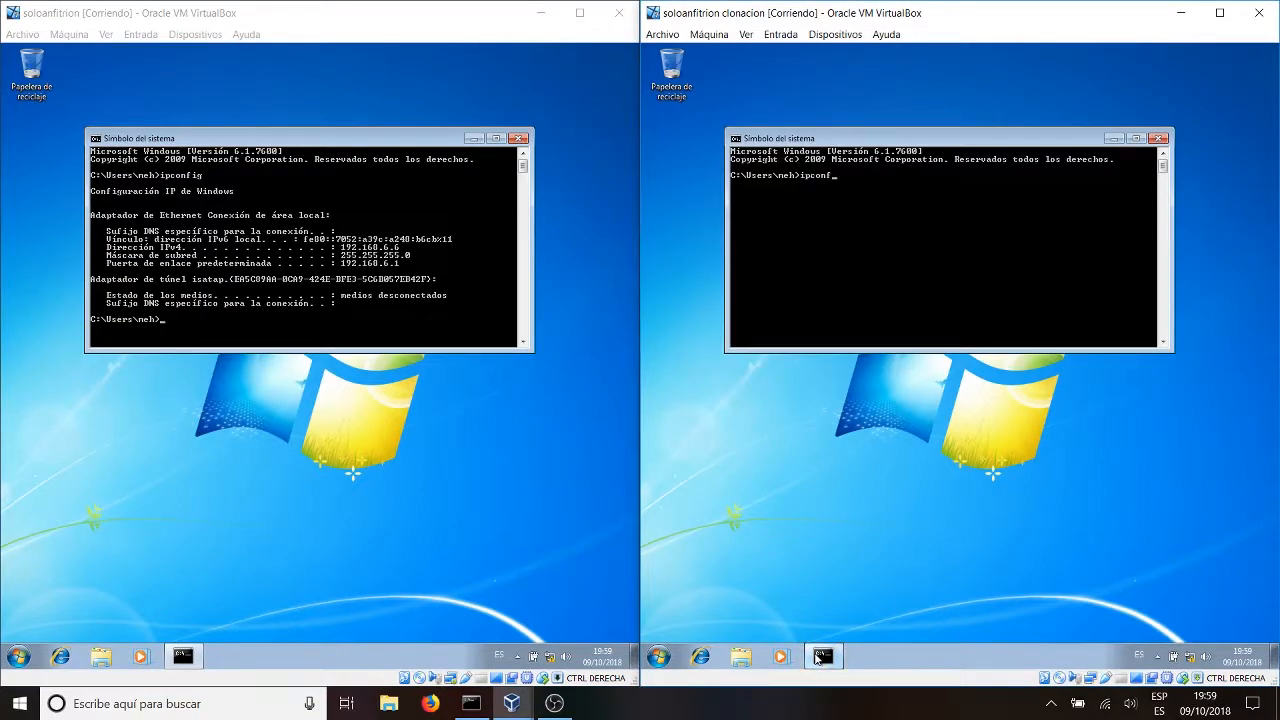
type("ipconfig")
key("Return")
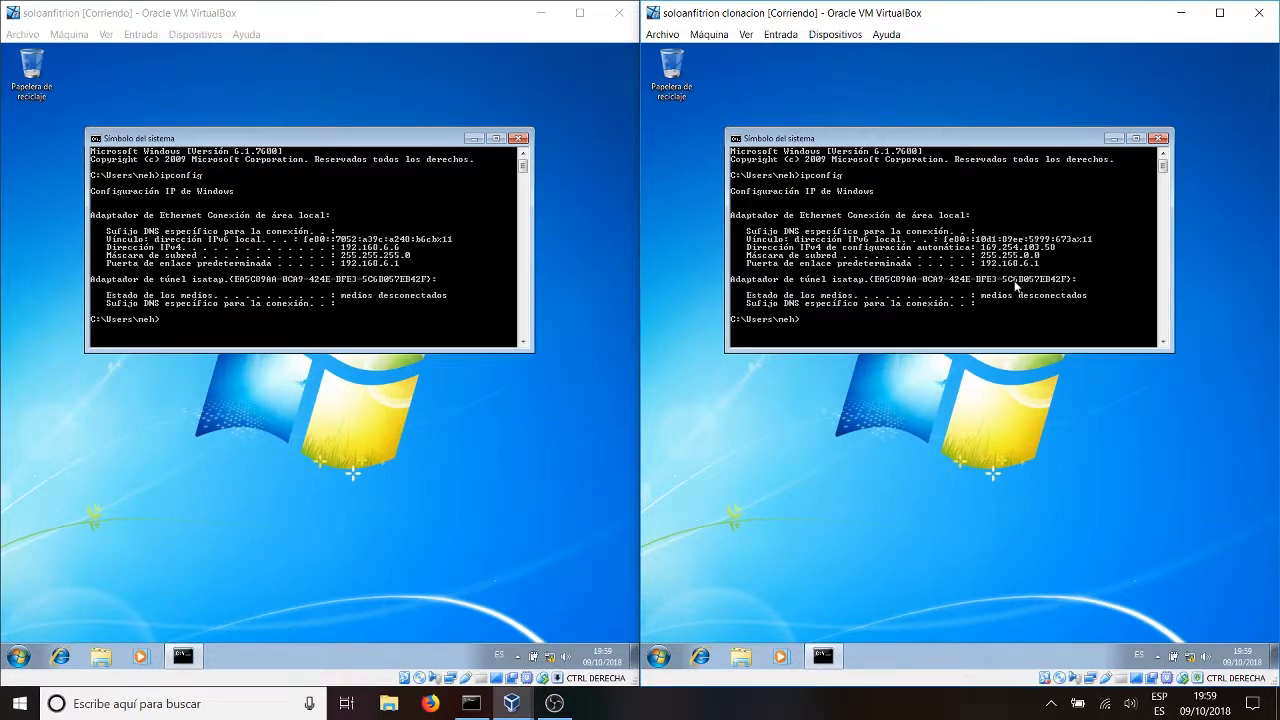
Close the command prompt in soloanfitrion clonacion and shut down its Windows guest
left_click(1159, 139)
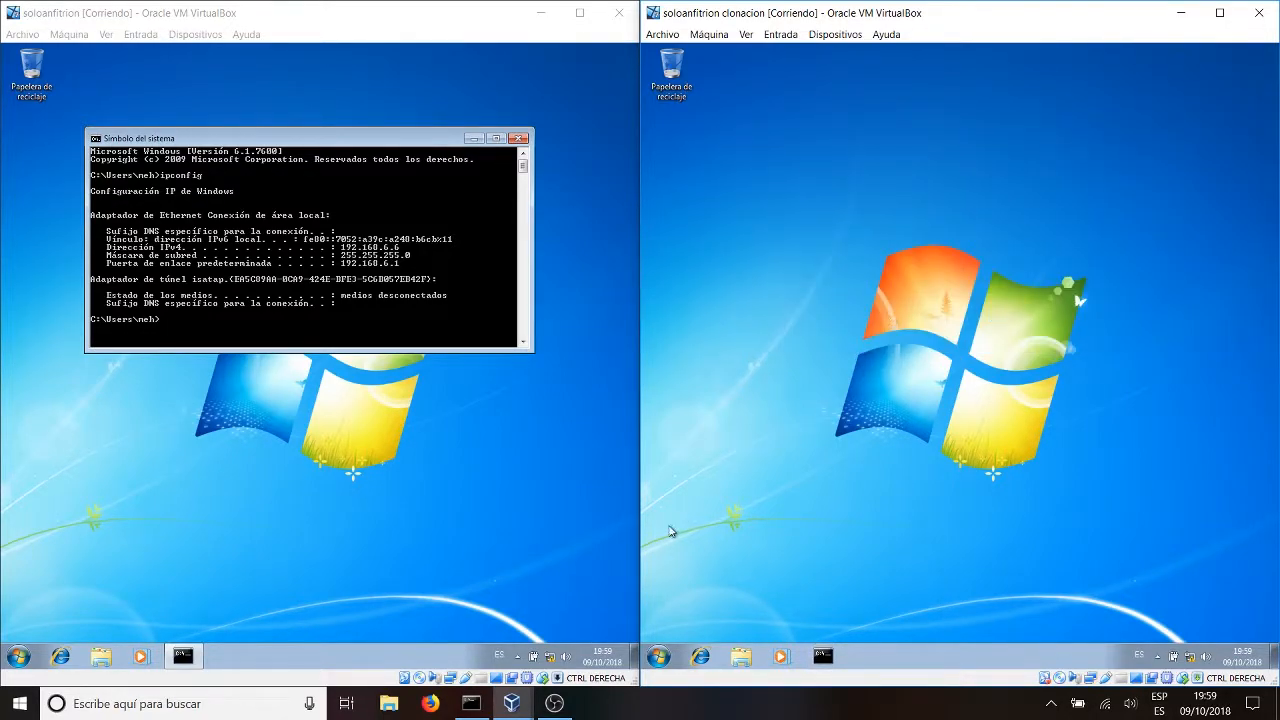
left_click(653, 668)
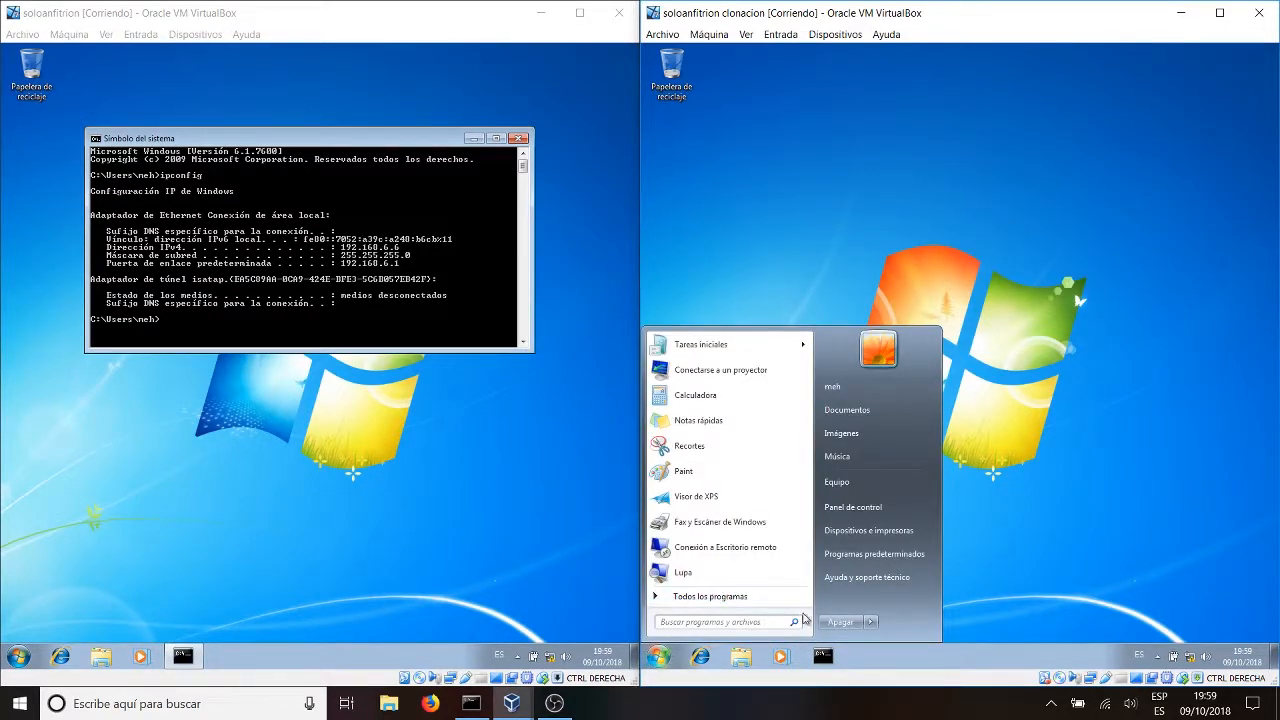
left_click(849, 622)
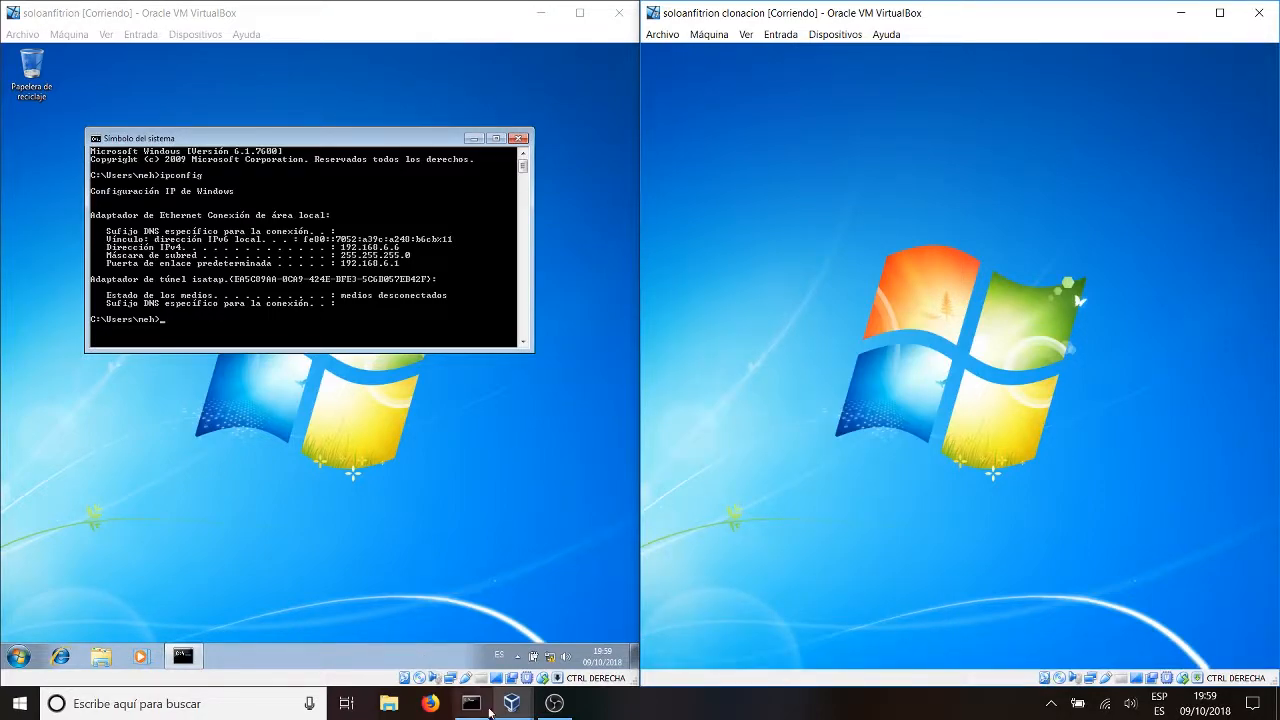
mouse_move(511, 703)
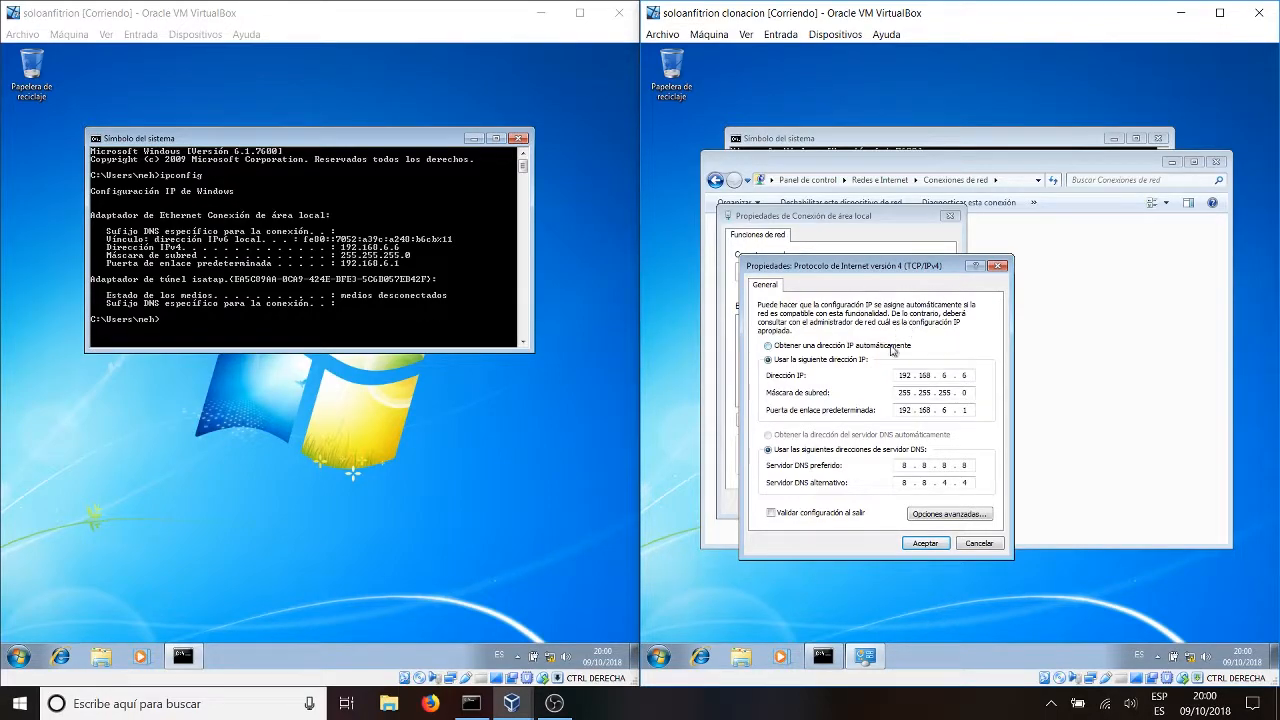
Accept the IPv4 properties dialog in soloanfitrion clonacion and minimize its network connections window to review the ipconfig output
left_click(940, 548)
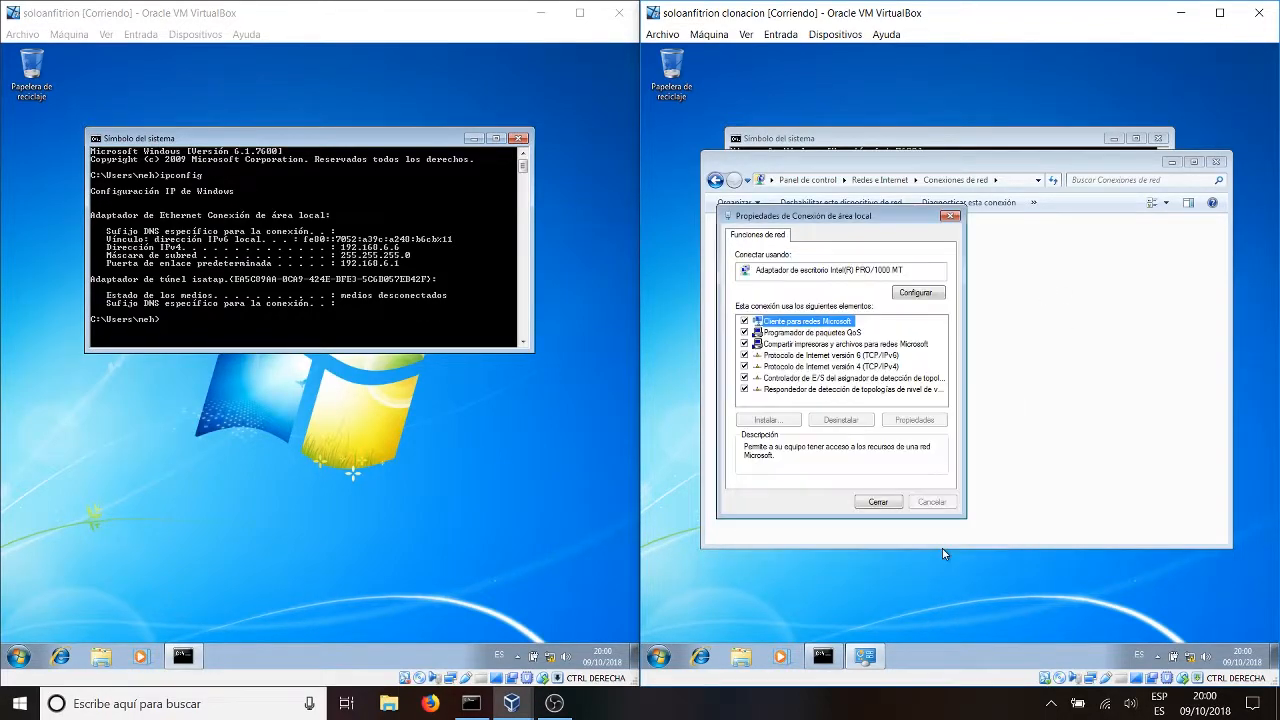
left_click(1173, 162)
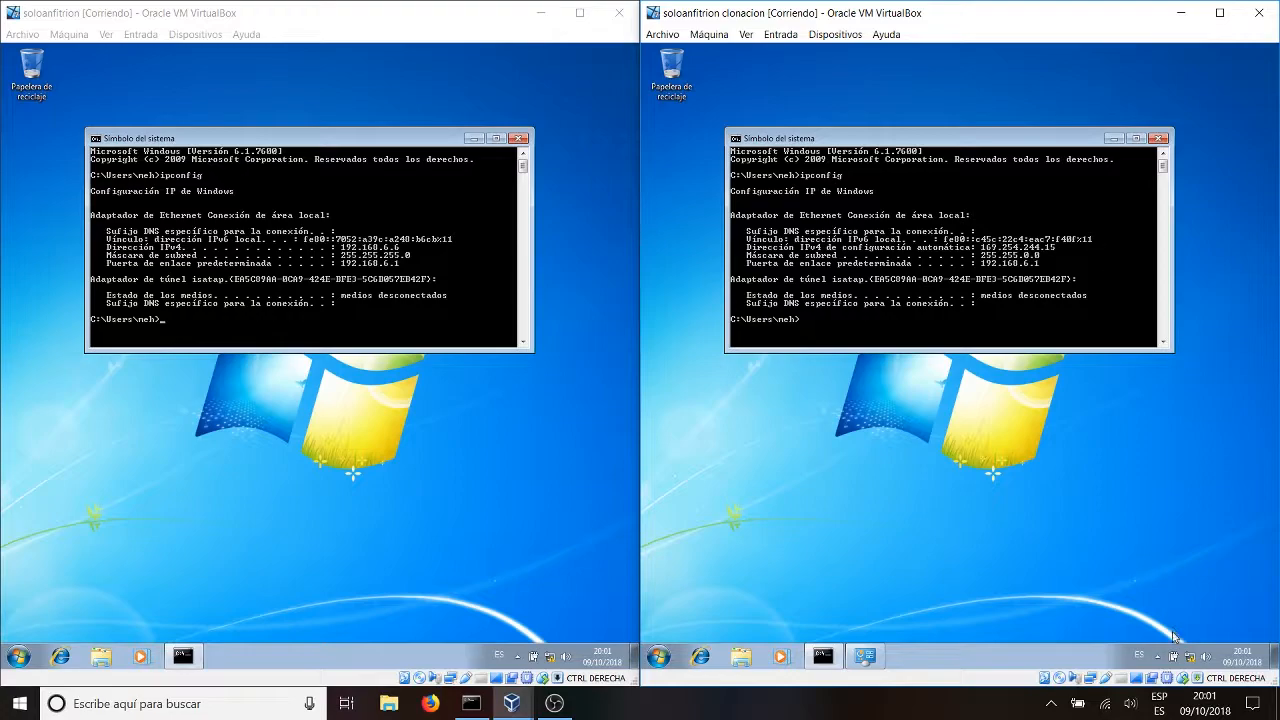
left_click(1210, 625)
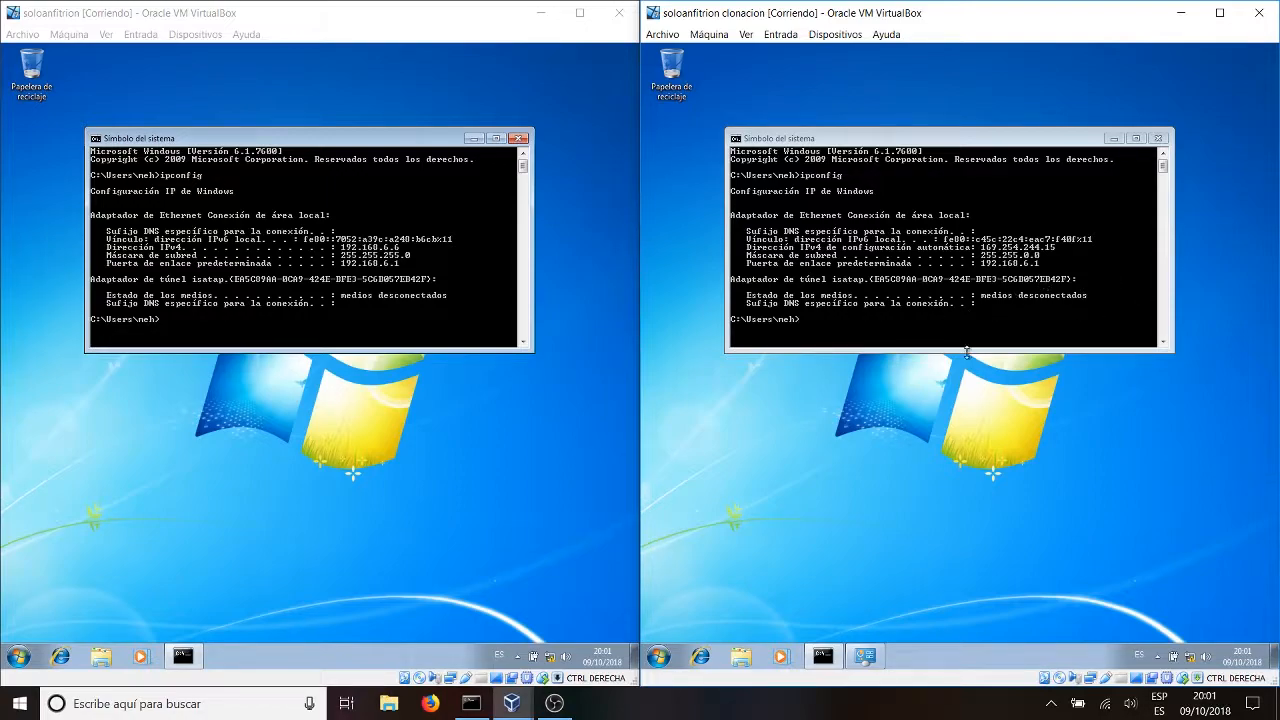
left_click(910, 316)
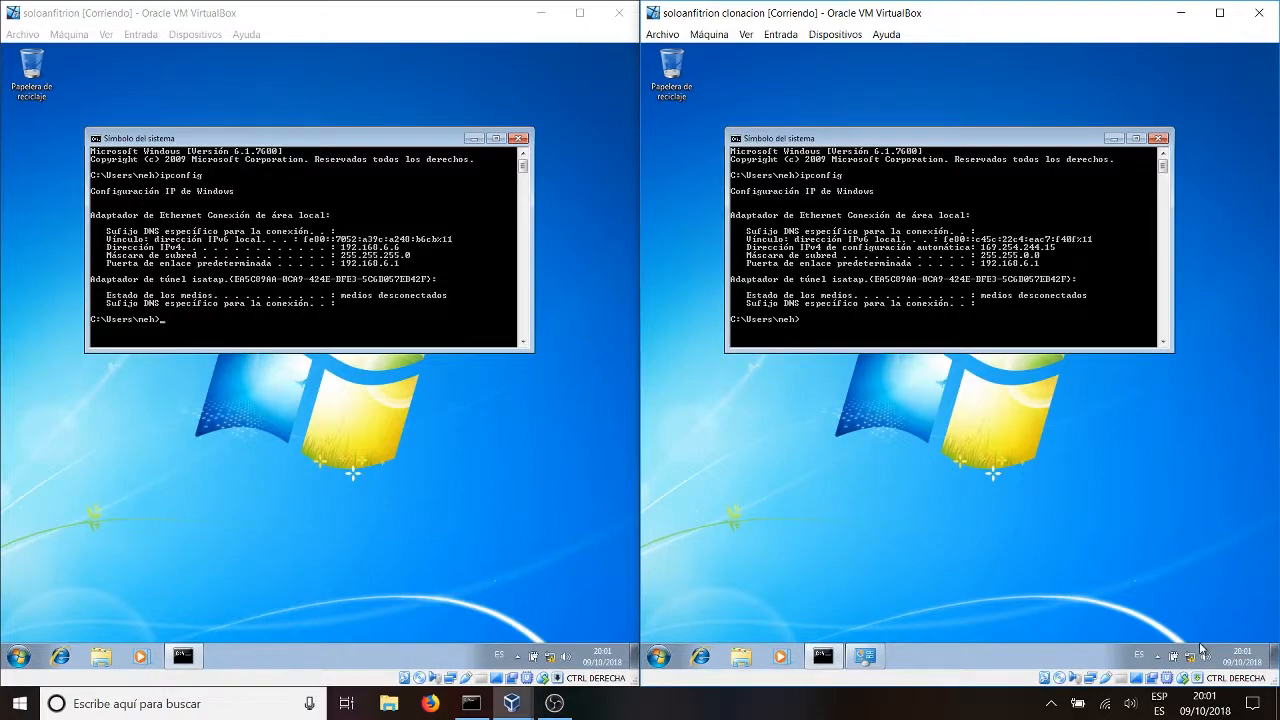
Set the IPv4 address of Conexión de área local in soloanfitrion clonacion to 192.168.6.7 and accept the connection properties
left_click(865, 655)
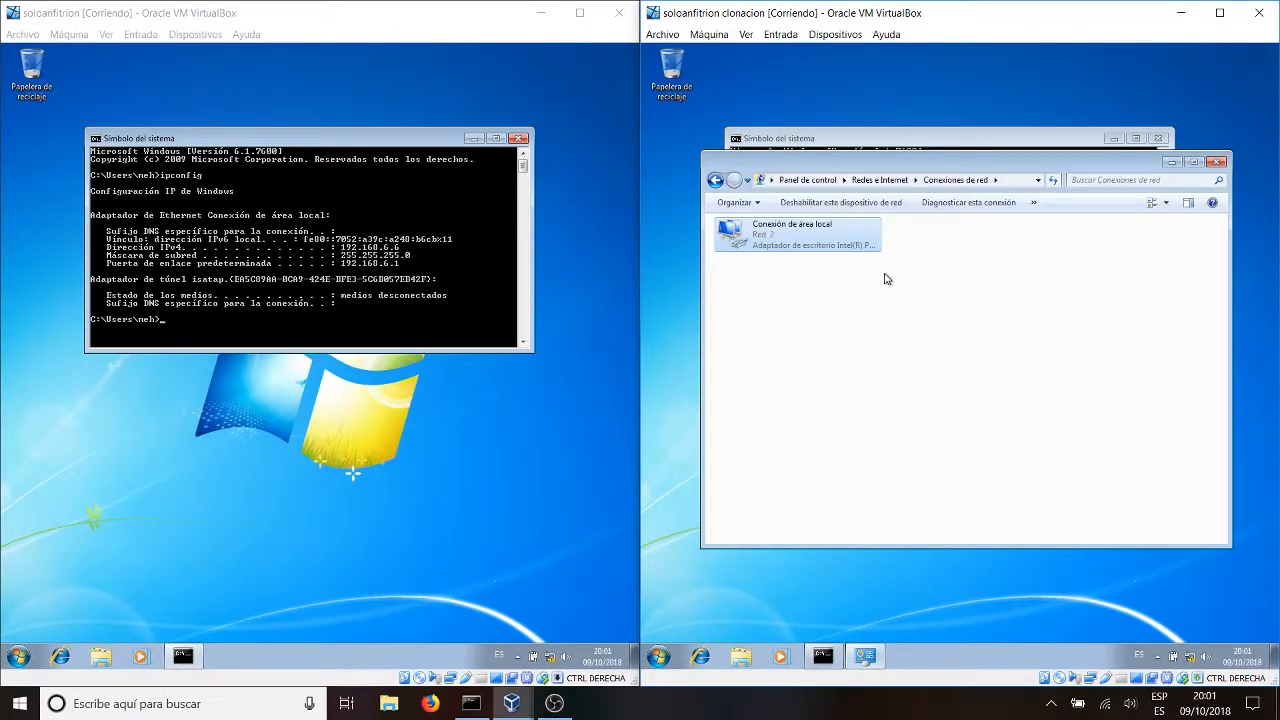
right_click(840, 246)
left_click(857, 367)
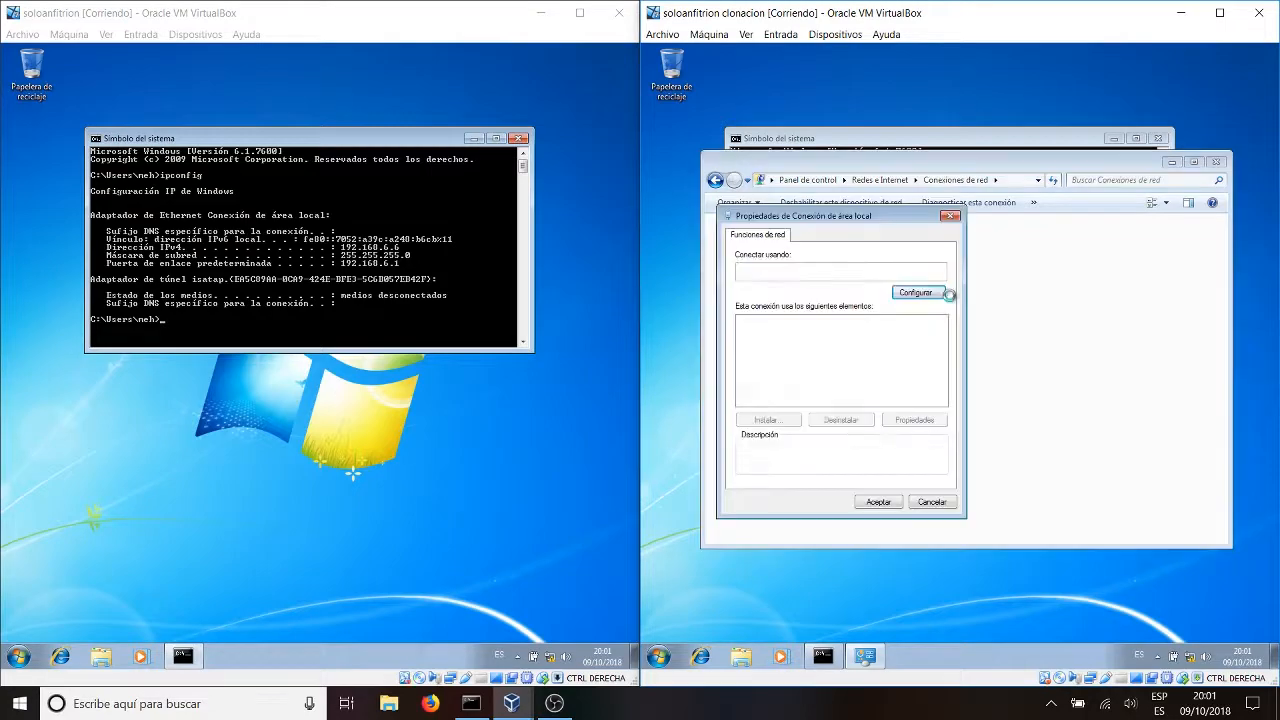
left_click(855, 366)
left_click(914, 420)
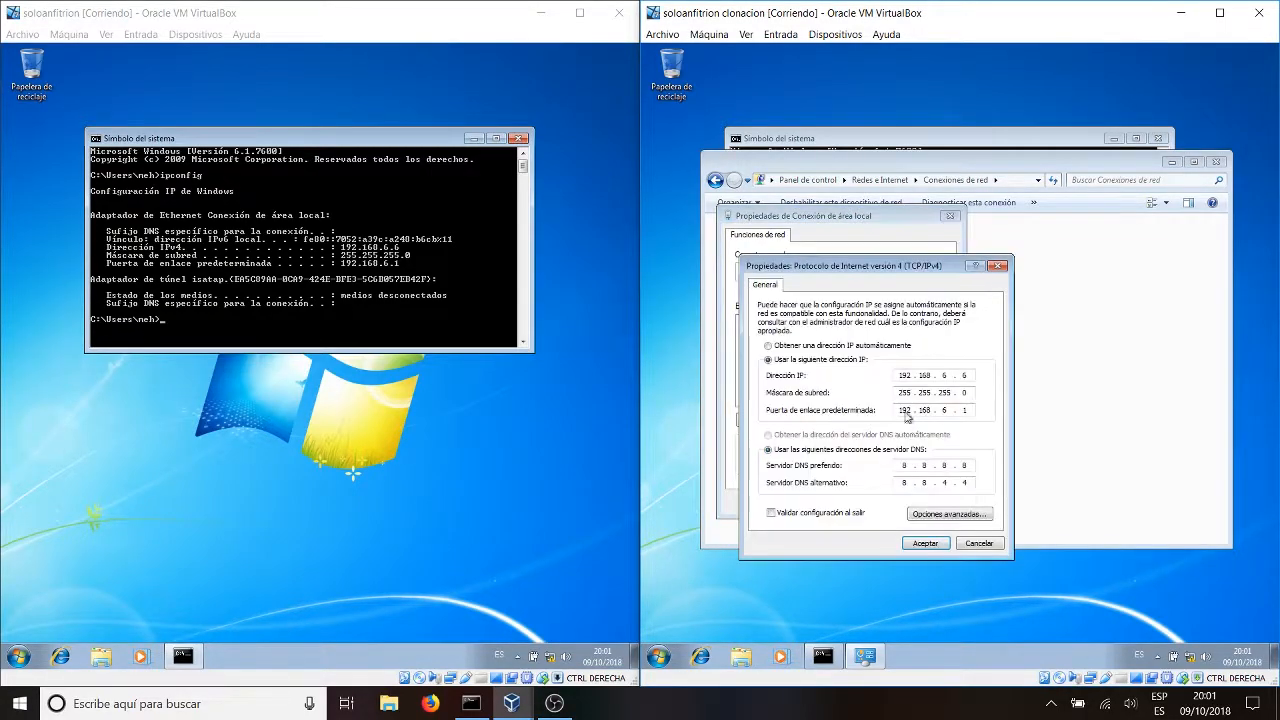
left_click(964, 376)
type("7")
left_click(925, 543)
left_click(897, 503)
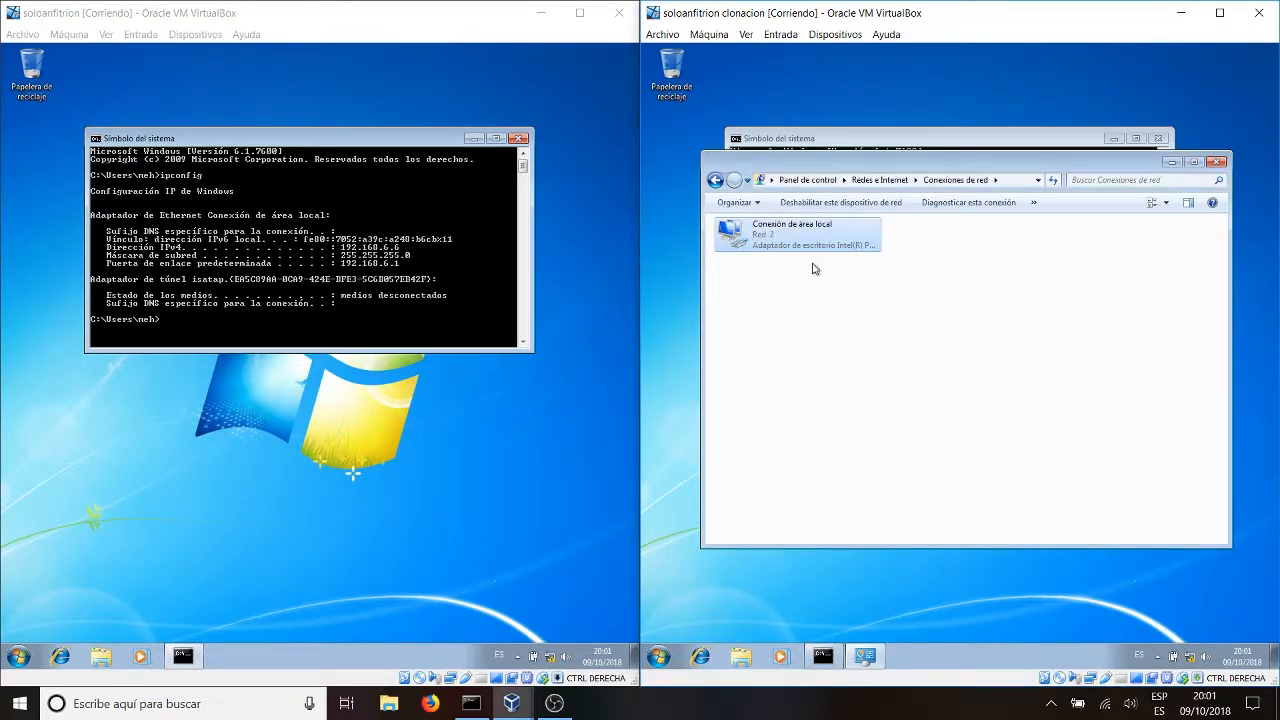
Clear the command prompt in soloanfitrion clonacion and check its IP configuration again with ipconfig
left_click(961, 144)
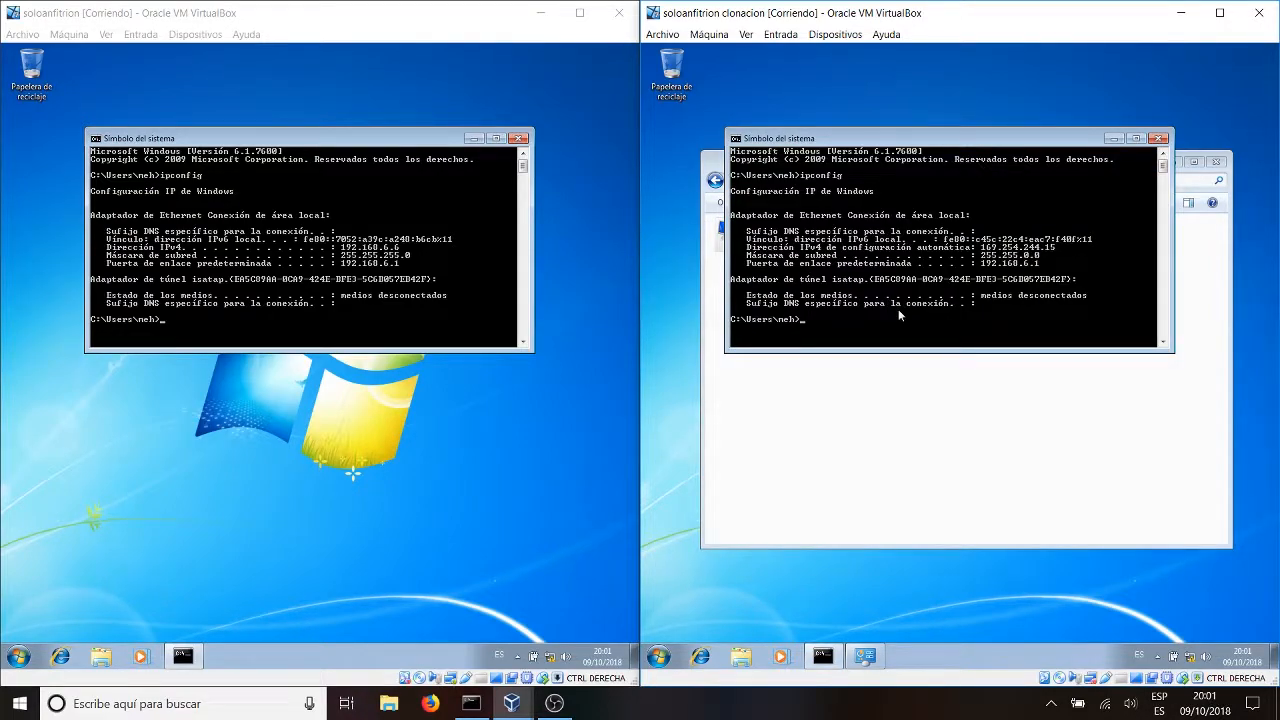
type("cls")
key("Return")
type("ipconfig")
key("Return")
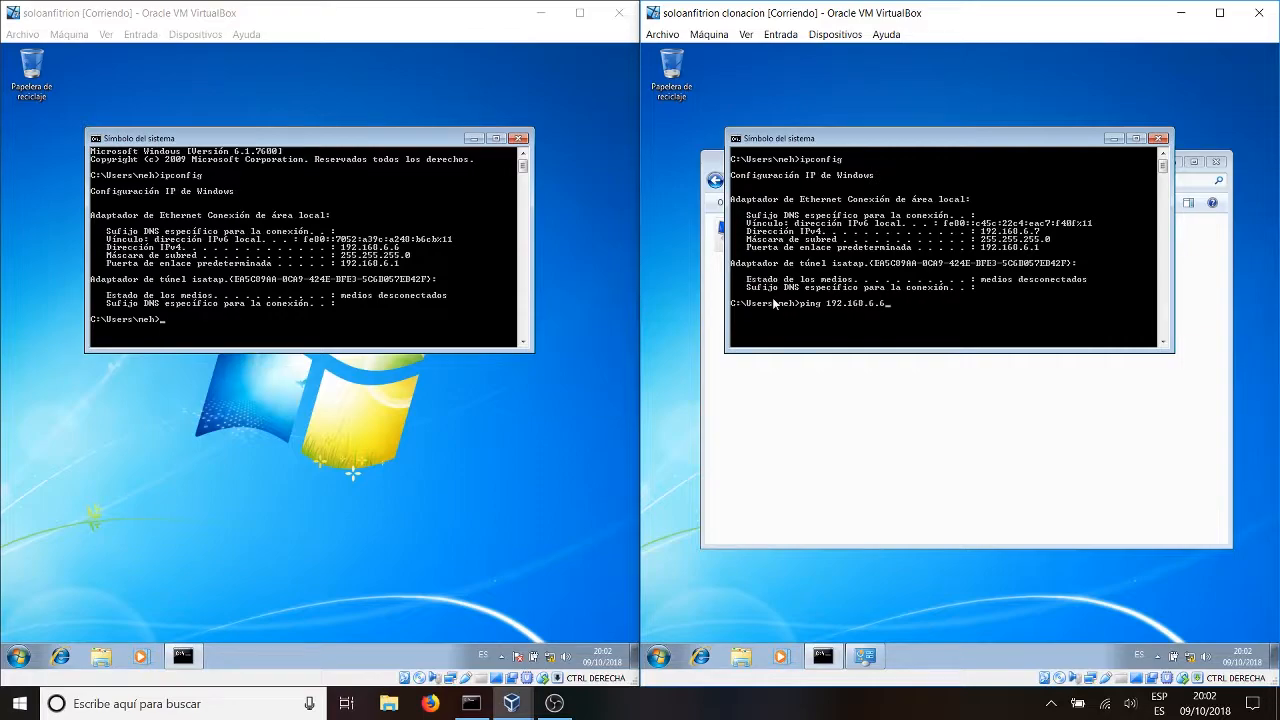
Ping 192.168.6.6 from soloanfitrion clonacion and 192.168.6.7 from soloanfitrion
key("Return")
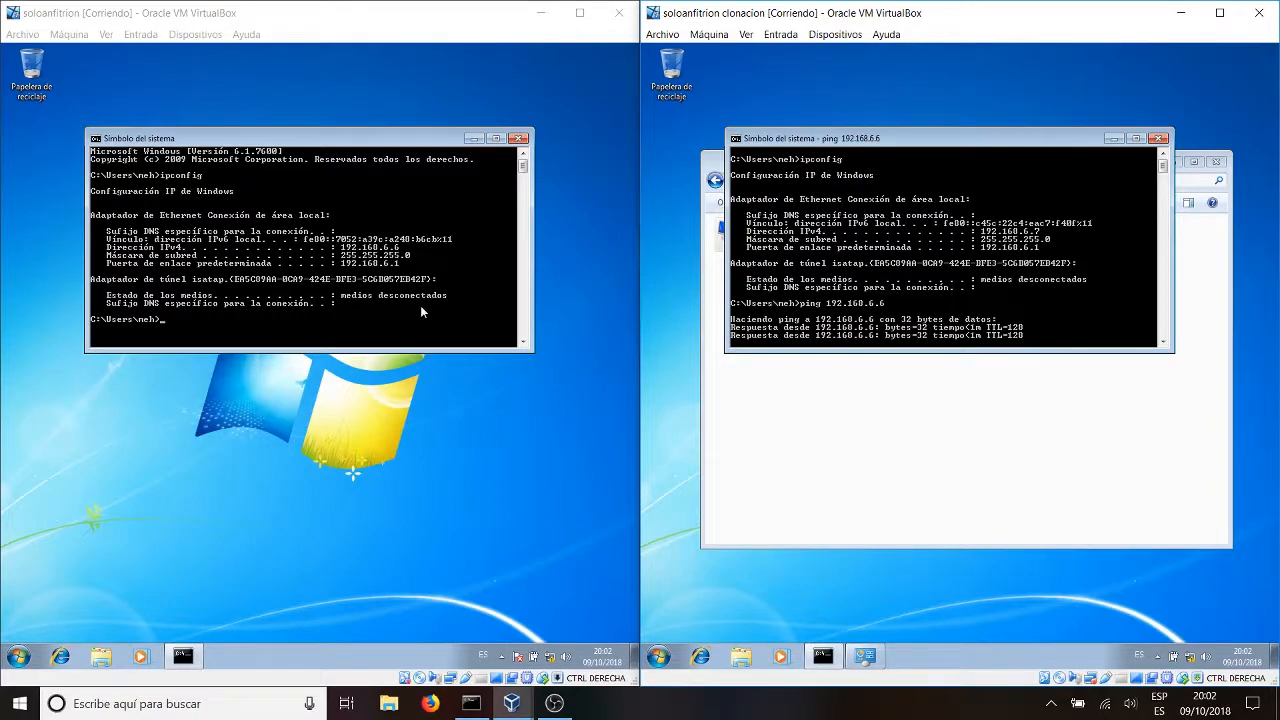
left_click(405, 309)
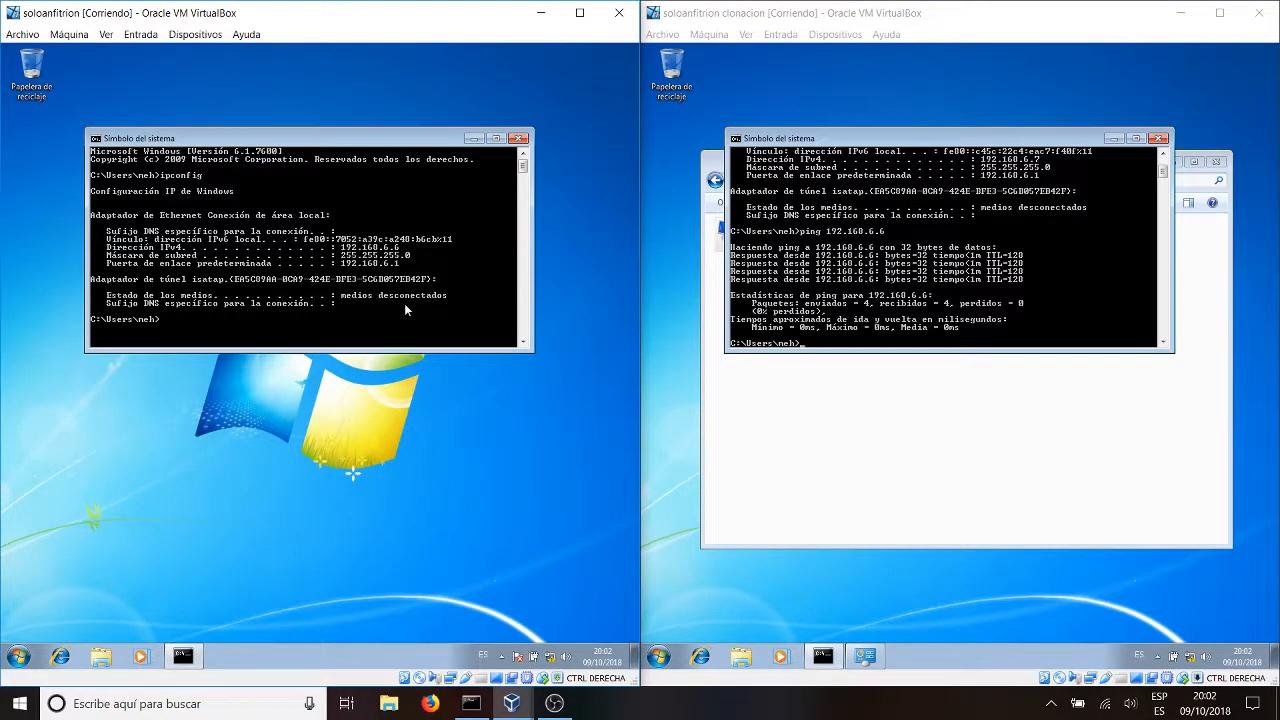
type("ping 192.16")
type("67")
key("BackSpace")
key("BackSpace")
type("7")
key("Return")
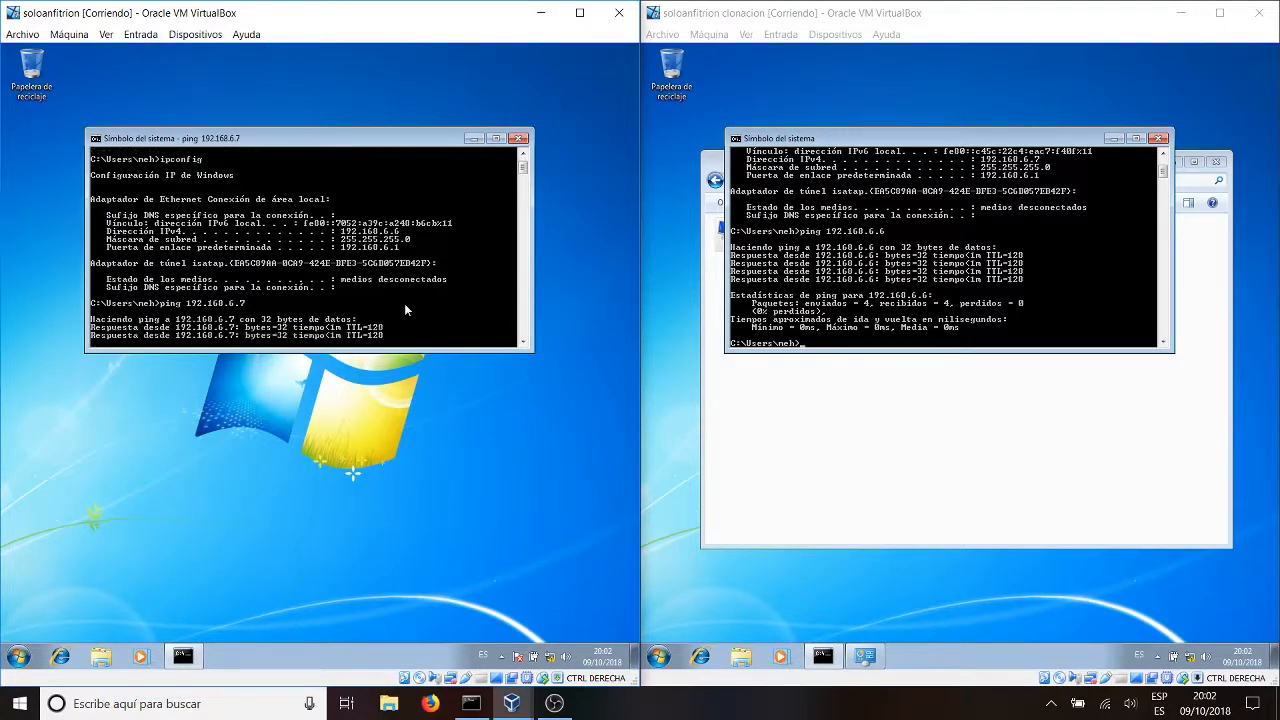
Maximize the command prompt windows inside both virtual machines
left_click(892, 329)
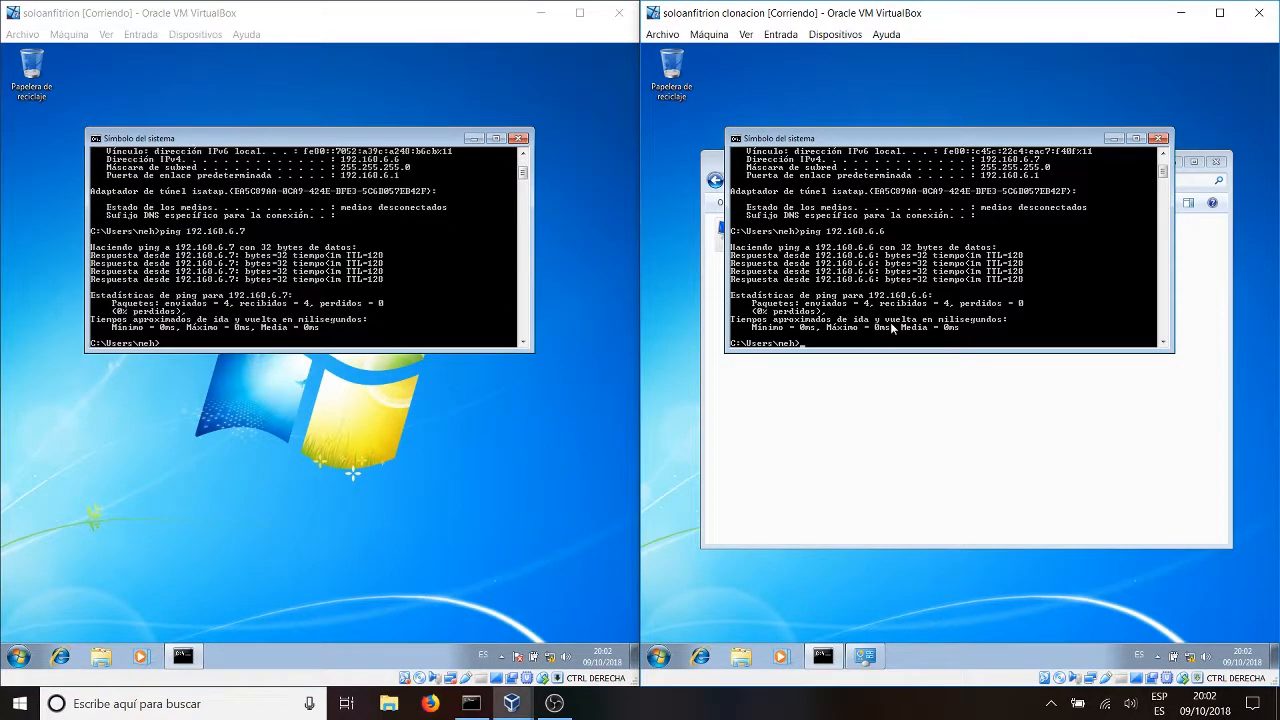
type("cld")
left_click(1136, 138)
key("BackSpace")
key("BackSpace")
key("BackSpace")
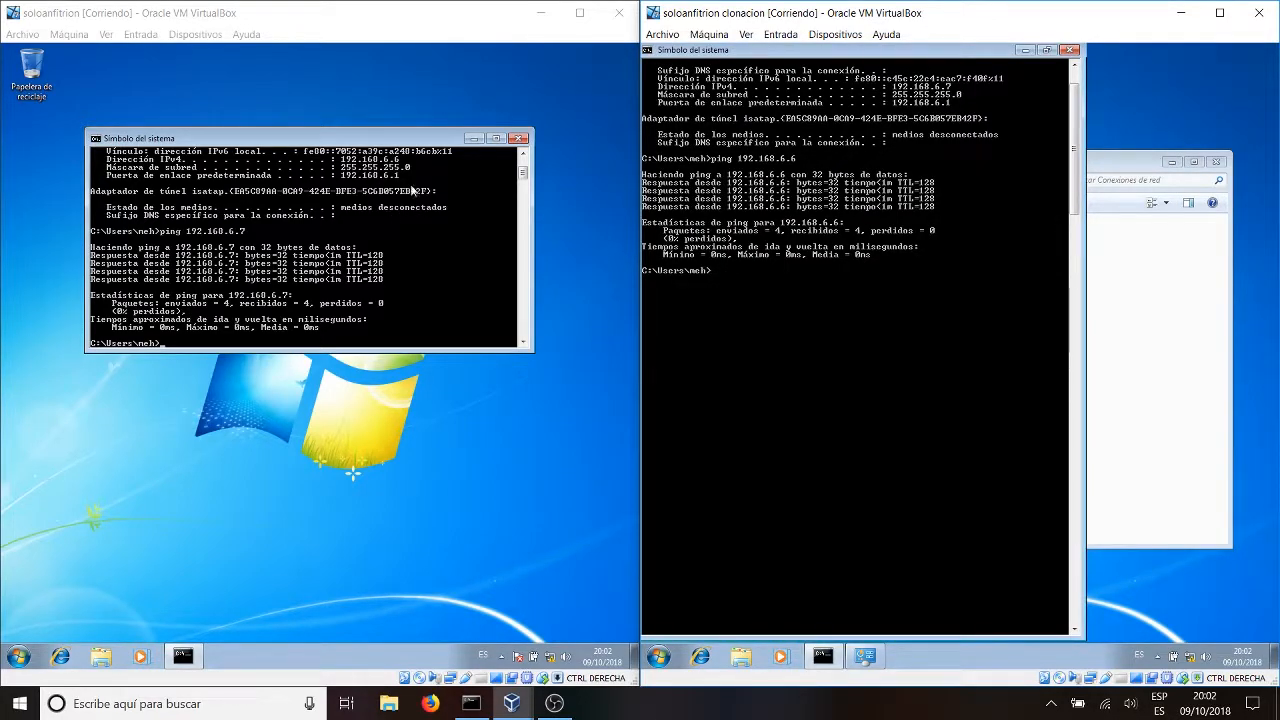
left_click(496, 138)
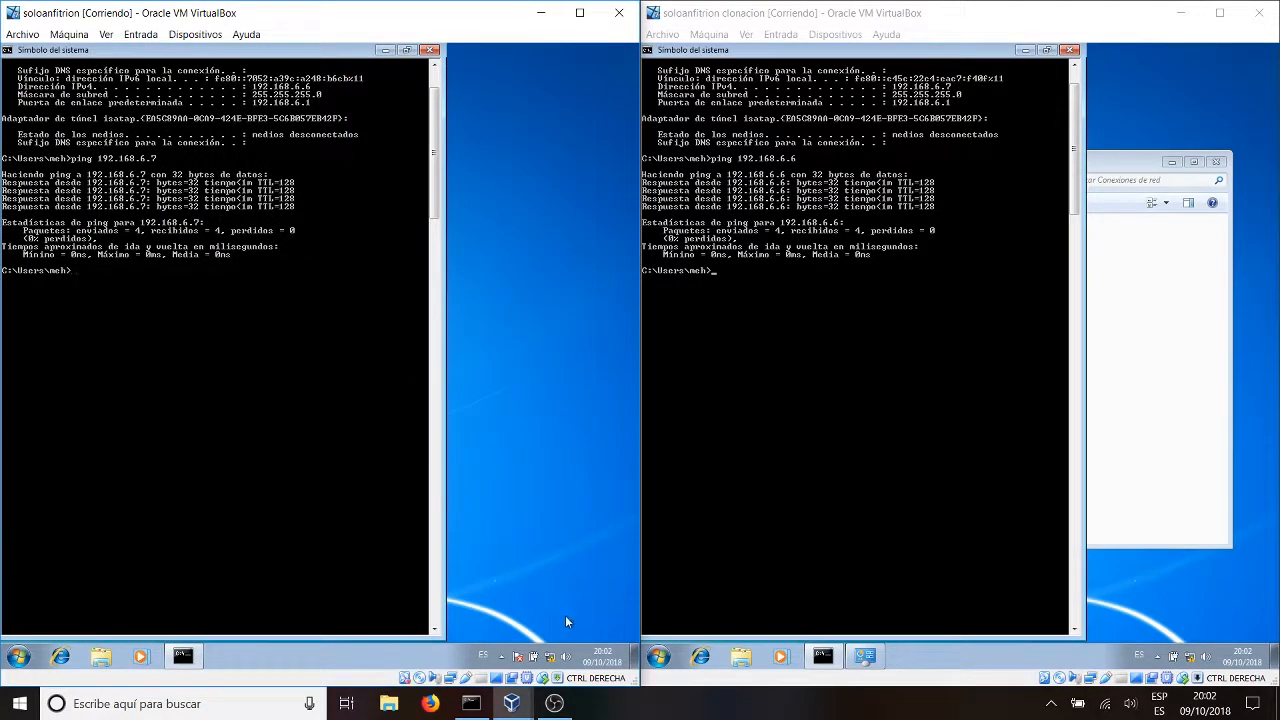
Bring up the host's command prompt, ping its Wi-Fi address 192.168.1.37 from soloanfitrion, and interrupt the ping
left_click(554, 703)
left_click(471, 703)
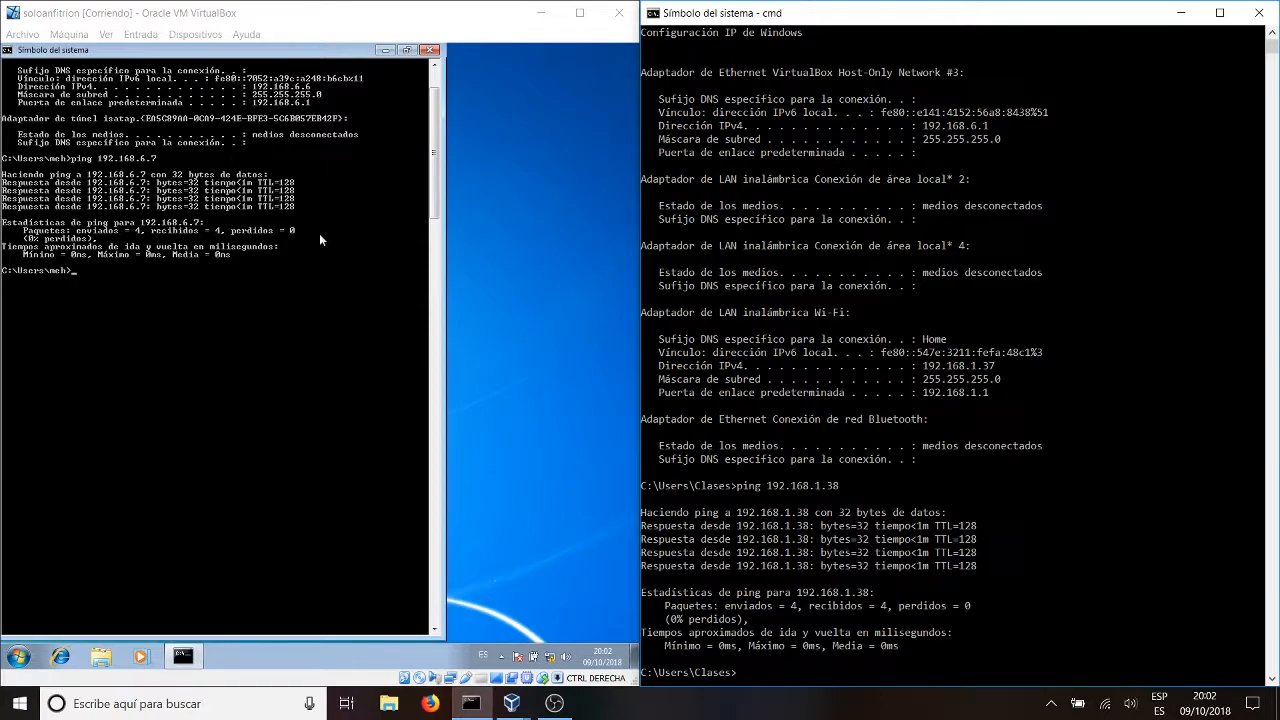
left_click(160, 302)
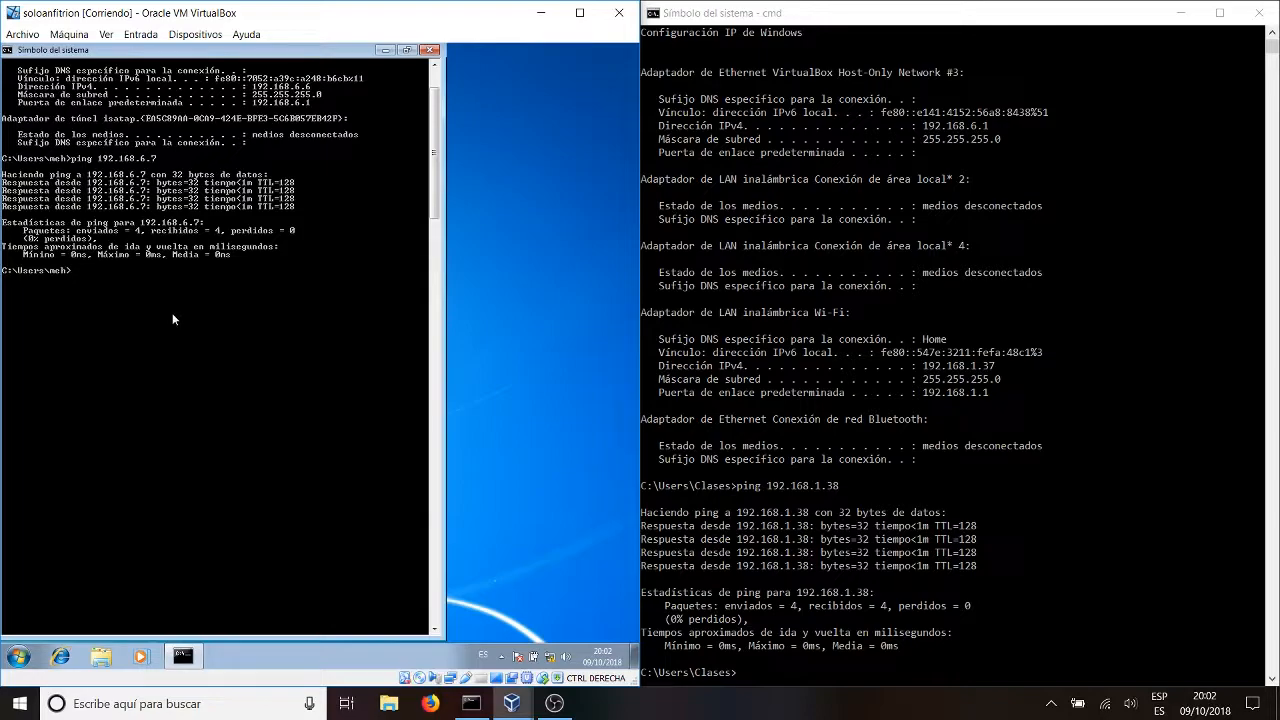
type("ping 192.168.1.37")
key("Return")
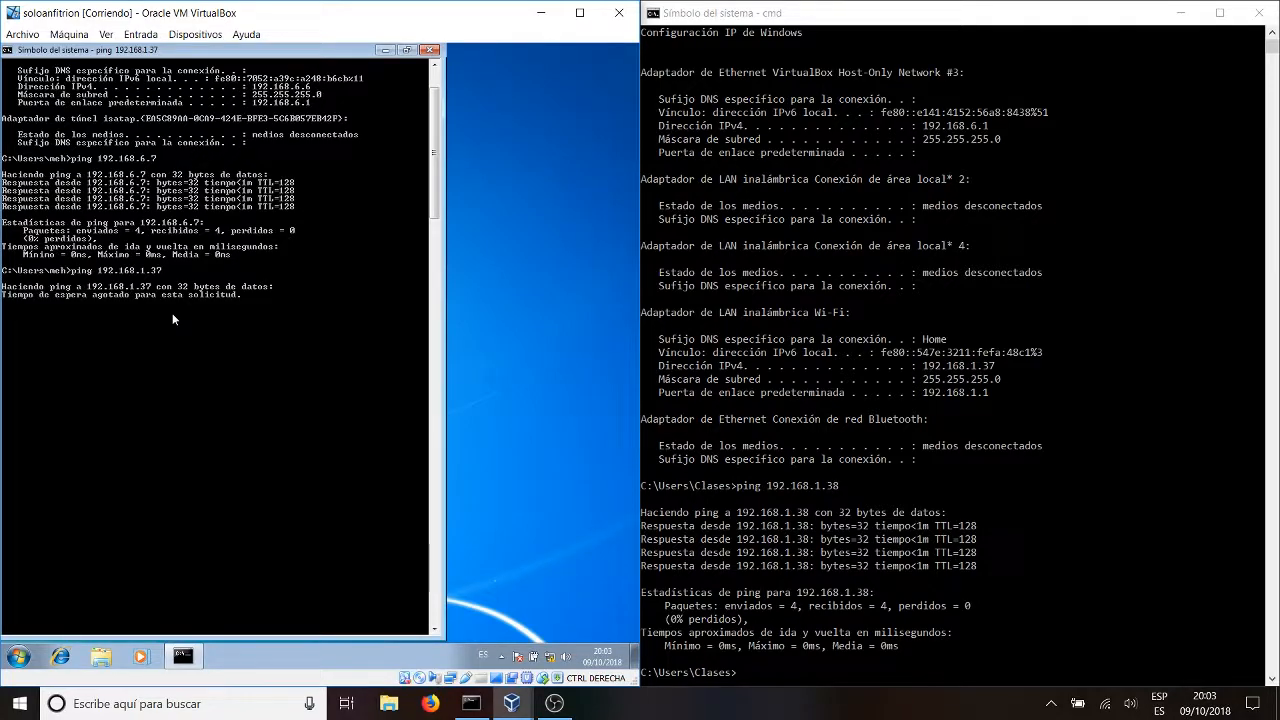
key("ctrl+c")
Ping the host-only network address 192.168.6.1 from soloanfitrion
key("Up")
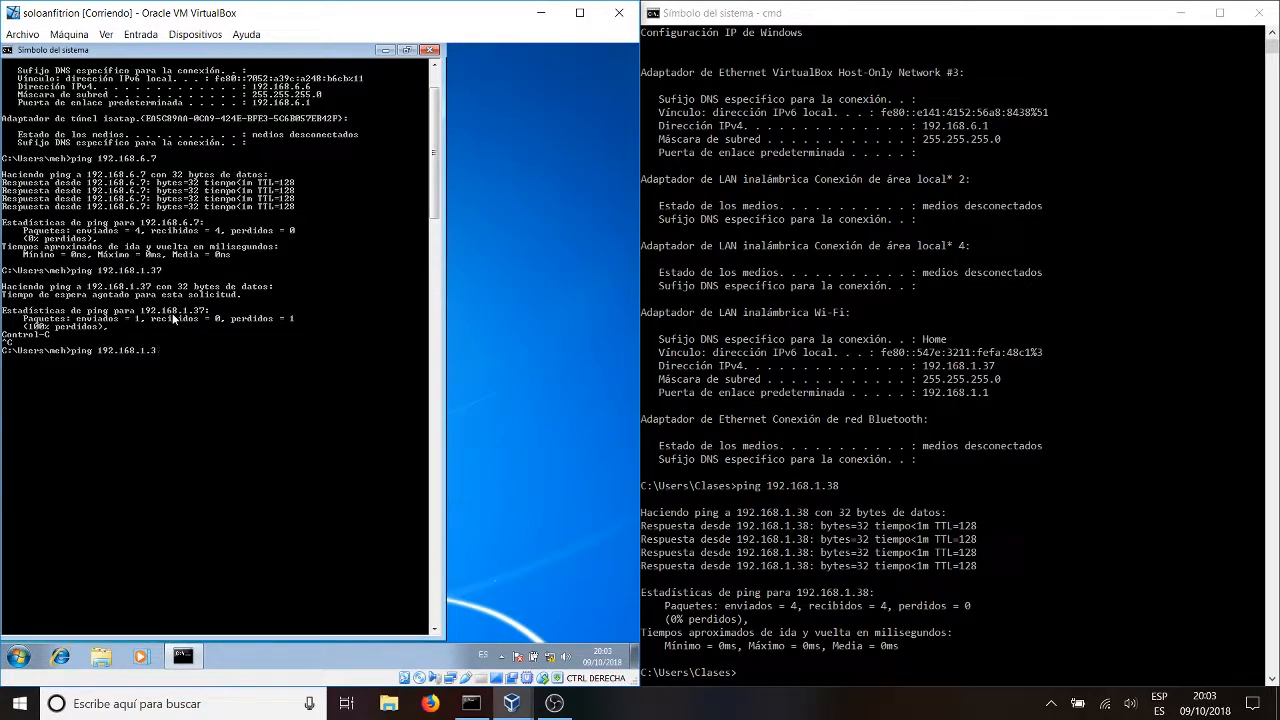
type(".6.1")
key("Return")
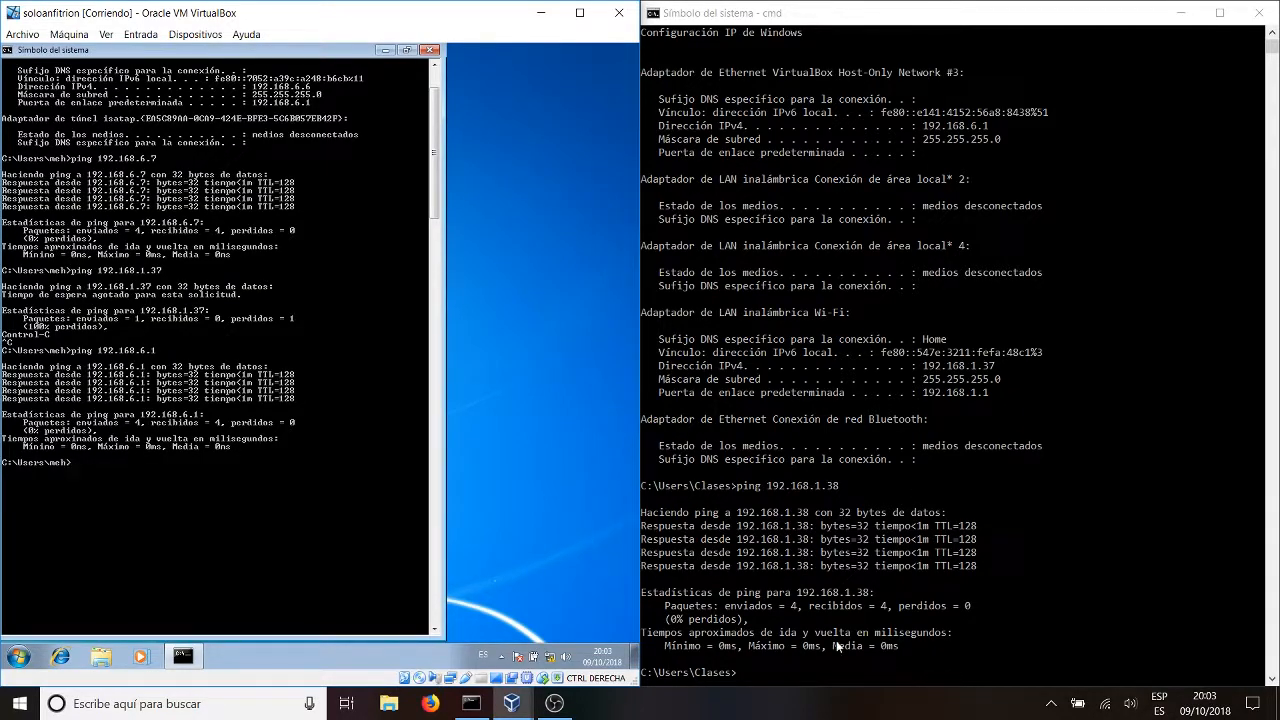
Ping soloanfitrion clonacion at 192.168.6.7 from the host's command prompt
left_click(766, 670)
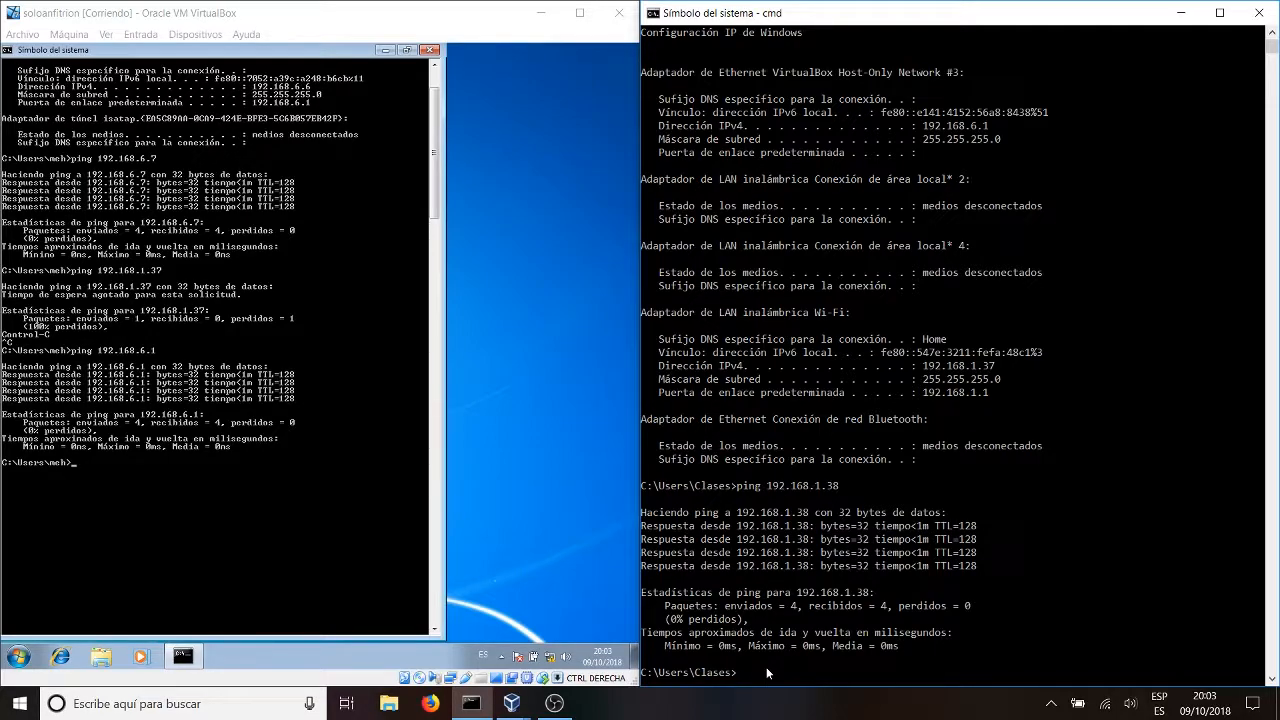
type("ping 192.168.6.7")
key("Return")
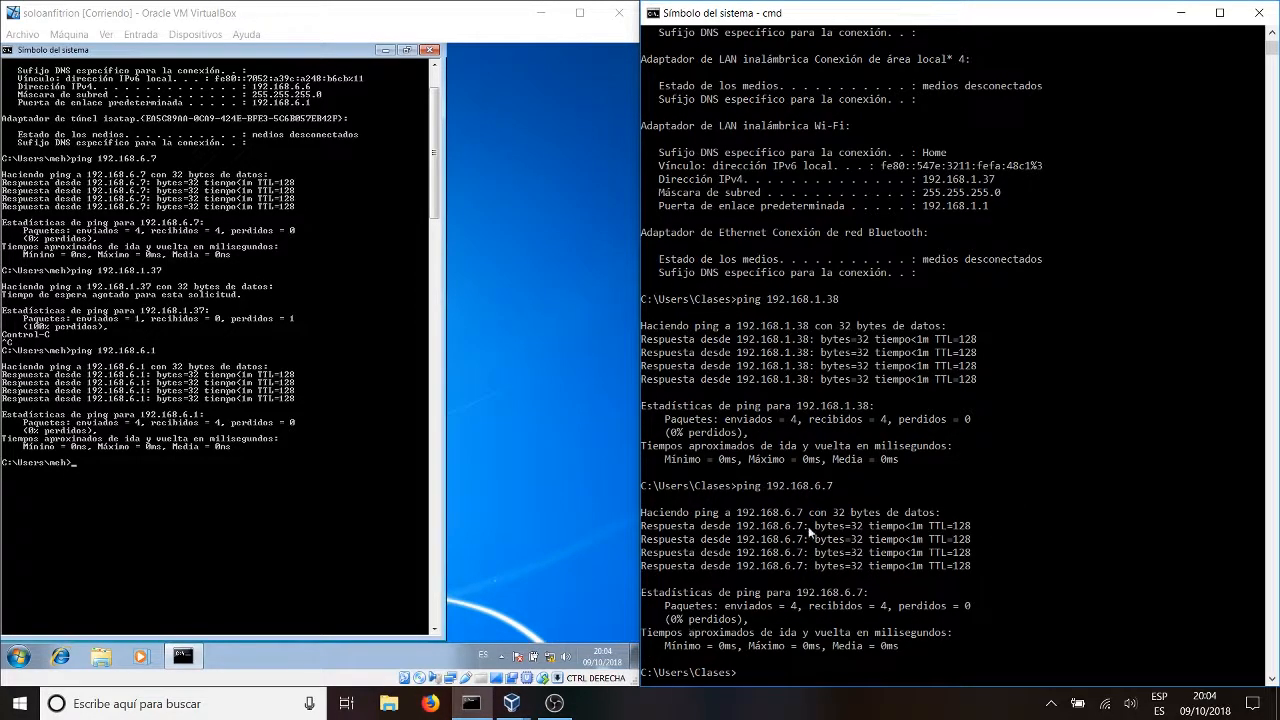
Clear the host's command prompt and exit its sessions until the window closes
type("cls")
key("Return")
type("exit")
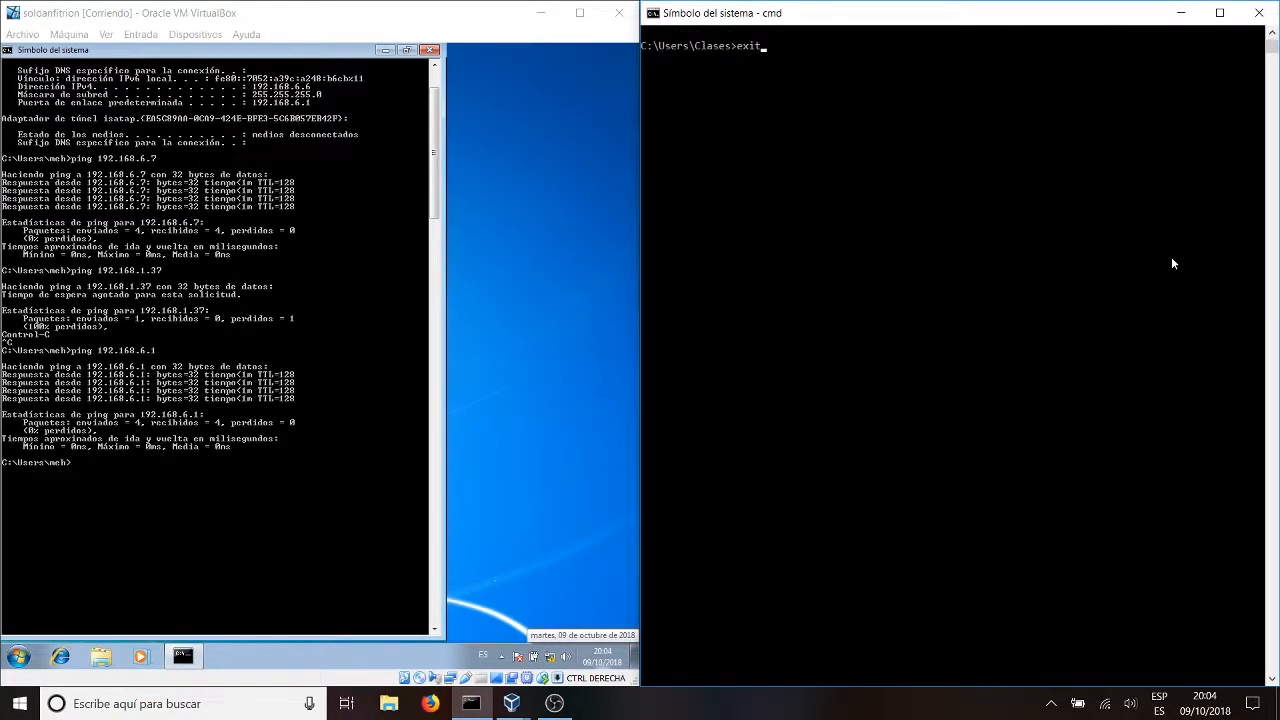
key("Return")
type("exit")
key("Return")
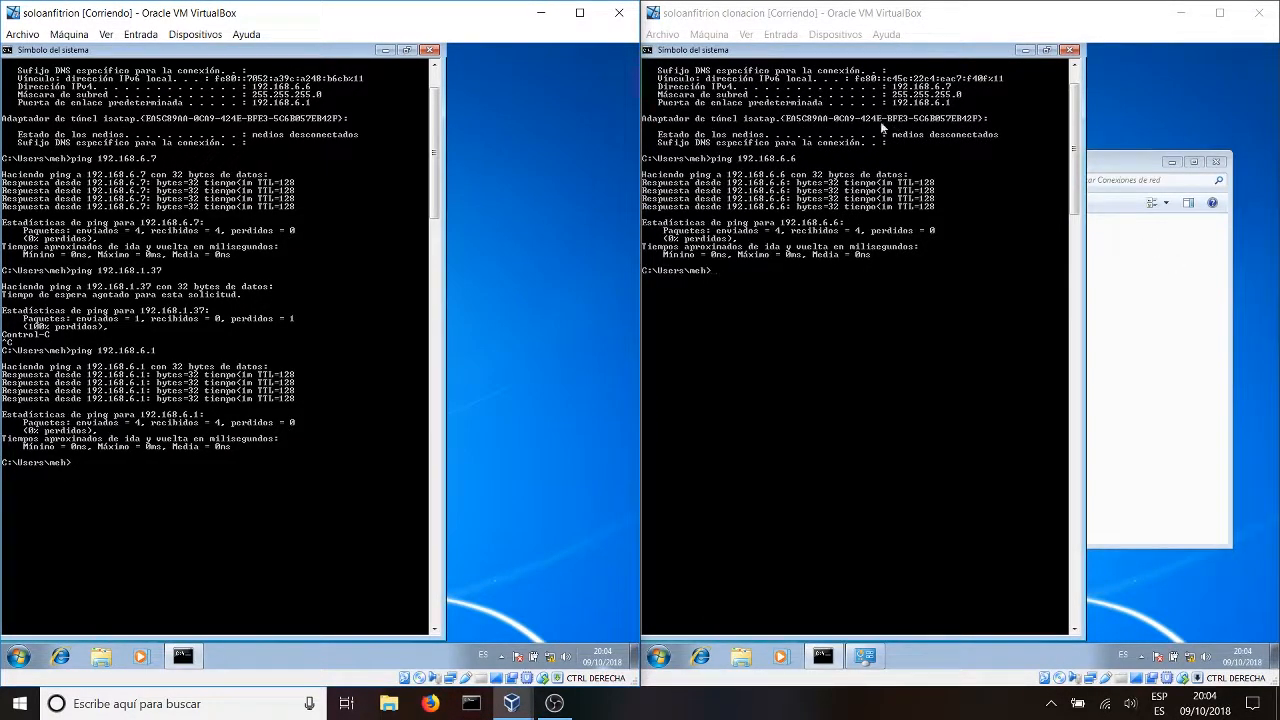
Exit the command prompts in soloanfitrion clonacion and soloanfitrion with the exit command
left_click(778, 328)
type("exit")
key("Return")
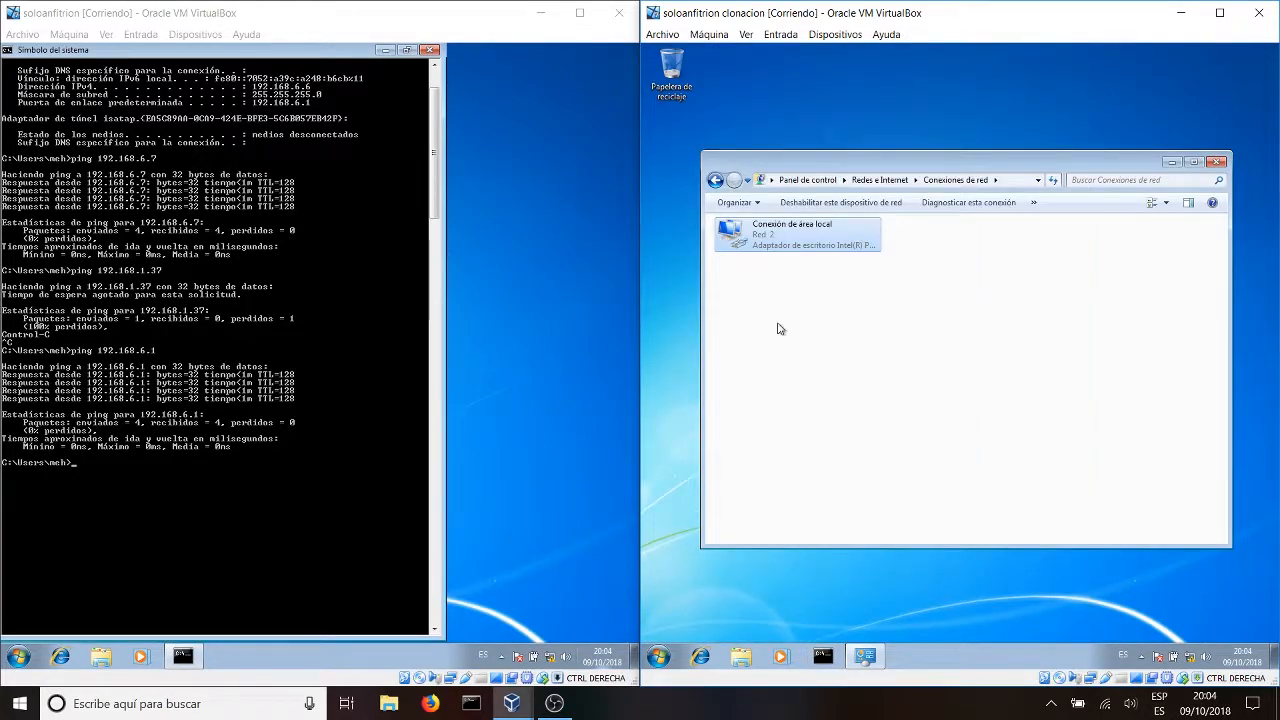
left_click(152, 461)
type("exit")
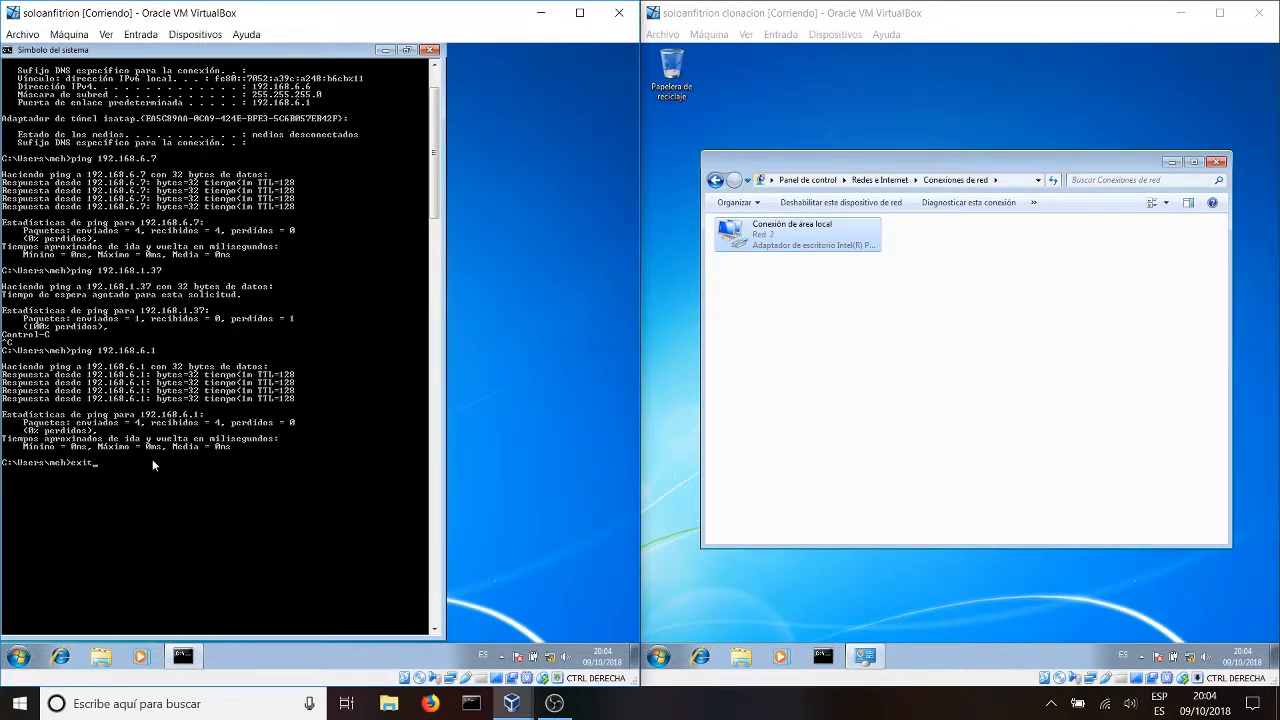
key("Return")
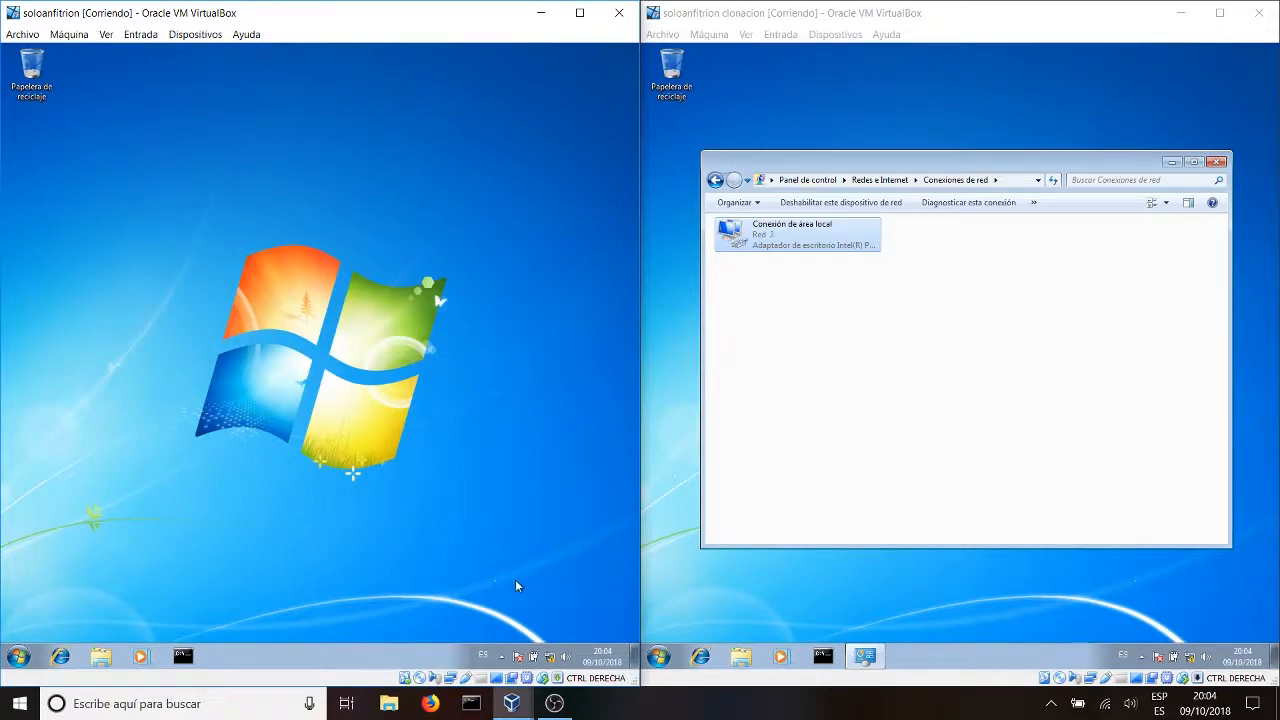
Shut down Windows in both soloanfitrion clonacion and soloanfitrion
left_click(658, 656)
left_click(840, 622)
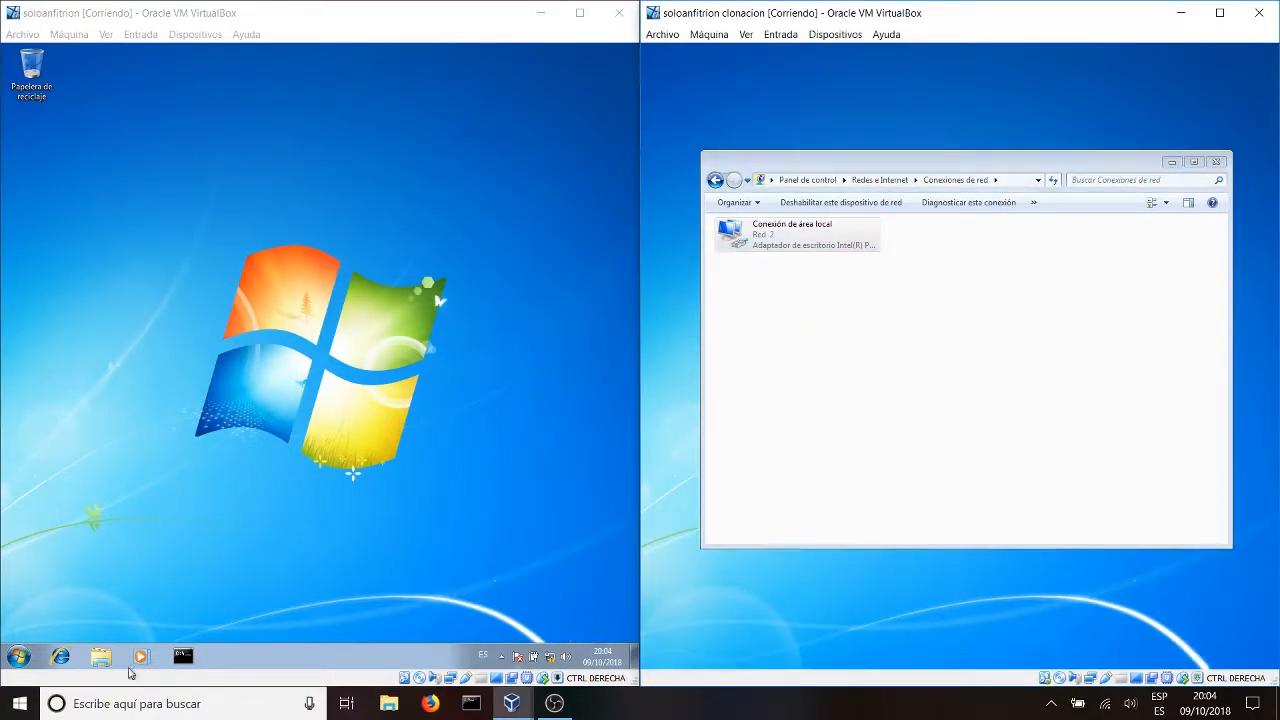
left_click(18, 656)
left_click(199, 622)
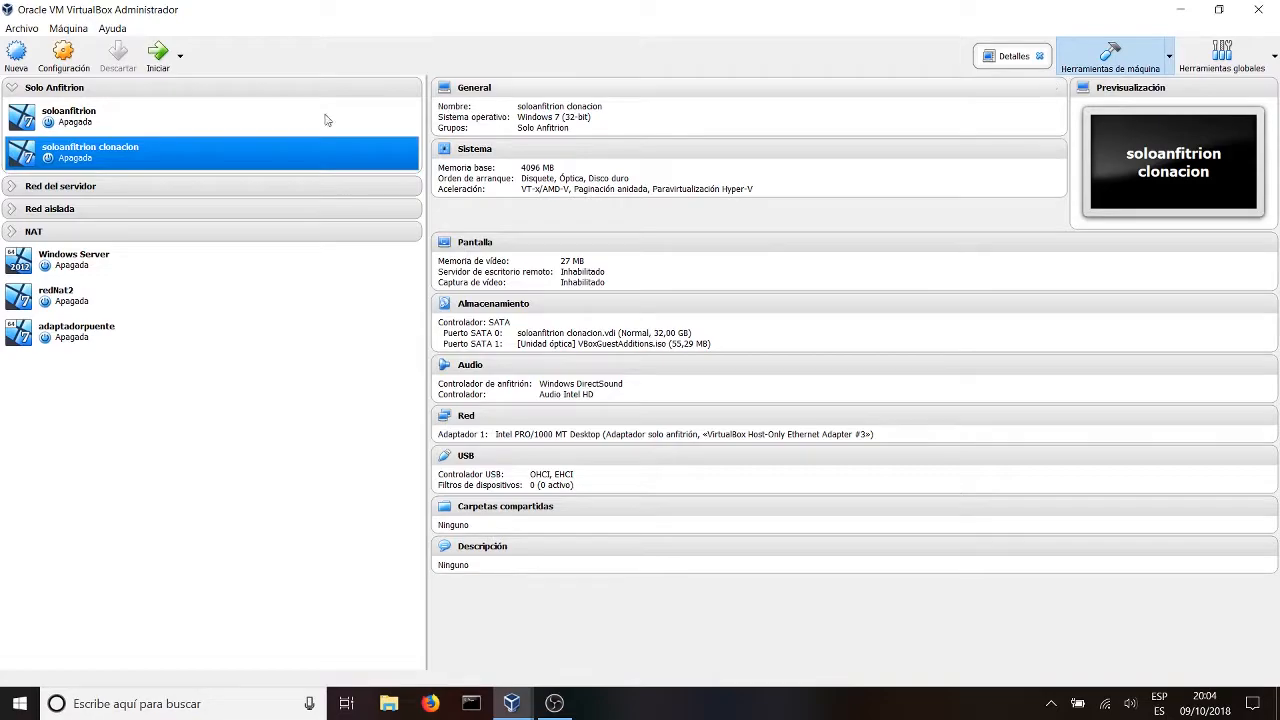
Collapse the Solo Anfitrion group and set redNat2's network Adaptador 1 to No conectado
left_click(12, 88)
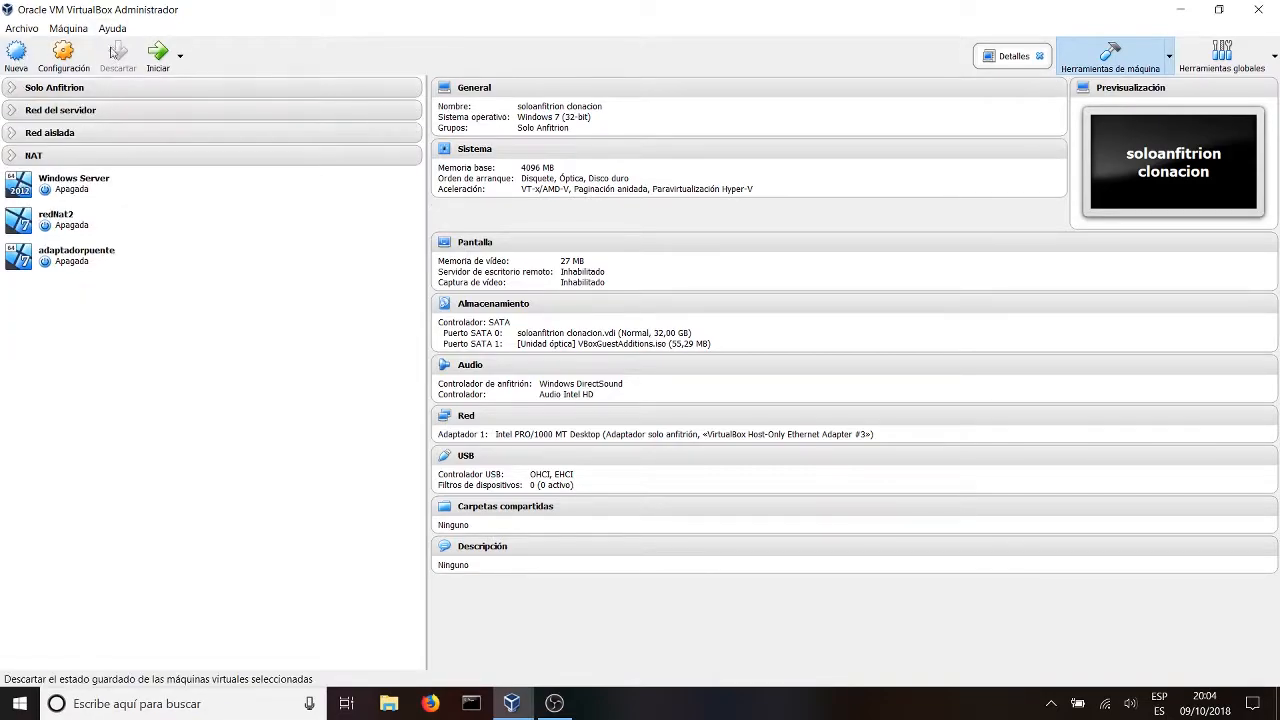
left_click(128, 214)
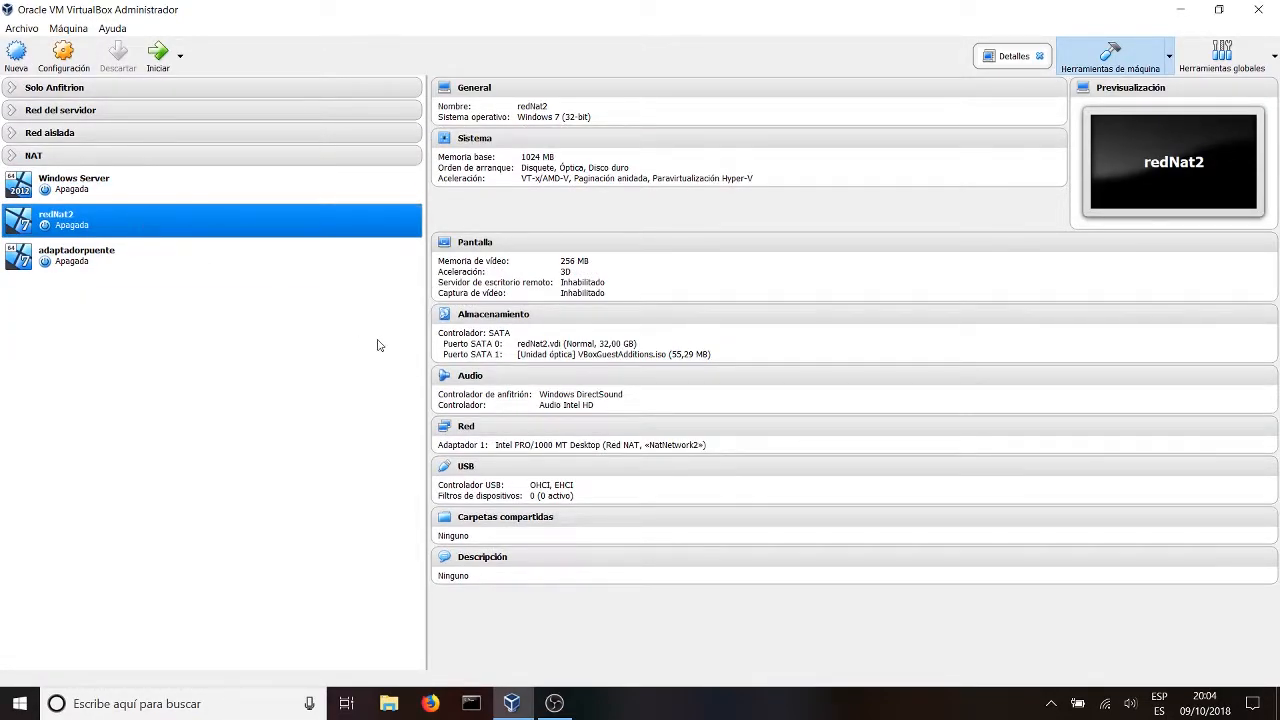
left_click(66, 58)
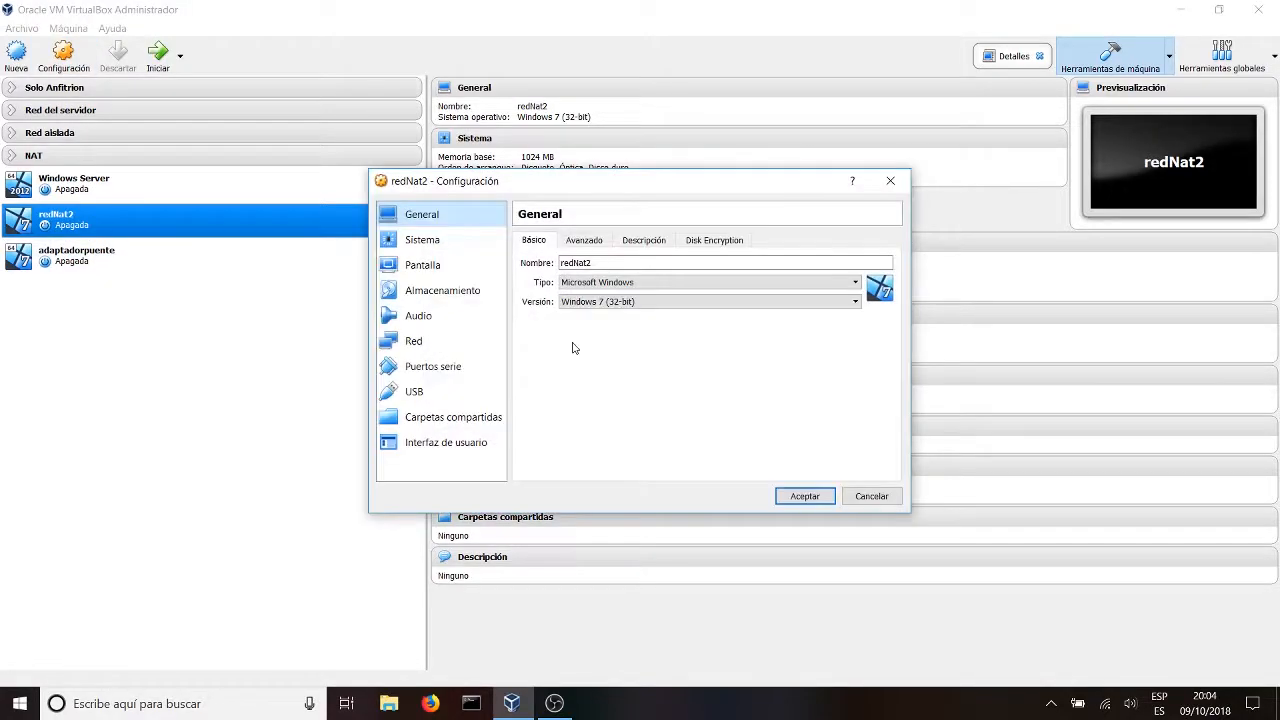
left_click(435, 340)
left_click(660, 282)
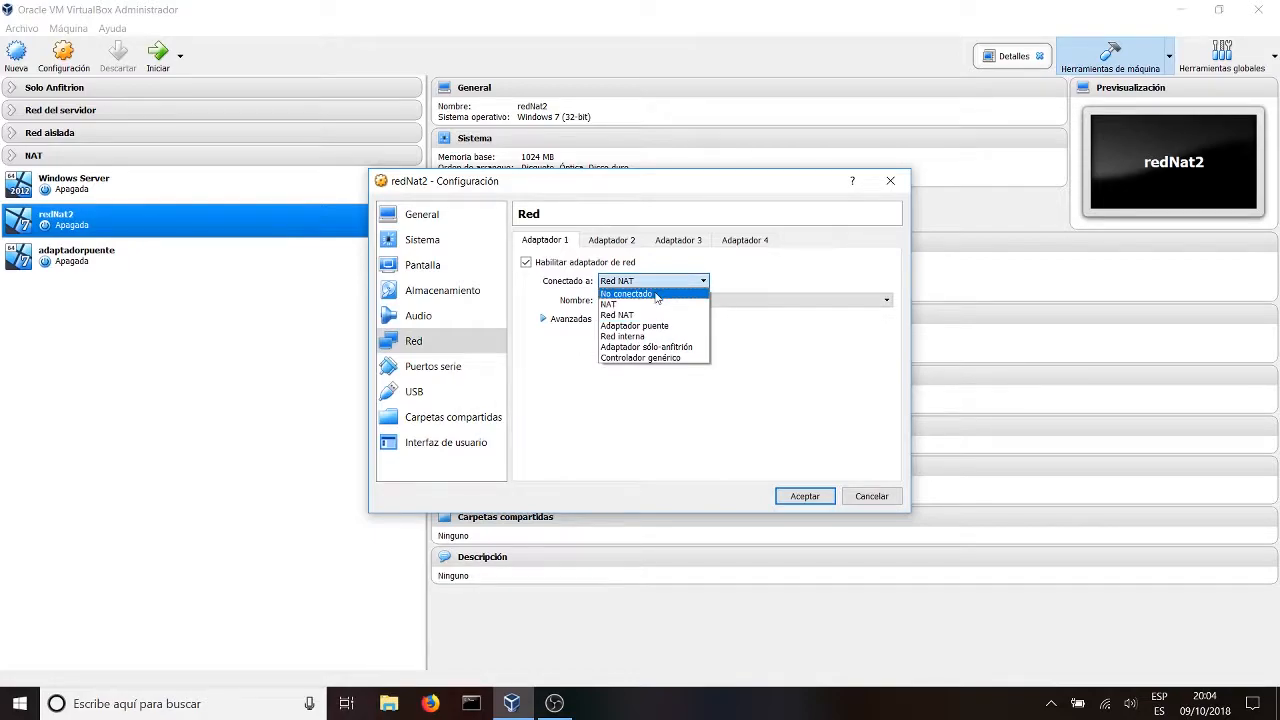
left_click(659, 294)
left_click(801, 496)
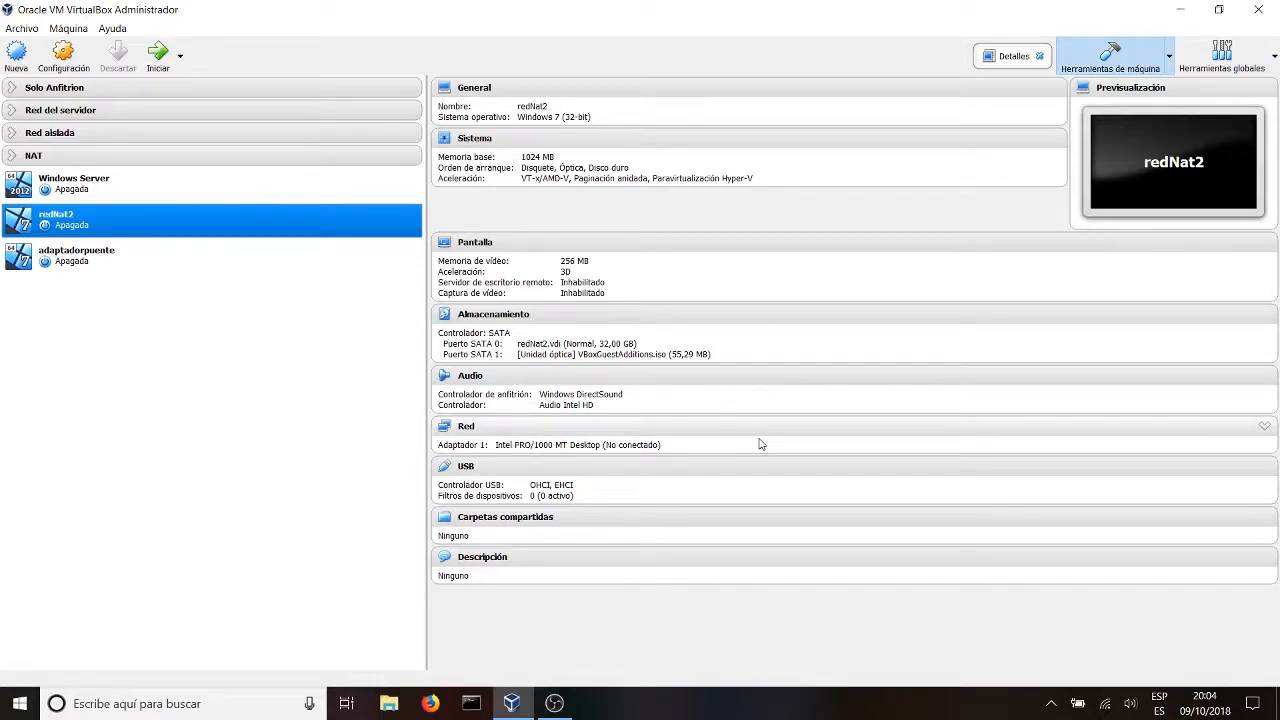
Reopen redNat2's network settings, switch Adaptador 1 and its advanced Cable conectado option off and back on, and accept
left_click(72, 78)
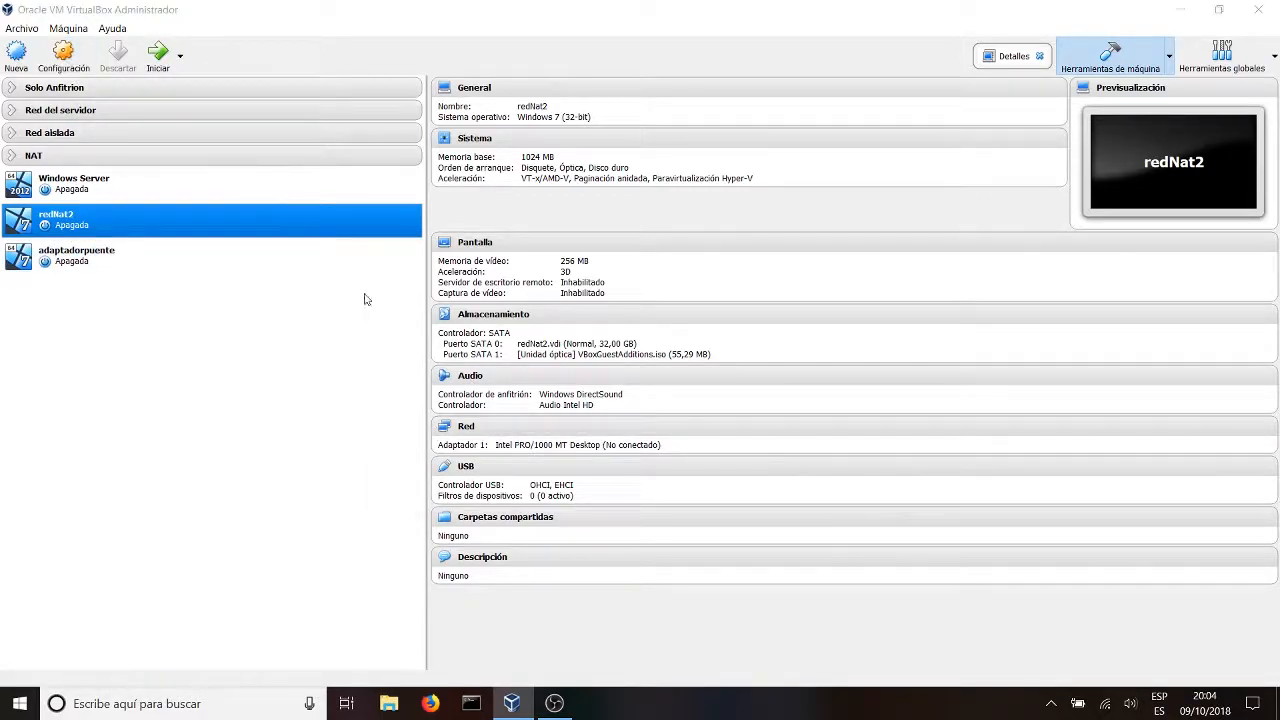
left_click(430, 341)
left_click(526, 262)
left_click(527, 262)
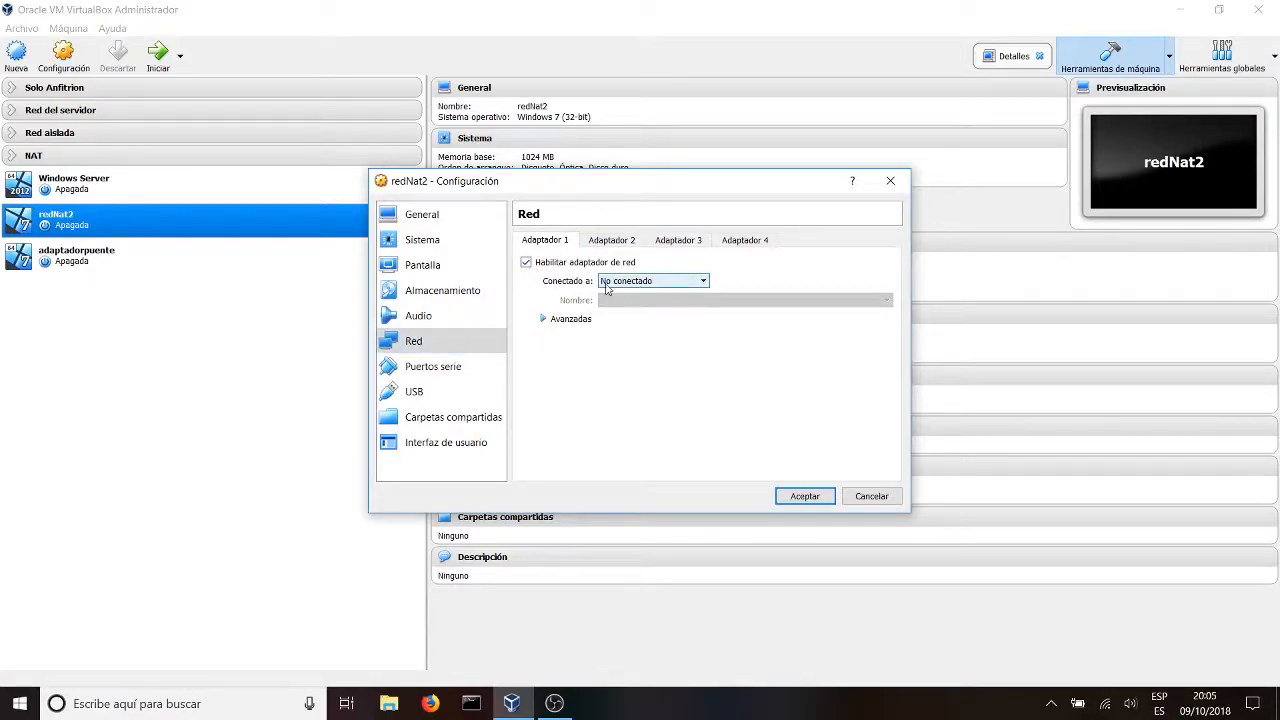
left_click(543, 318)
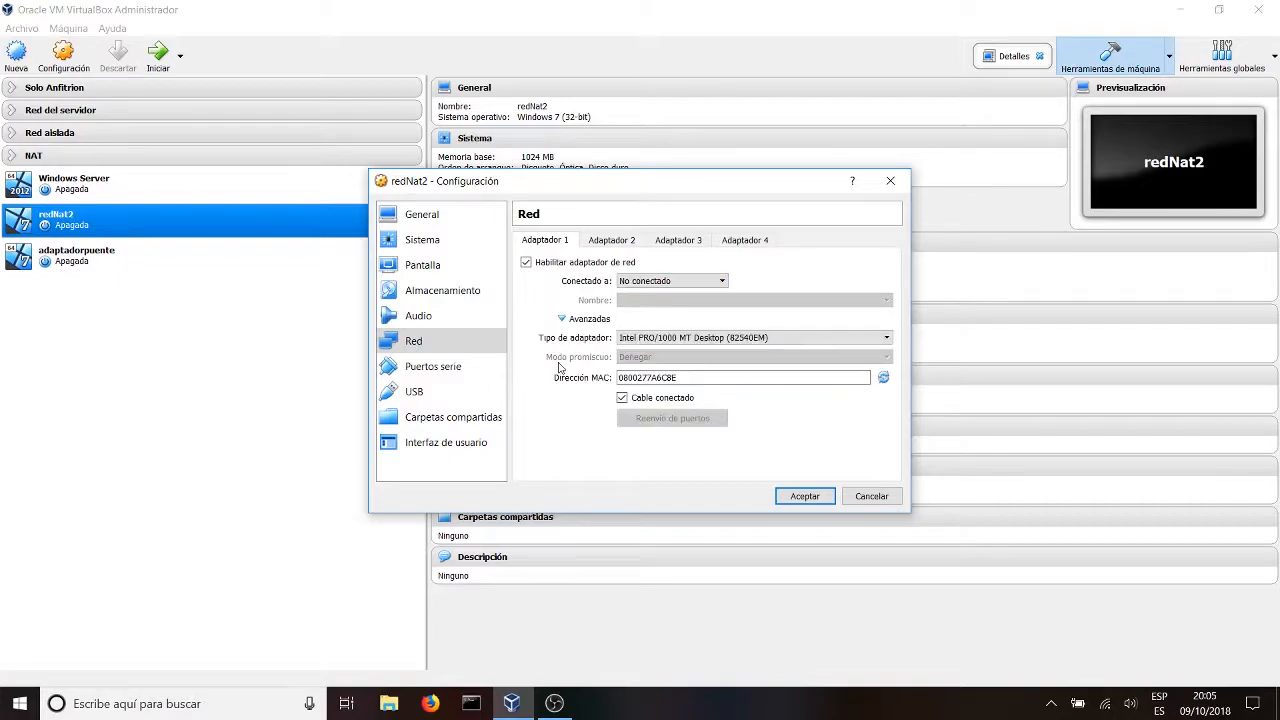
left_click(622, 398)
left_click(623, 399)
left_click(796, 497)
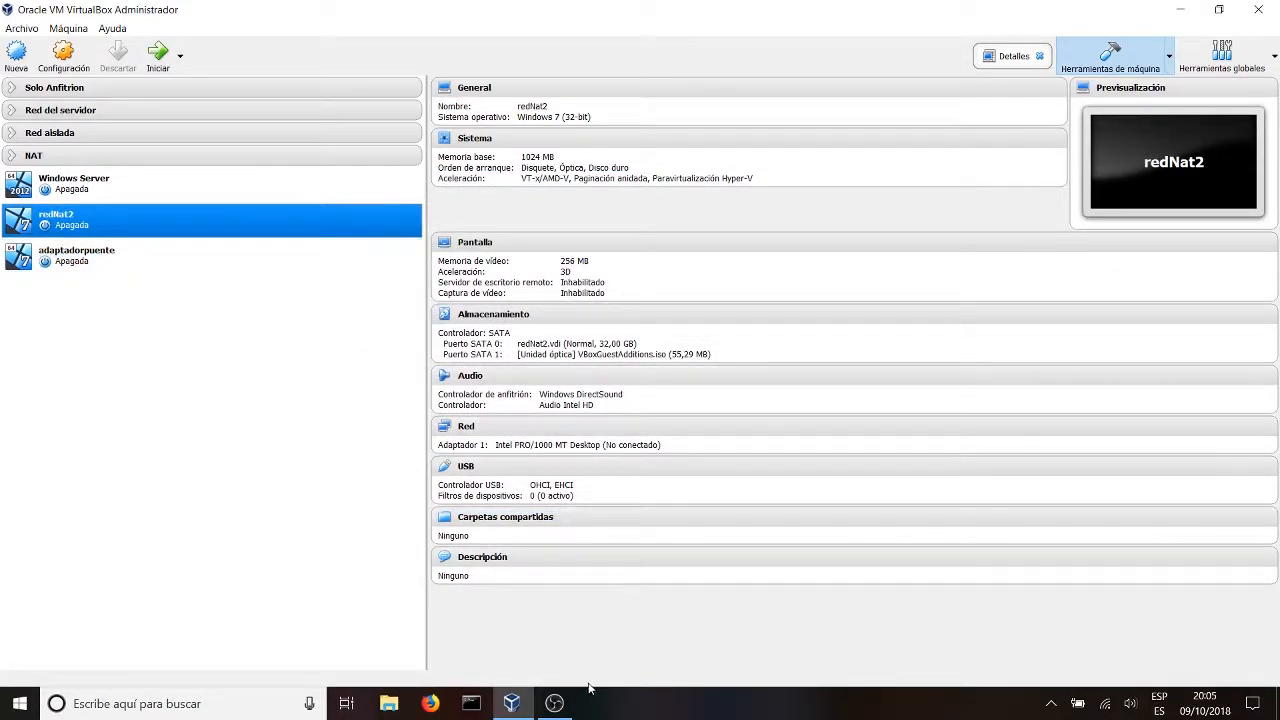
left_click(556, 705)
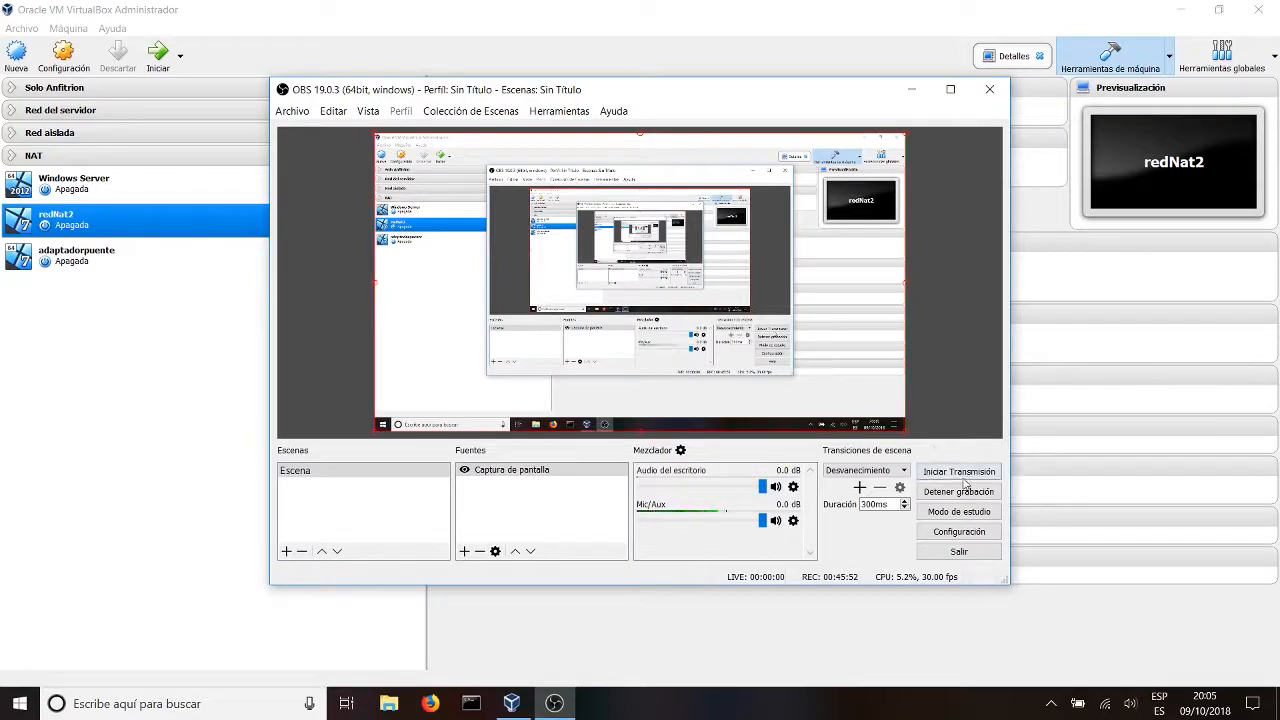